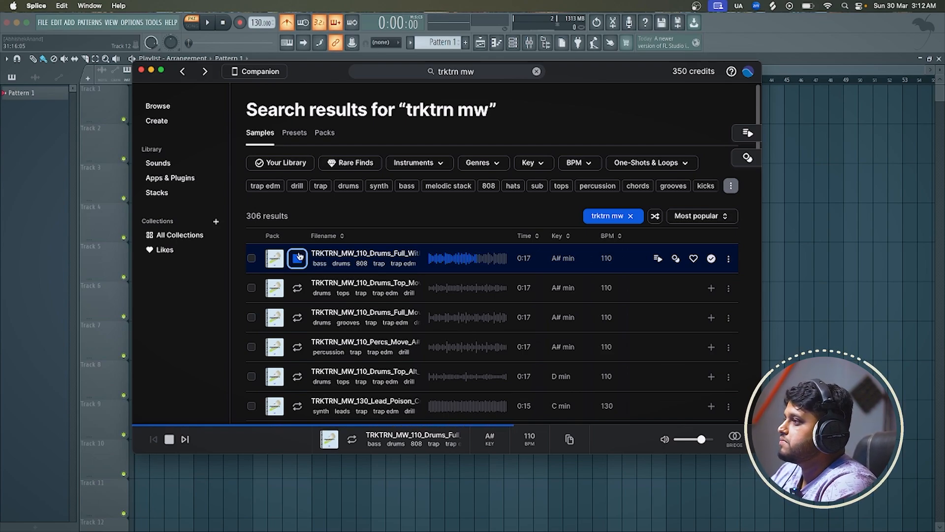
Stop previewing the TRKTRN_MW_110 full drum loop with 808 and switch to FL Studio
click(297, 257)
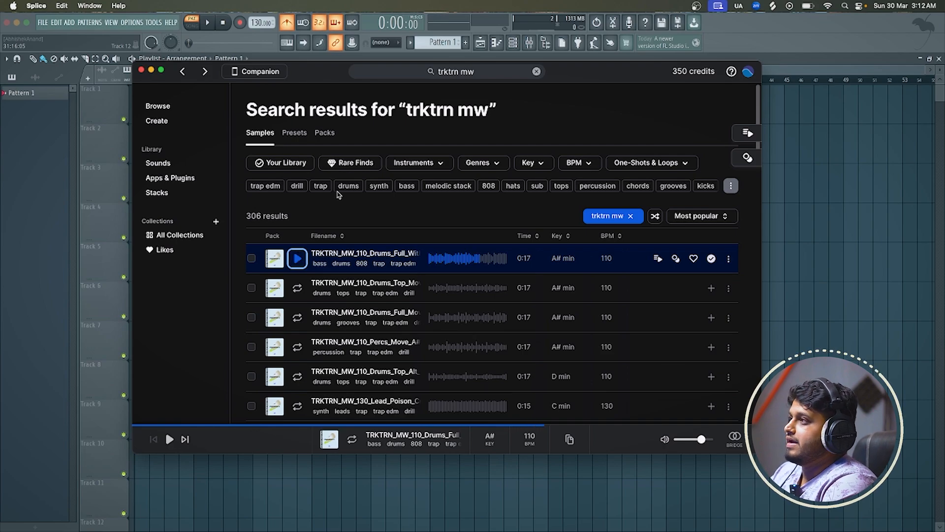
click(829, 80)
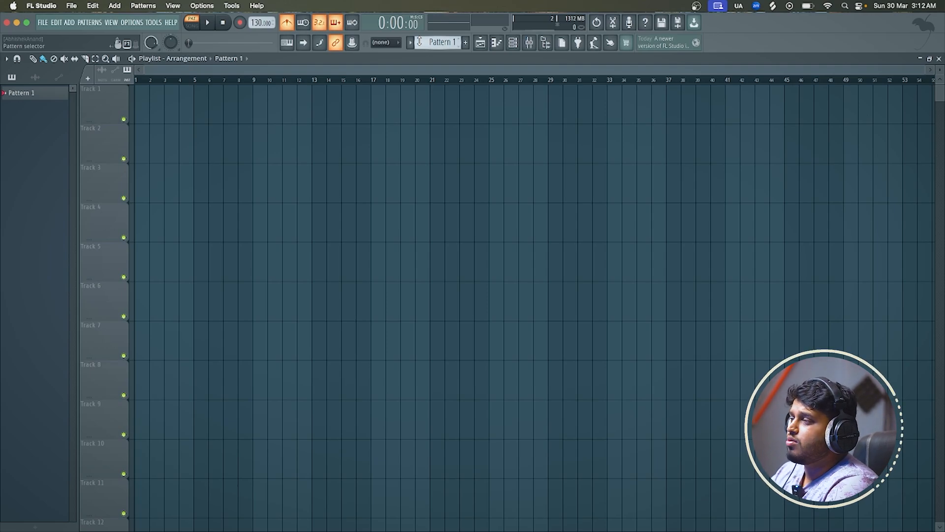
Load the Blue Cordian preset from the Arksun Cityscape pack into the FLEX Bass channel and close the channel rack
click(515, 45)
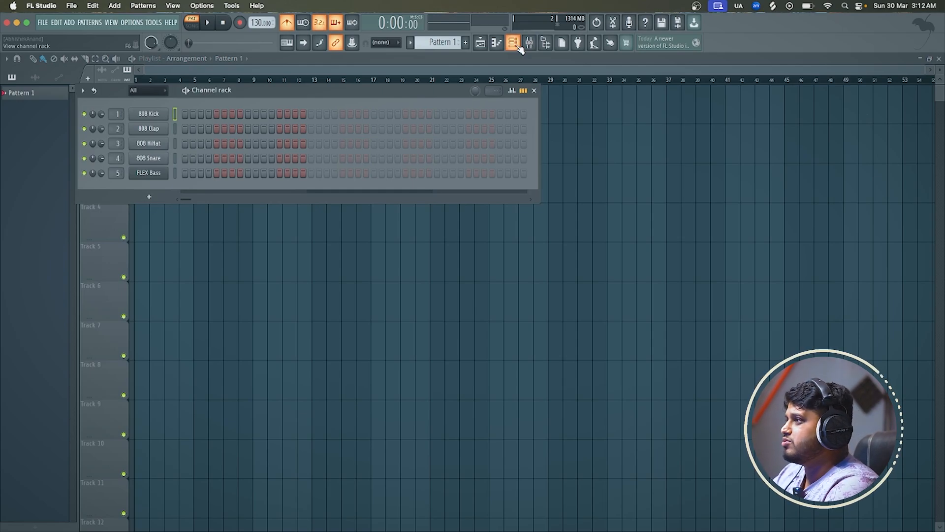
click(516, 48)
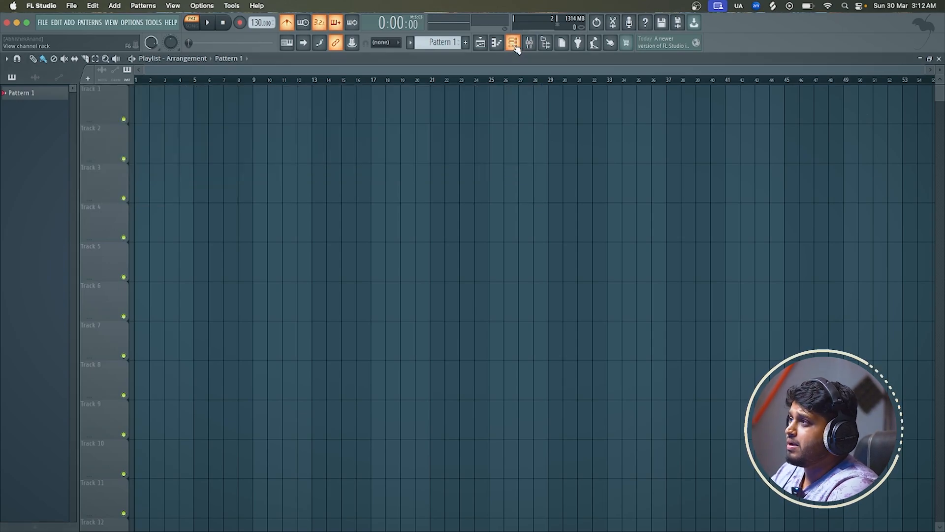
click(515, 45)
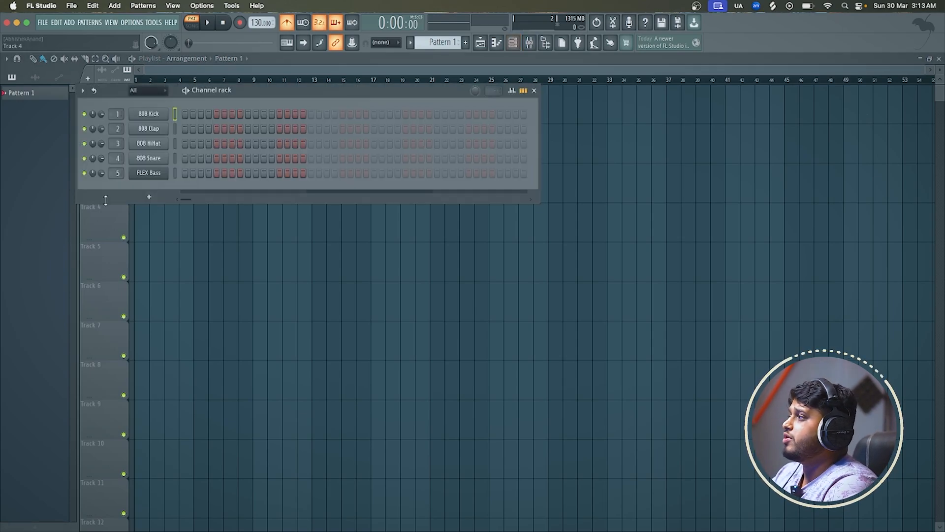
click(156, 173)
click(210, 287)
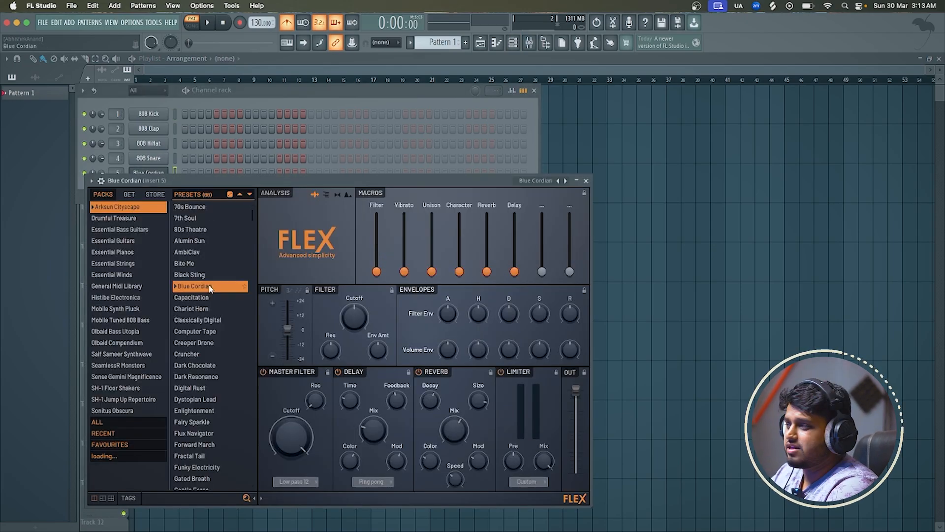
click(586, 181)
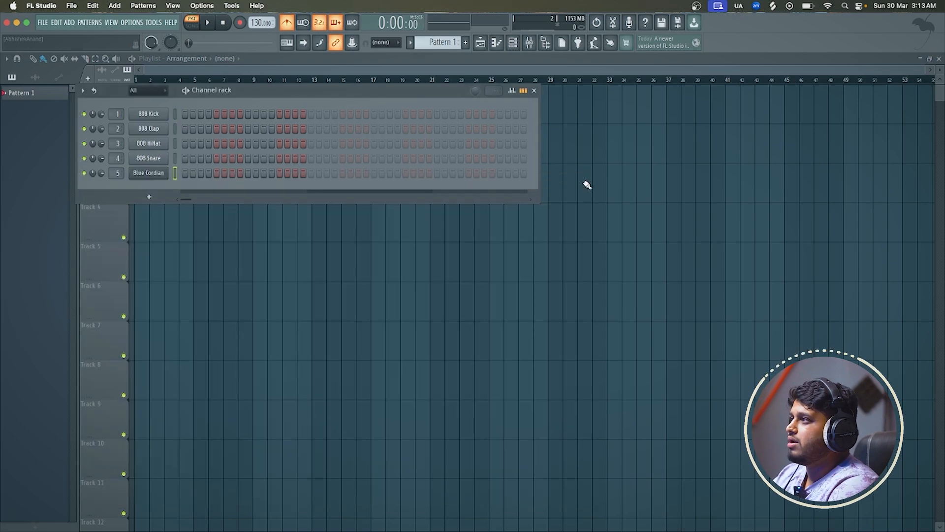
click(589, 74)
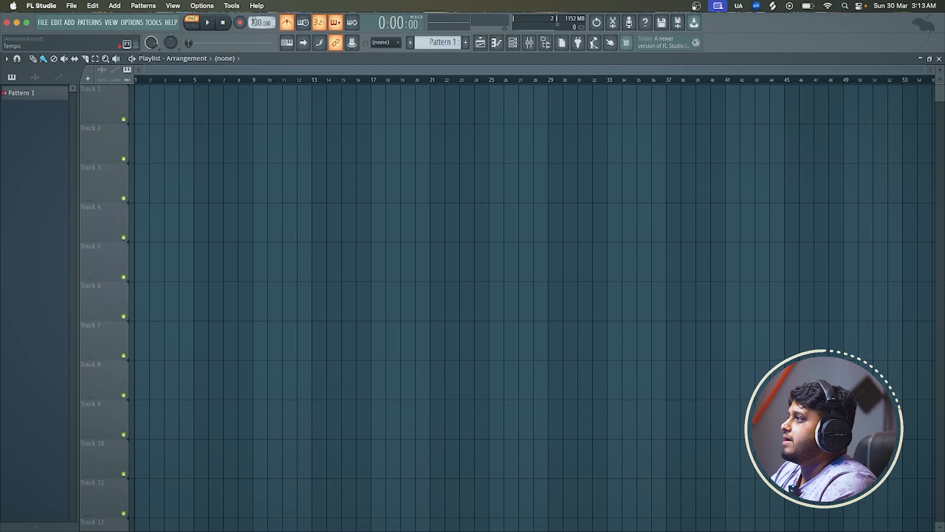
Set the project tempo to 110 BPM
drag(254, 22, 254, 32)
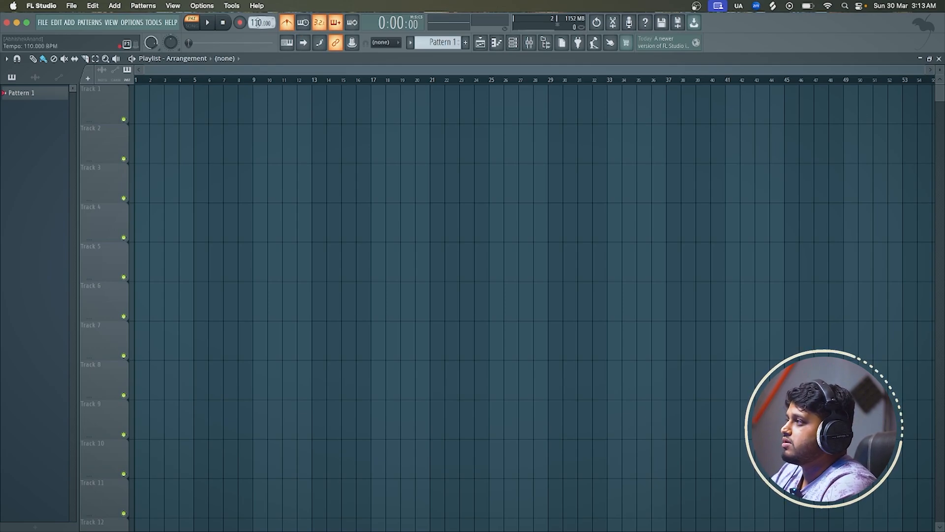
click(399, 522)
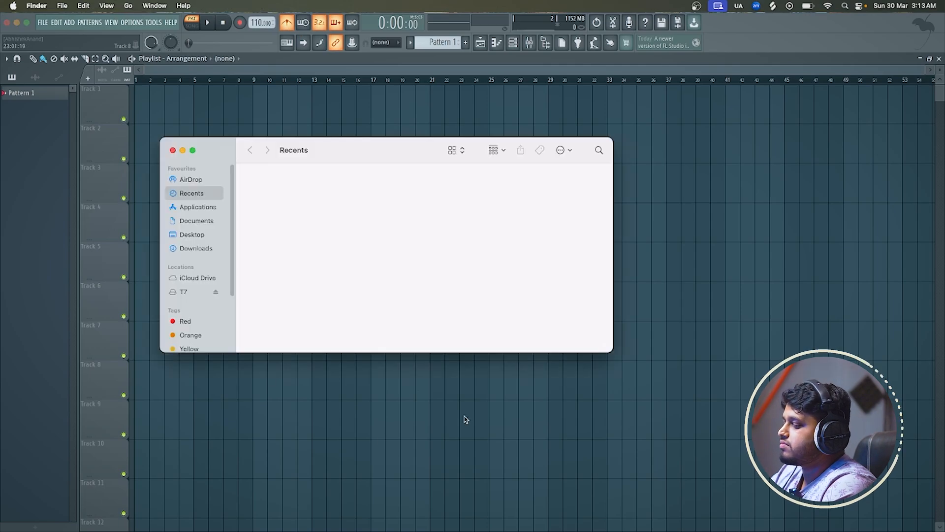
click(453, 70)
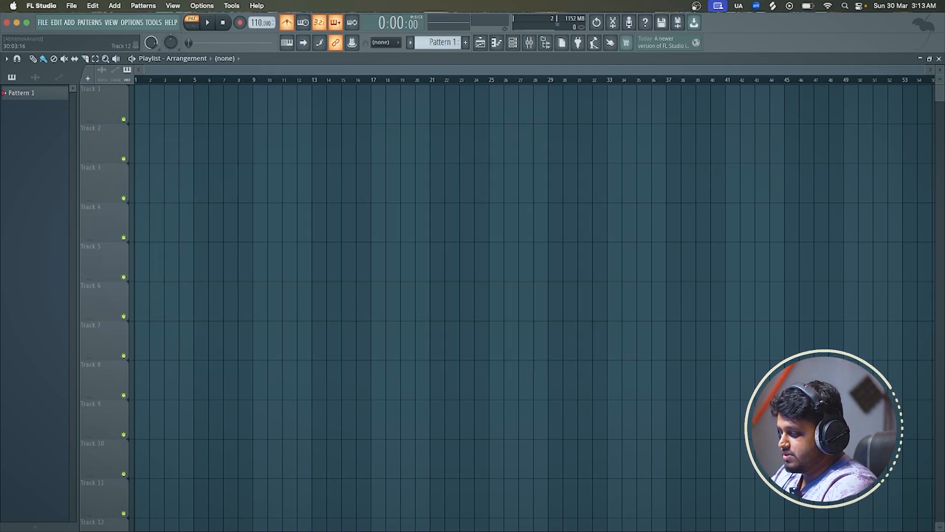
Switch to Splice and place the TRKTRN_MW_110_Drums_Full_With_808_Move_A#min loop at bar 1 of Track 1 in the FL Studio playlist
click(566, 522)
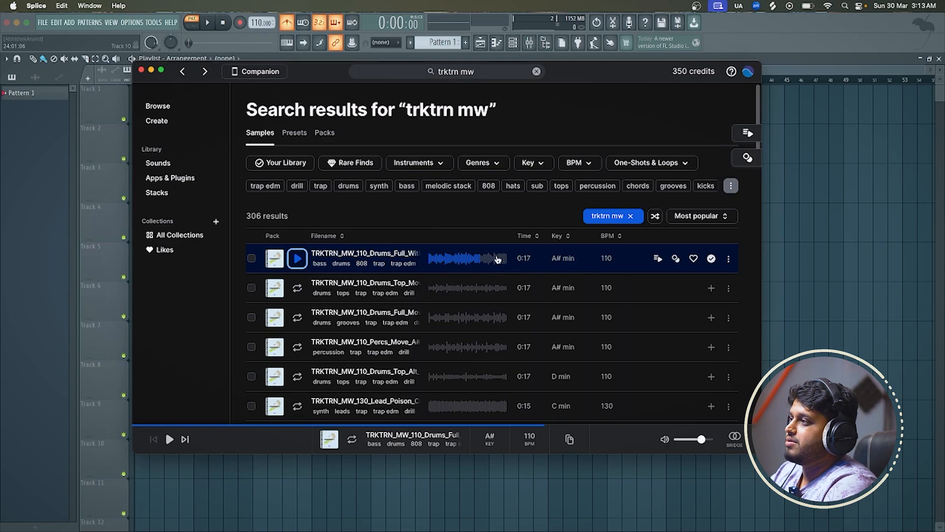
drag(497, 260, 131, 104)
scroll(135, 93, up, 2)
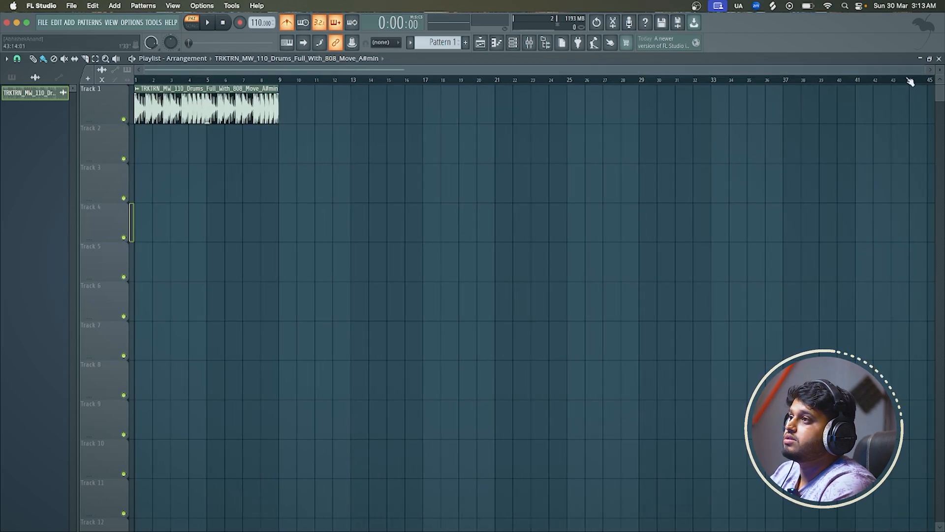
Play the drum loop on Track 1 and look at its sample settings
drag(924, 70, 479, 70)
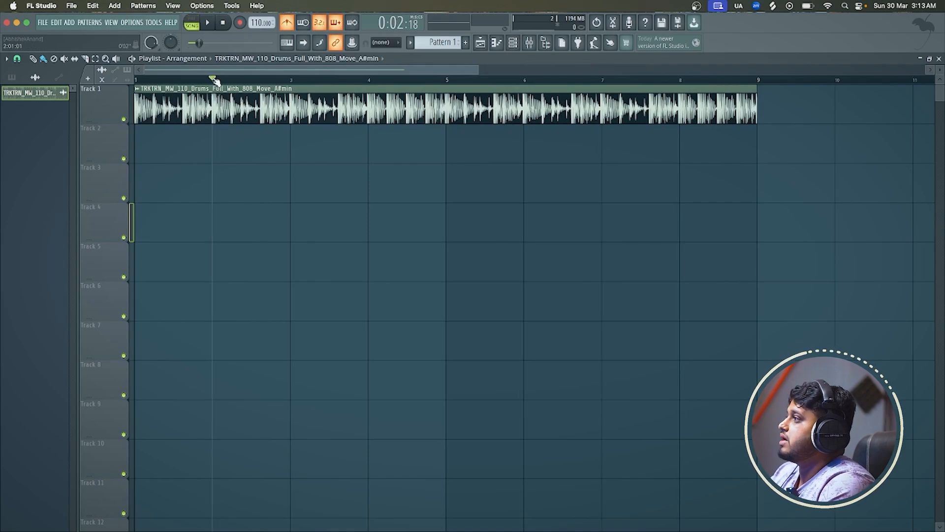
key(space)
scroll(360, 137, down, 3)
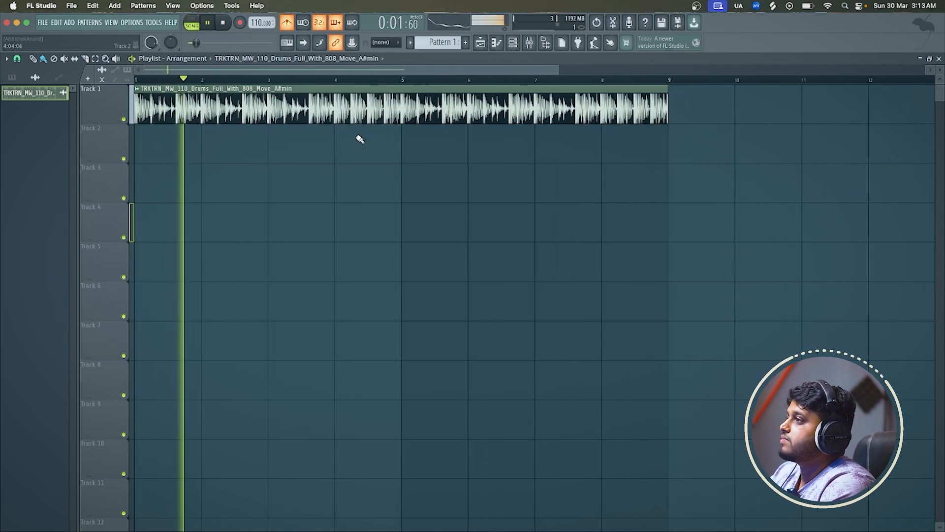
key(space)
double_click(485, 106)
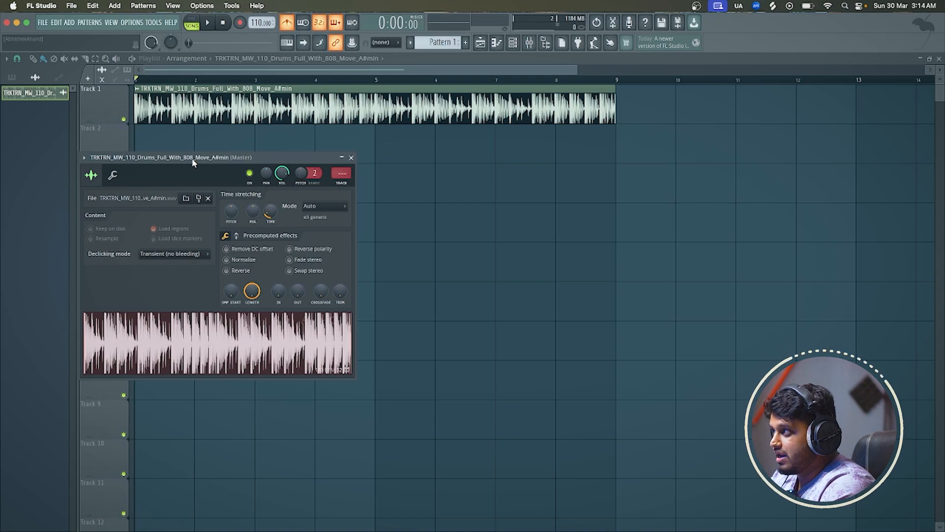
click(351, 157)
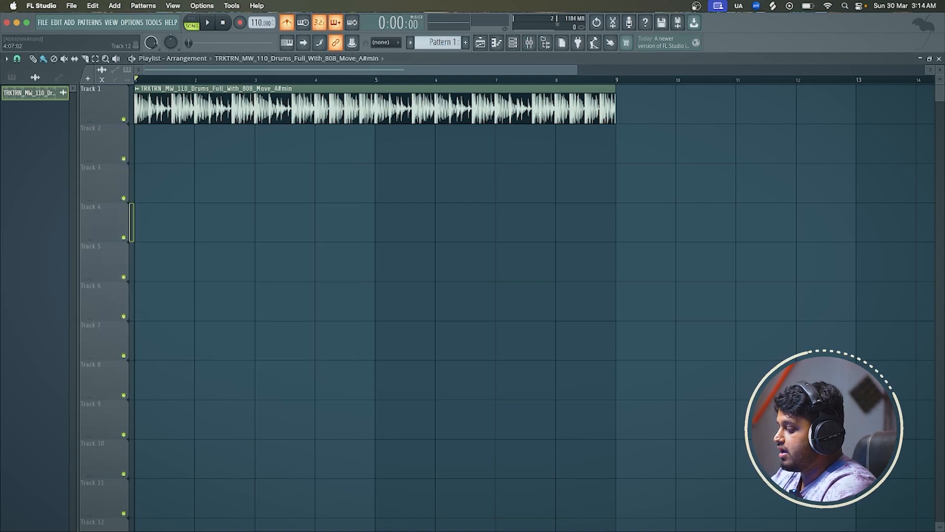
Switch to Splice, preview the second and third TRKTRN_MW_110 drum loops in the results, and return to FL Studio
key(super+Tab)
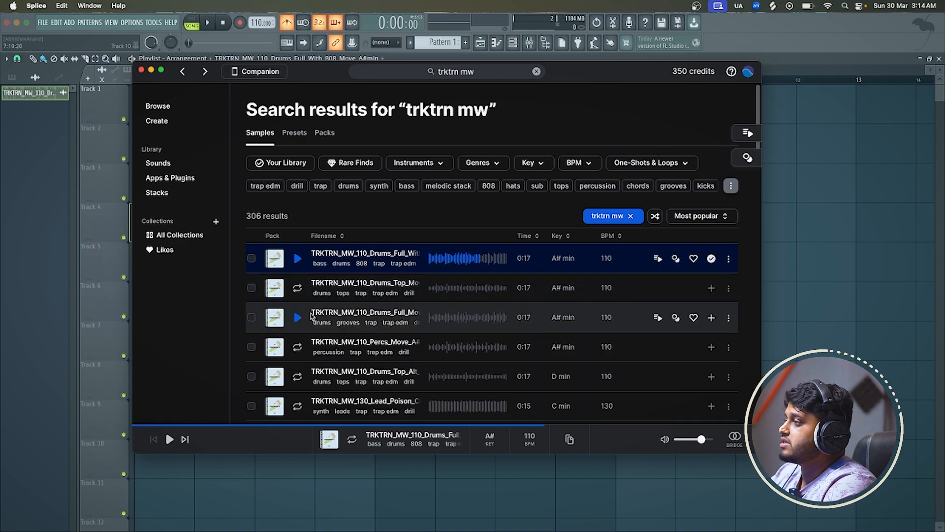
click(297, 288)
click(297, 317)
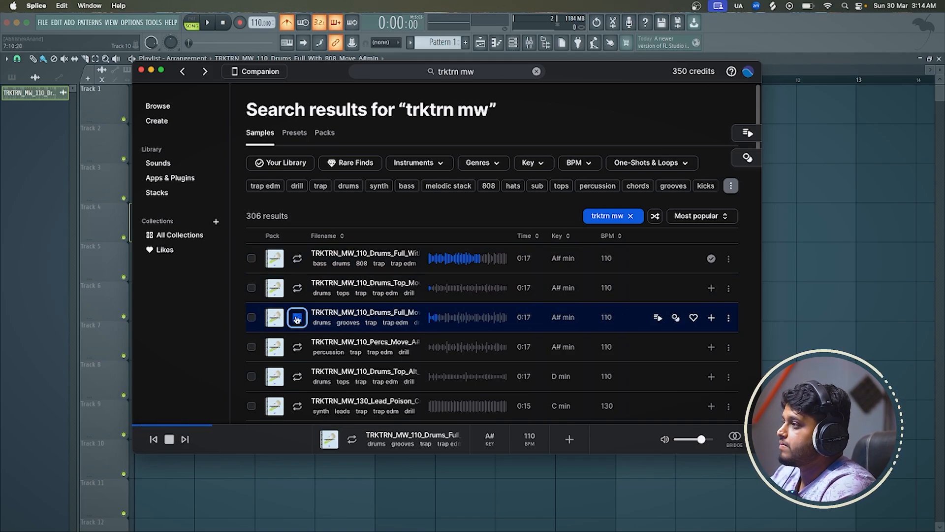
click(297, 318)
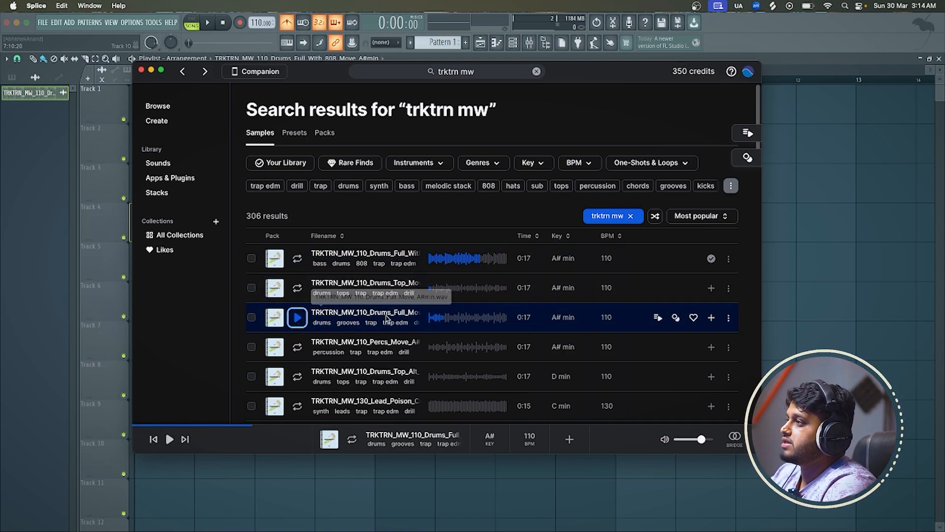
click(759, 55)
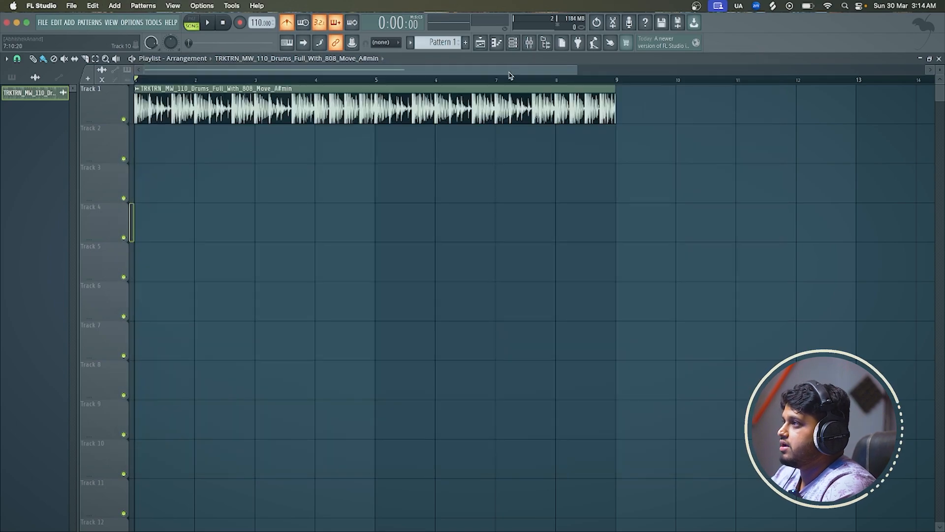
Play the drum loop from near its start with the metronome turned off and check its sample settings
click(250, 80)
drag(249, 83, 154, 80)
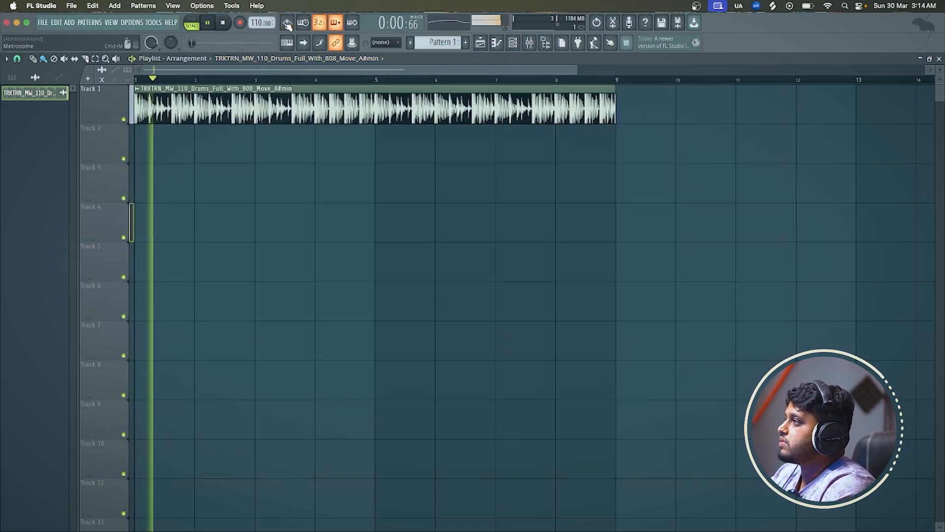
double_click(275, 111)
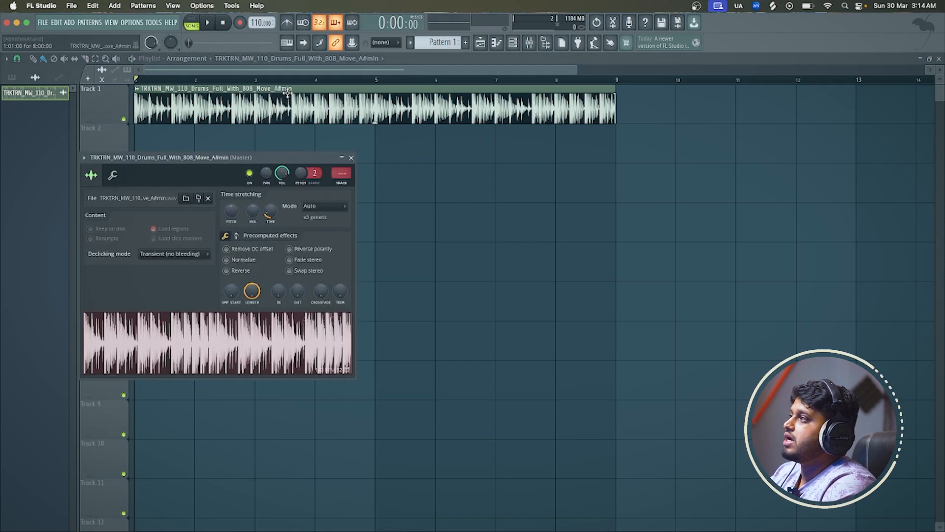
click(351, 157)
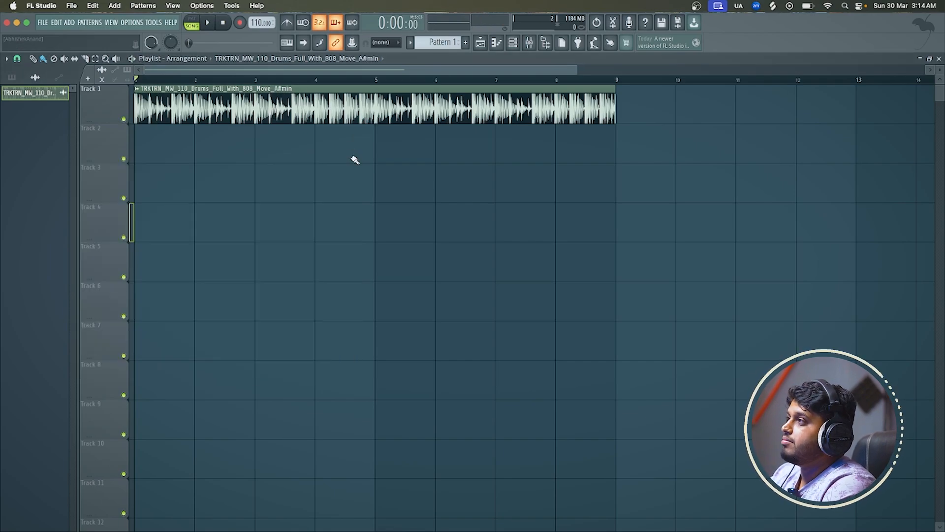
Mute the 808 Kick channel in the channel rack and open its piano roll
click(513, 43)
click(148, 90)
click(159, 100)
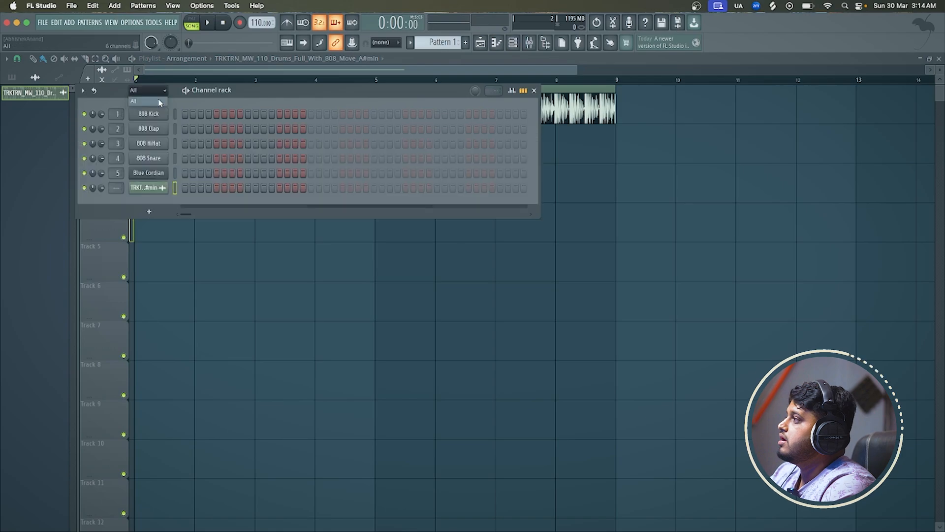
right_click(158, 116)
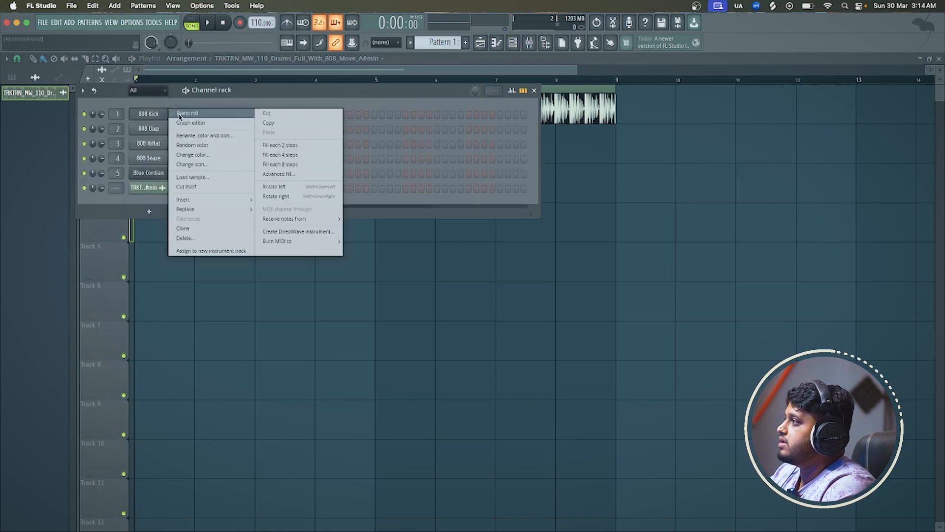
click(84, 114)
right_click(145, 120)
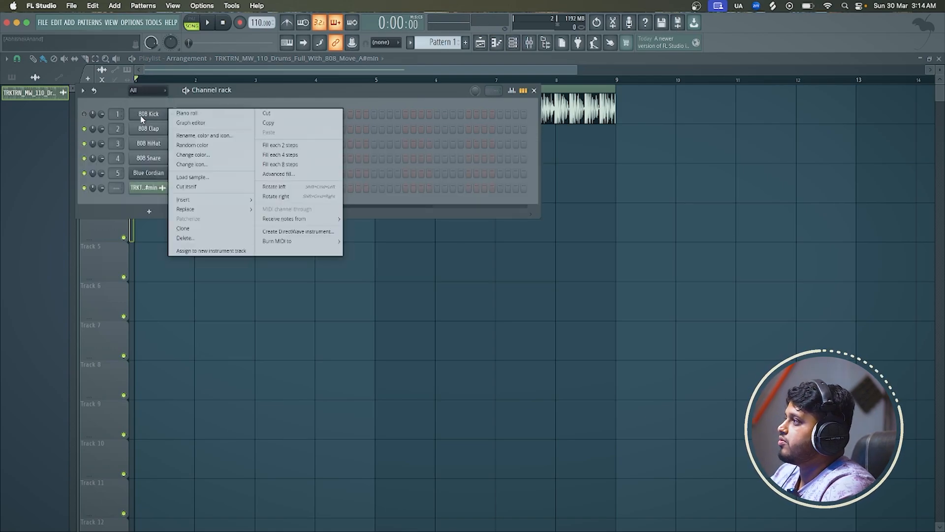
click(179, 110)
scroll(53, 146, up, 3)
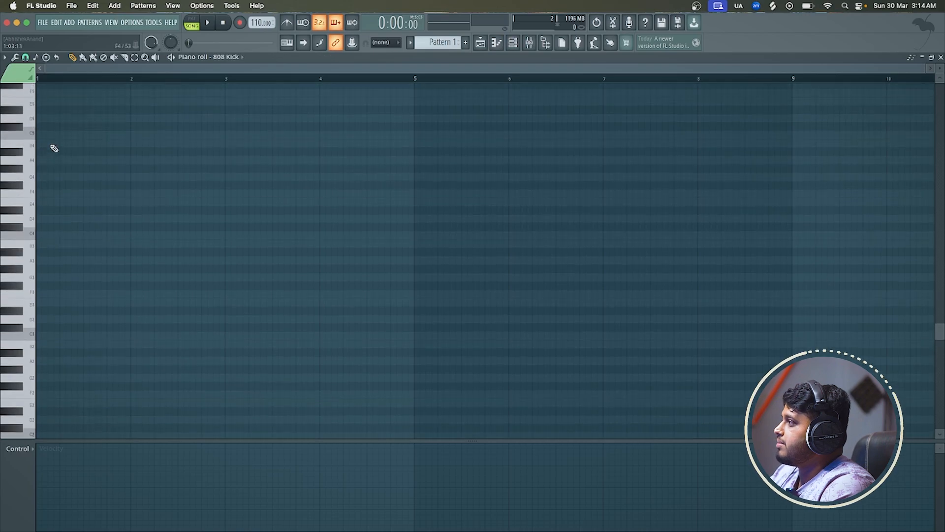
Draw one-bar A#4 and A4 notes at bar 1 and delete the A#4 note
click(49, 152)
drag(49, 152, 127, 162)
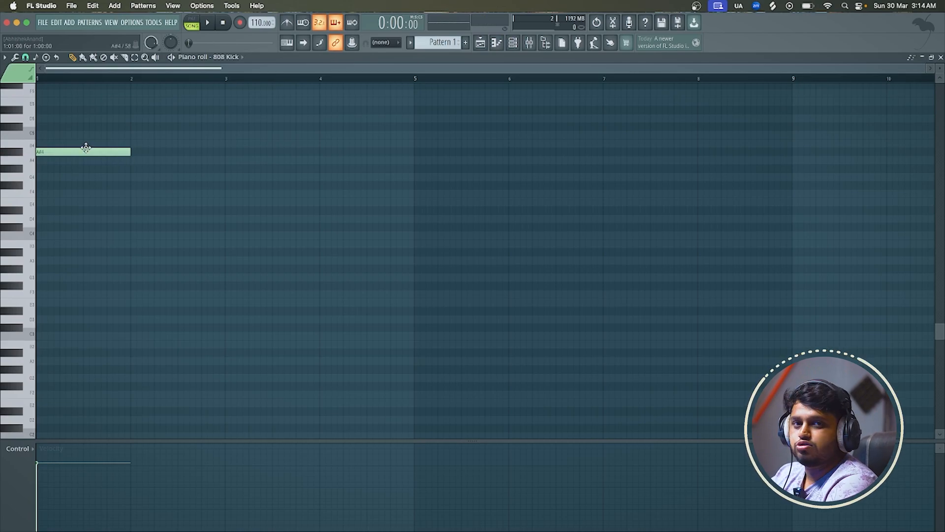
click(49, 161)
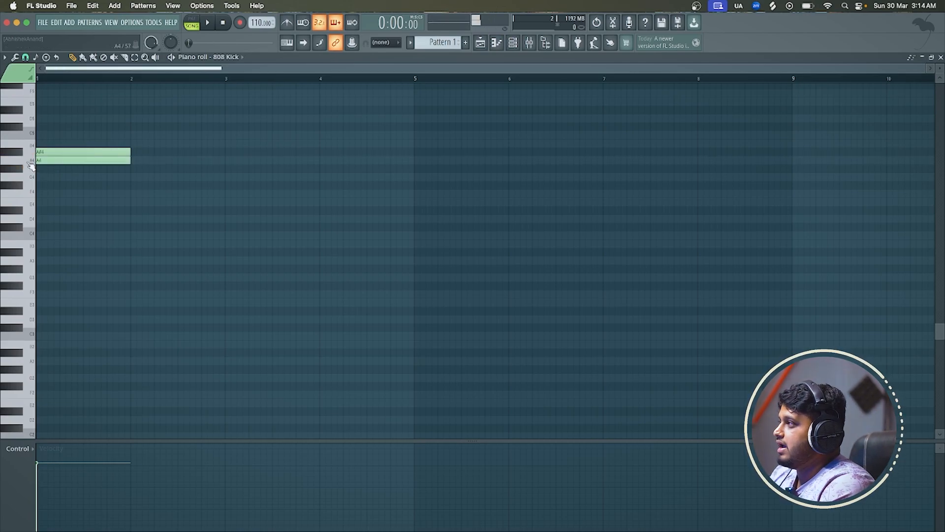
right_click(94, 151)
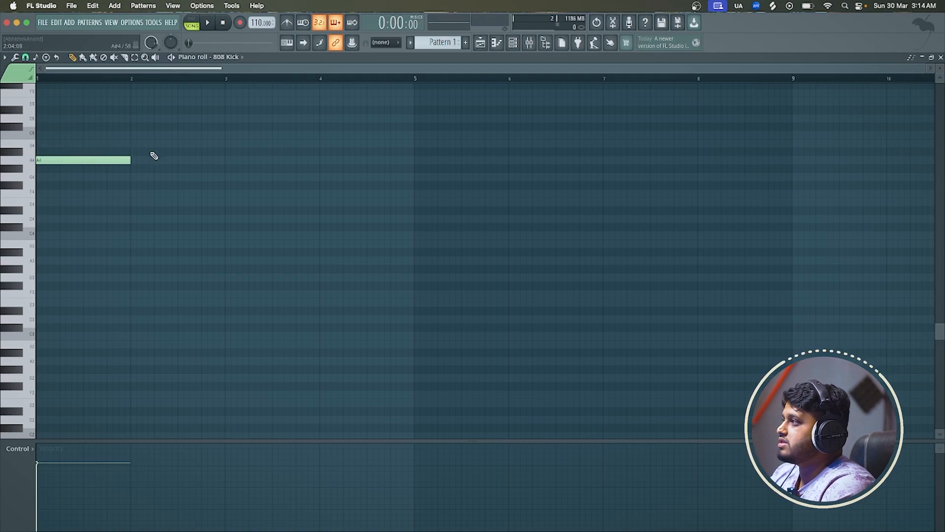
Try a second one-bar note after the first on A4 and A#4, deleting it again
click(135, 162)
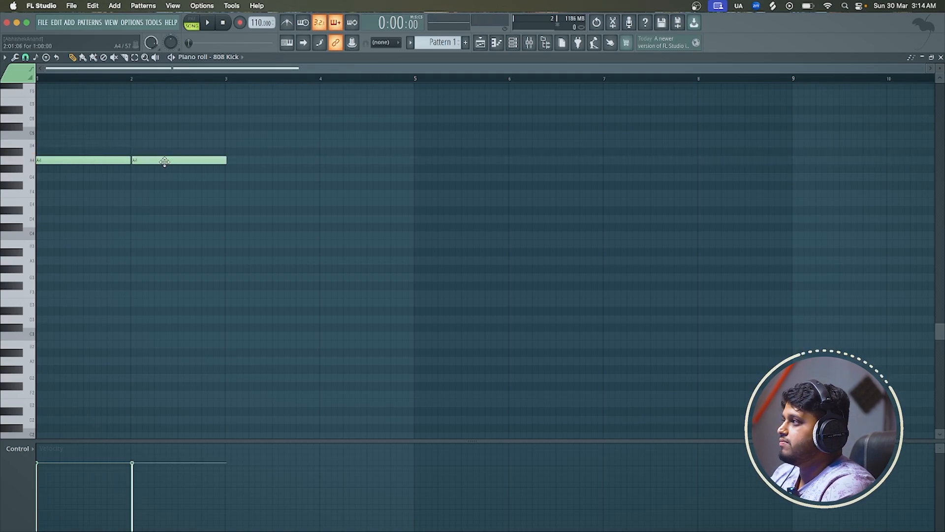
right_click(163, 162)
click(128, 152)
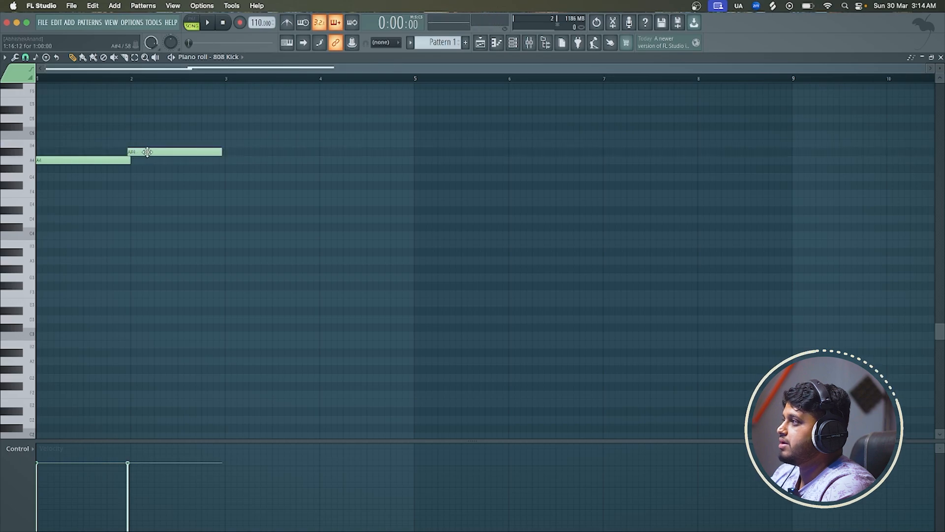
drag(129, 152, 148, 160)
right_click(150, 162)
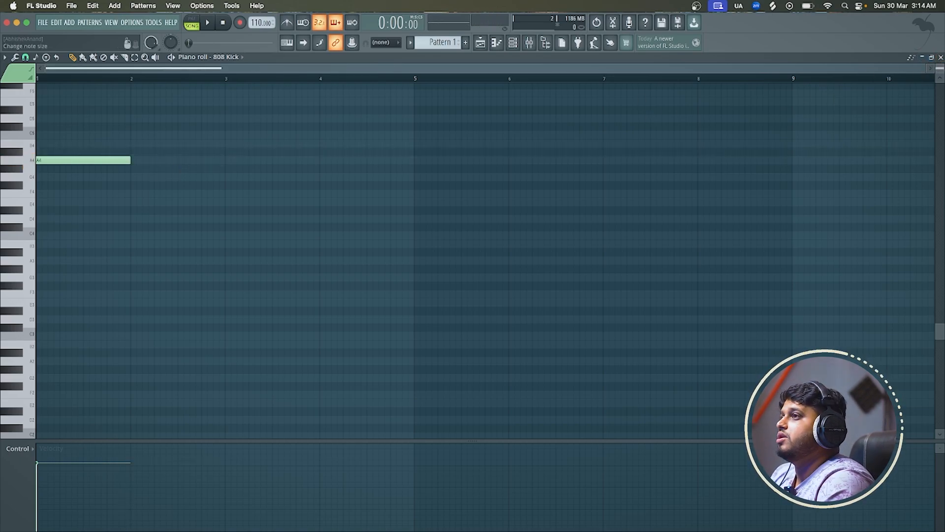
Delete the A4 note at bar 1 and draw one-bar C4 and C#4 notes in its place
drag(940, 68, 939, 91)
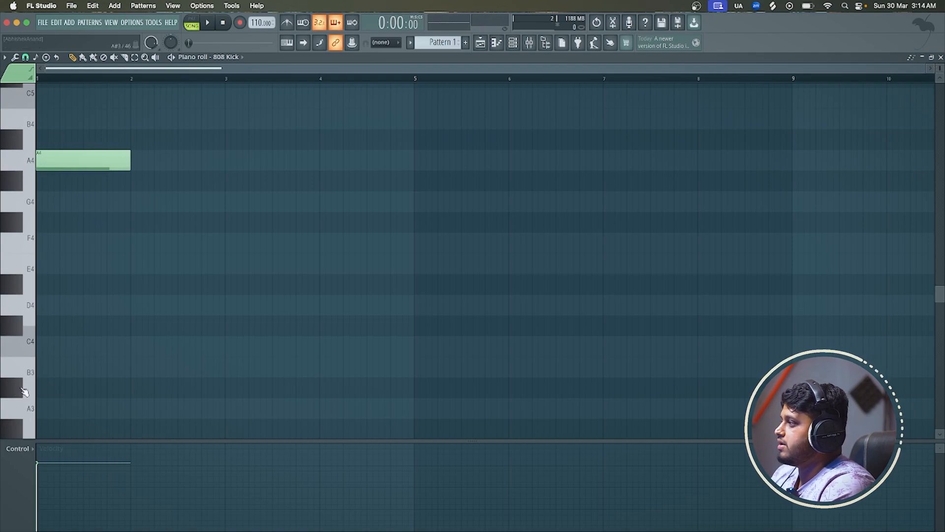
right_click(68, 163)
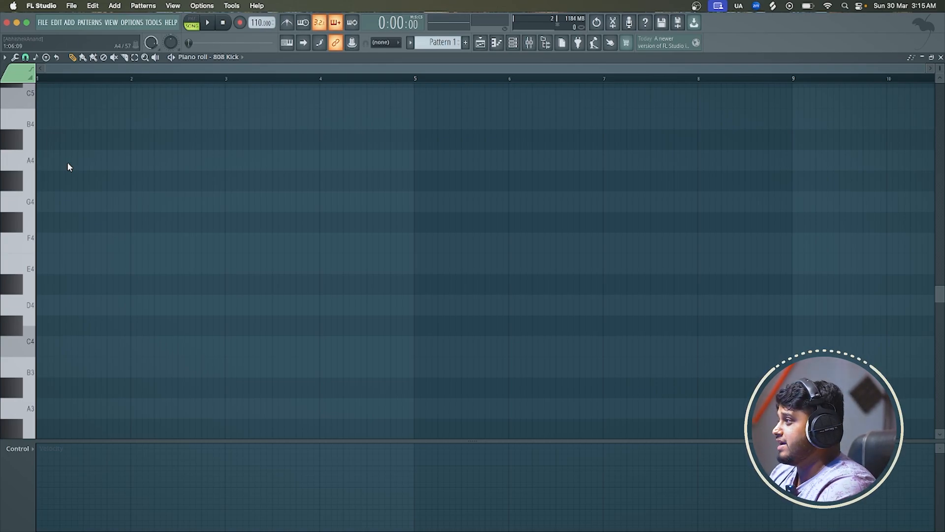
click(57, 353)
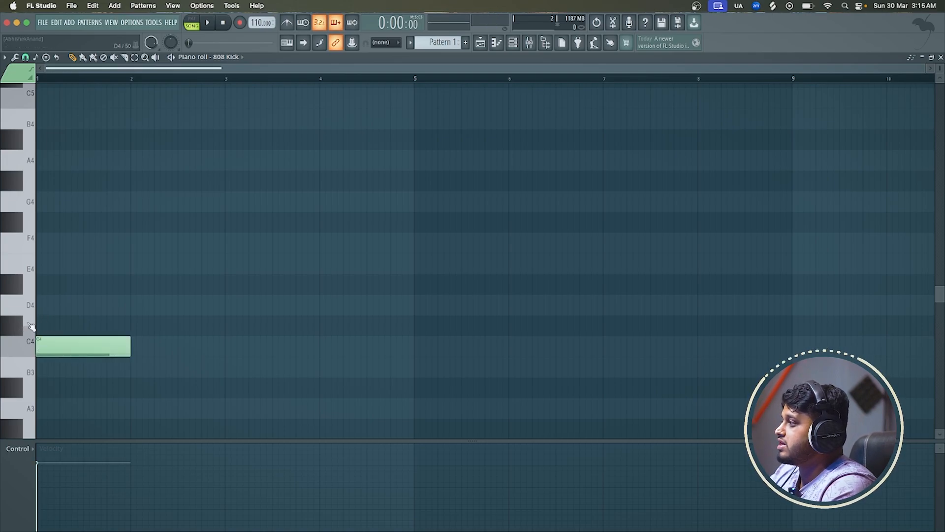
drag(62, 329, 35, 326)
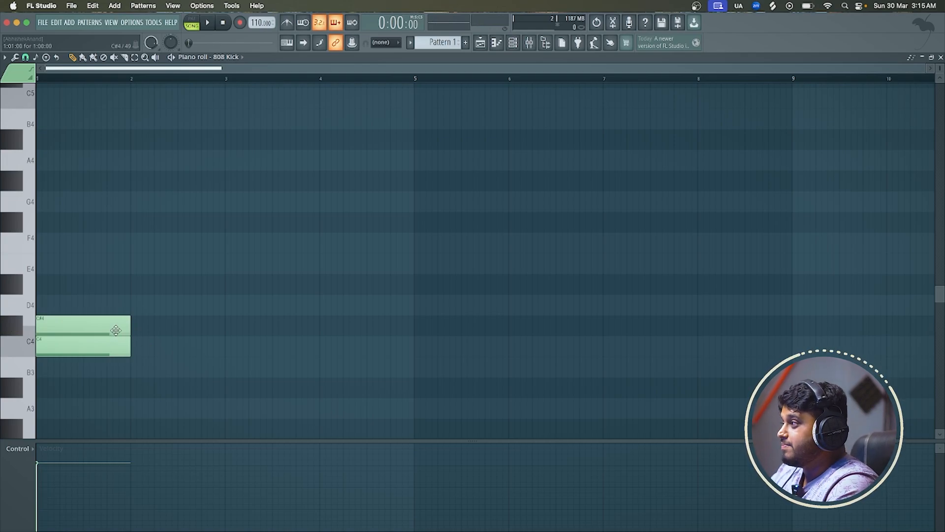
Delete the C4 note at bar 1 and try one at bar 2, moving it to C#4 before deleting it
right_click(110, 345)
click(131, 345)
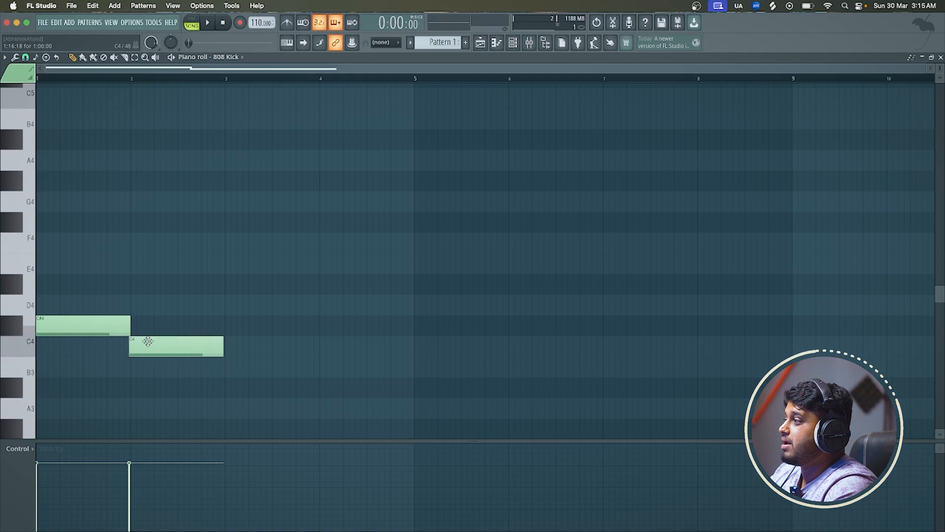
drag(147, 341, 148, 322)
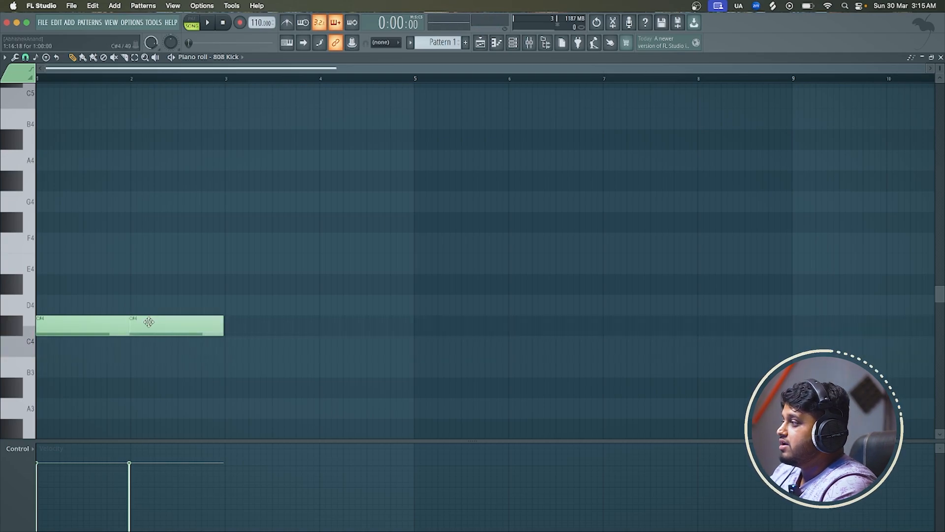
right_click(148, 322)
Draw a one-bar C4 note beneath C#4 at bar 1, plus C4 and C#4 notes within bar 2
click(114, 351)
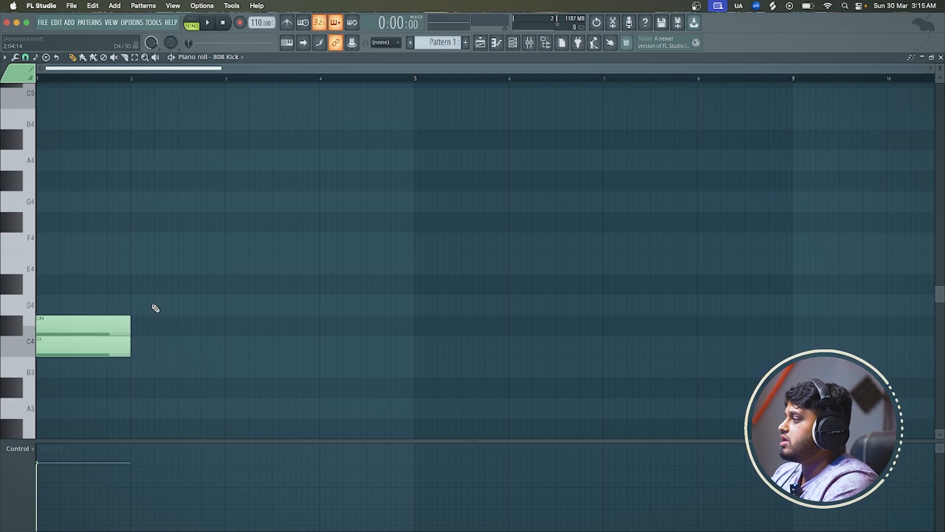
click(165, 350)
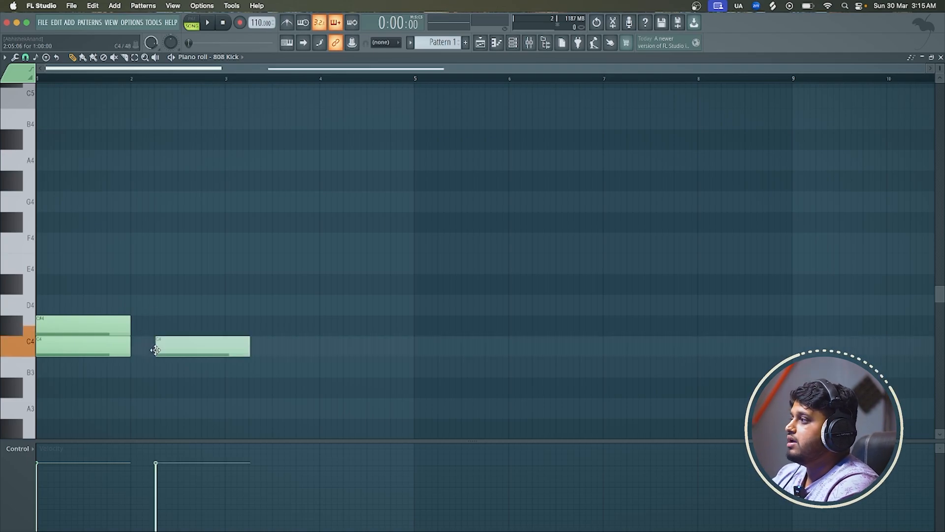
click(154, 324)
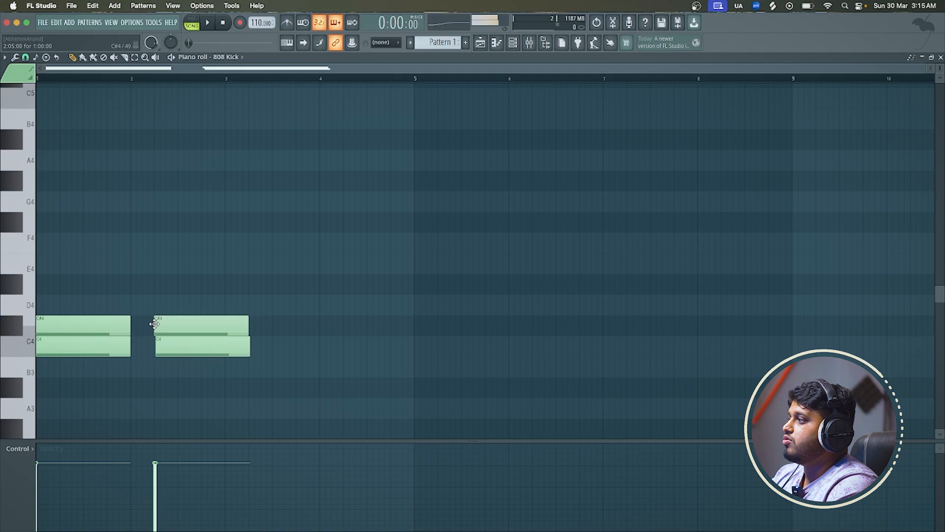
Delete all the C4 and C#4 notes from bars 1 and 2
right_click(184, 323)
right_click(181, 349)
right_click(107, 344)
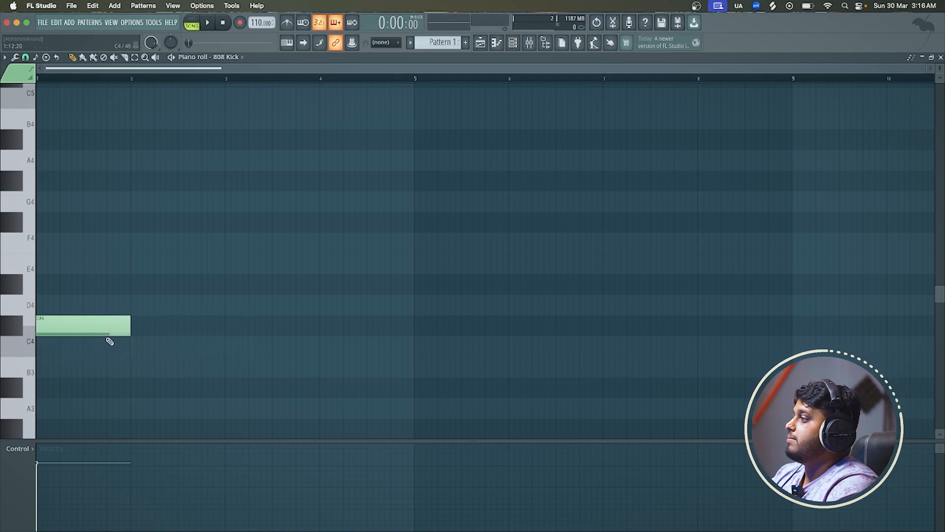
right_click(104, 326)
Draw one-bar C4 and D4 notes at bar 1, and try C#4 and D4 in bar 2, deleting the C#4
scroll(104, 327, down, 2)
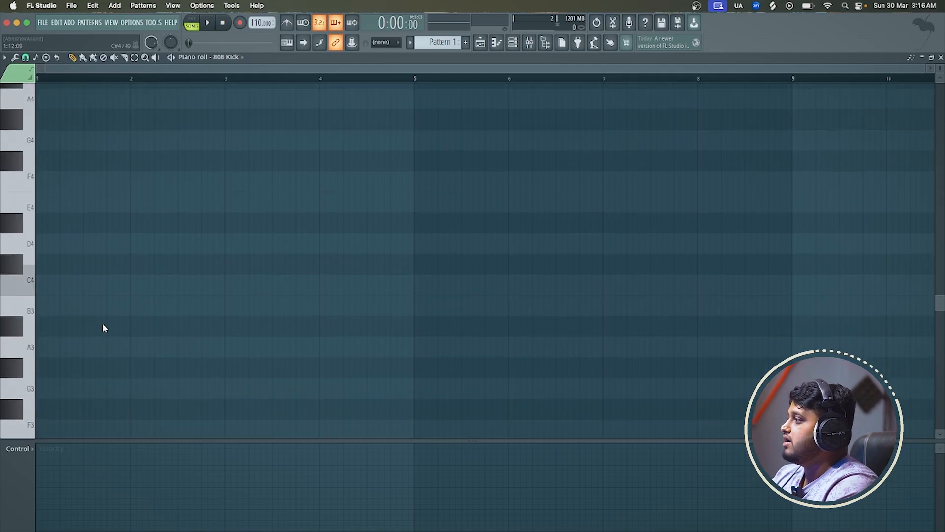
click(54, 285)
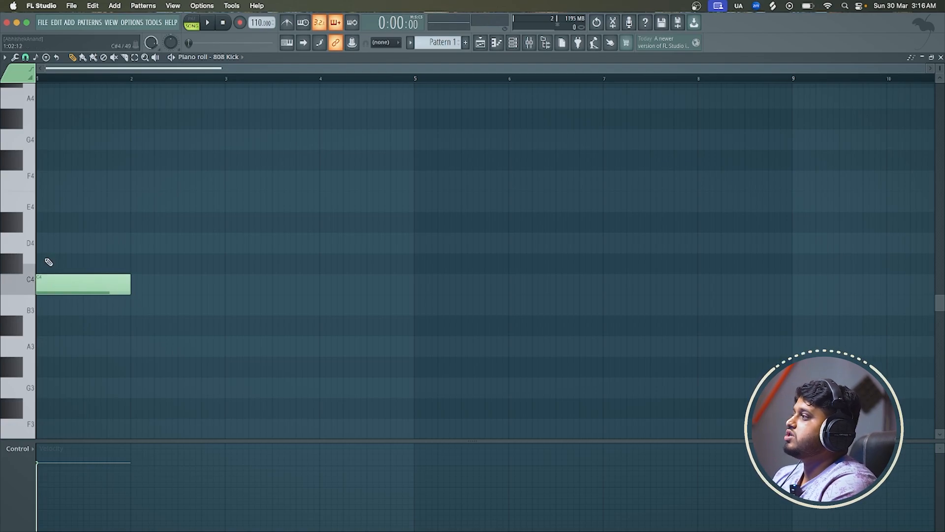
click(45, 243)
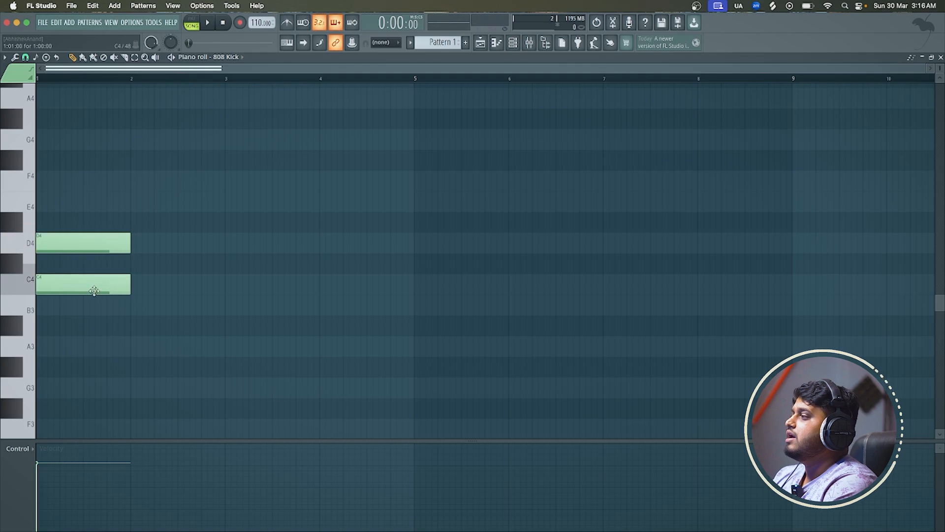
click(133, 270)
right_click(142, 270)
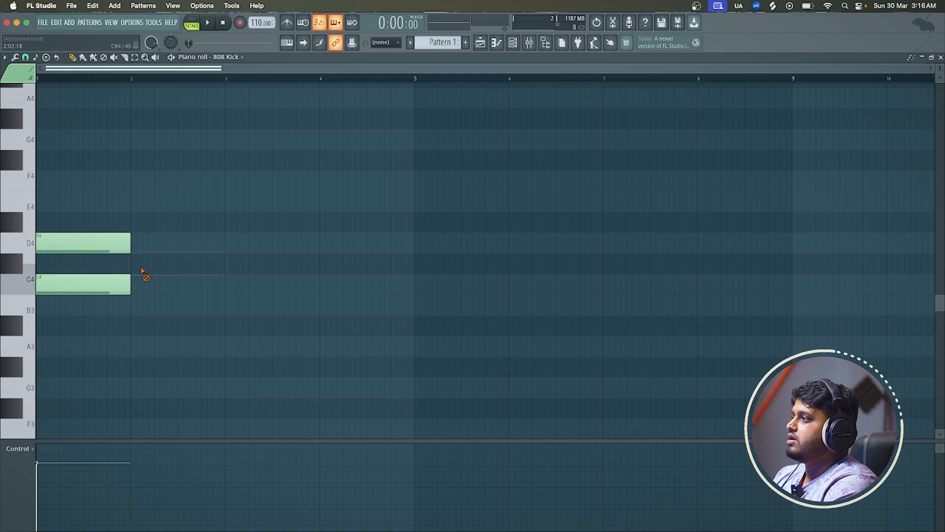
click(140, 249)
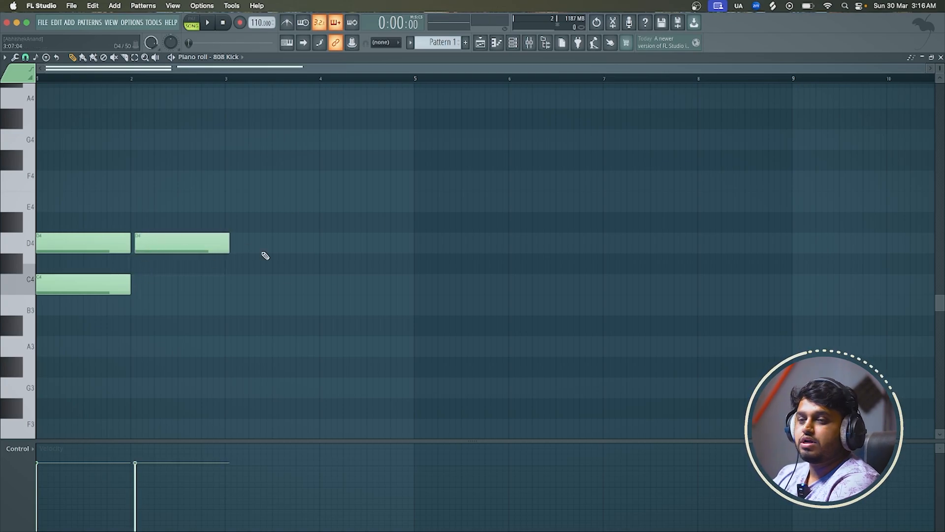
Delete both D4 notes and the C4 note from the piano roll
right_click(176, 238)
right_click(123, 288)
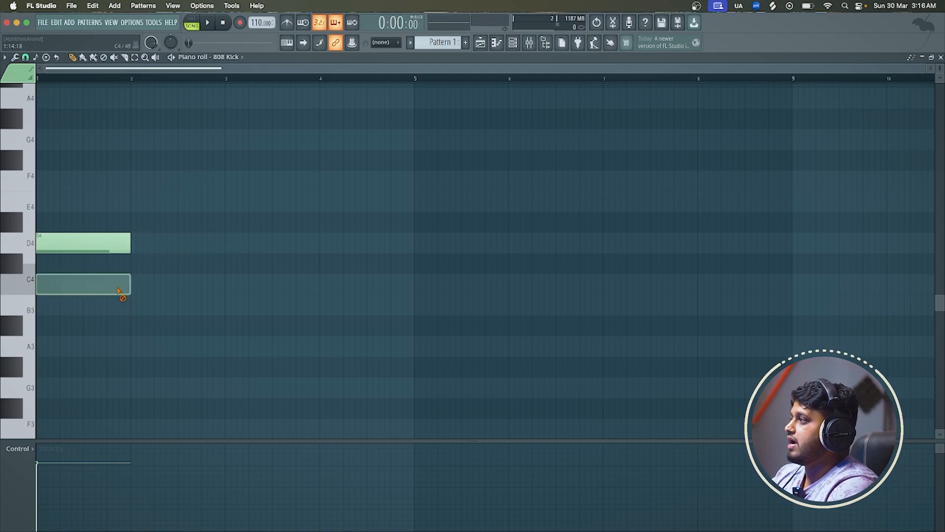
right_click(123, 243)
Draw one-bar A#4 and A4 notes at bar 1 and try another A4 note in bar 2, deleting it again
scroll(123, 220, up, 5)
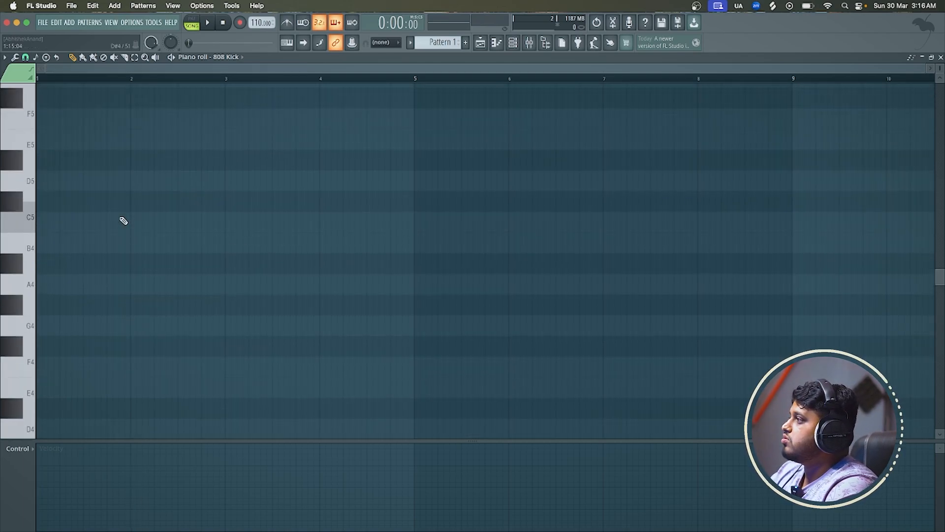
click(64, 266)
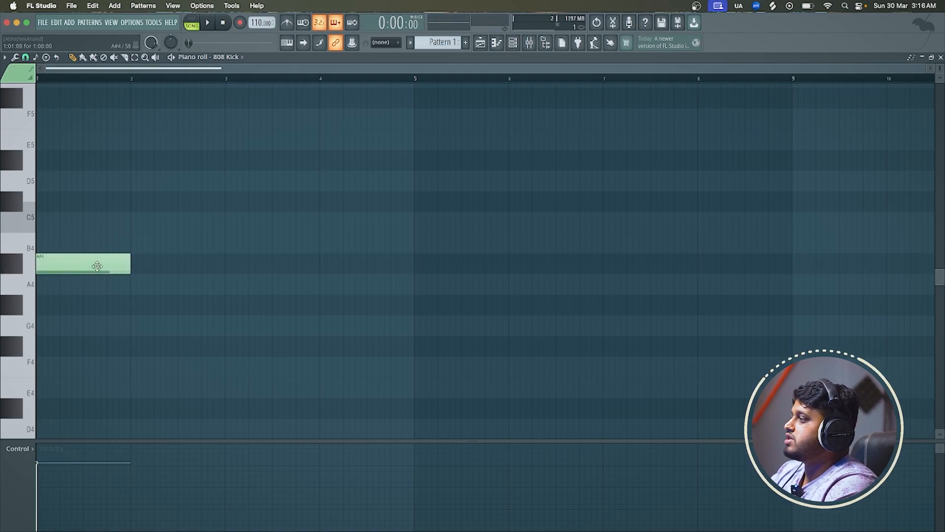
click(56, 291)
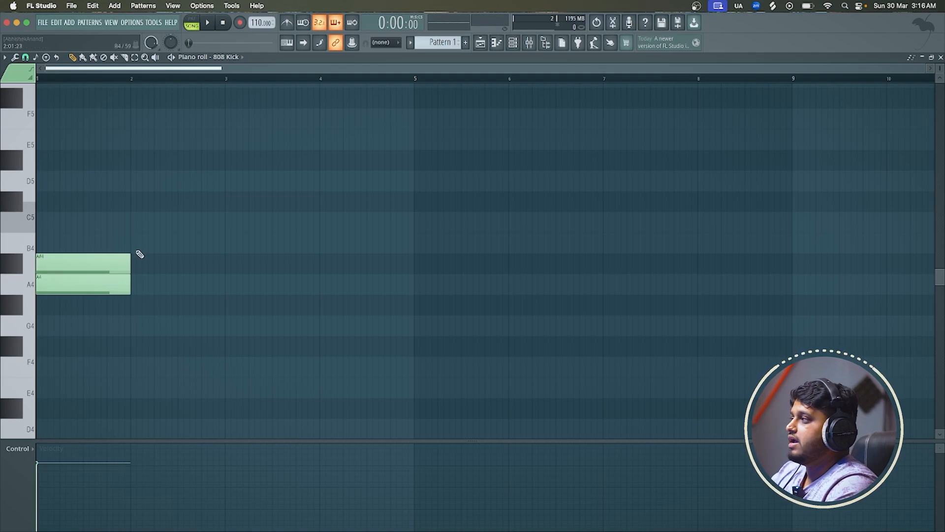
click(143, 286)
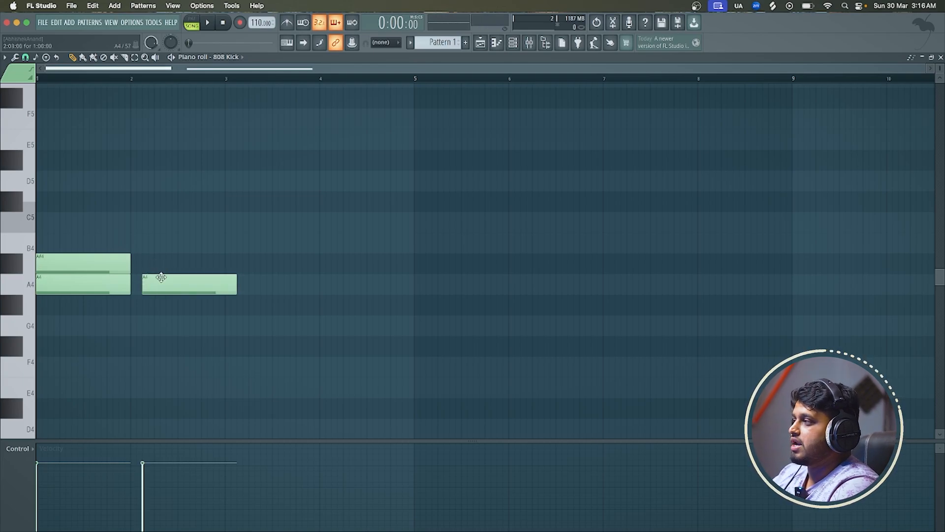
right_click(161, 277)
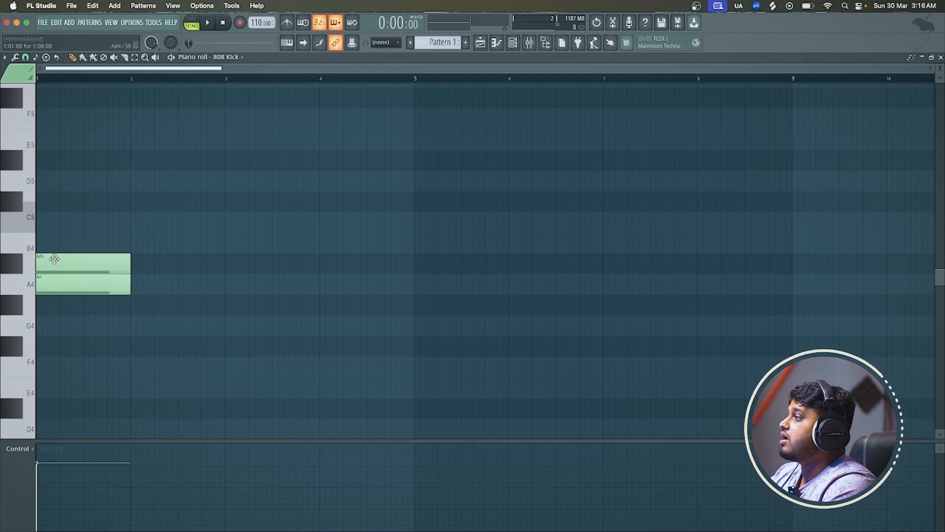
Try a one-bar B4 note above A#4 near bar 1, and delete it together with the A4 and A#4 notes
click(40, 240)
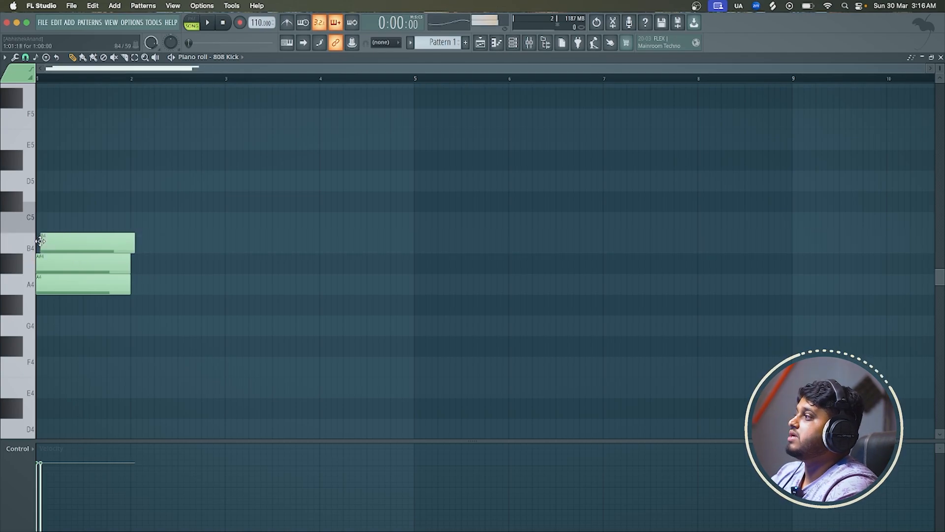
right_click(117, 241)
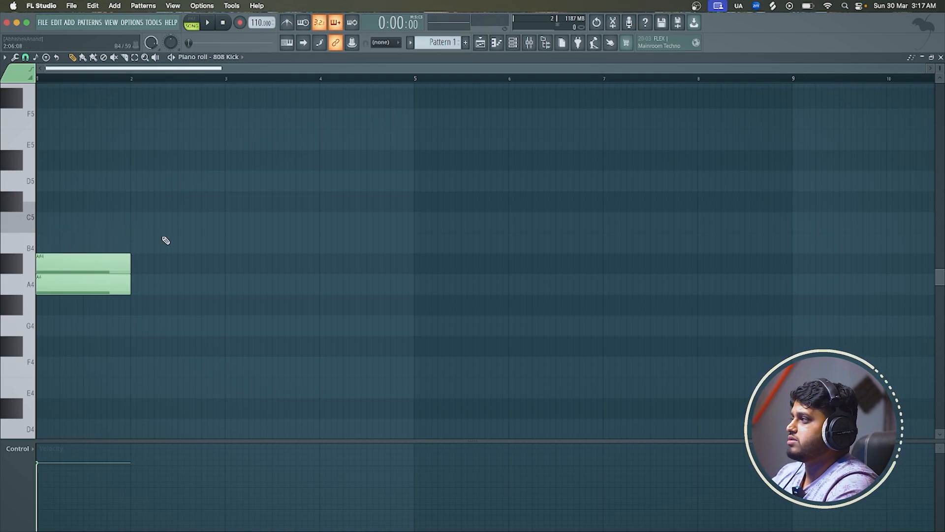
right_click(97, 284)
right_click(86, 265)
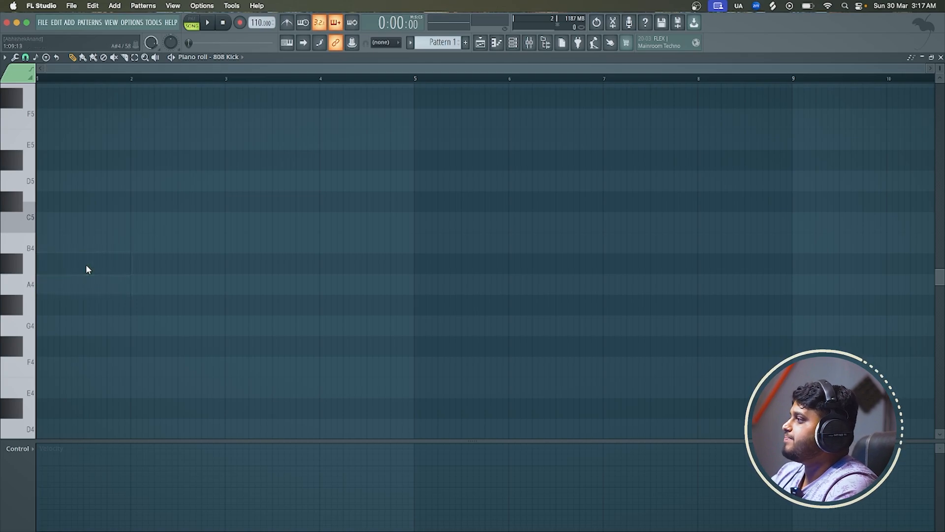
Draw one-bar A#4 and C5 notes at bar 1, try B4 and C5 in bar 2, and delete all but the A#4
drag(55, 264, 41, 261)
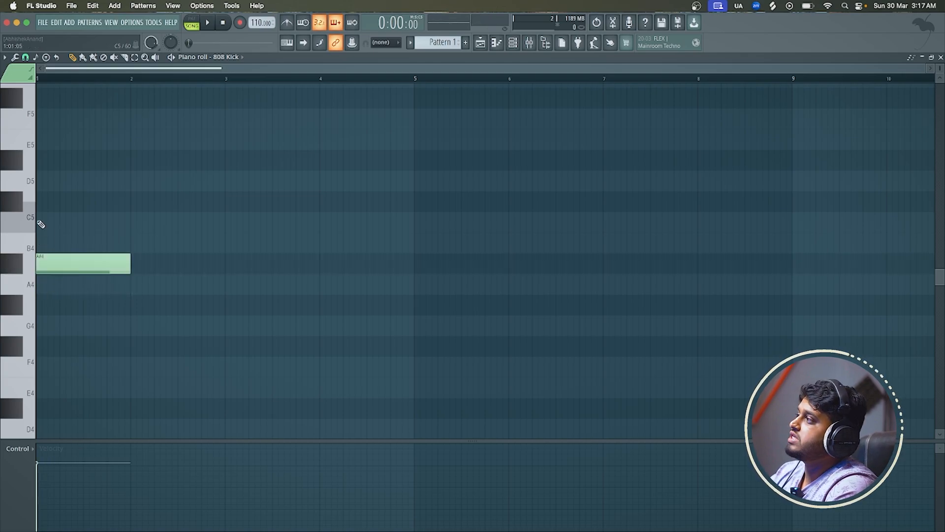
click(41, 222)
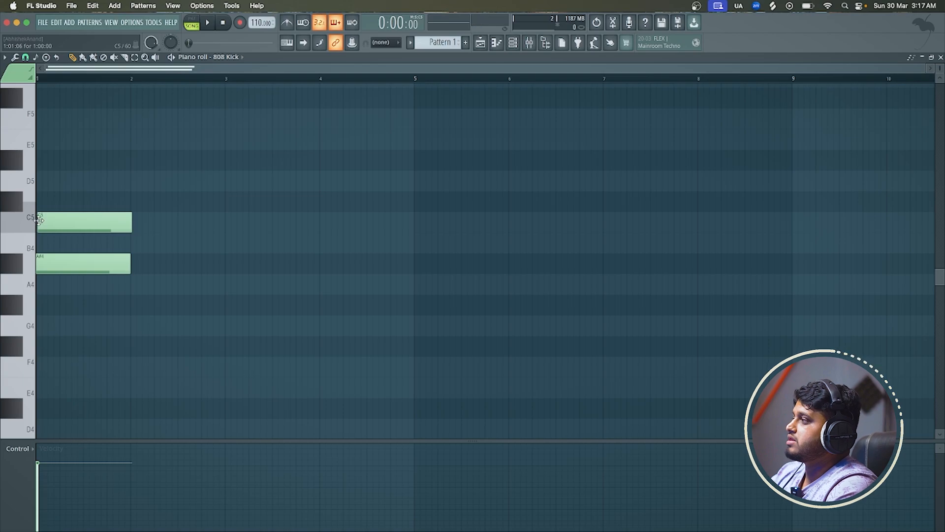
click(141, 243)
right_click(142, 243)
click(141, 223)
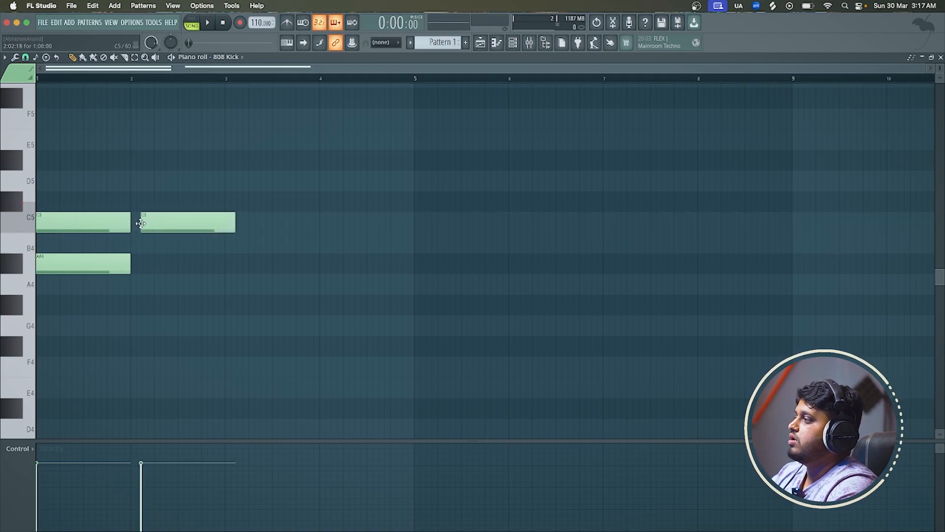
right_click(169, 222)
right_click(100, 222)
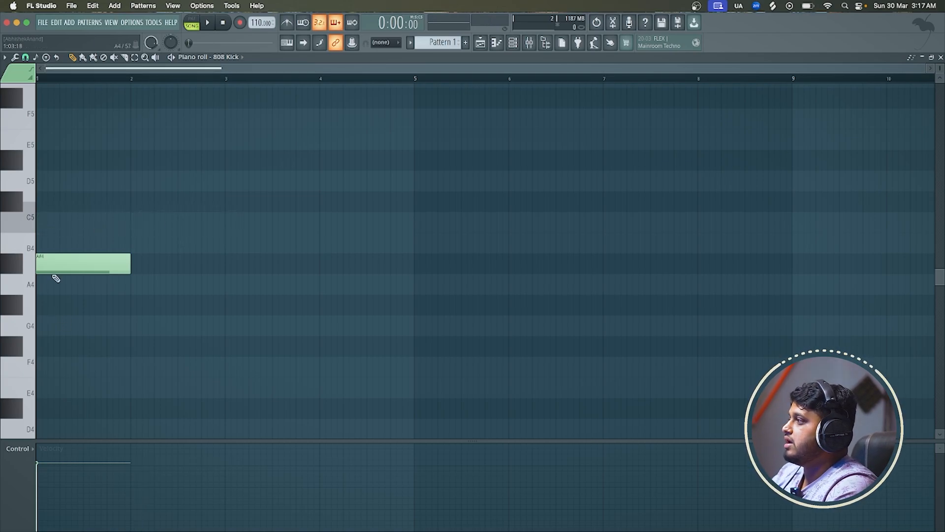
Add a one-bar G#4 note at bar 1 and try A#4, A4 and G#4 notes in bar 2, deleting each trial note
click(55, 305)
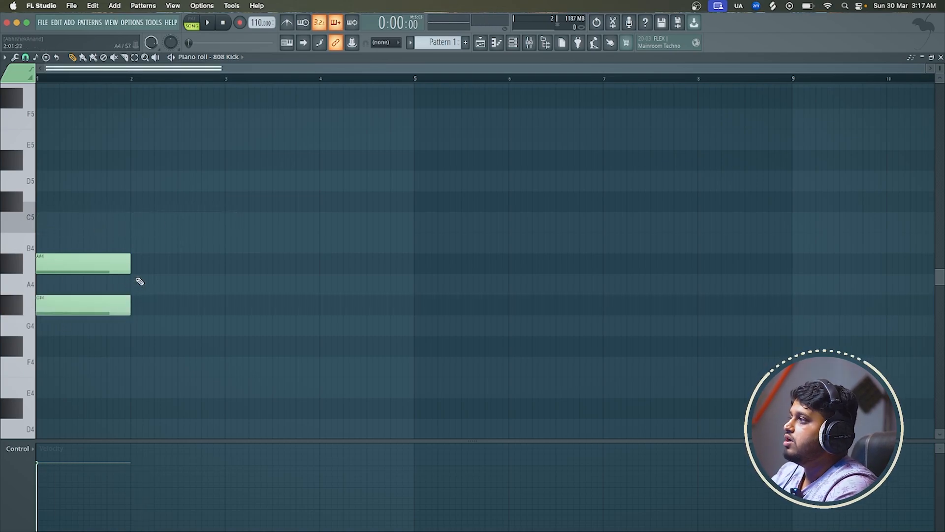
click(144, 266)
right_click(150, 264)
click(141, 282)
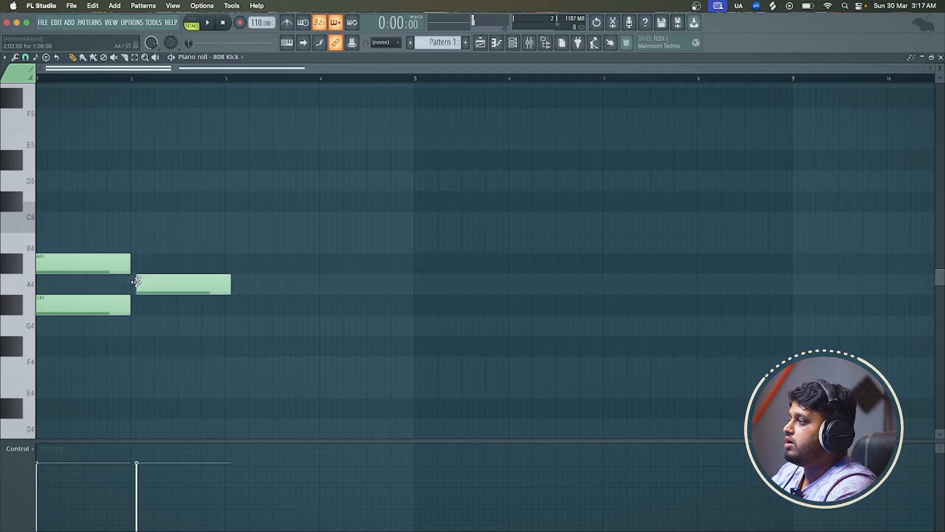
right_click(146, 286)
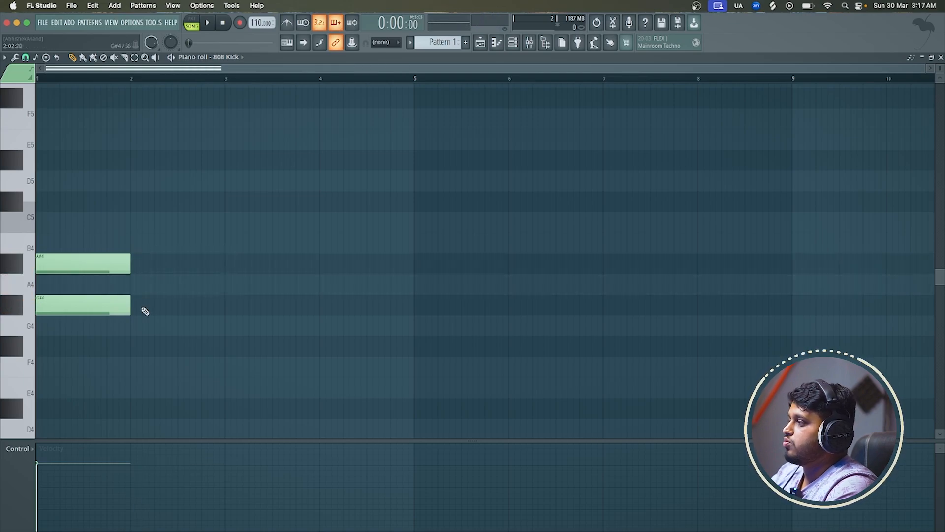
click(139, 305)
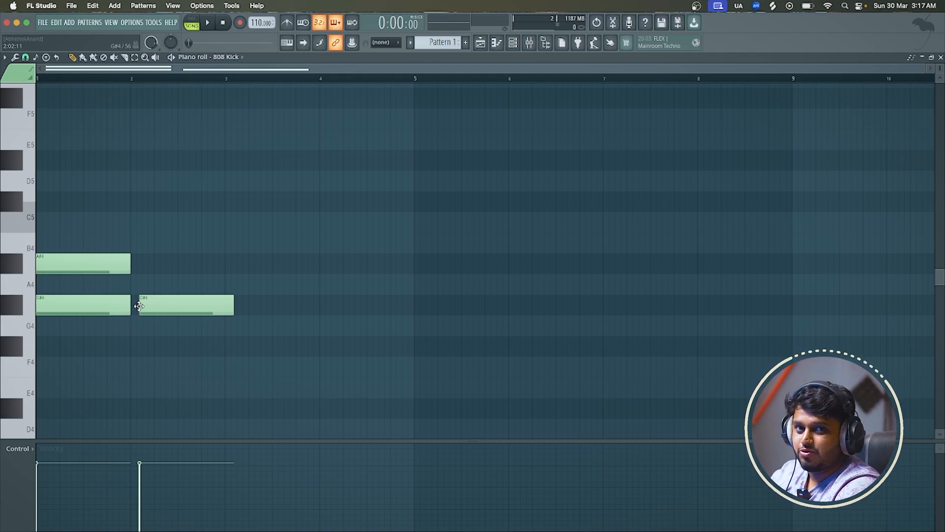
right_click(148, 305)
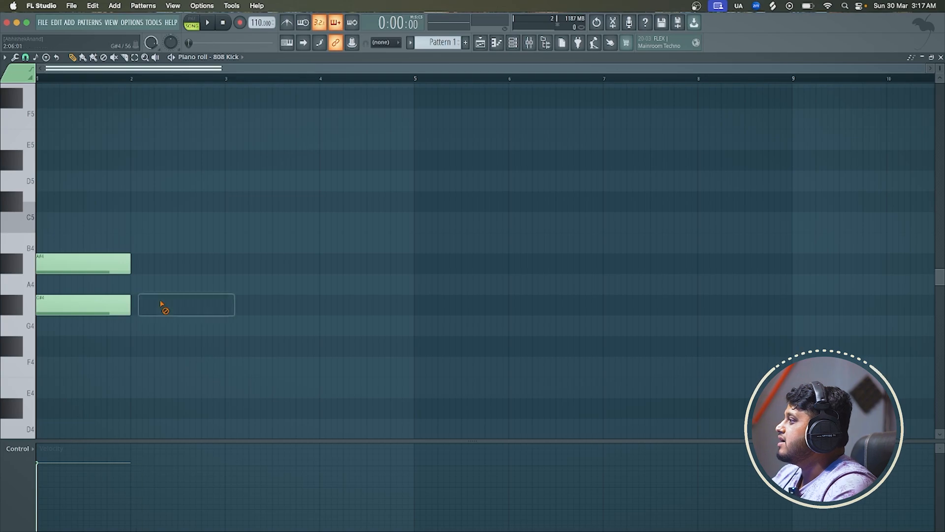
Replace the G#4 note with an A4 note, clear all remaining notes and open the playlist
right_click(93, 307)
click(41, 285)
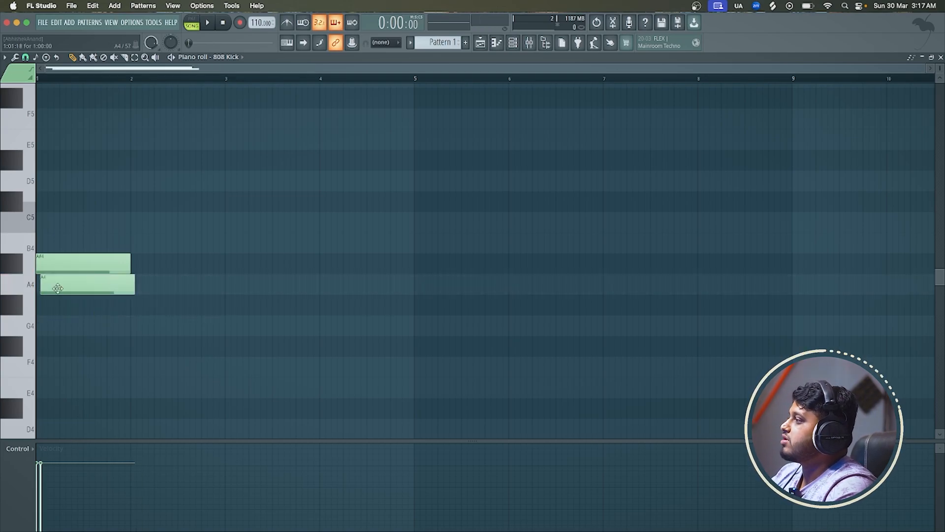
right_click(126, 284)
right_click(121, 263)
click(480, 44)
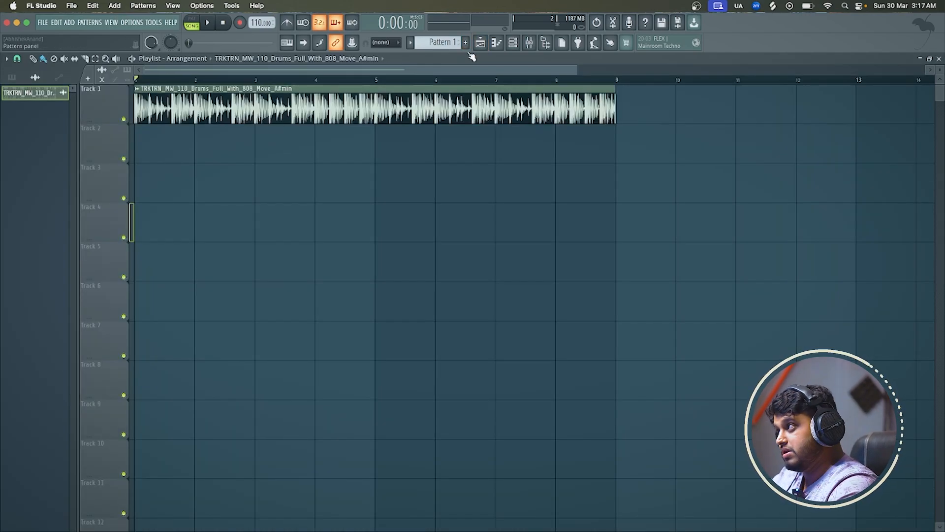
Shift the drum loop's pitch by -100 cents in its channel settings, play it back and close the settings
double_click(332, 105)
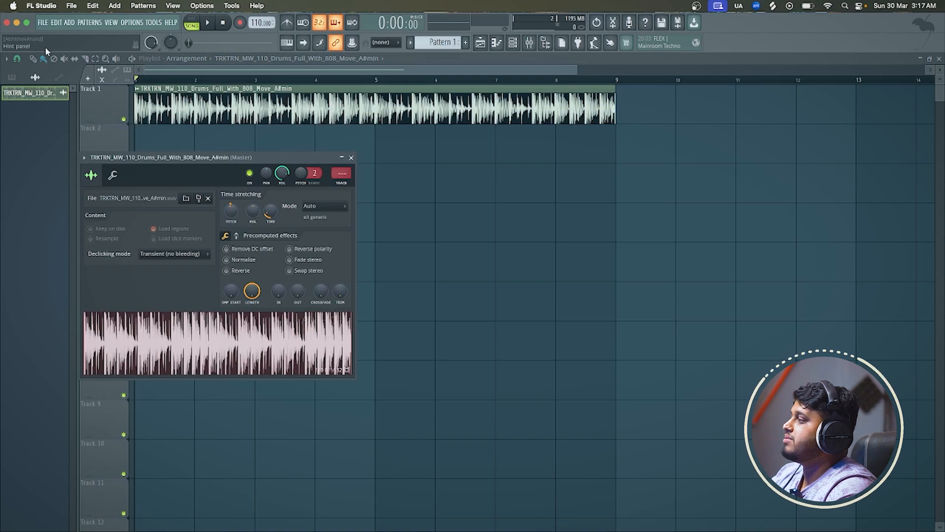
right_click(235, 214)
click(243, 221)
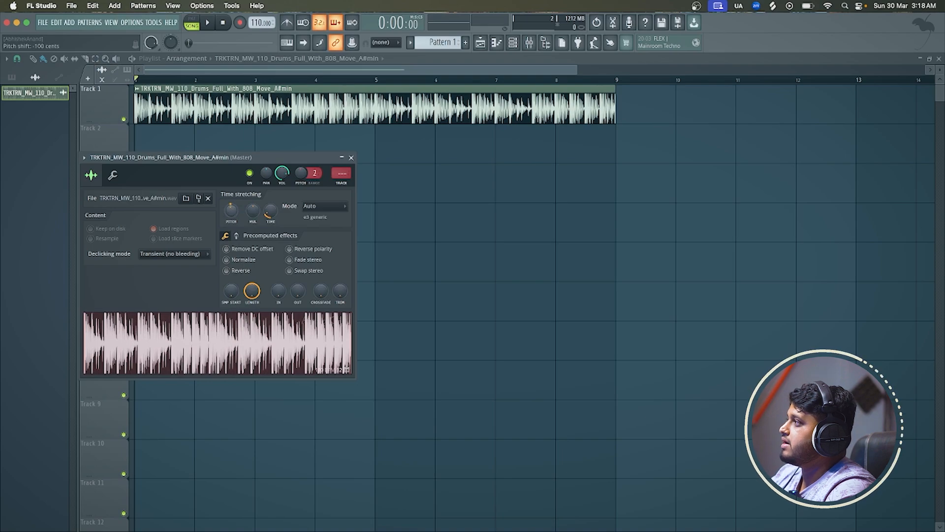
key(space)
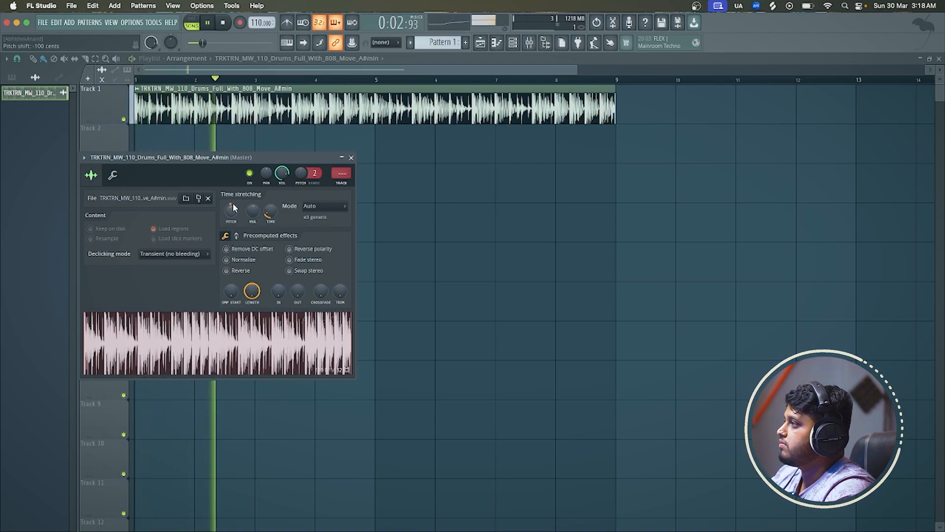
key(space)
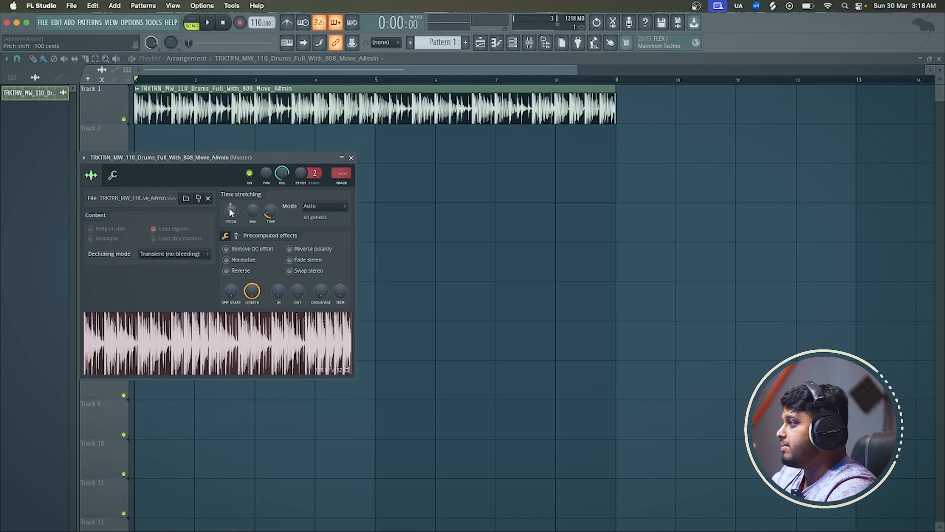
click(352, 157)
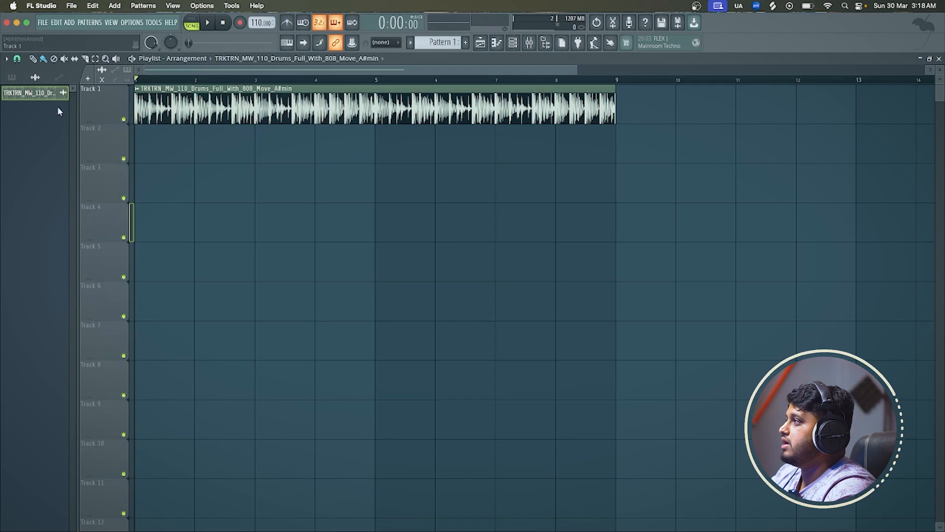
Rename the drum loop clip "Beat (A Minor)" and play it back in the playlist
right_click(48, 97)
click(79, 133)
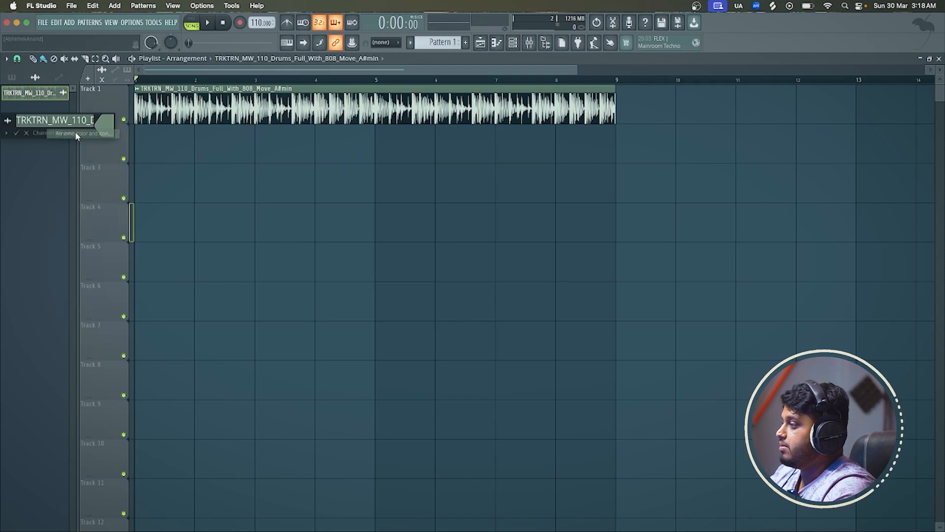
text(Beat (A Mino)
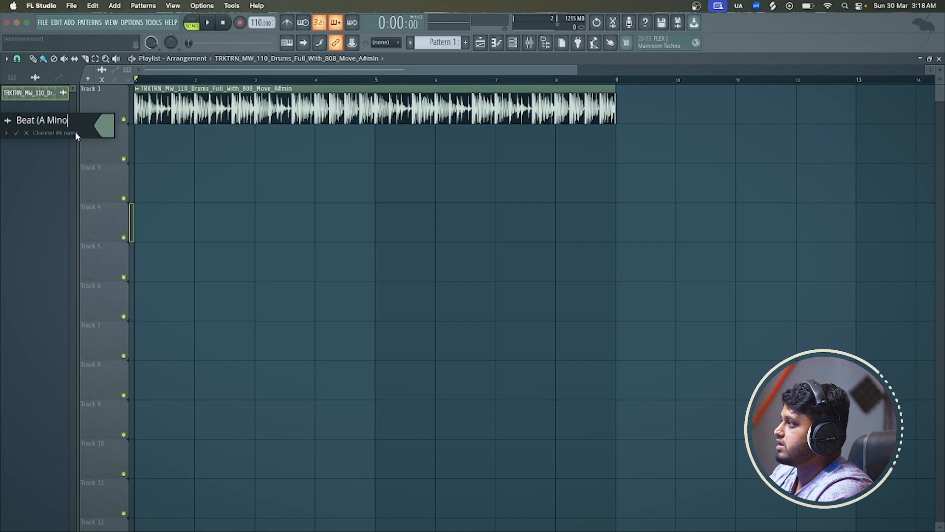
text(r))
key(Return)
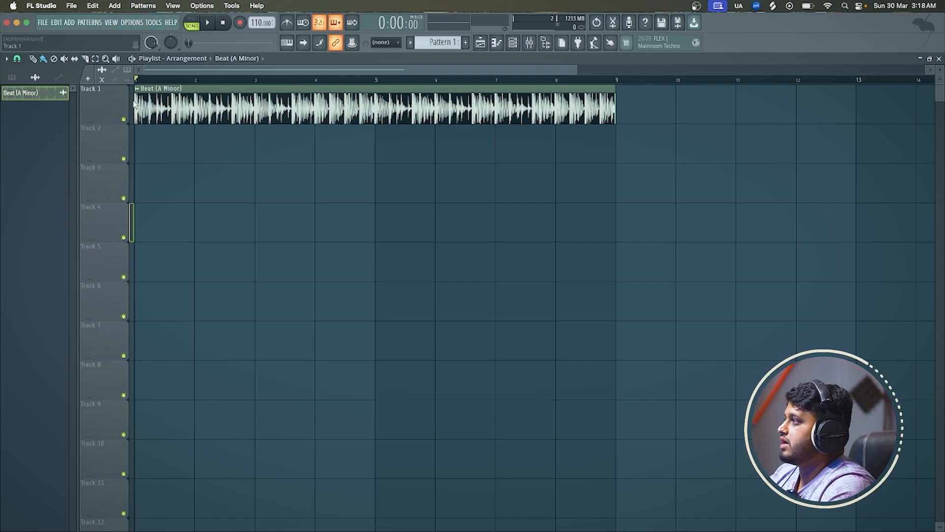
key(space)
scroll(241, 110, down, 5)
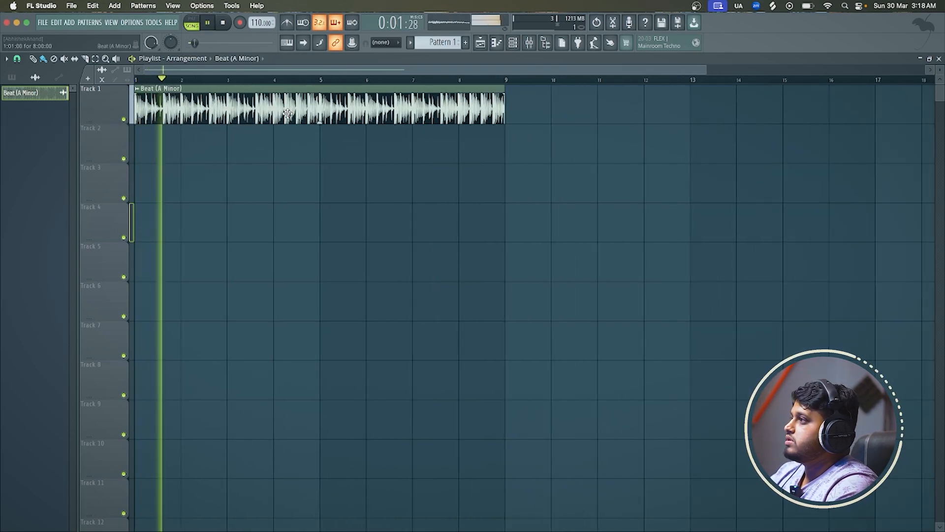
key(space)
Add a FLEX instrument as a new channel in the channel rack
drag(242, 110, 277, 106)
scroll(521, 103, down, 3)
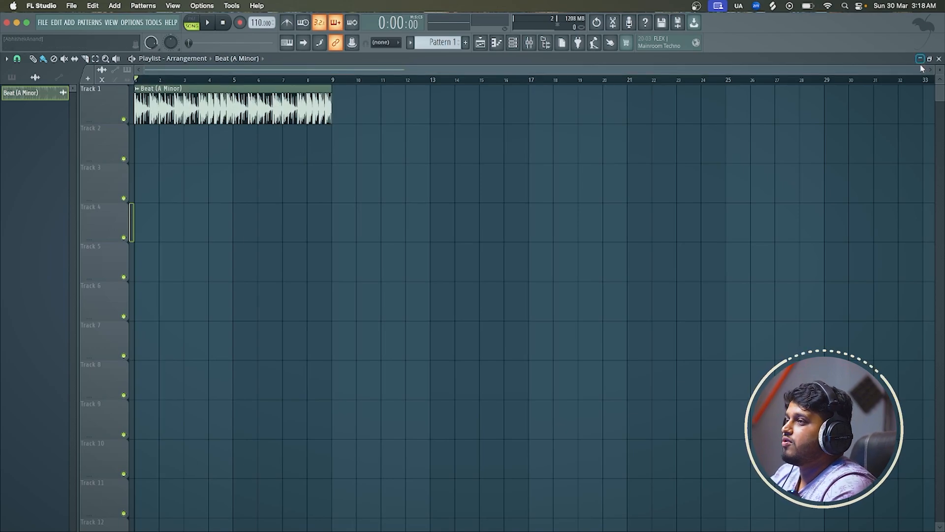
drag(922, 67, 585, 62)
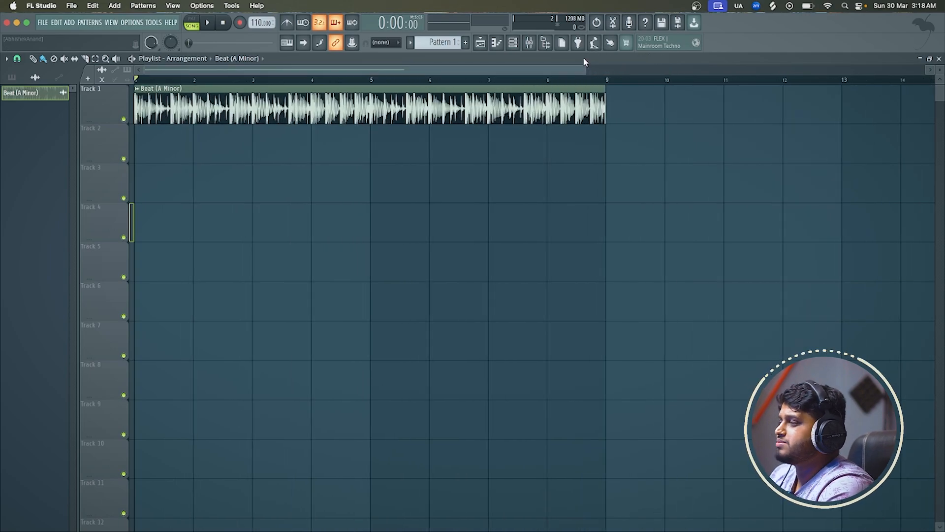
click(512, 43)
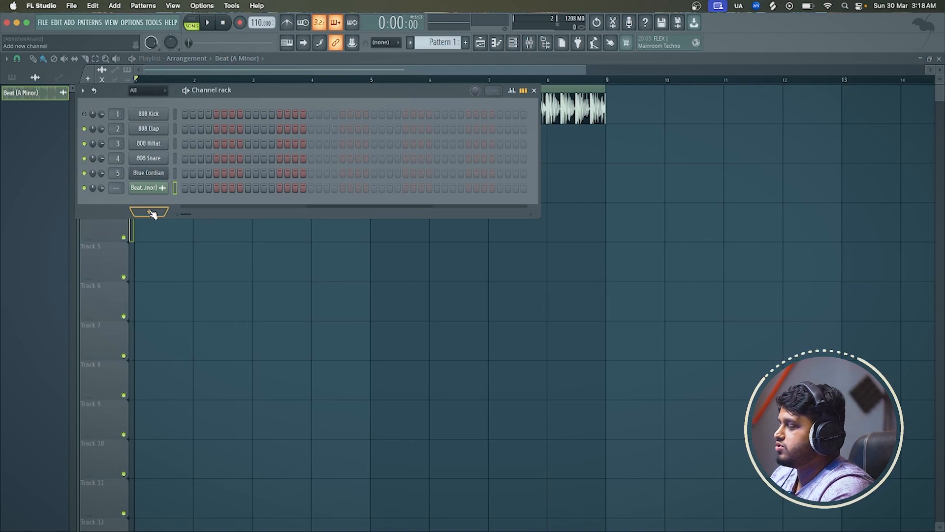
click(153, 213)
click(195, 33)
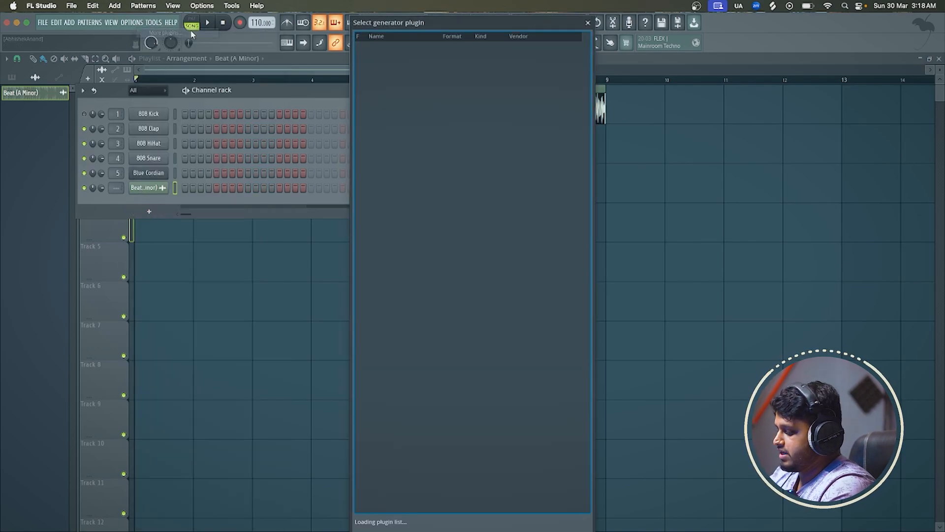
text(fle)
double_click(376, 46)
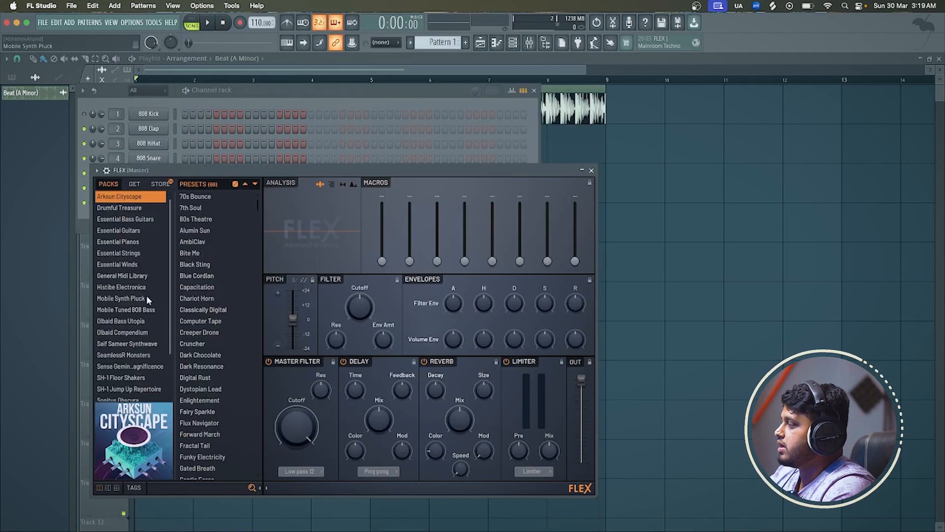
Load the Violas Staccato preset from FLEX's Essential Strings pack and close the plugin
click(141, 254)
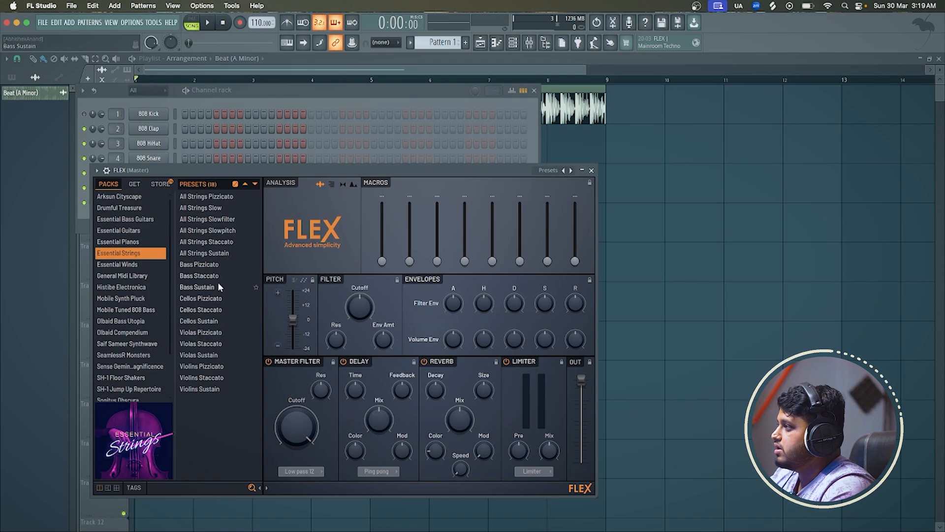
click(233, 242)
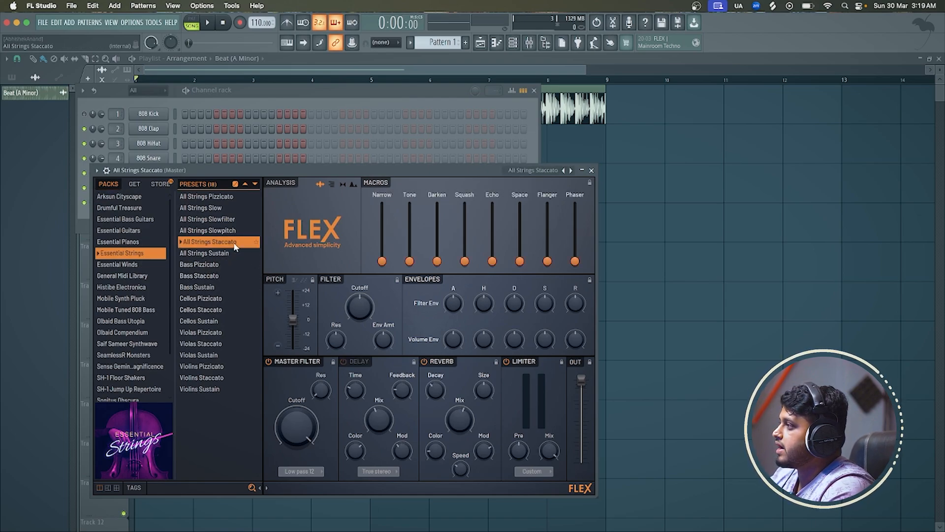
click(211, 344)
click(591, 170)
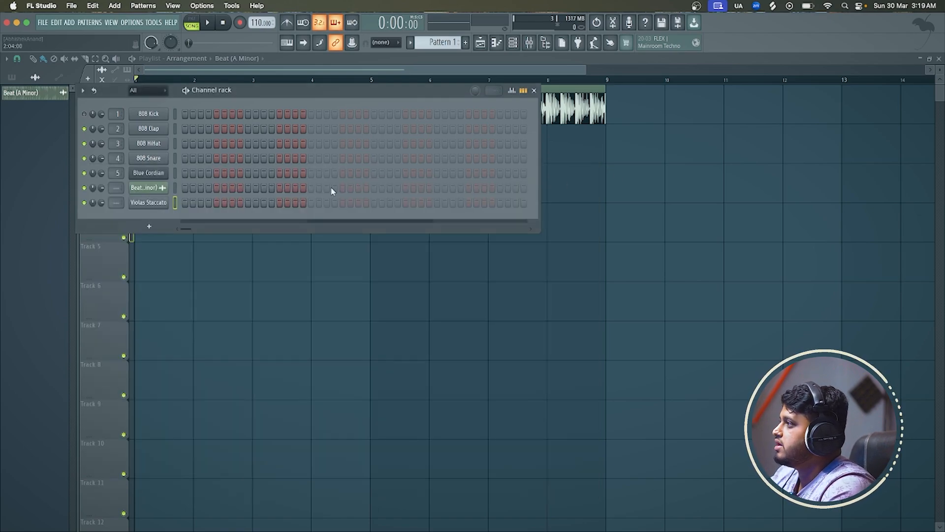
Delete a trial audio clip on track 5 and place a Pattern 1 clip on track 2, from bar 1 to bar 9
click(187, 263)
right_click(240, 264)
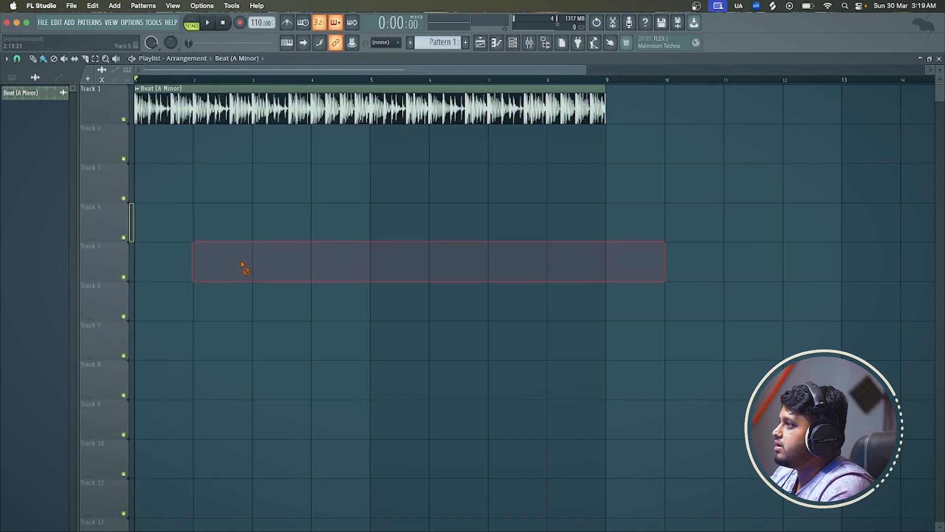
drag(281, 145, 118, 150)
drag(195, 148, 624, 107)
Open the Violas Staccato channel in the piano roll
click(513, 42)
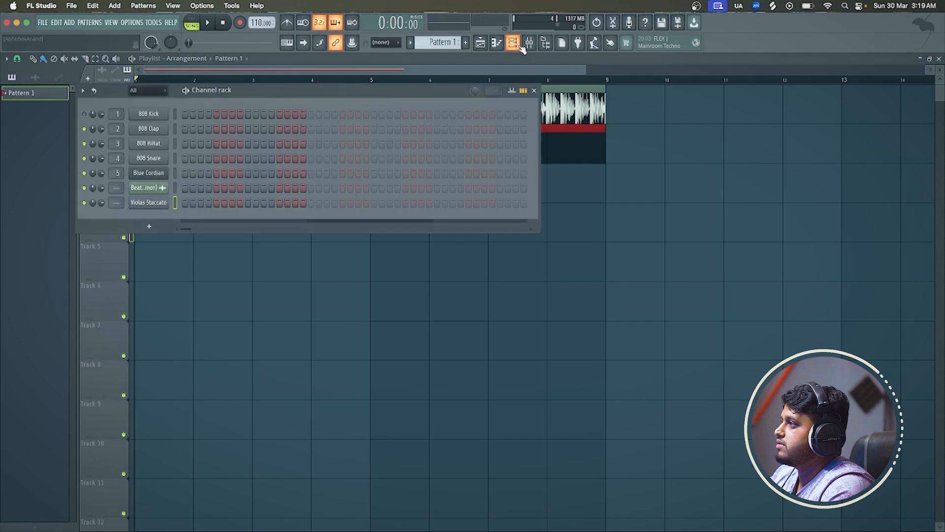
right_click(152, 206)
click(183, 202)
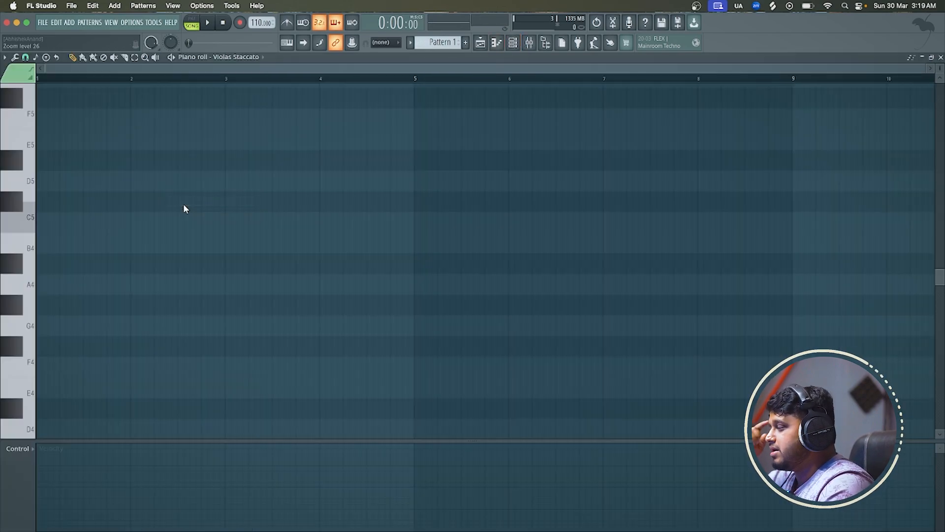
scroll(186, 207, up, 2)
scroll(186, 207, down, 3)
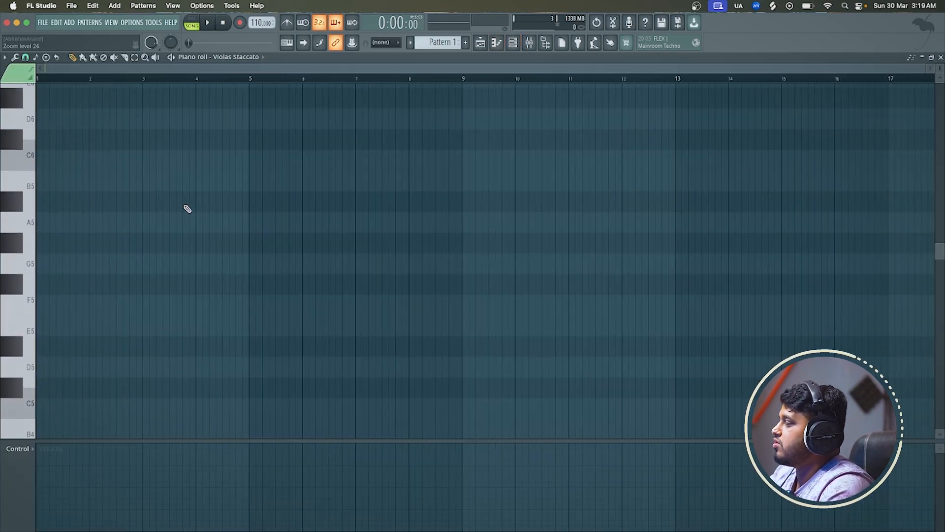
Draw a chord of two-step A4, C5 and E5 notes at the start of bar 1 and play it with the beat
click(61, 234)
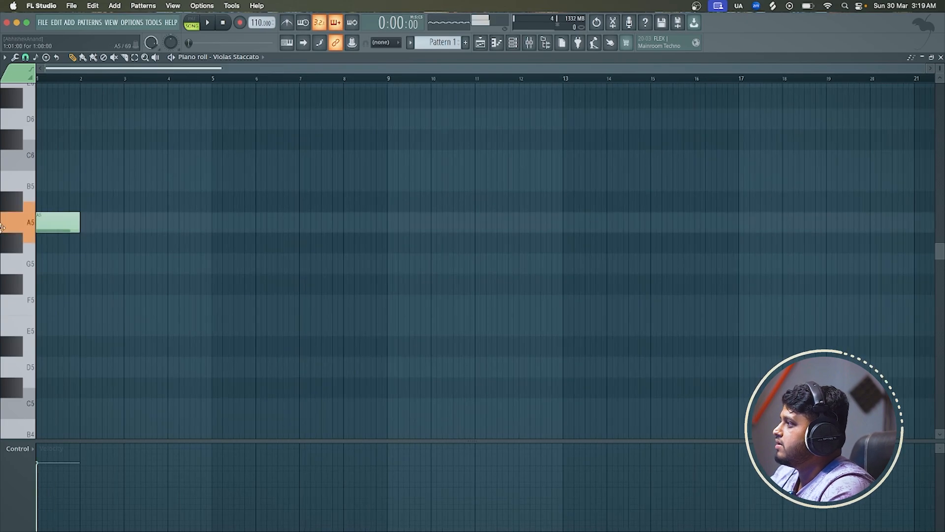
drag(77, 224, 56, 384)
scroll(39, 384, up, 5)
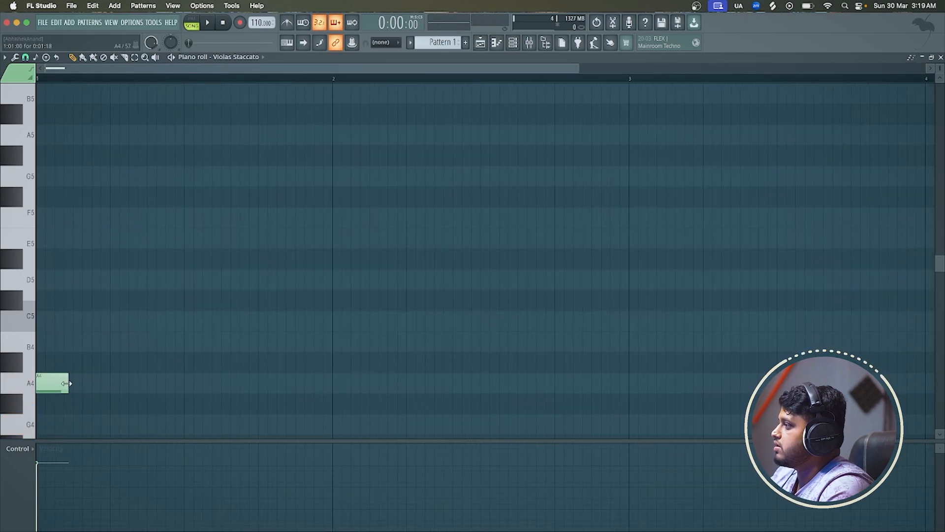
click(49, 323)
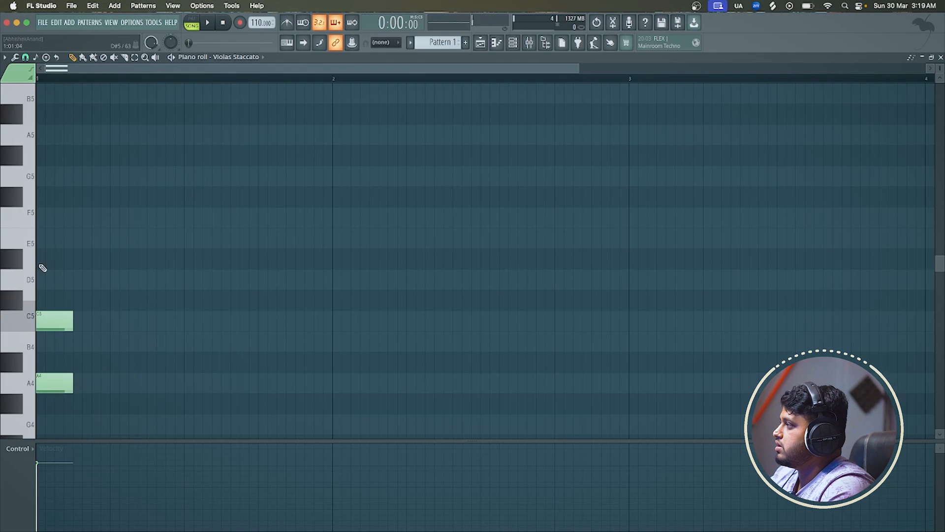
click(50, 238)
key(space)
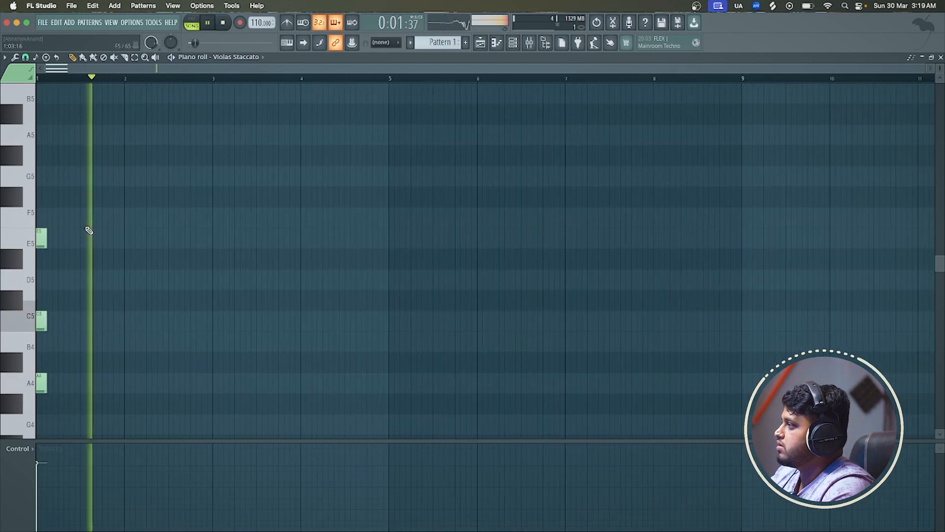
scroll(89, 231, down, 5)
key(space)
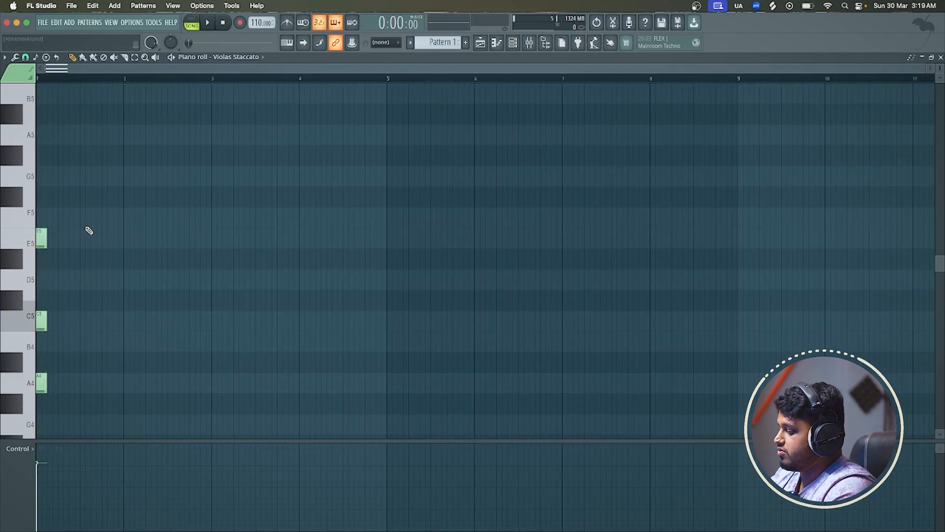
Copy the A4, C5 and E5 chord to step 13 of bar 1 and listen to it against the beat
key(space)
key(ctrl+a)
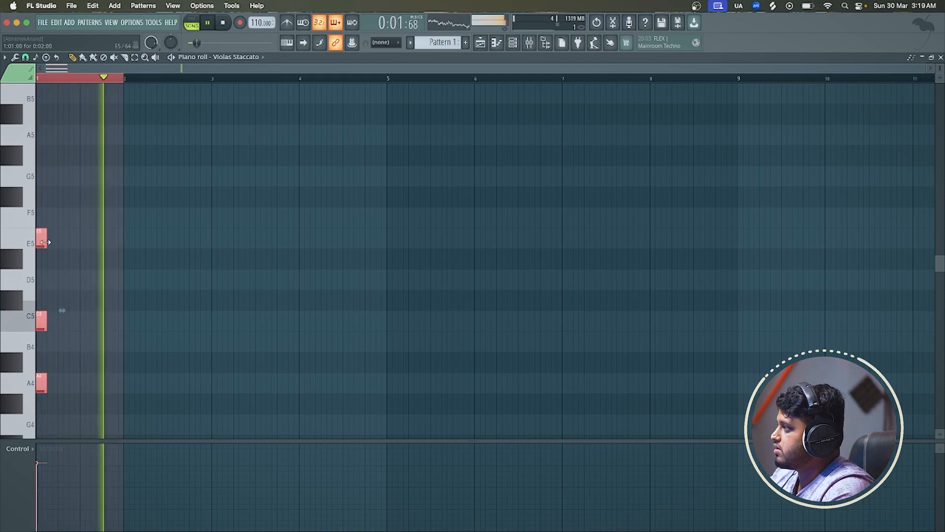
key(space)
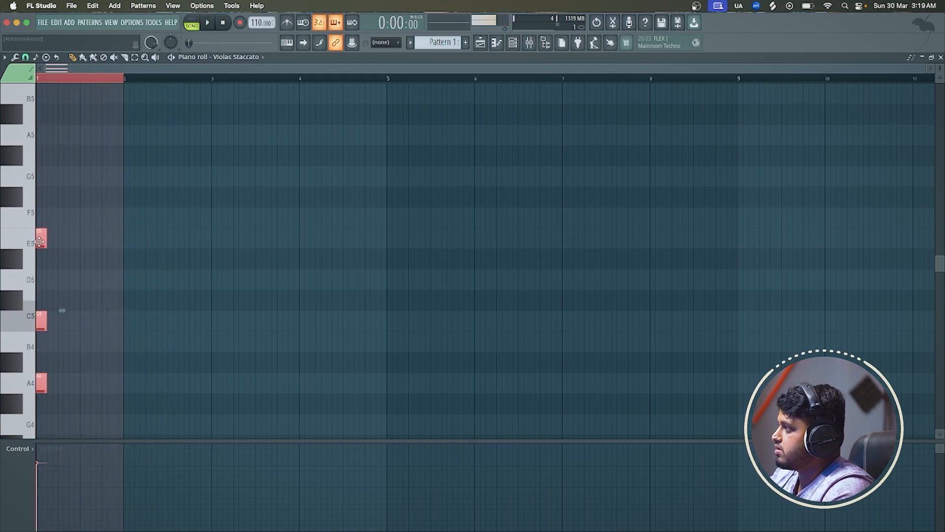
key(space)
drag(39, 240, 105, 240)
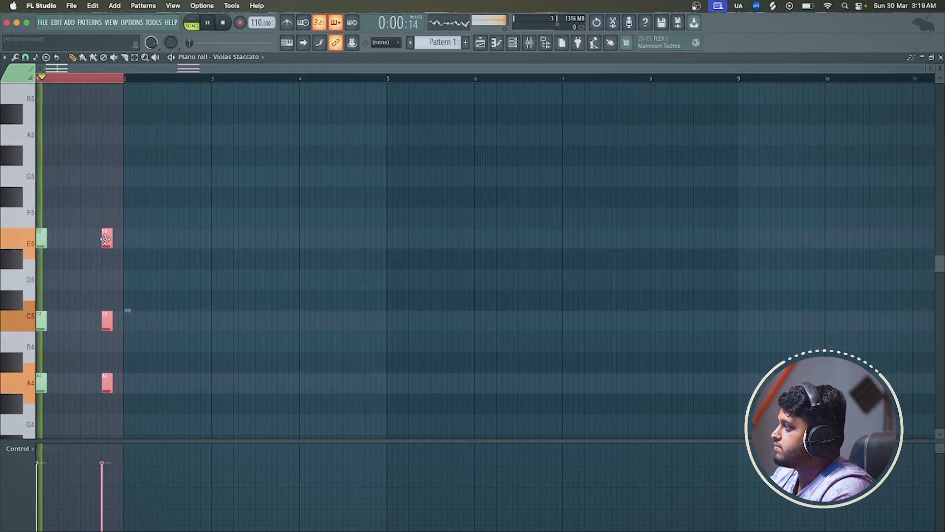
scroll(105, 240, up, 3)
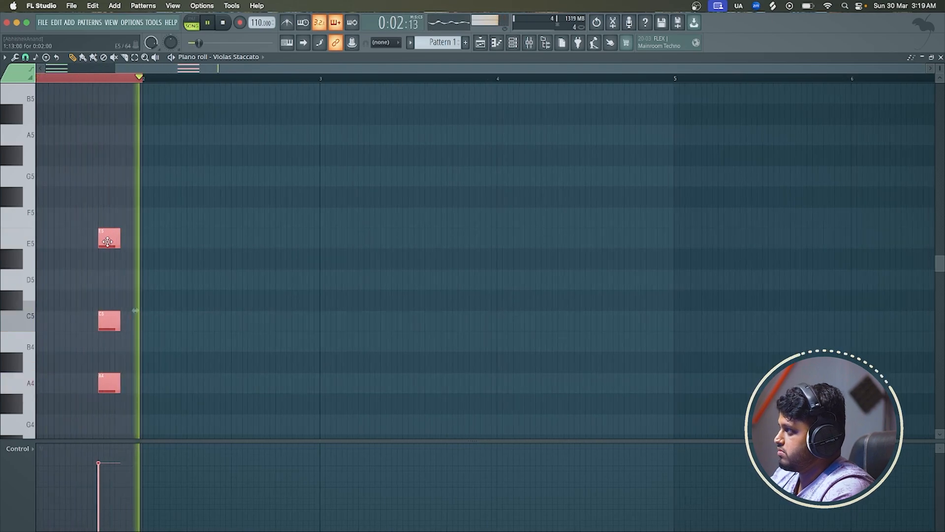
key(space)
Copy the chord to the start of bar 2 and again to the end of bar 2, checking the rhythm in playback
drag(107, 242, 150, 237)
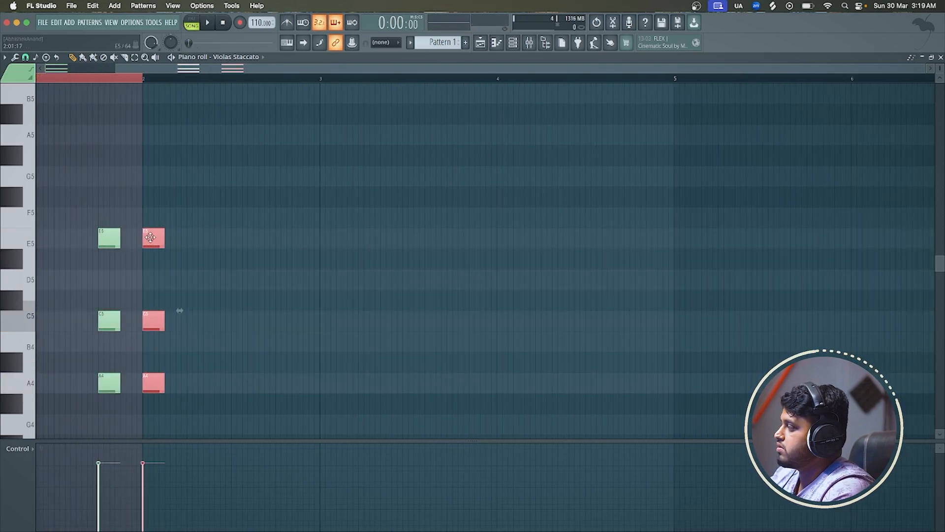
key(space)
scroll(151, 238, down, 3)
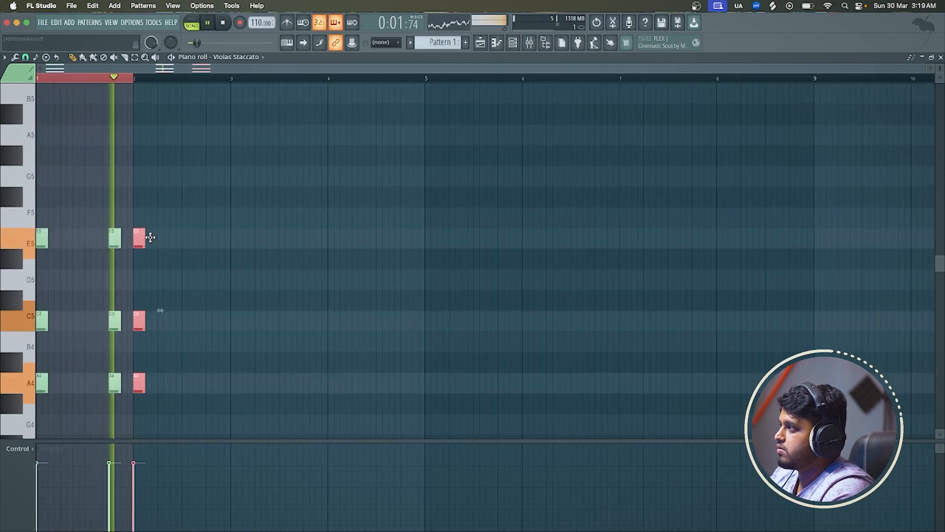
drag(134, 229, 224, 229)
key(space)
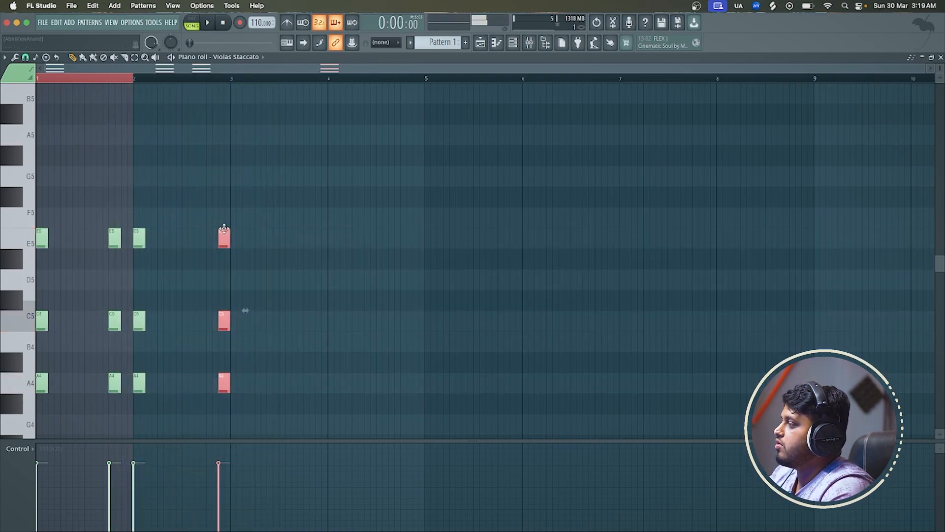
scroll(214, 270, up, 2)
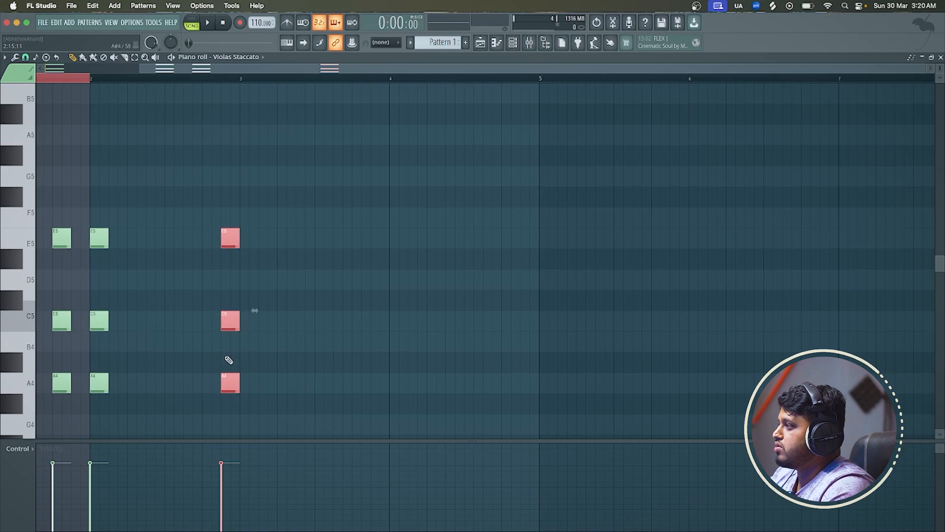
scroll(229, 387, down, 3)
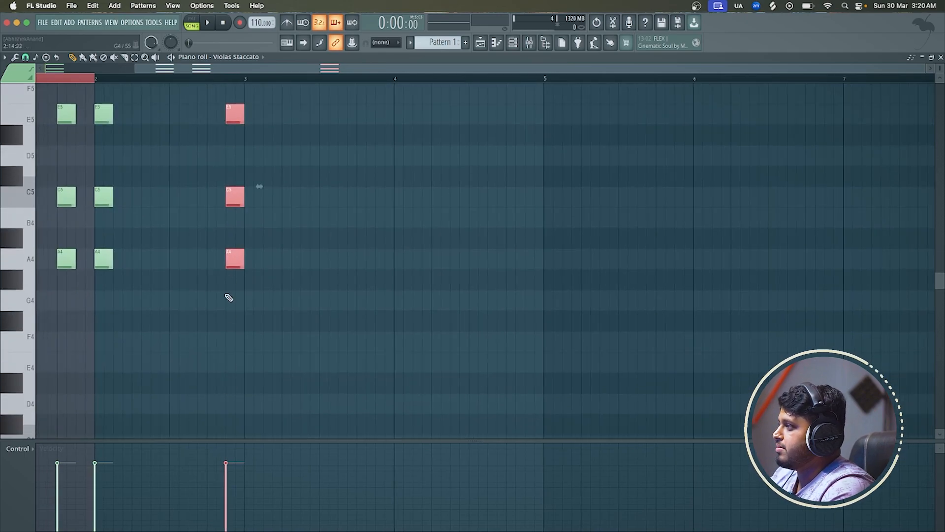
Lower the chord at the end of bar 2 to G4, B4 and D5, and play the part from the start
drag(229, 275, 234, 298)
click(272, 256)
right_click(281, 260)
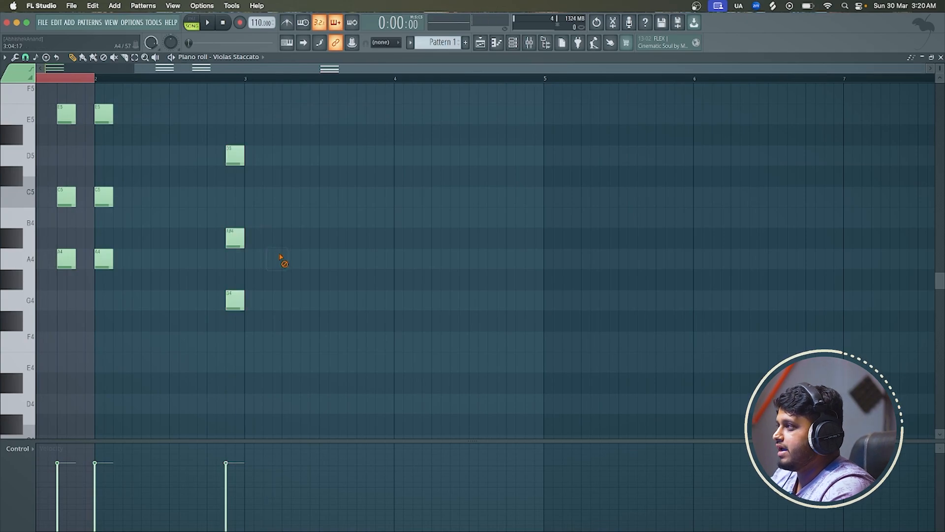
drag(237, 238, 238, 210)
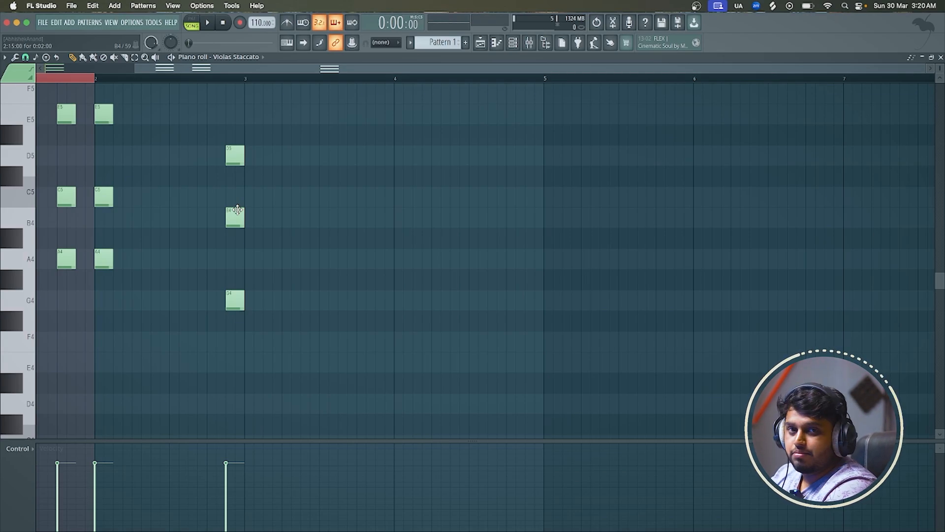
scroll(237, 210, down, 2)
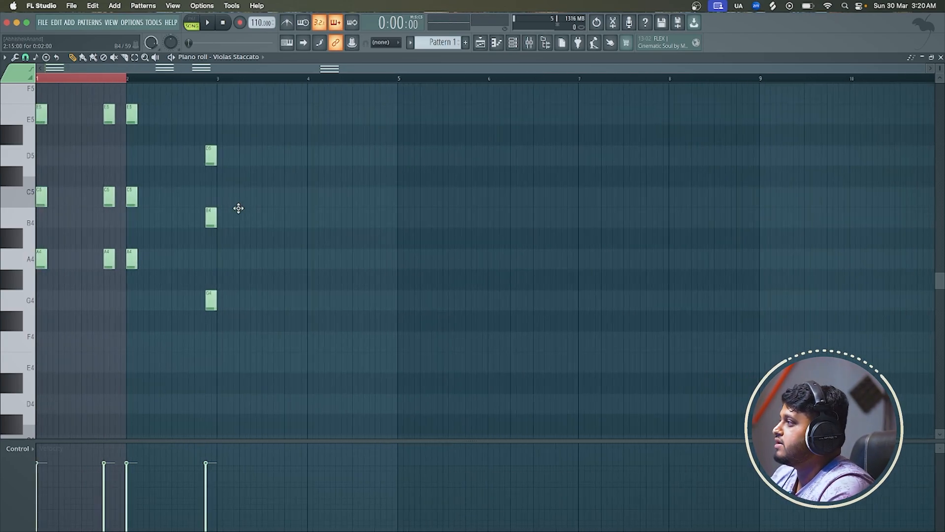
key(space)
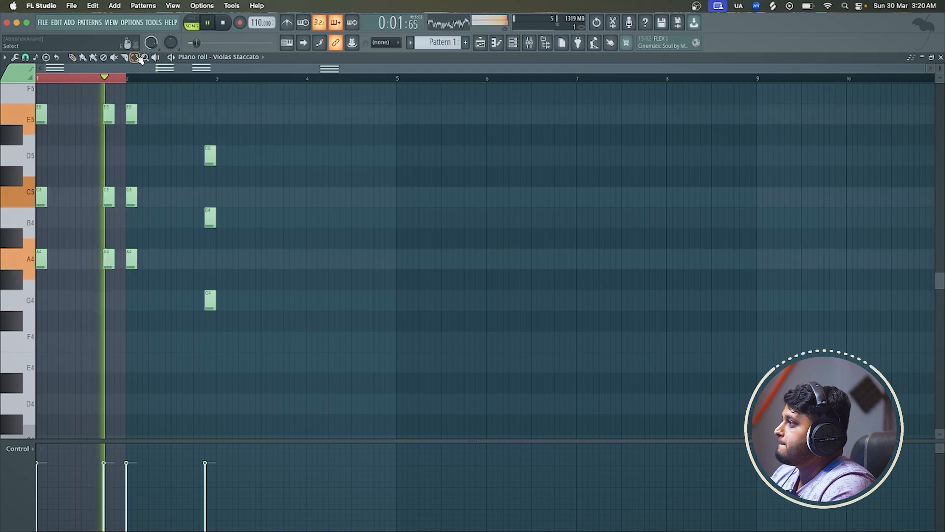
Move the G4, B4 and D5 chord from the end of bar 2 to the start of bar 3
drag(248, 132, 192, 367)
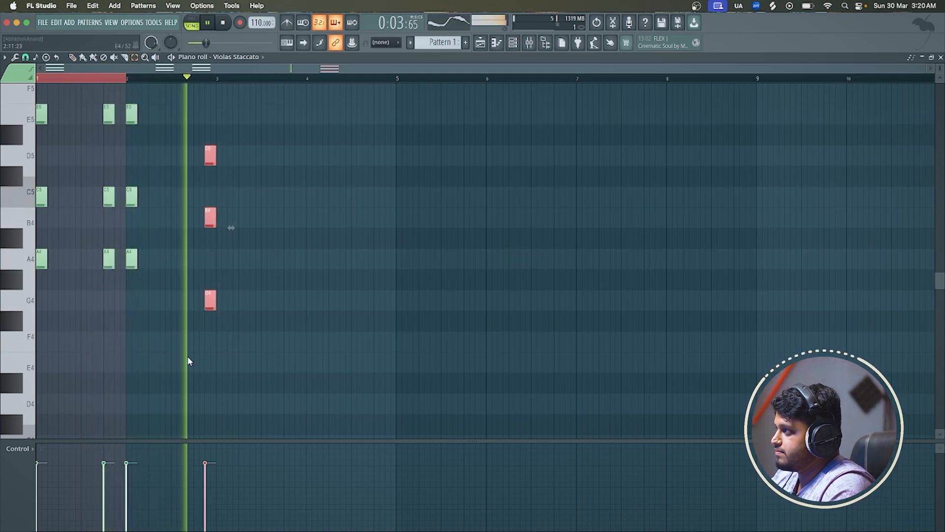
key(space)
drag(231, 228, 242, 228)
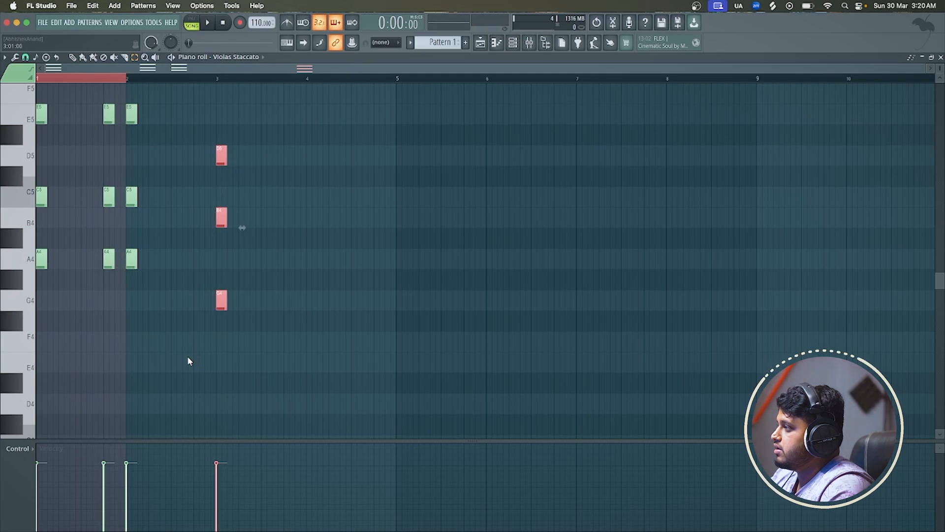
Copy the bar 3 chord to step 13 of bar 2, lowered to F4, A4 and C5
click(75, 60)
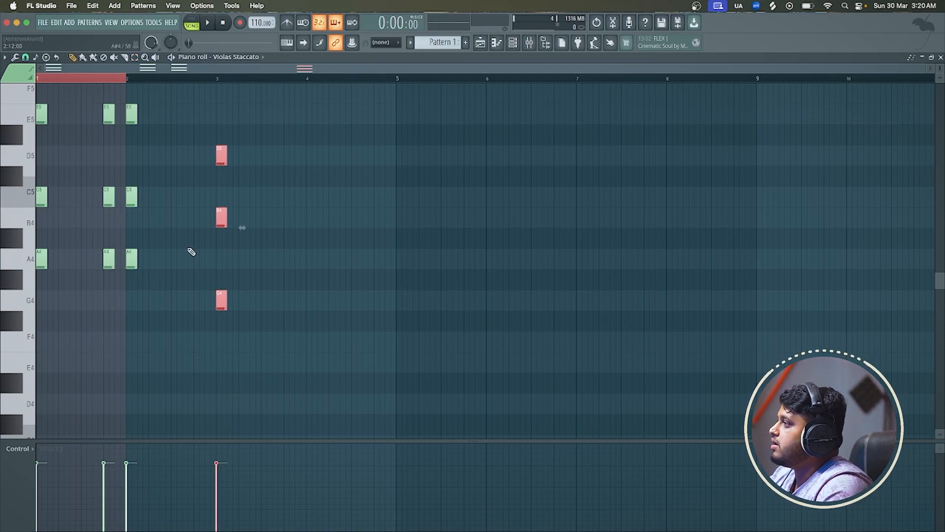
ctrl+scroll(191, 251, up, 3)
shift+drag(272, 307, 214, 350)
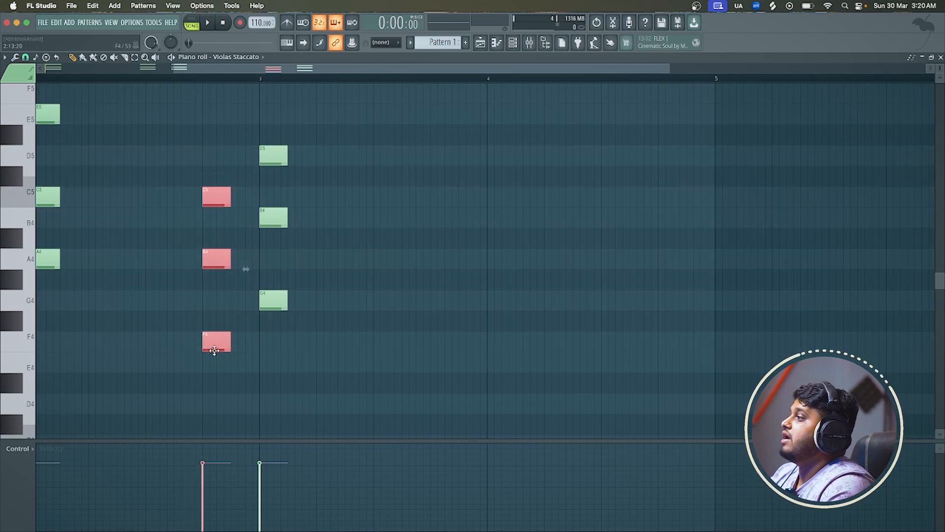
ctrl+scroll(214, 350, down, 3)
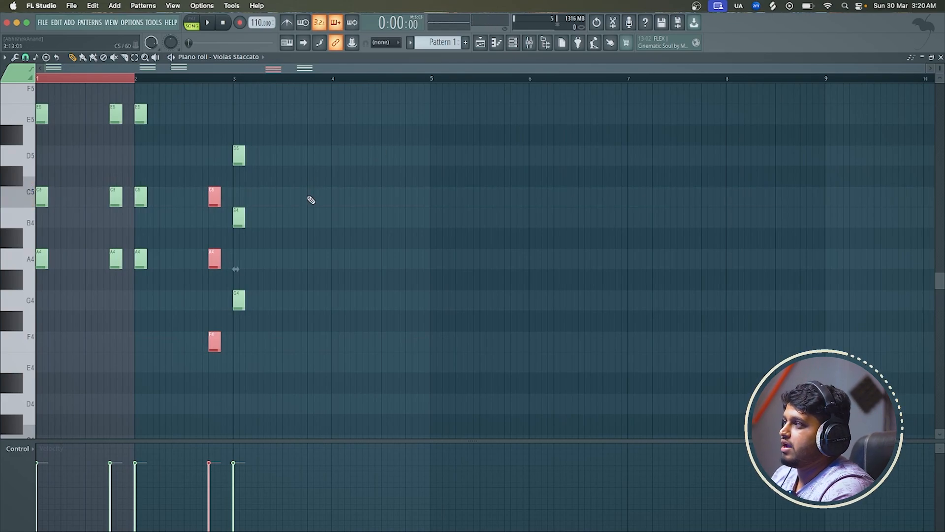
drag(28, 100, 28, 260)
click(20, 246)
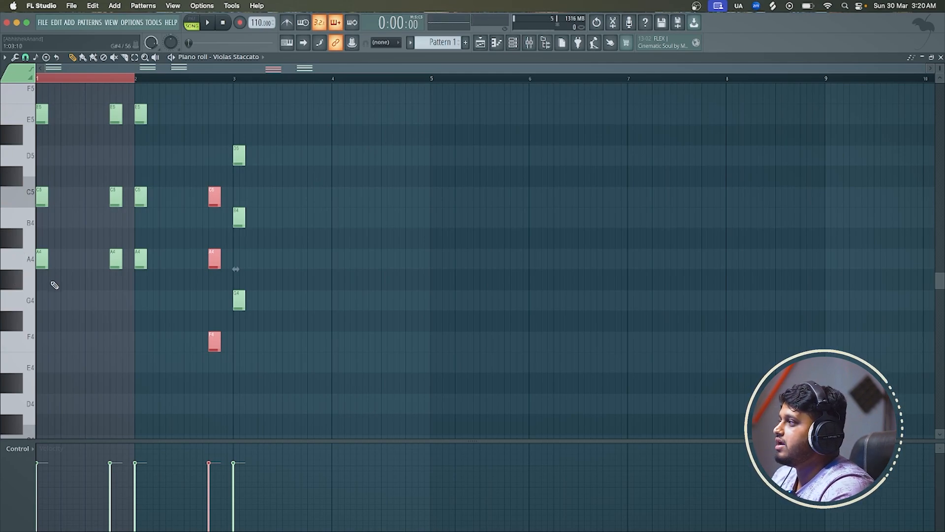
click(67, 280)
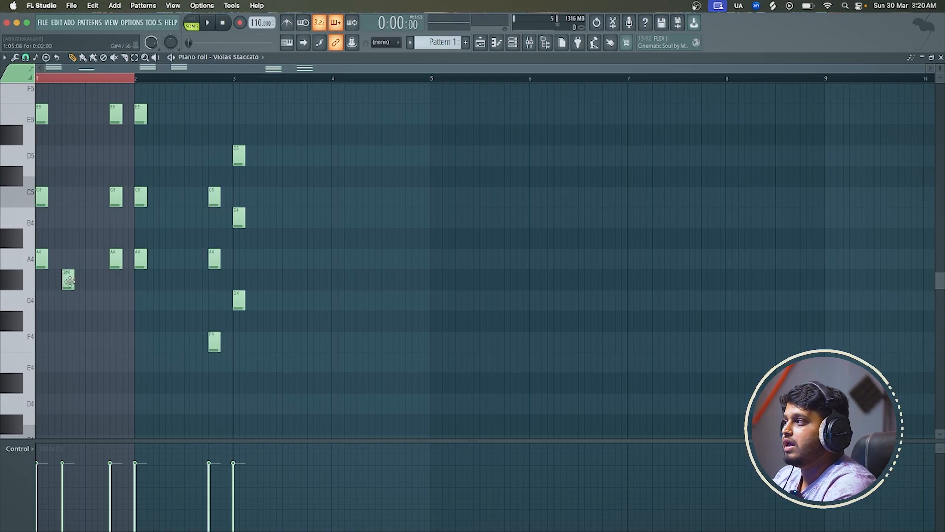
right_click(70, 281)
Clear the bar 1 time selection and play the chords from the start through bar 3
click(93, 81)
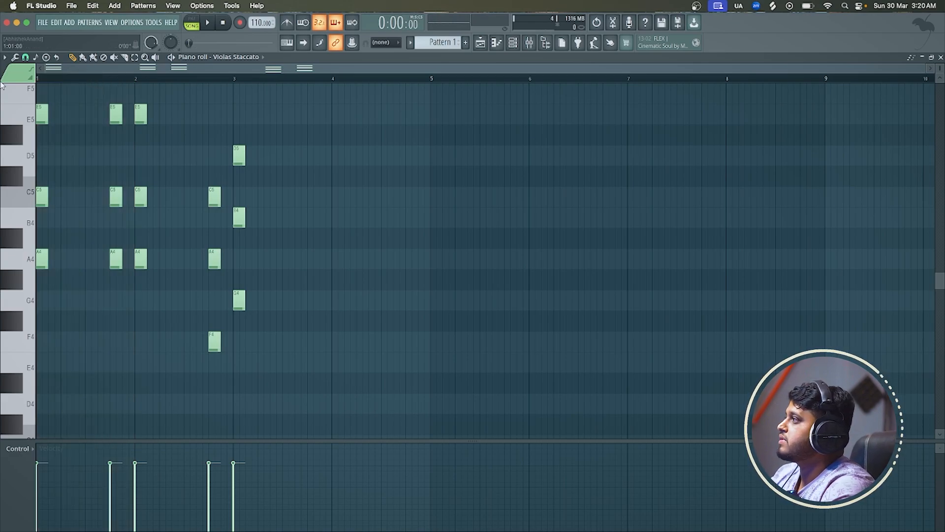
key(space)
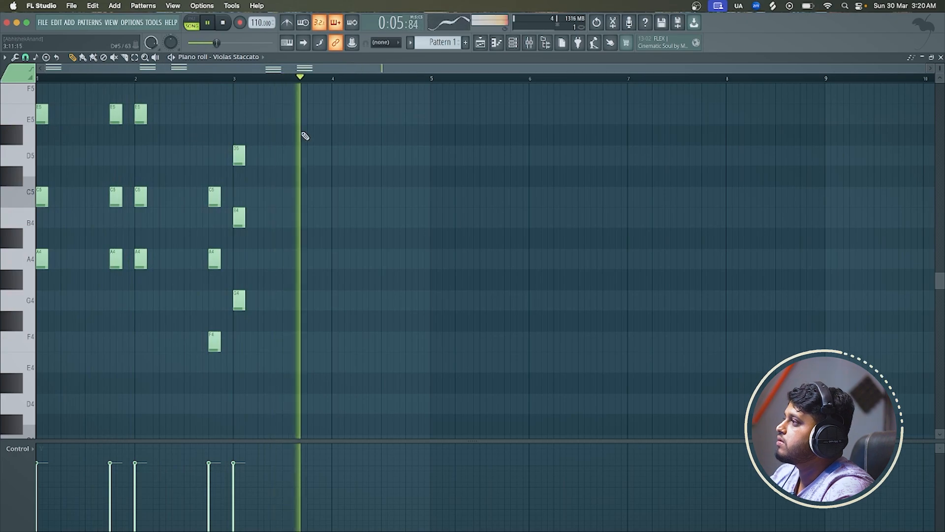
key(space)
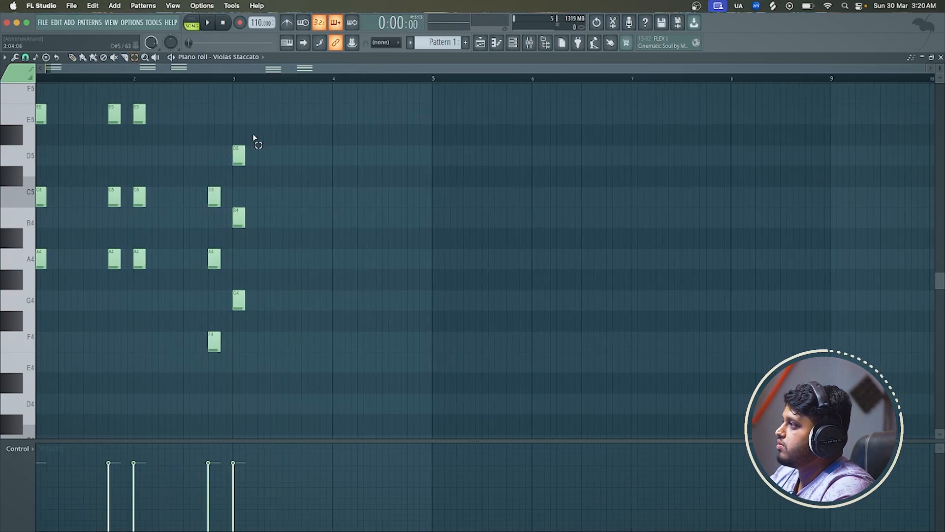
Copy the G4, B4 and D5 chord to step 13 of bar 3 and listen from late in bar 2
scroll(253, 139, up, 2)
drag(254, 124, 231, 307)
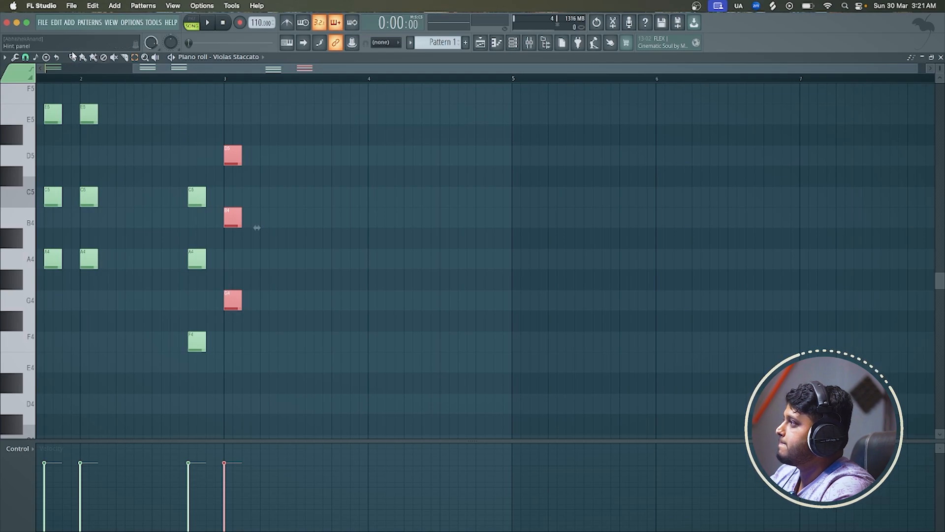
drag(241, 298, 341, 289)
click(211, 78)
key(space)
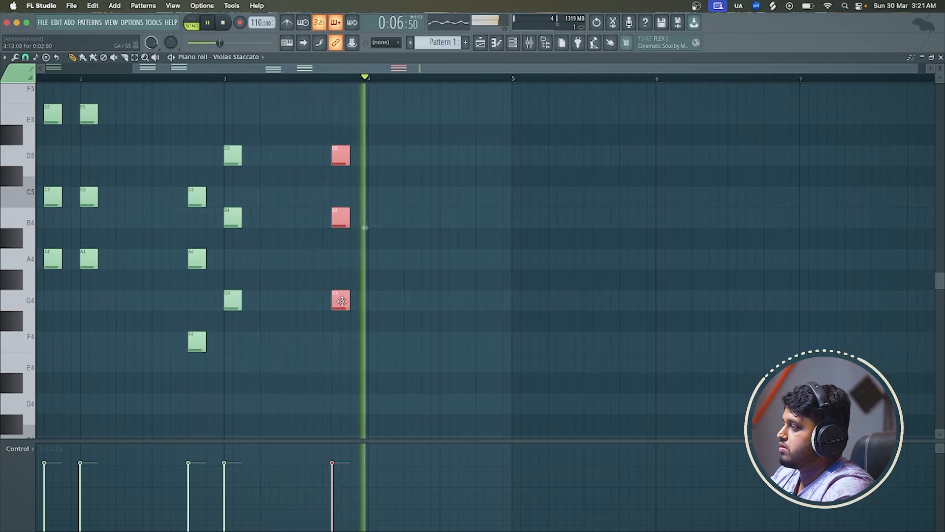
key(space)
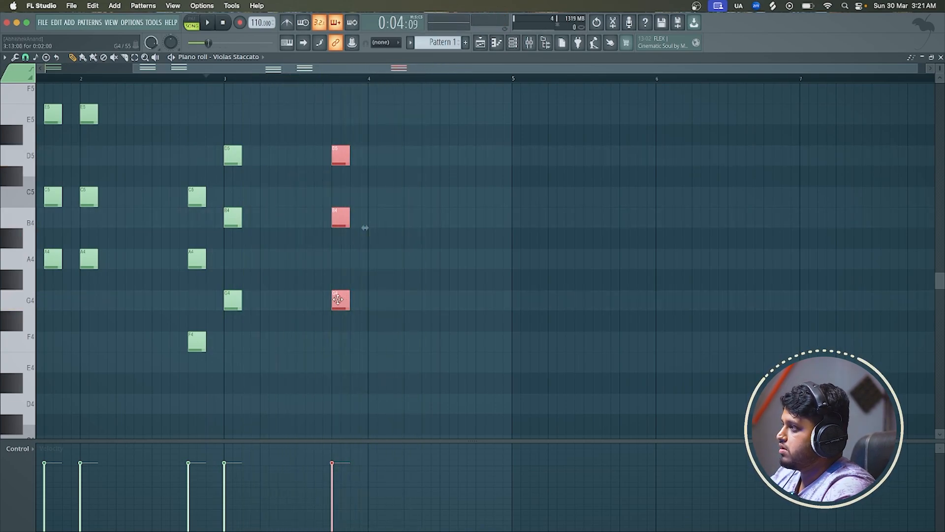
Copy the last chord to the start of bar 4, change it to A4, C5 and E5, and check it in playback
mouse_move(337, 299)
mouse_down()
mouse_move(374, 297)
mouse_move(375, 255)
mouse_up()
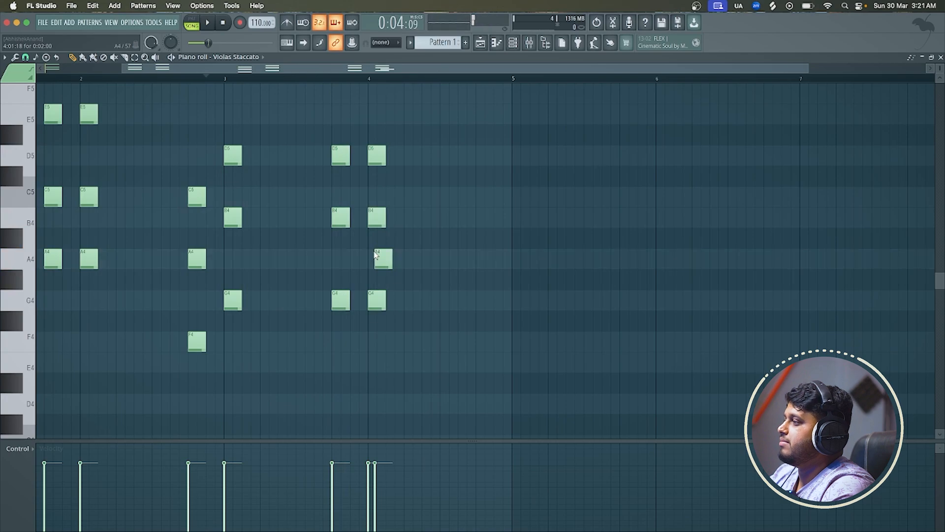
key(ctrl+z)
drag(376, 291, 377, 247)
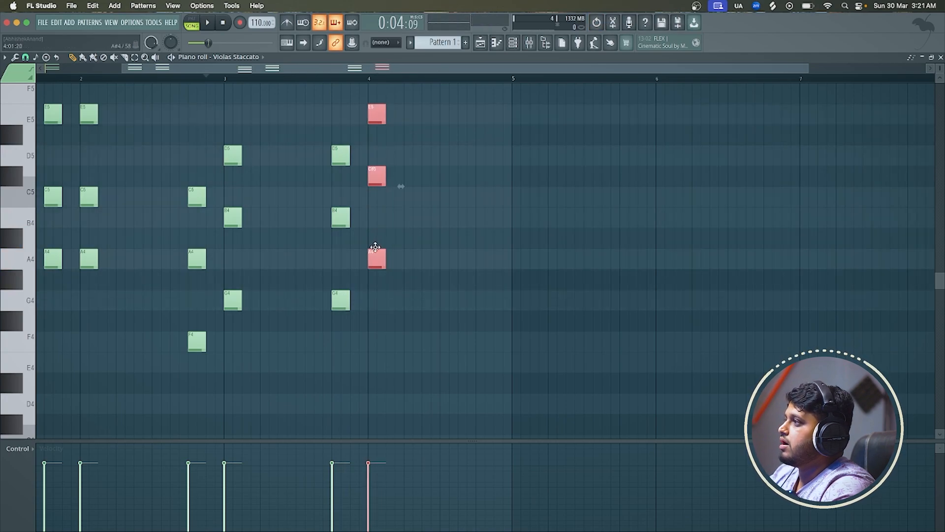
click(420, 175)
right_click(420, 174)
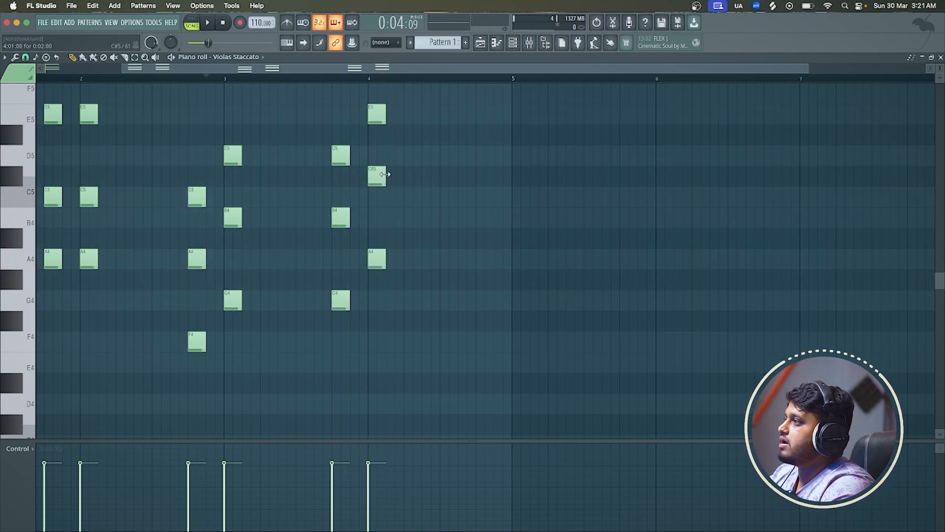
drag(379, 176, 378, 196)
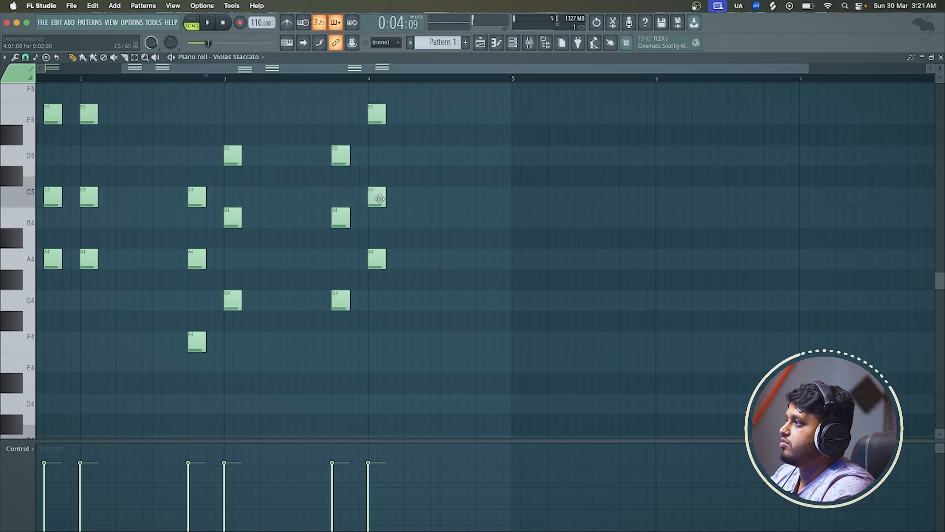
scroll(380, 197, down, 2)
key(space)
scroll(312, 175, up, 2)
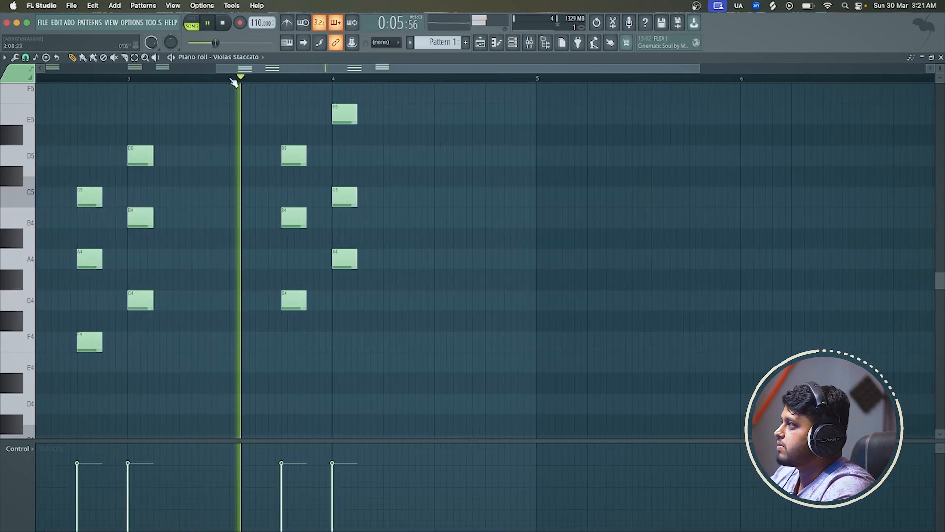
key(space)
Repeat the A4, C5 and E5 chord at steps 5, 9 and 13 of bar 4, checking the rhythm in playback
drag(384, 83, 338, 285)
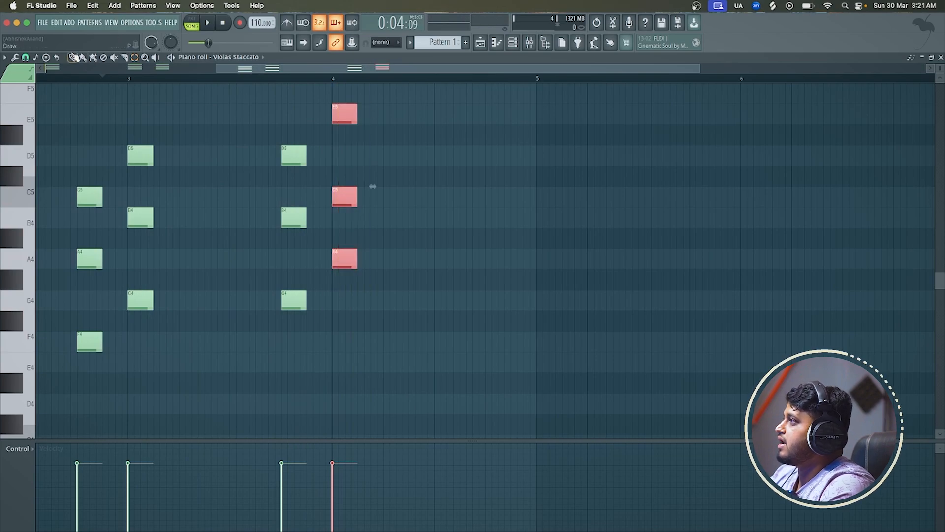
drag(336, 109, 391, 104)
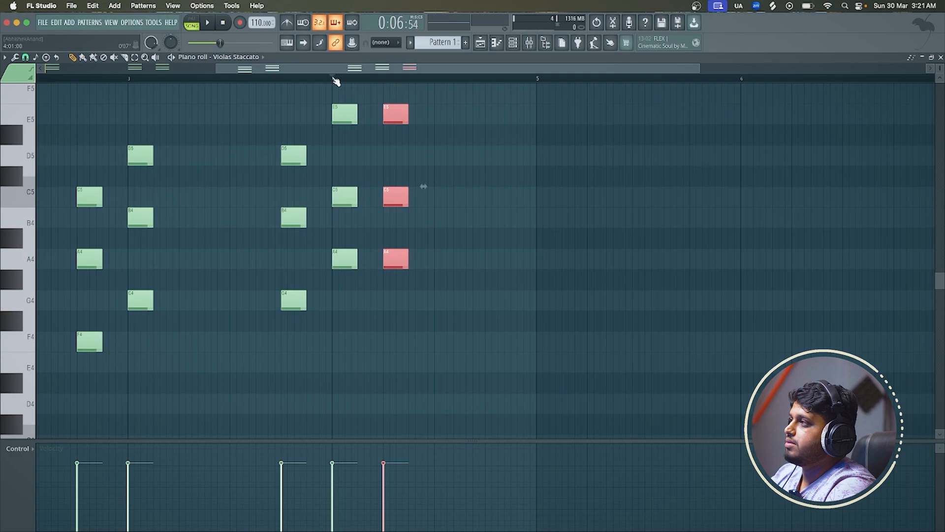
key(space)
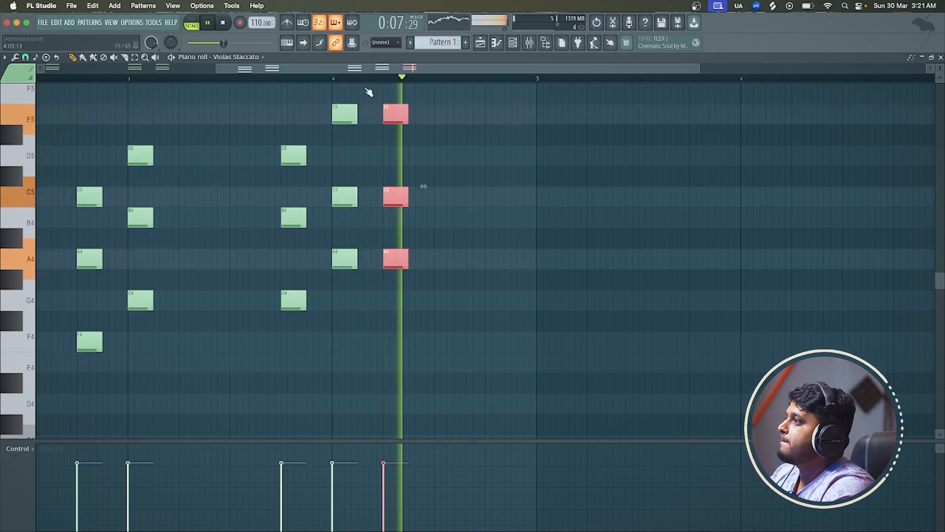
key(space)
drag(399, 107, 497, 104)
key(space)
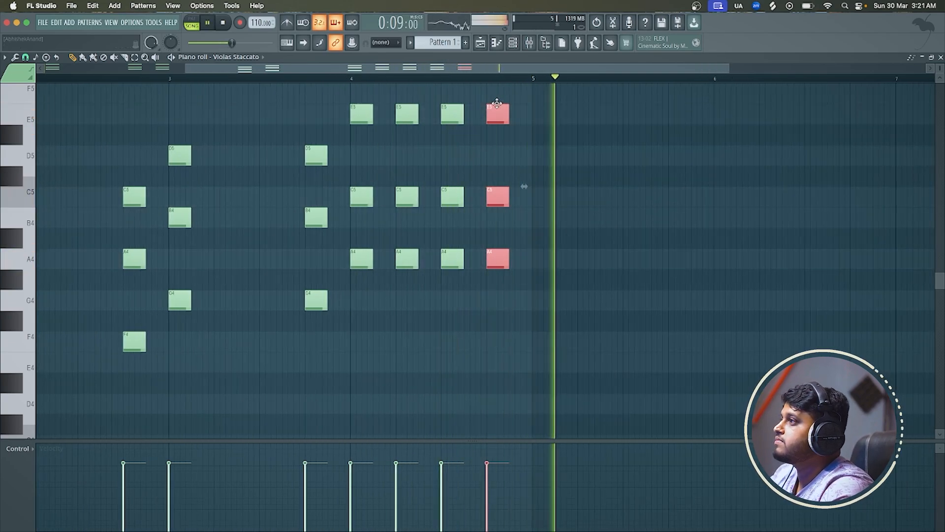
scroll(497, 104, down, 3)
key(space)
Select all the chord notes, open the playlist and shorten the Pattern 1 clip on Track 2 to four bars
key(ctrl+a)
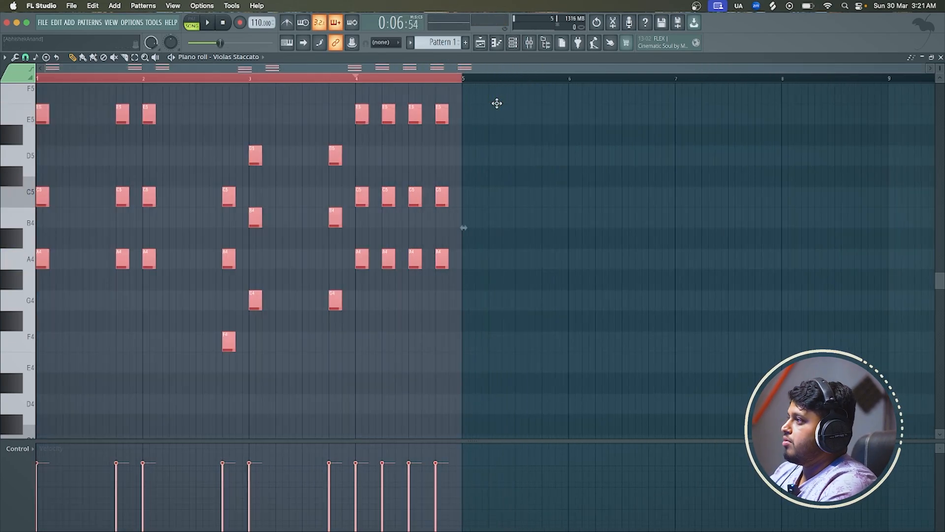
click(480, 43)
drag(610, 129, 365, 129)
Rename Pattern 1 as Stabs
click(410, 43)
click(488, 96)
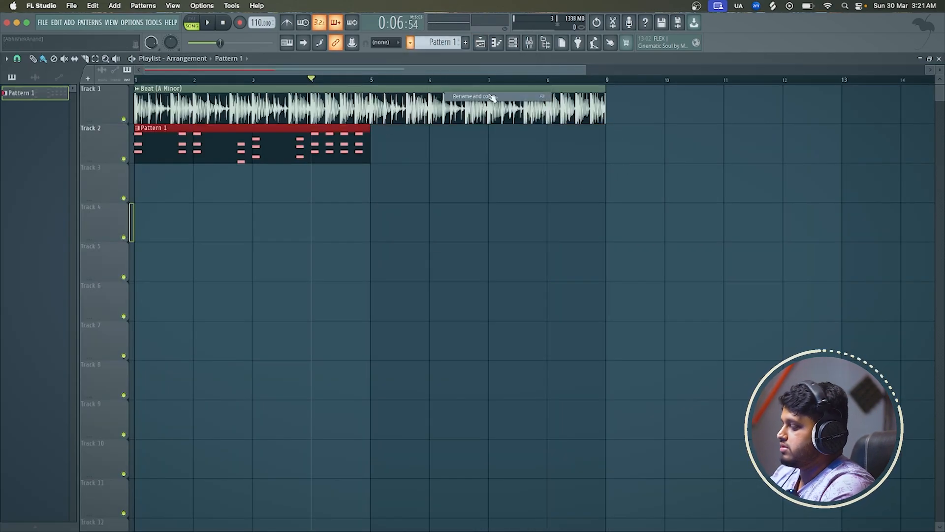
key(Return)
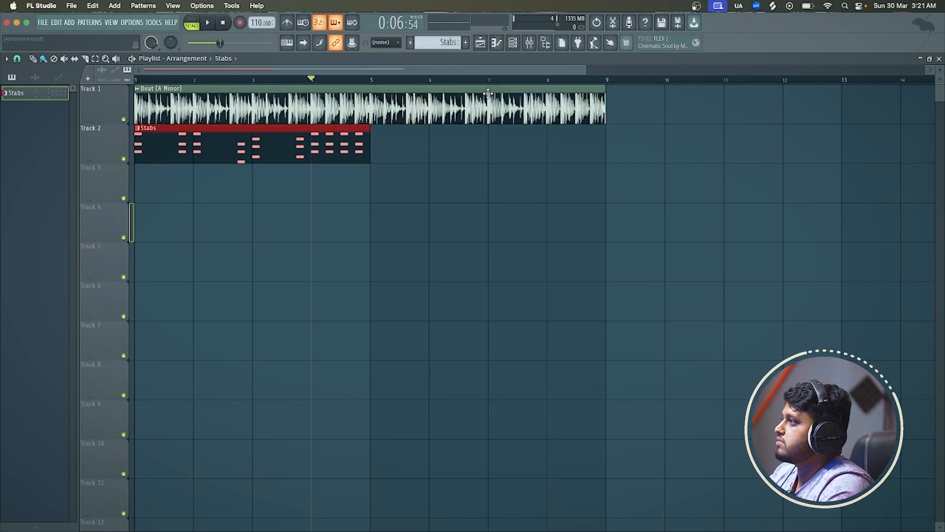
Add a new FLEX channel to the channel rack, finding the generator by searching for "fle"
click(512, 43)
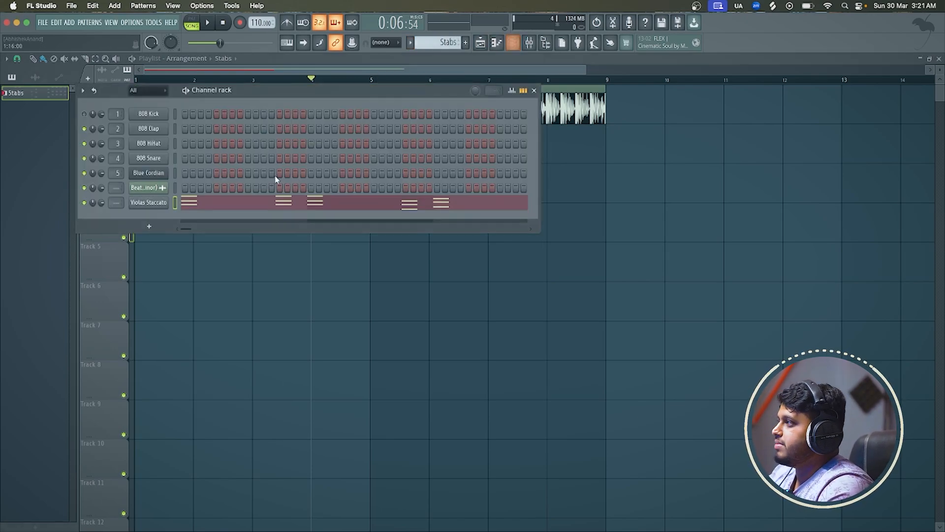
click(153, 227)
click(189, 37)
text(f)
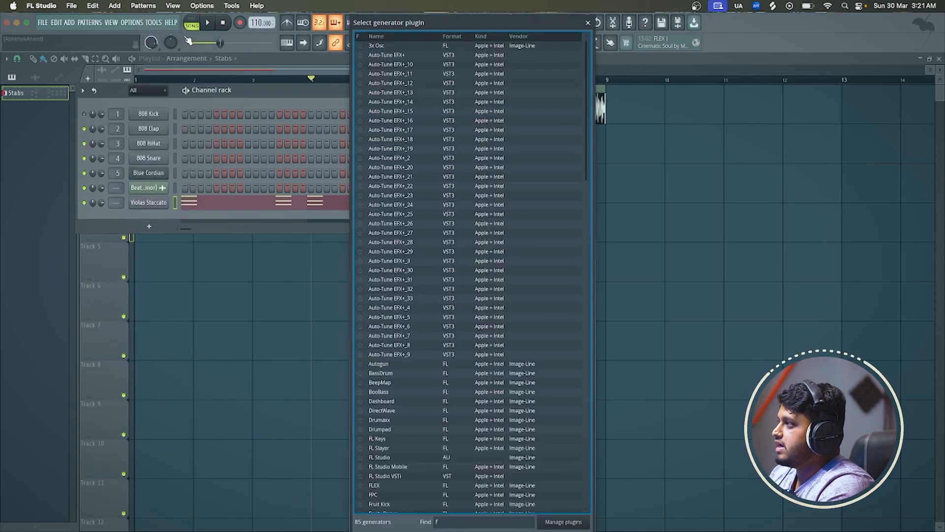
text(le)
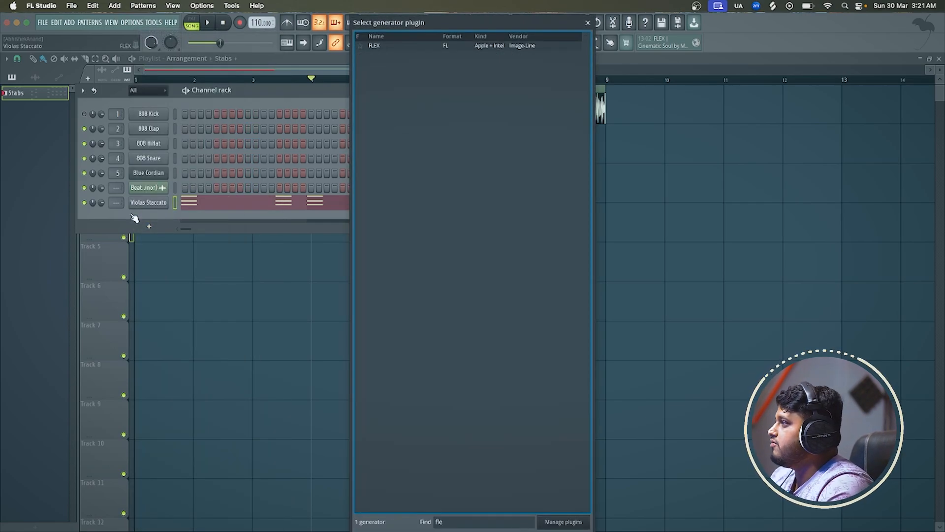
double_click(401, 46)
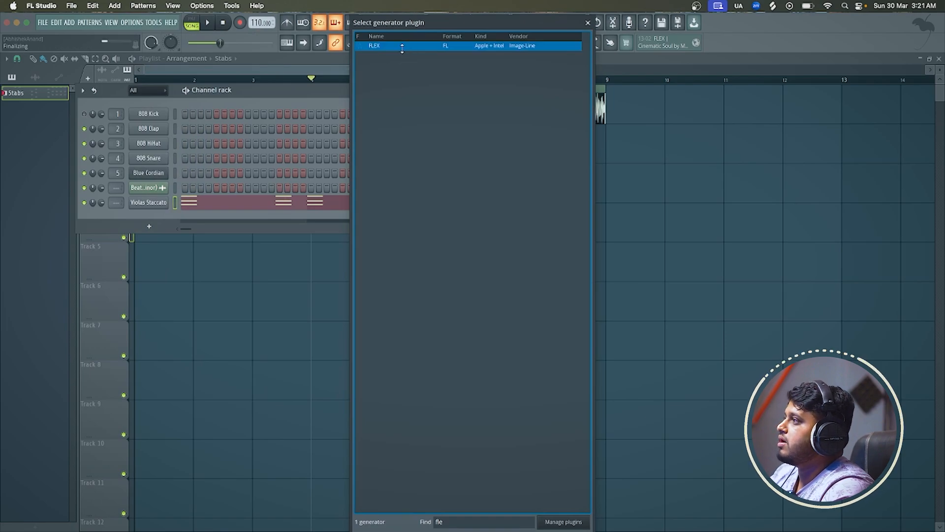
Load the Violins Staccato preset from the Essential Strings pack into the new FLEX channel and close the plugin window
click(50, 165)
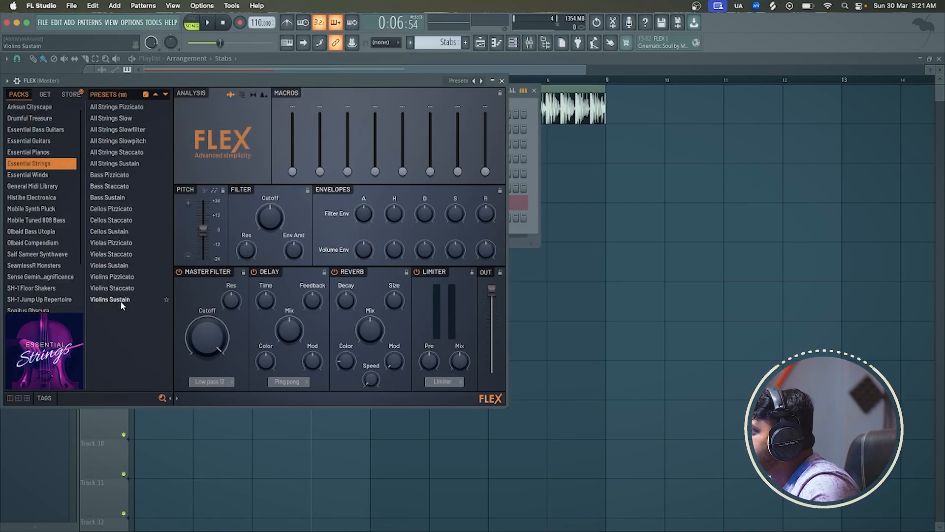
click(127, 277)
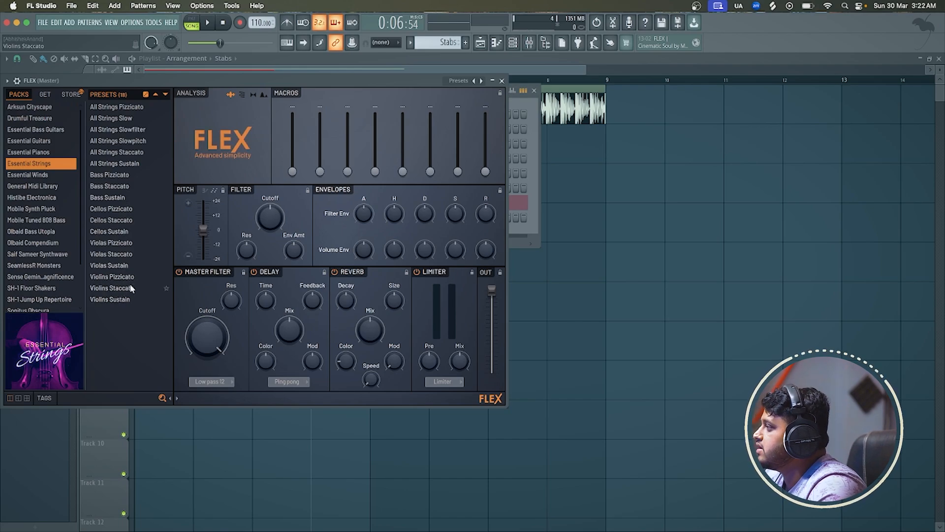
click(131, 289)
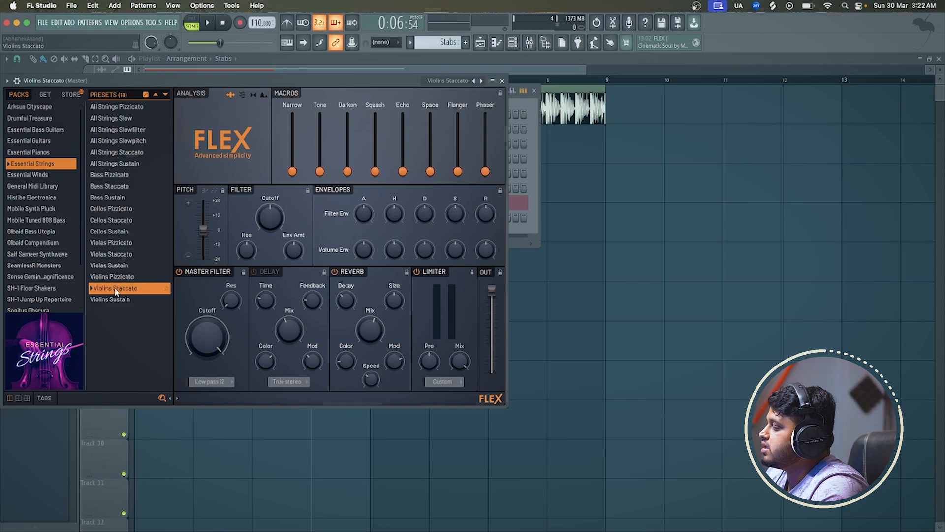
click(502, 80)
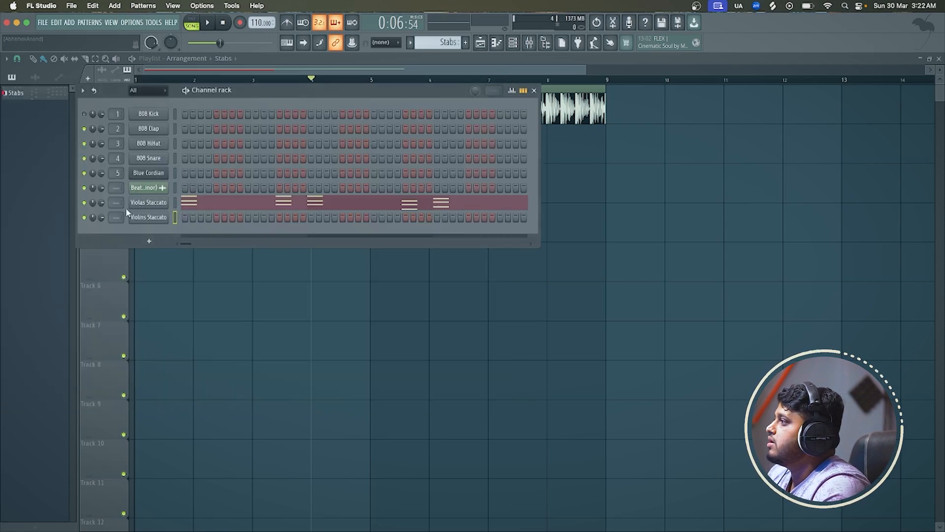
Copy the Violas Staccato notes and paste them into the Violins Staccato channel
right_click(146, 205)
click(268, 212)
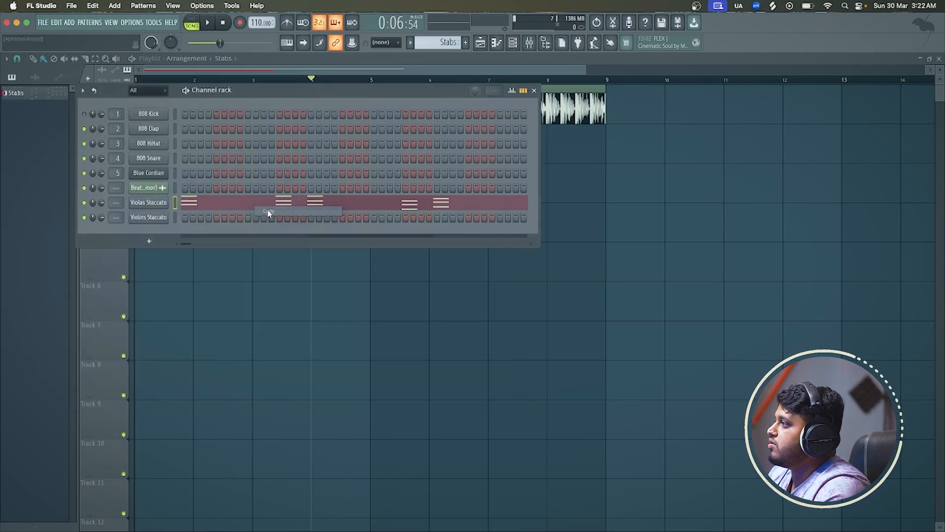
right_click(147, 217)
click(268, 234)
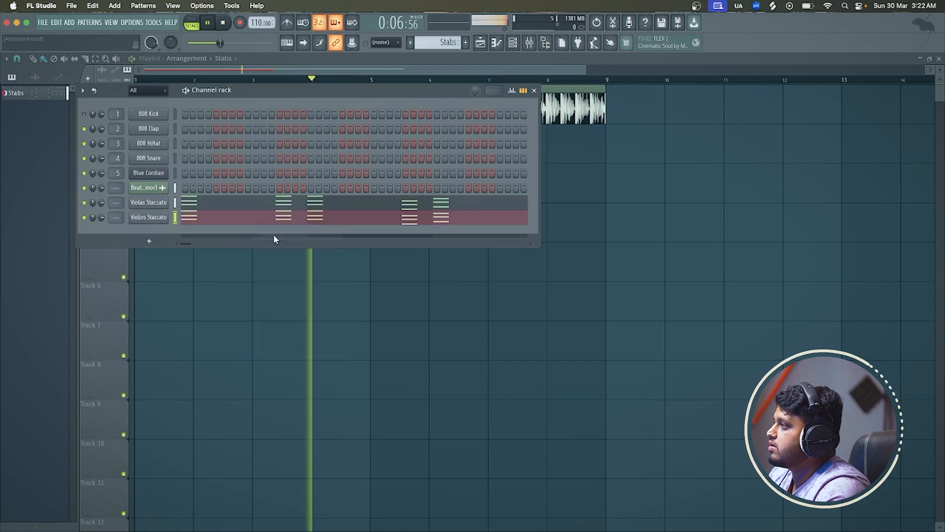
Open the Violins Staccato notes in the piano roll, transpose them one octave above the violas and audition them in pattern mode
click(187, 91)
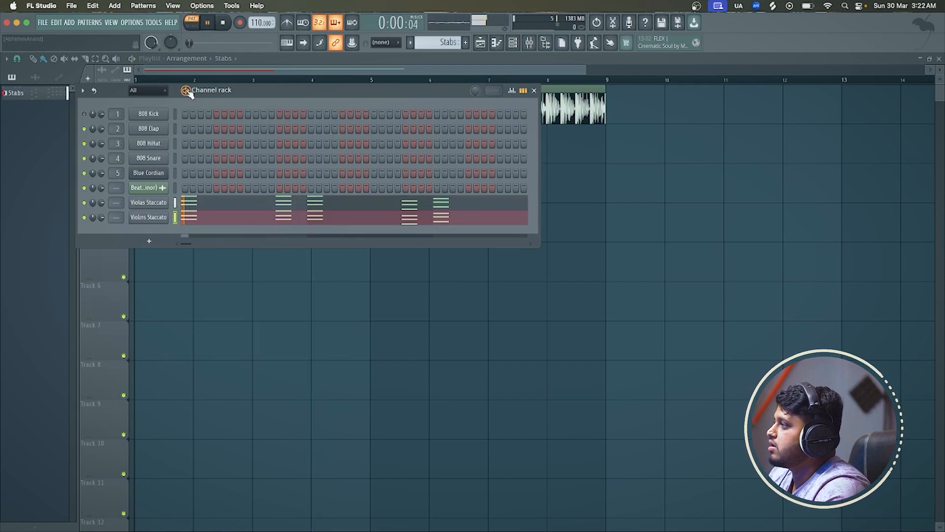
click(187, 90)
click(204, 223)
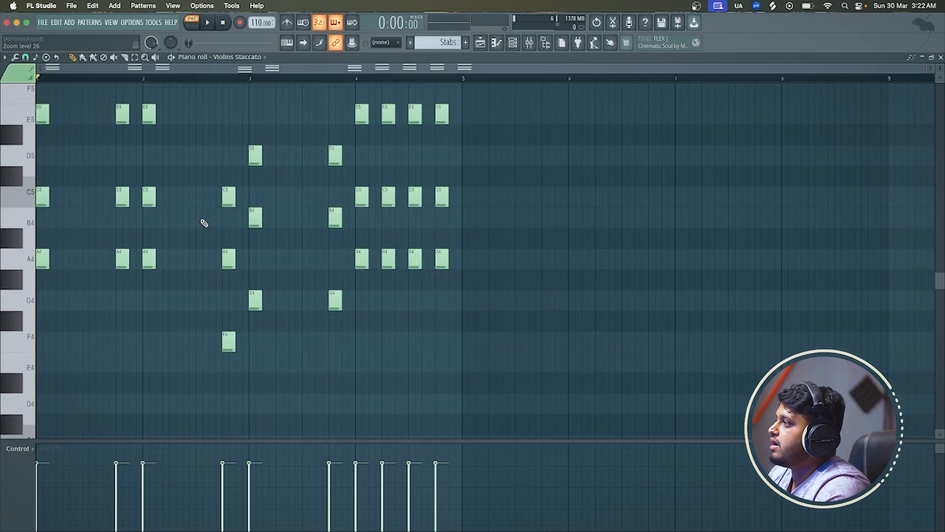
scroll(205, 223, down, 1)
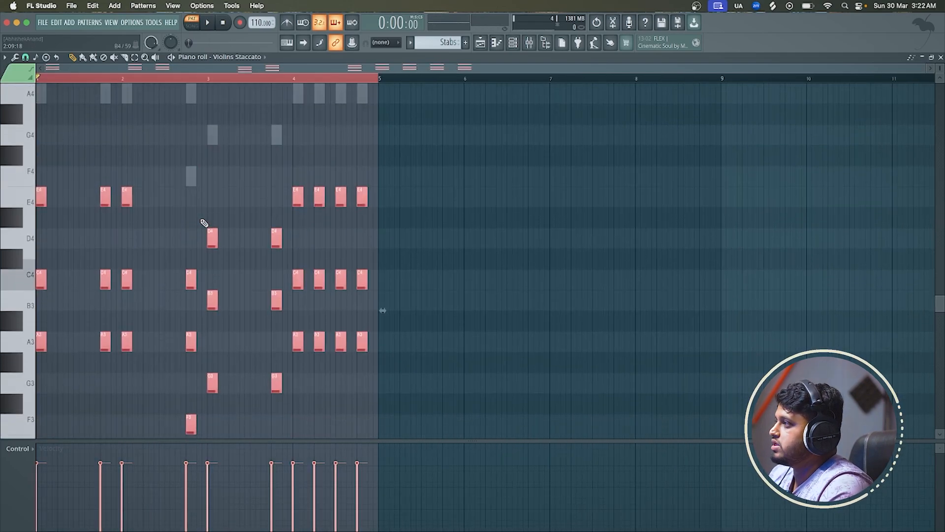
key(ctrl+Up)
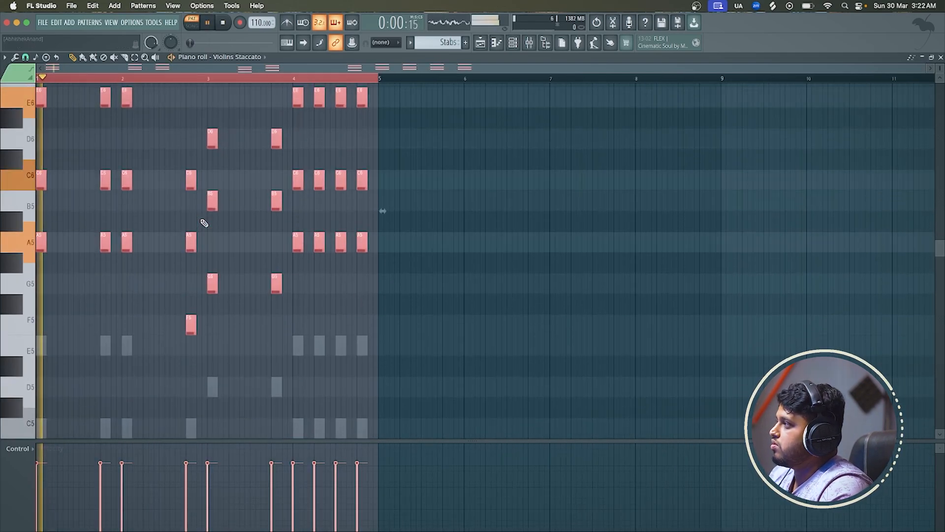
key(space)
Audition the Violins Staccato notes one octave below the violas, then return them to the octave above
key(space)
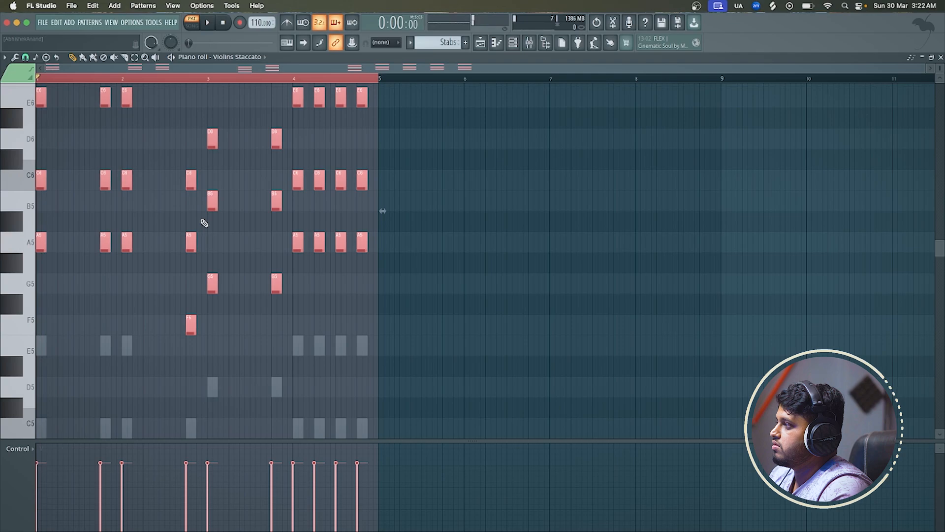
key(ctrl+Down)
key(ctrl+Down)
key(space)
key(space)
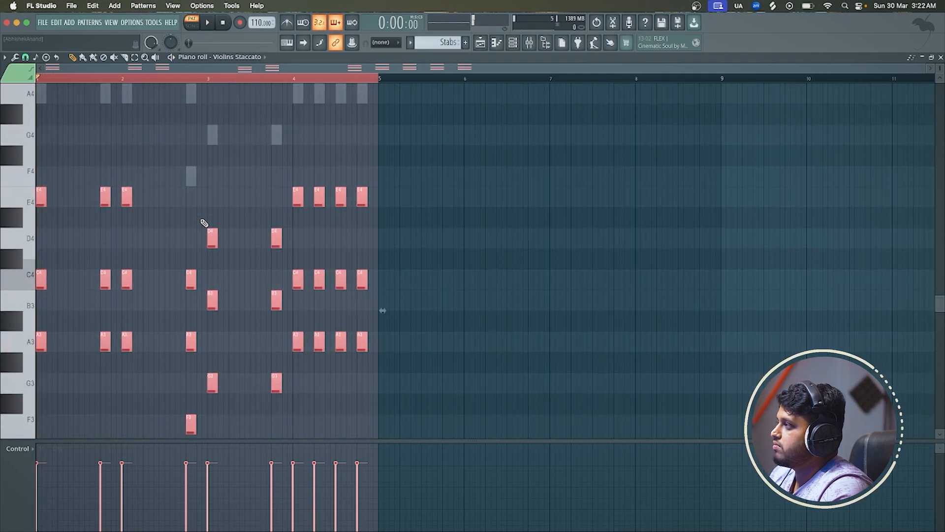
key(ctrl+Up)
key(ctrl+Up)
Play the song from bar 1 to hear the layered staccato stabs with the beat, and bring up the channel rack
click(481, 43)
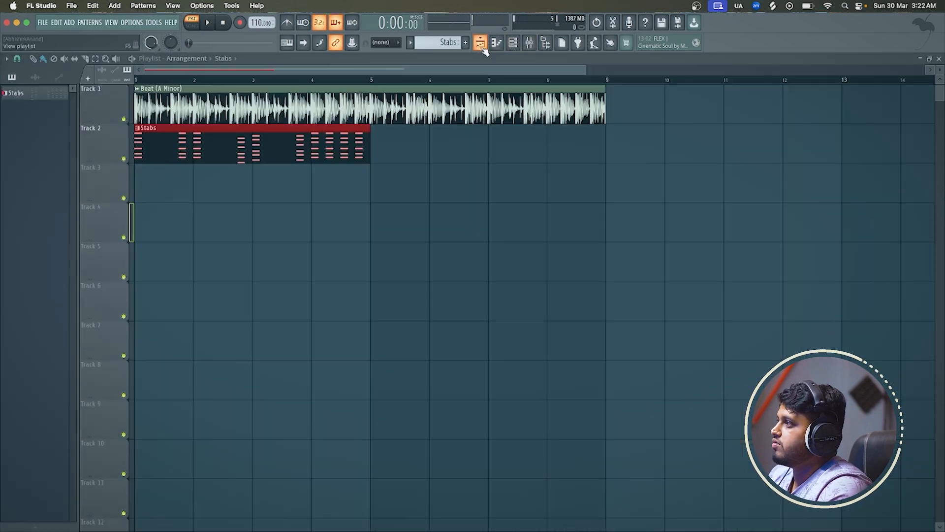
click(169, 81)
key(space)
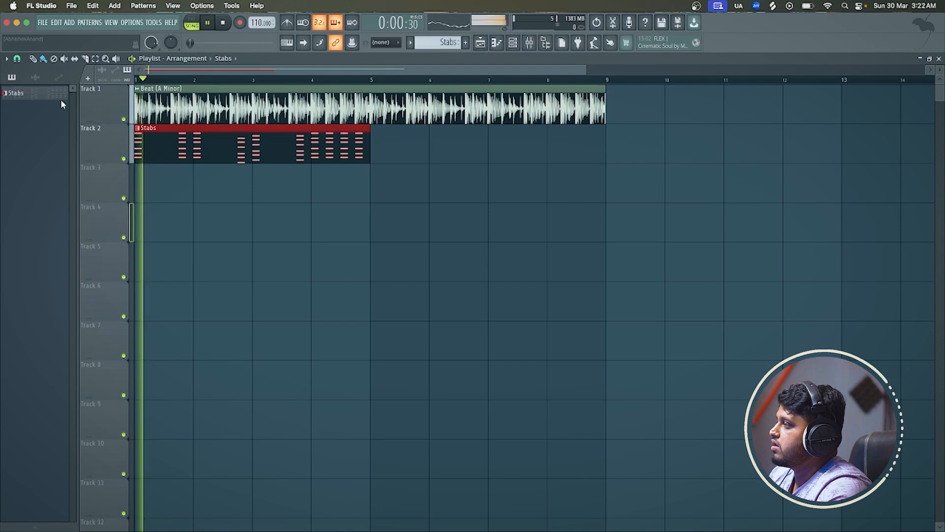
click(512, 43)
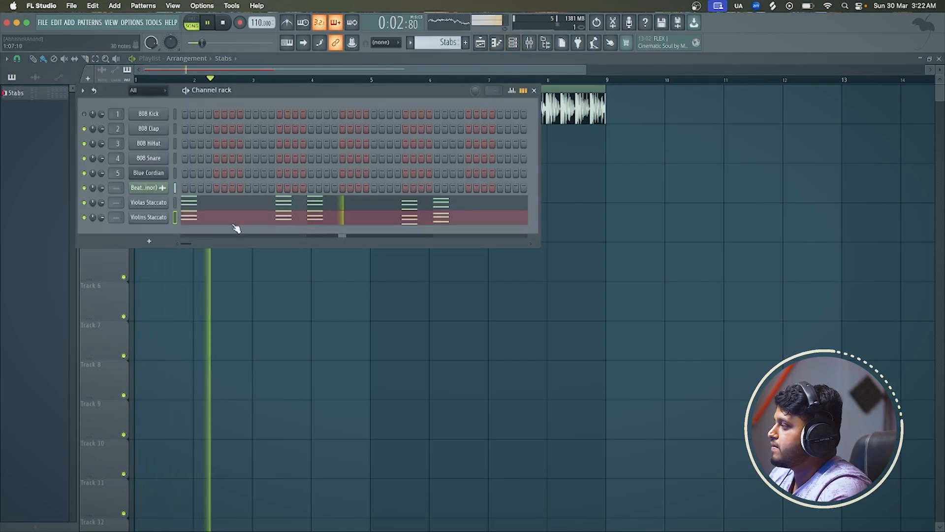
key(space)
Add another FLEX channel and load the Violins Sustain preset from the Essential Strings pack
click(156, 240)
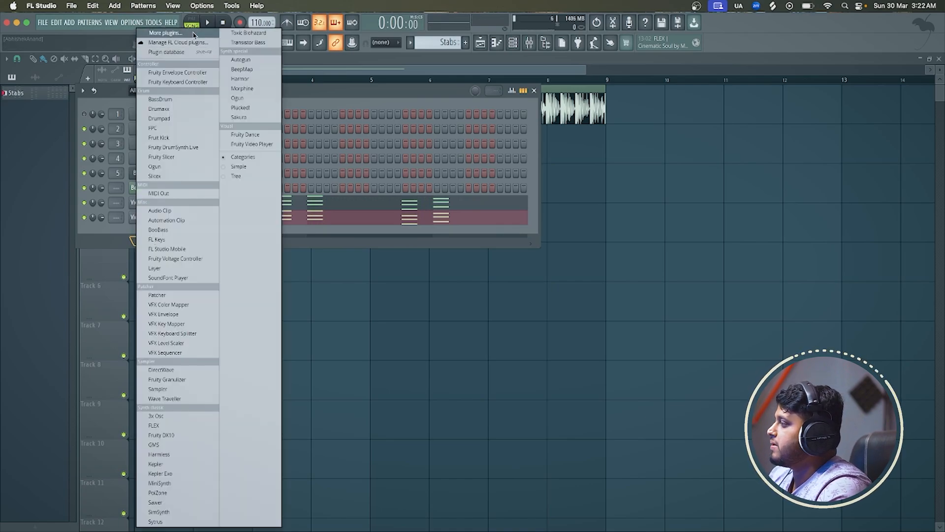
click(194, 33)
text(fle)
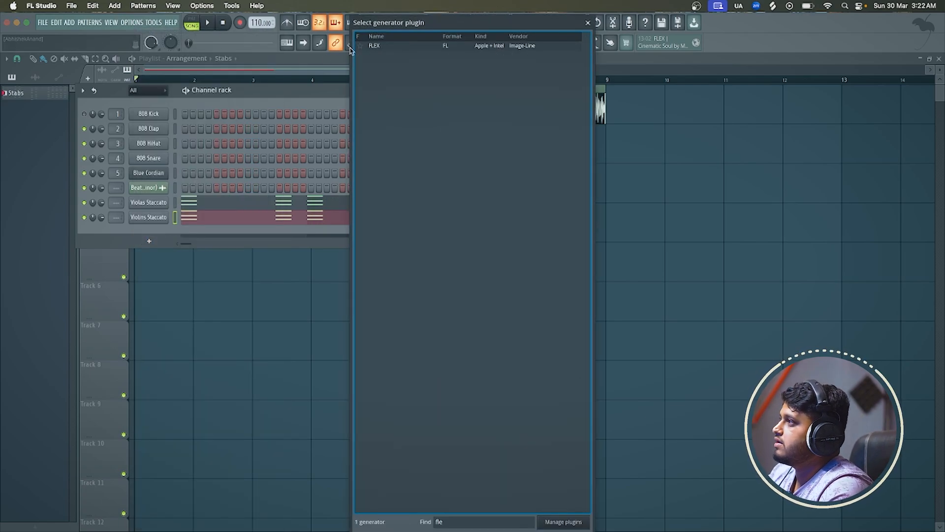
double_click(379, 45)
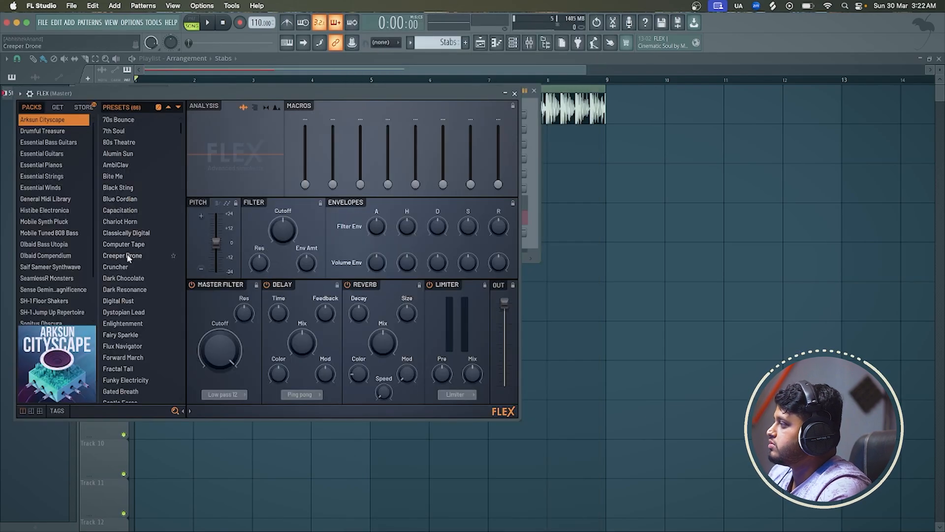
click(61, 176)
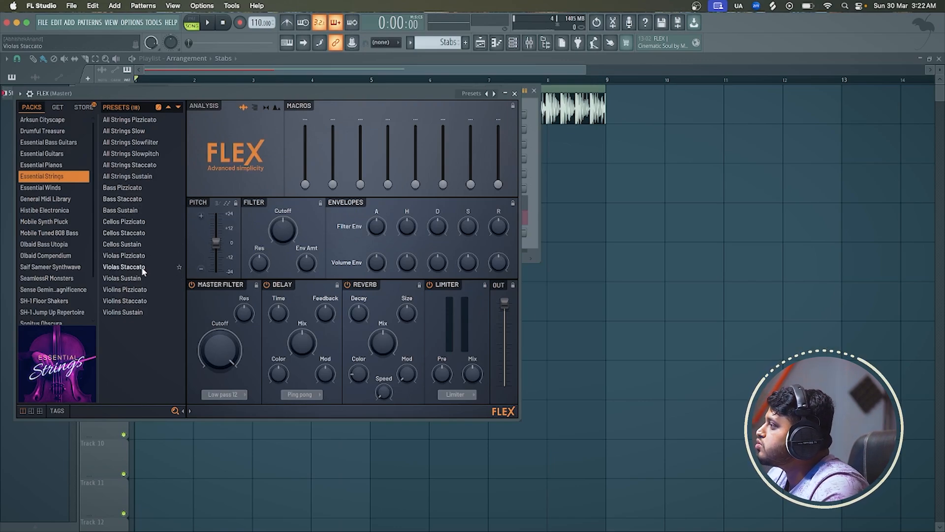
click(134, 313)
click(514, 93)
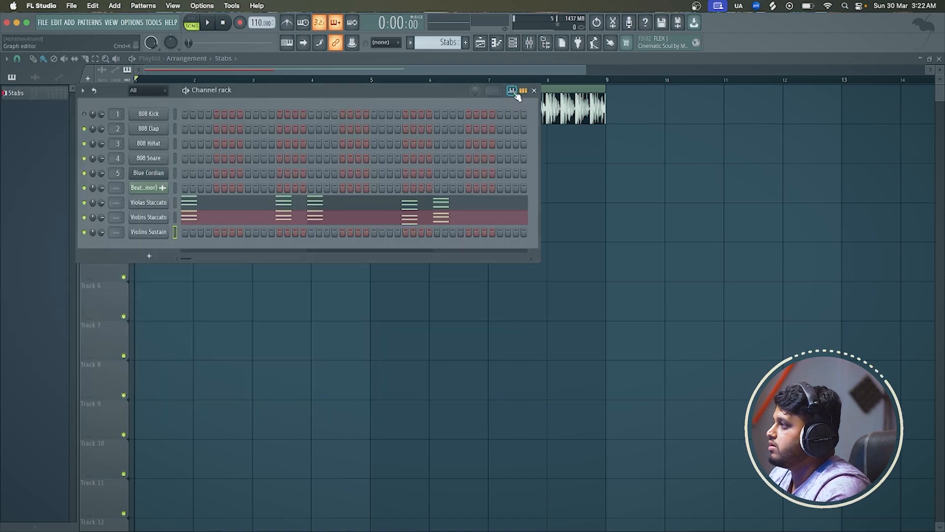
Open the Violins Sustain channel's piano roll and draw a half-bar G4 note over the second half of bar 3
right_click(154, 231)
click(206, 232)
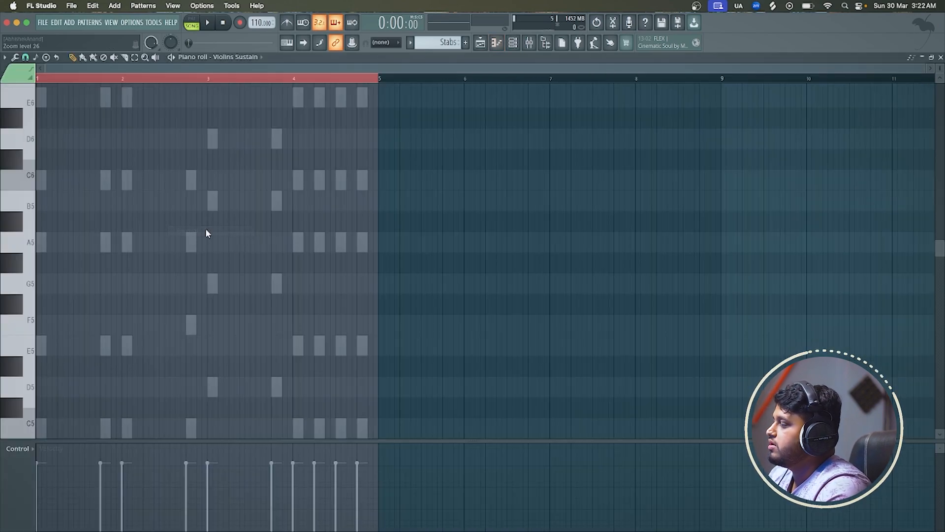
scroll(230, 264, up, 2)
scroll(154, 93, up, 2)
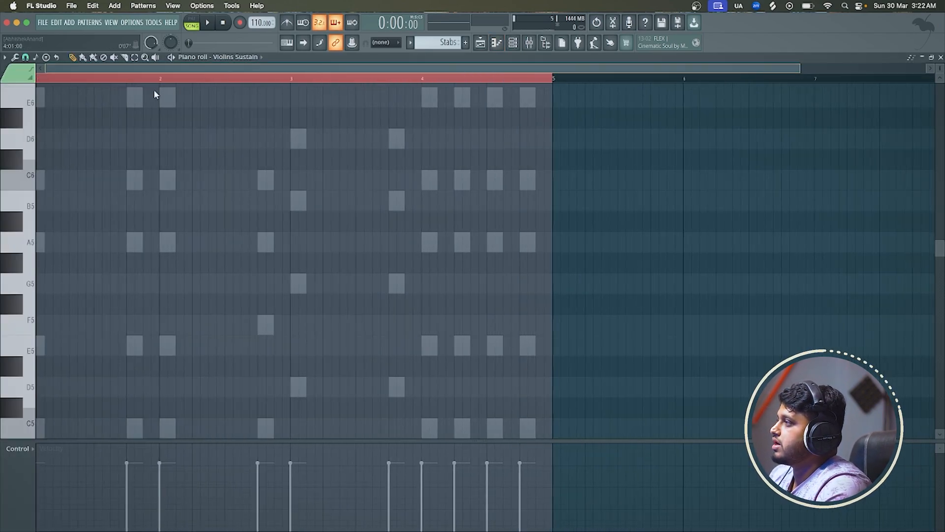
key(space)
scroll(341, 245, down, 4)
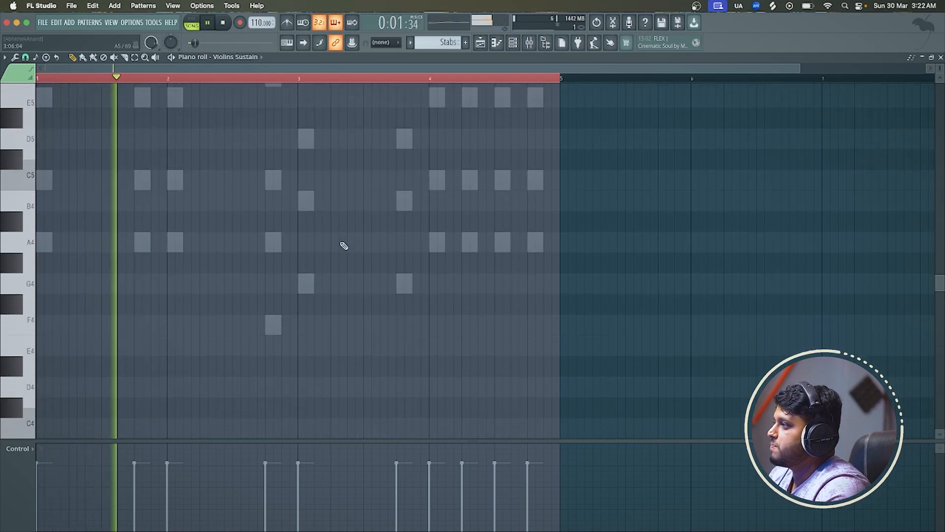
click(362, 279)
drag(379, 285, 428, 286)
Add half-bar B4 and D5 notes above the G4 in bar 3 to complete the chord, checking it in playback
click(364, 240)
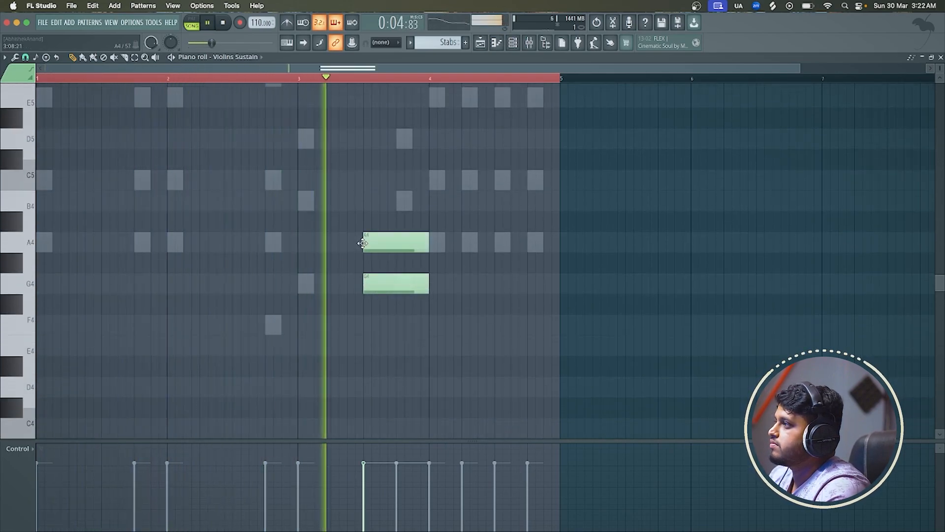
click(364, 182)
right_click(384, 241)
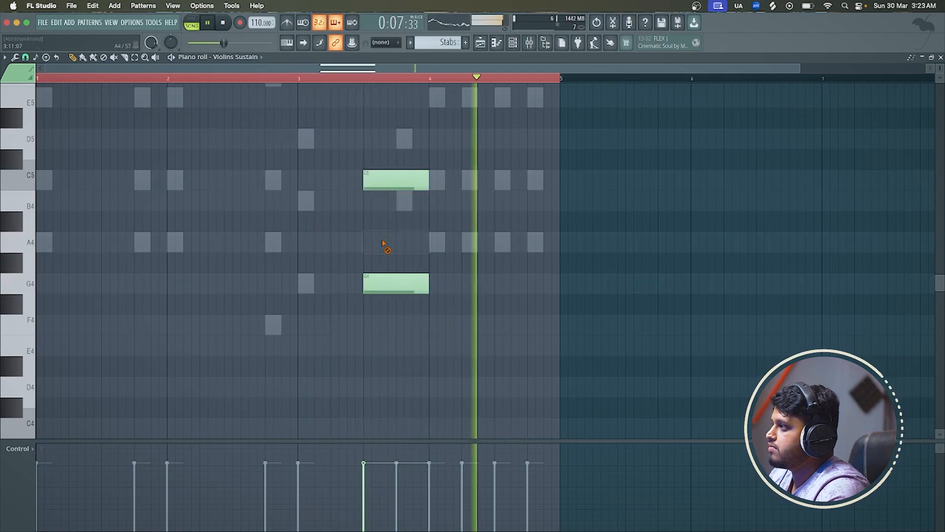
key(space)
drag(393, 177, 376, 135)
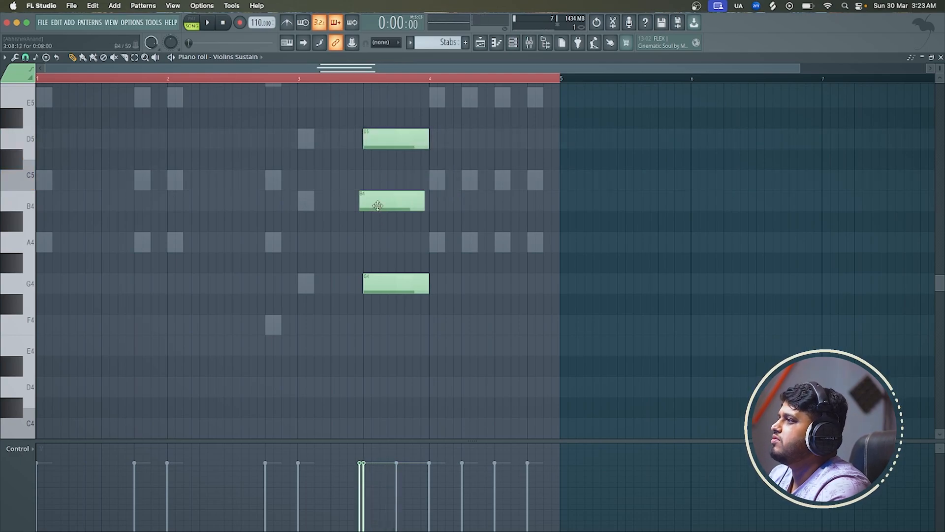
drag(373, 203, 381, 204)
key(space)
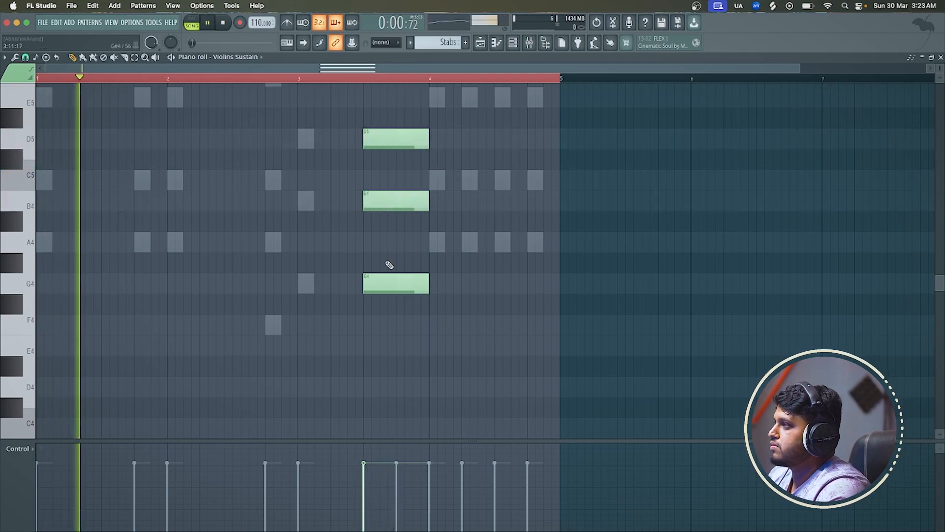
scroll(386, 264, down, 1)
scroll(342, 286, down, 1)
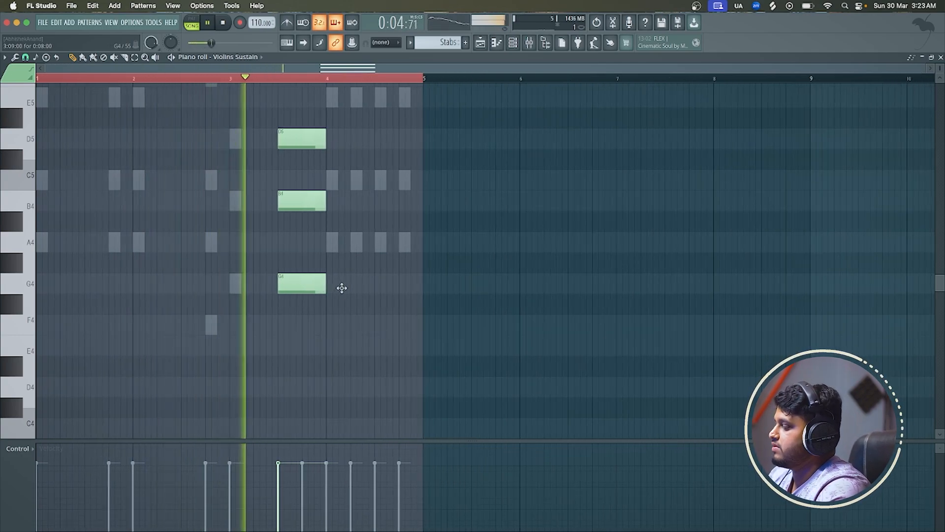
Transpose the whole Violins Sustain chord up one octave and listen to it in the playlist
key(ctrl+a)
key(ctrl+Up)
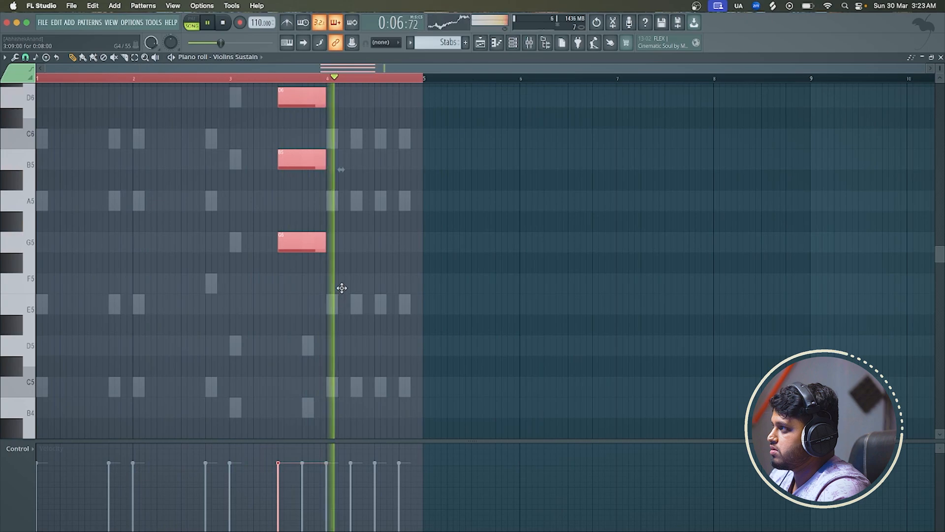
click(485, 47)
key(space)
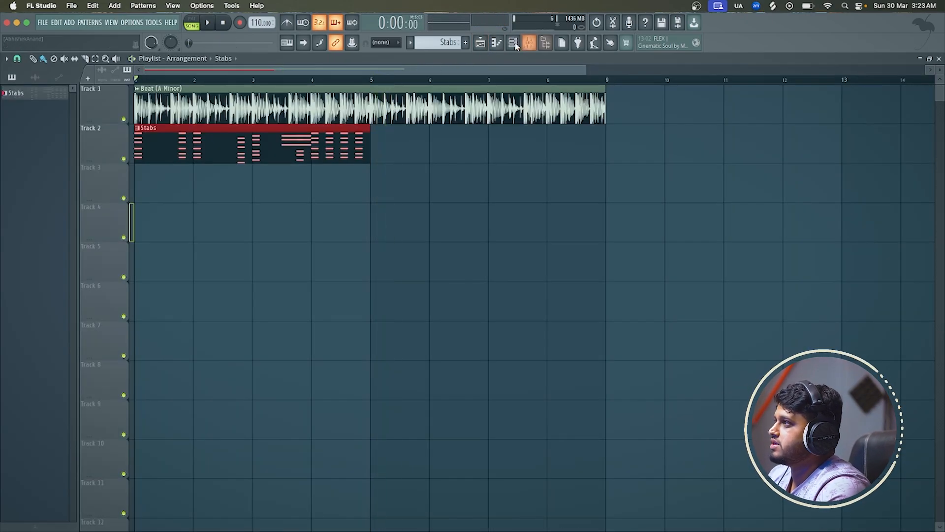
Cut the Violins Sustain notes from the Stabs pattern and paste them into the same channel in Pattern 2
click(516, 46)
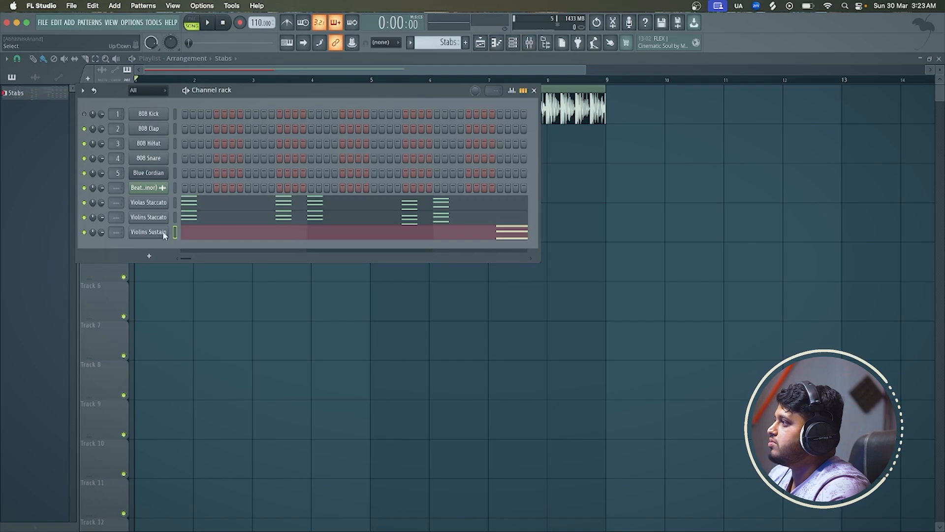
right_click(165, 236)
click(276, 231)
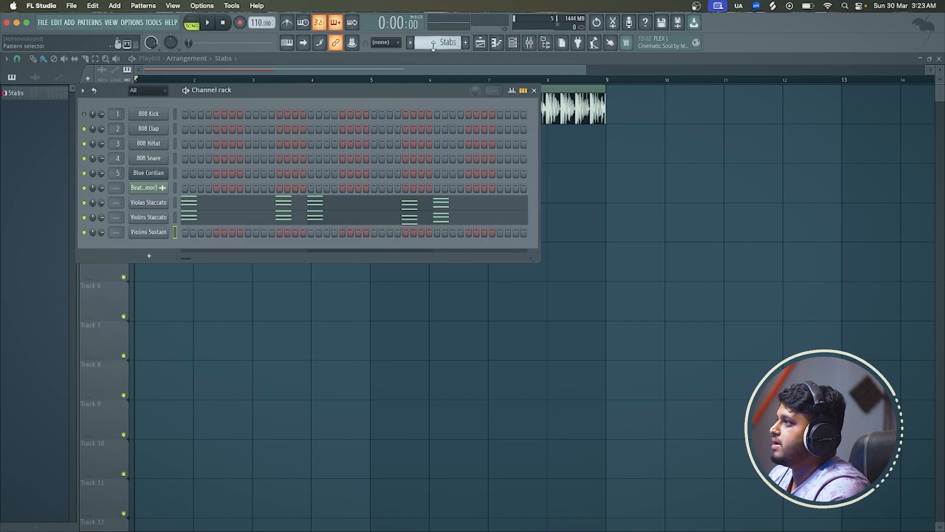
scroll(433, 45, up, 1)
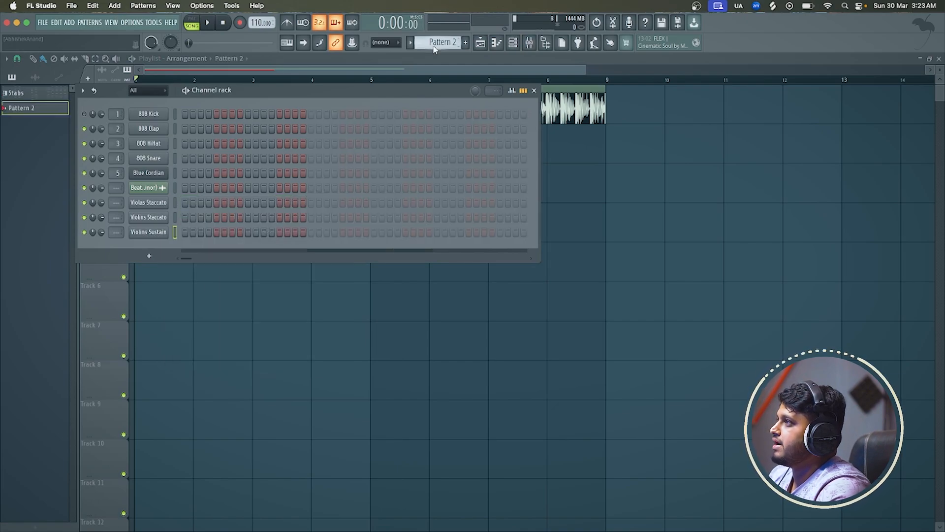
right_click(161, 231)
click(276, 252)
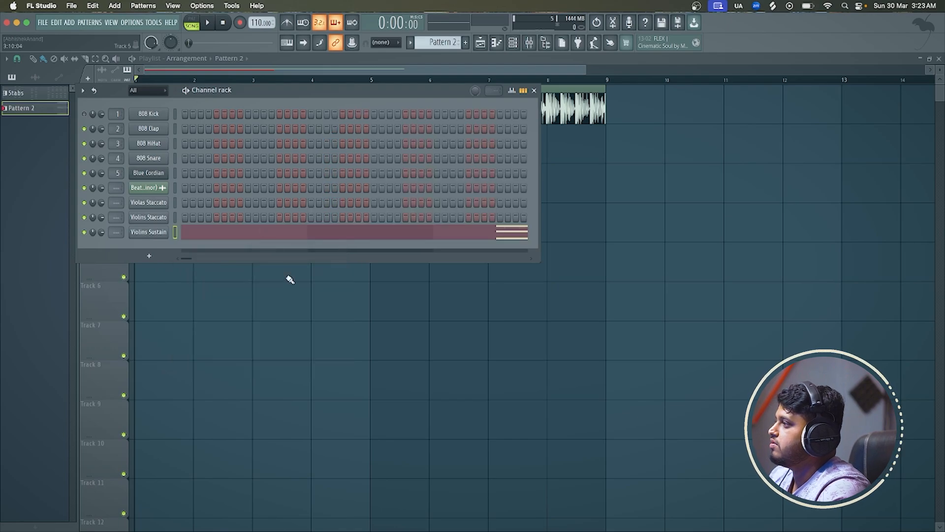
Place a Pattern 2 clip in the playlist at the start of bar 1 on Track 3
click(296, 295)
drag(366, 296, 140, 165)
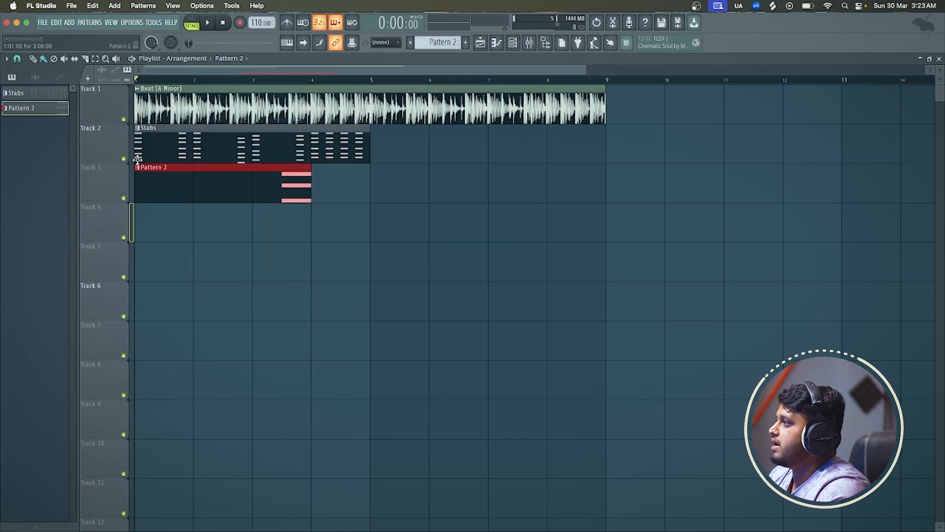
Rename Pattern 2 as "Reverse String"
click(422, 43)
click(492, 94)
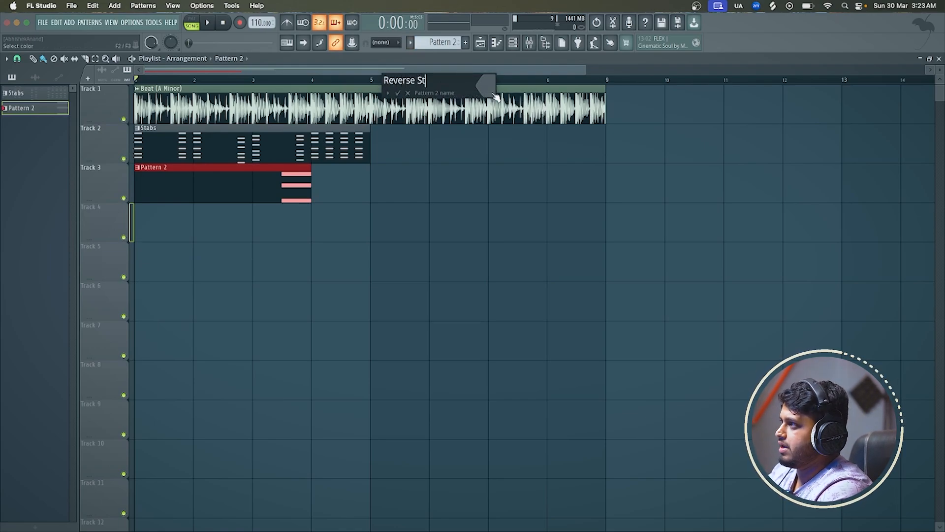
text(Reverse String)
key(Return)
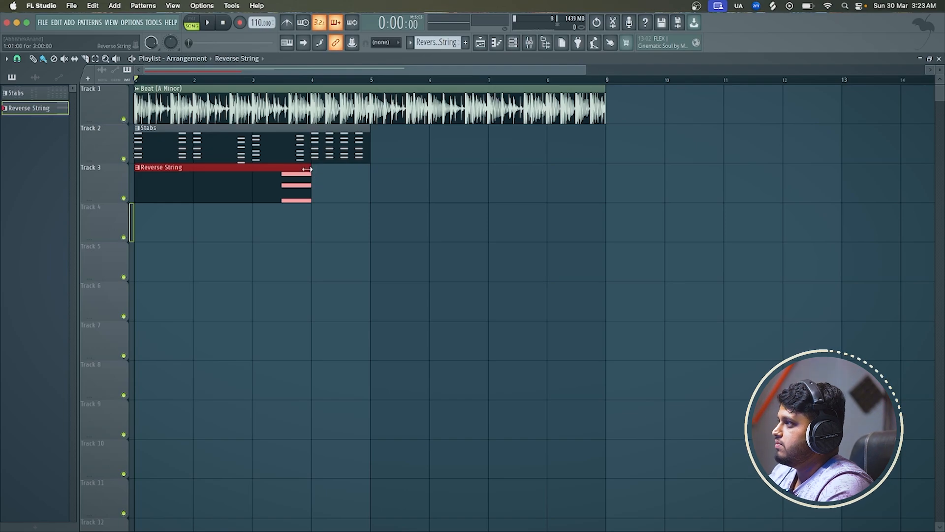
Extend the Reverse String clip to four bars and duplicate it together with the Stabs clip to fill bars 5 to 8
drag(308, 169, 368, 163)
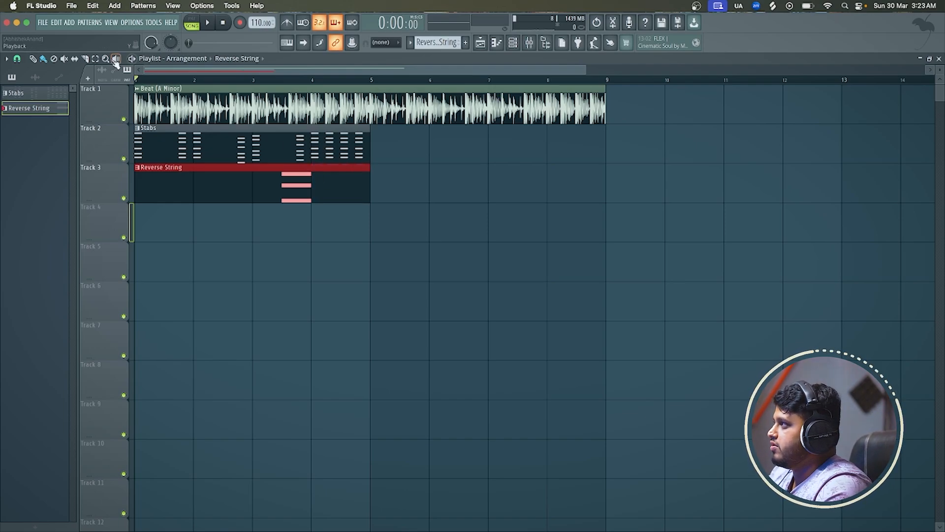
drag(326, 242, 175, 162)
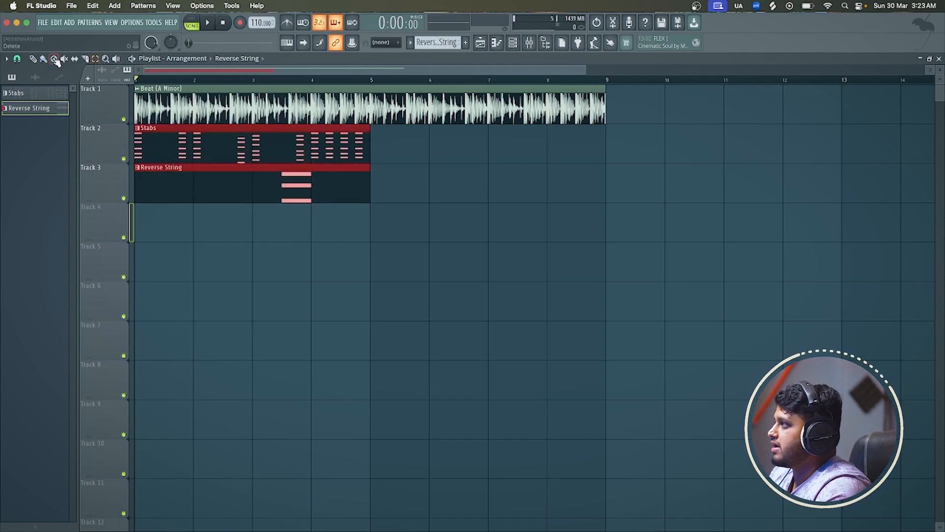
key(ctrl+b)
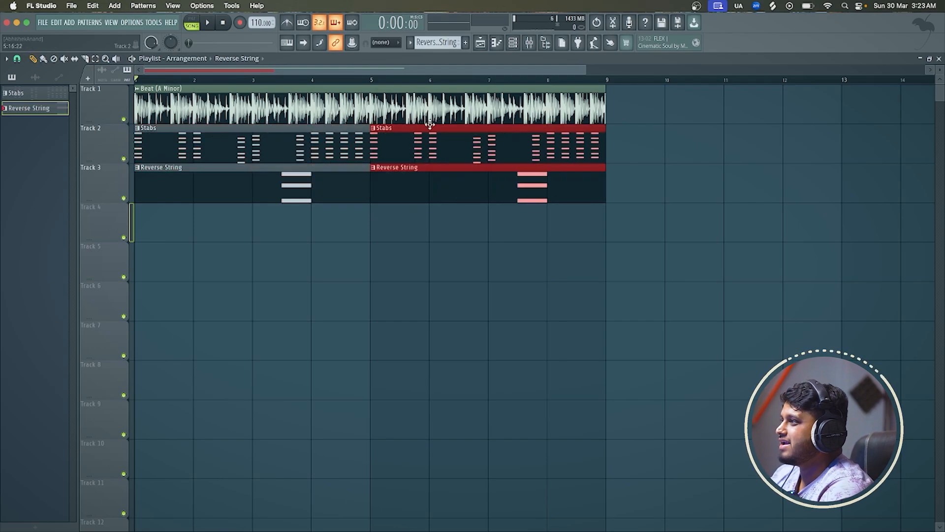
Play the arrangement from the start to hear the beat with the Stabs and Reverse String clips
scroll(439, 128, down, 2)
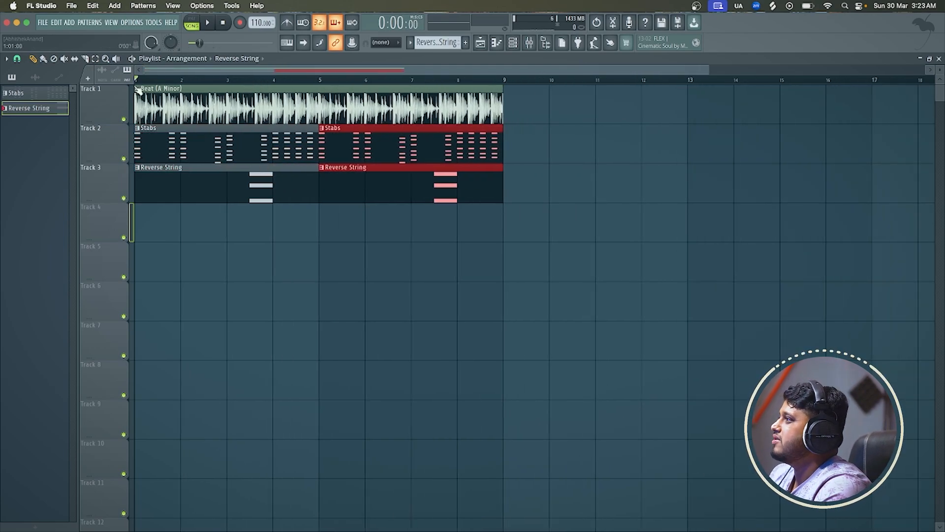
key(space)
scroll(135, 154, up, 2)
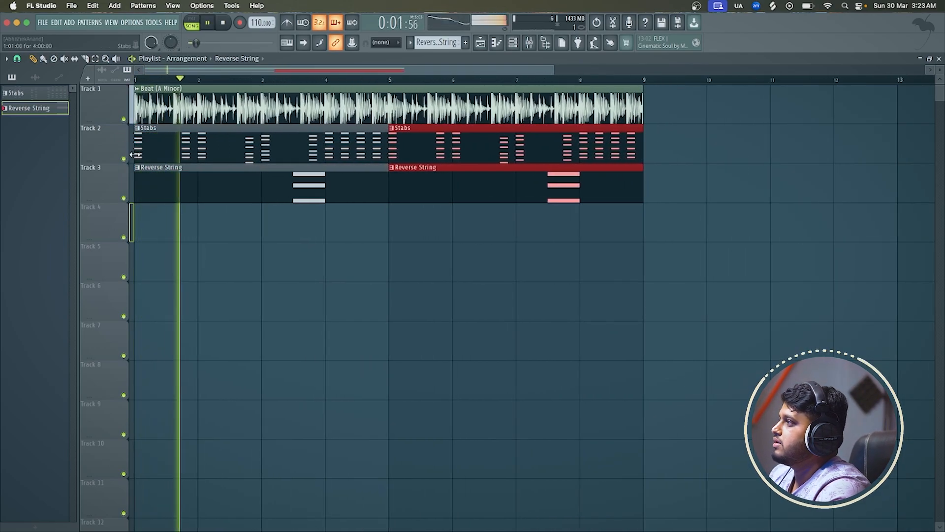
scroll(135, 154, down, 1)
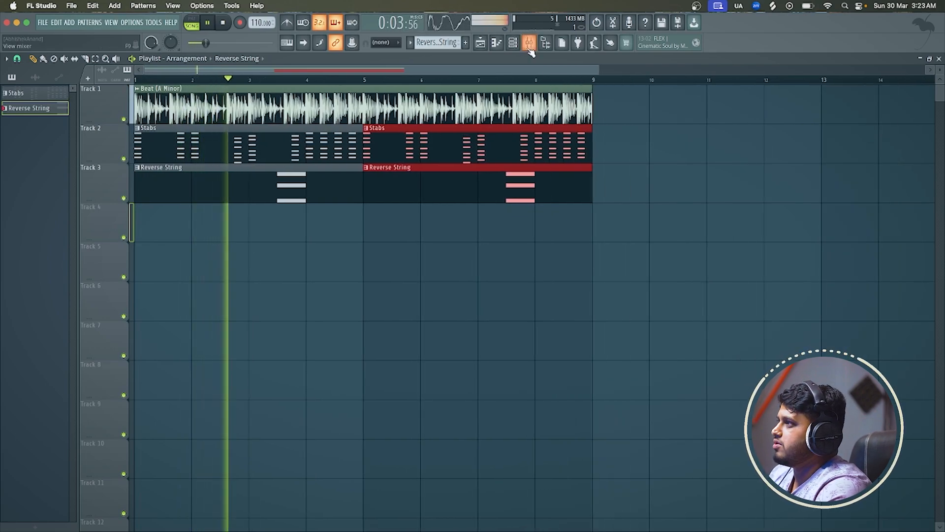
key(space)
Select the empty Pattern 3, and switch to Splice to search its samples for "guitar"
click(513, 43)
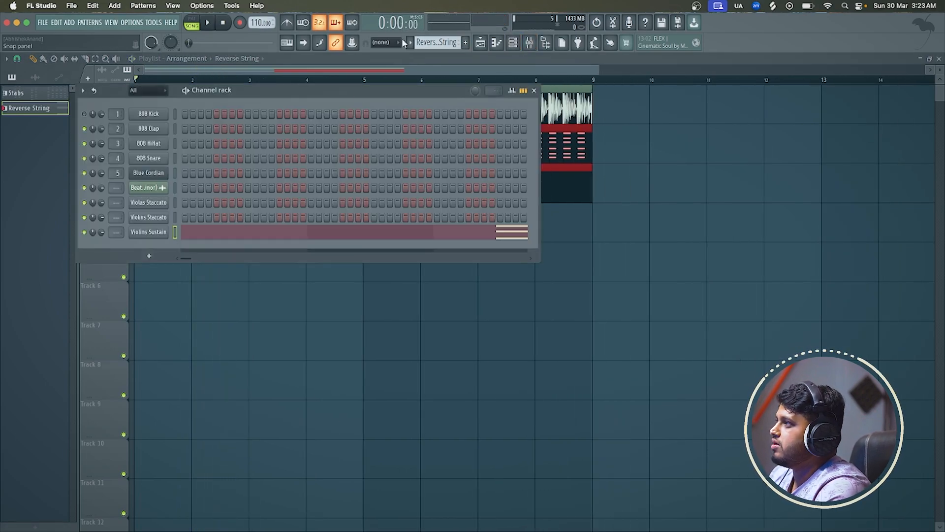
scroll(422, 41, down, 1)
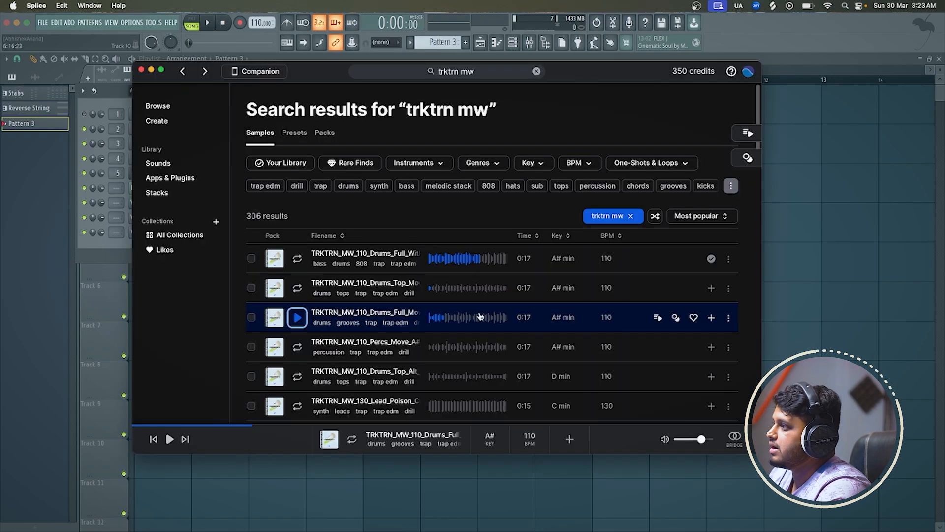
double_click(474, 72)
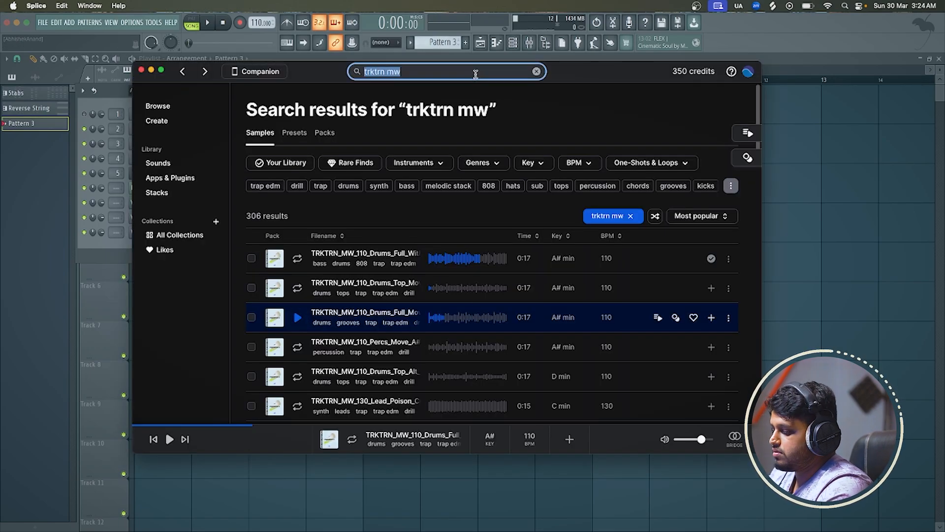
key(BackSpace)
text(guitar)
key(Return)
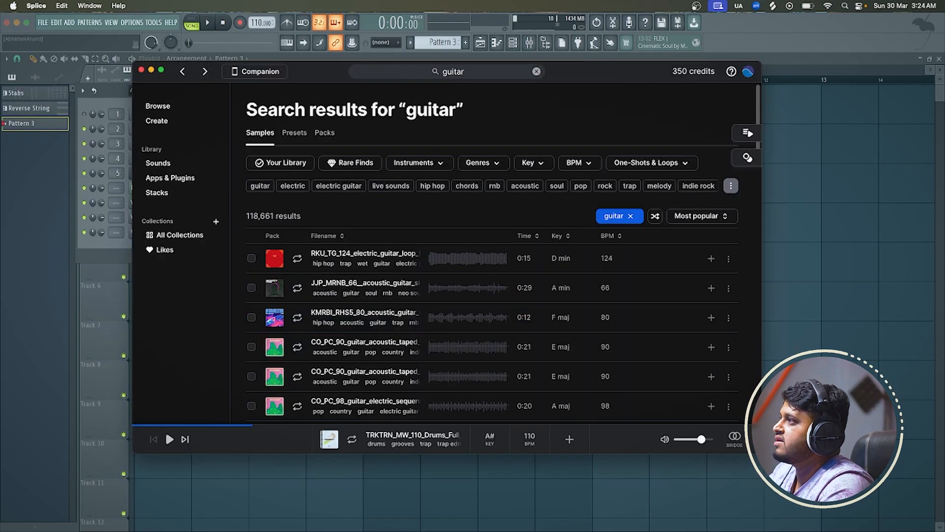
Preview the A minor 66 BPM, E major 90 BPM and F major 80 BPM acoustic guitar loops in the results
click(297, 287)
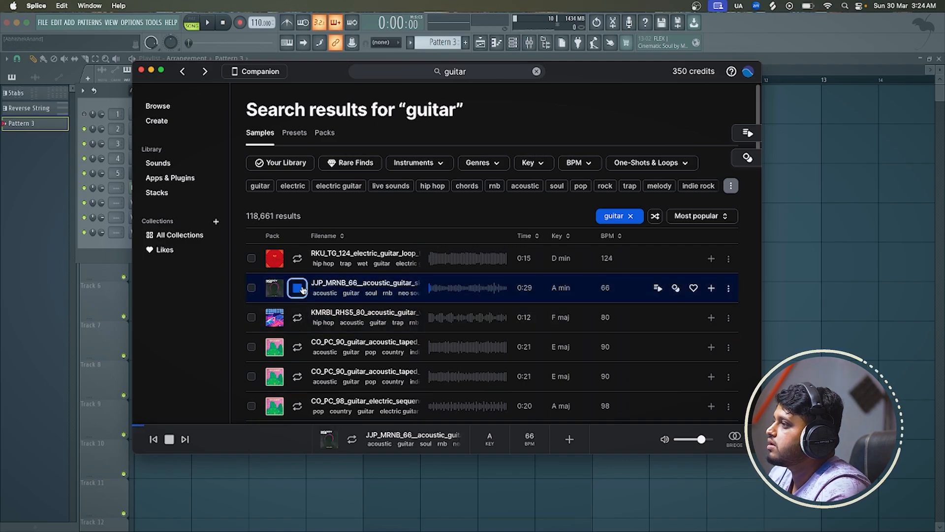
scroll(303, 290, down, 1)
scroll(302, 289, down, 3)
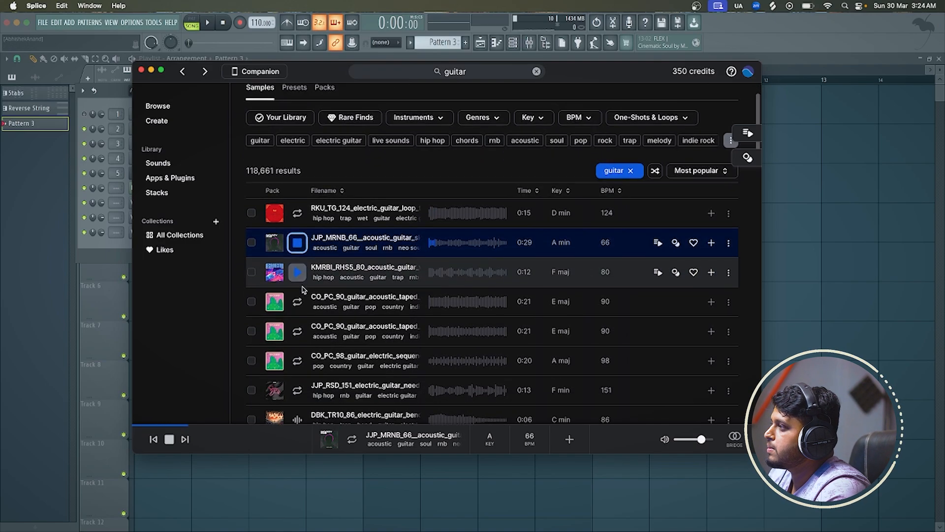
click(297, 301)
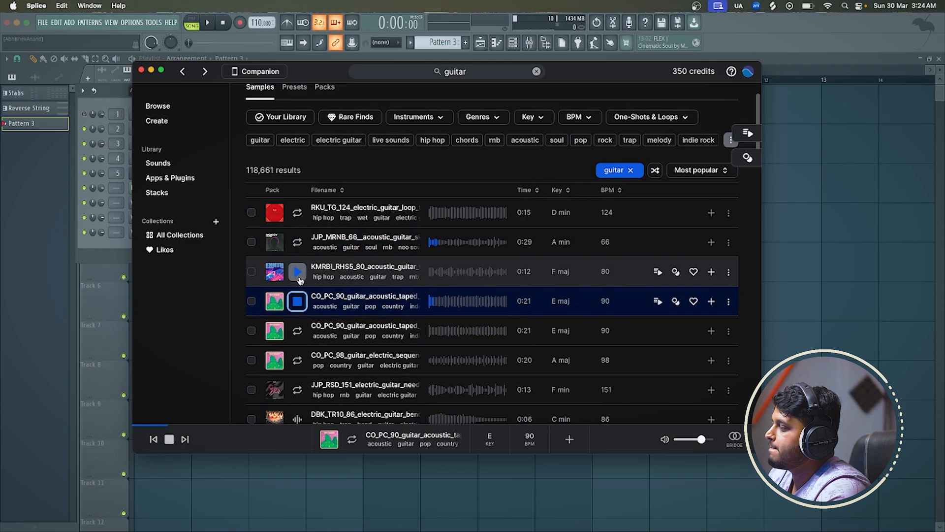
click(298, 279)
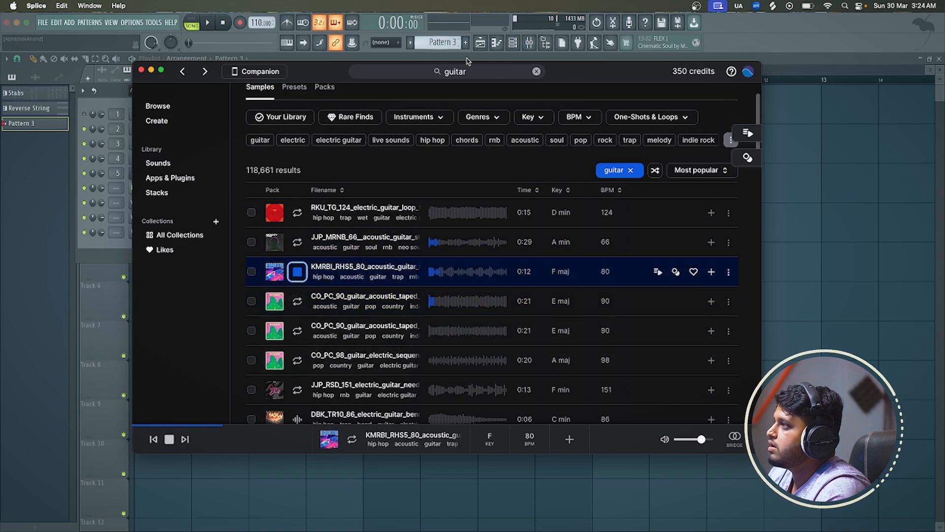
Search for "guitar melody" and preview the first five loops, from sm_melodic_loop_raid_90_Gmin to the 120 BPM electric guitar loop
click(472, 72)
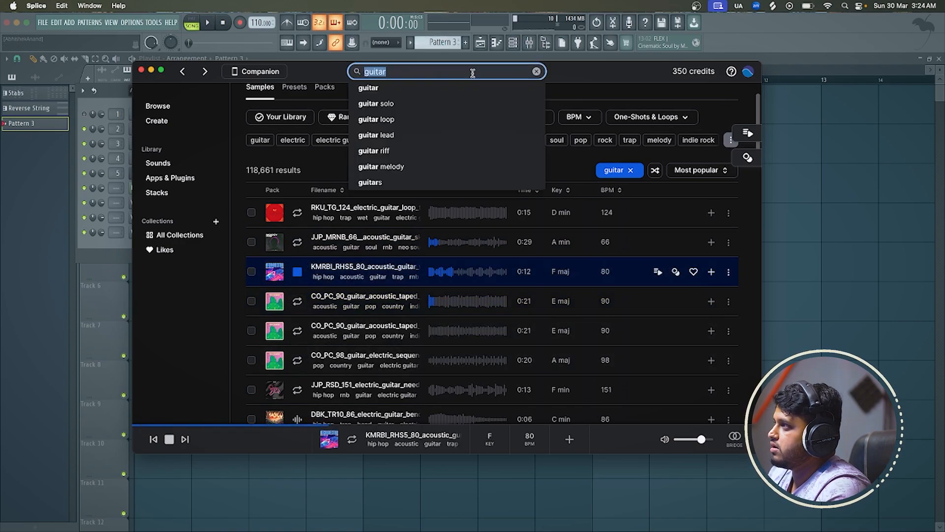
click(408, 171)
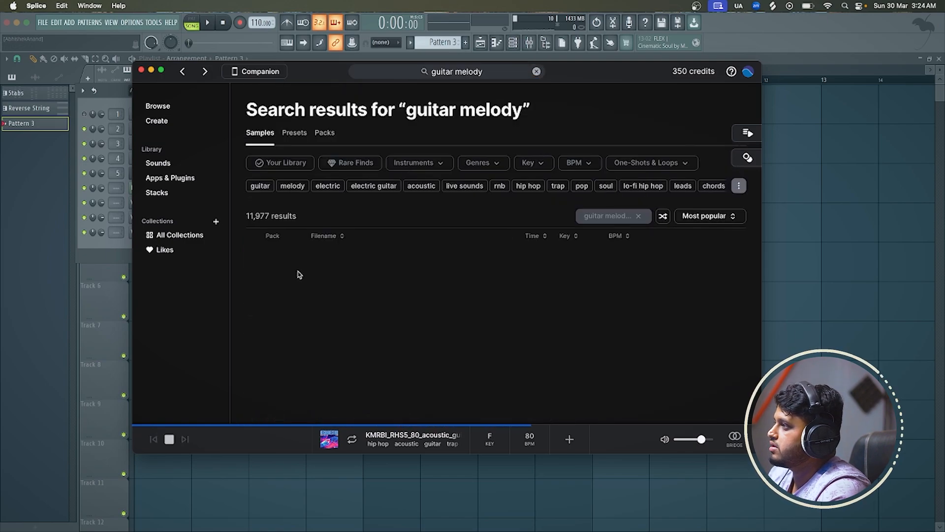
click(292, 261)
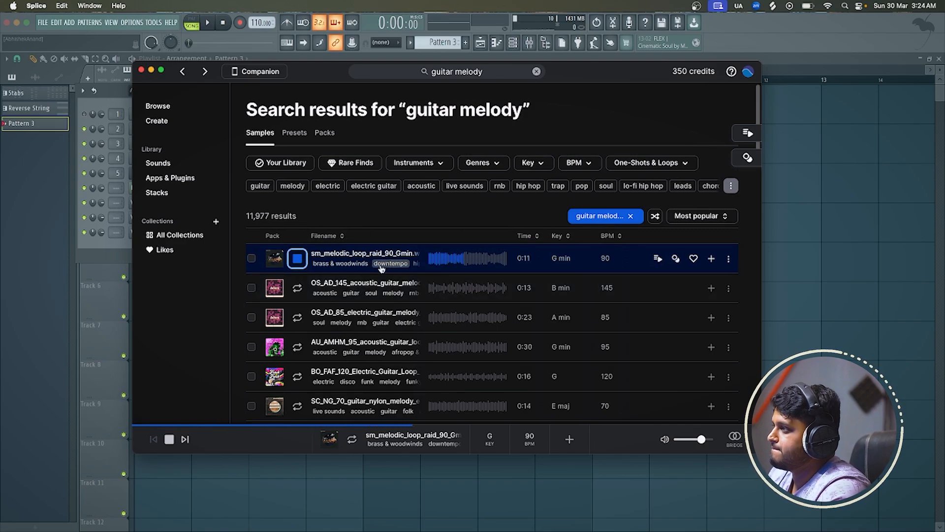
click(297, 288)
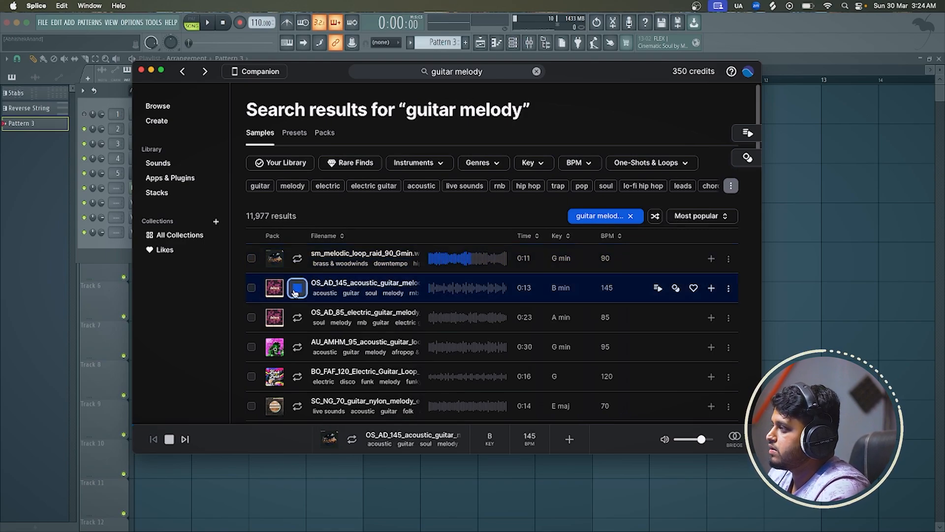
click(297, 319)
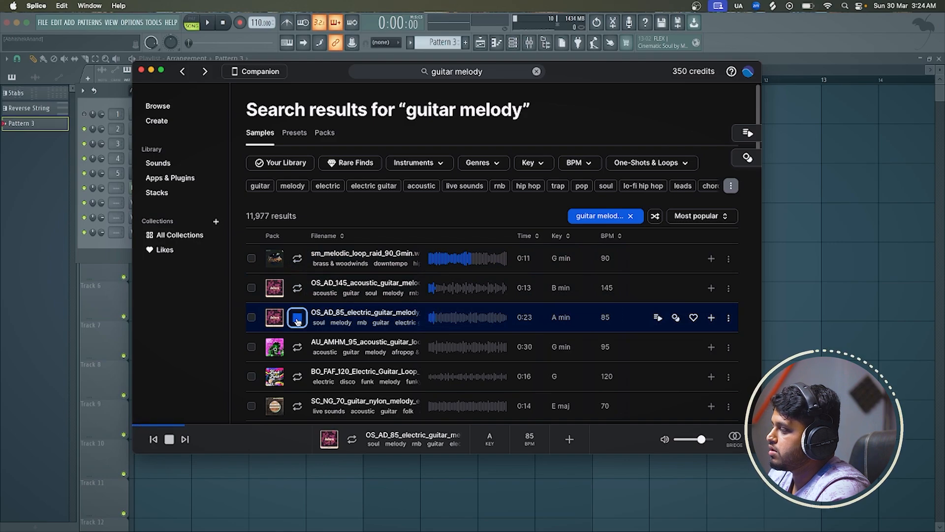
click(297, 348)
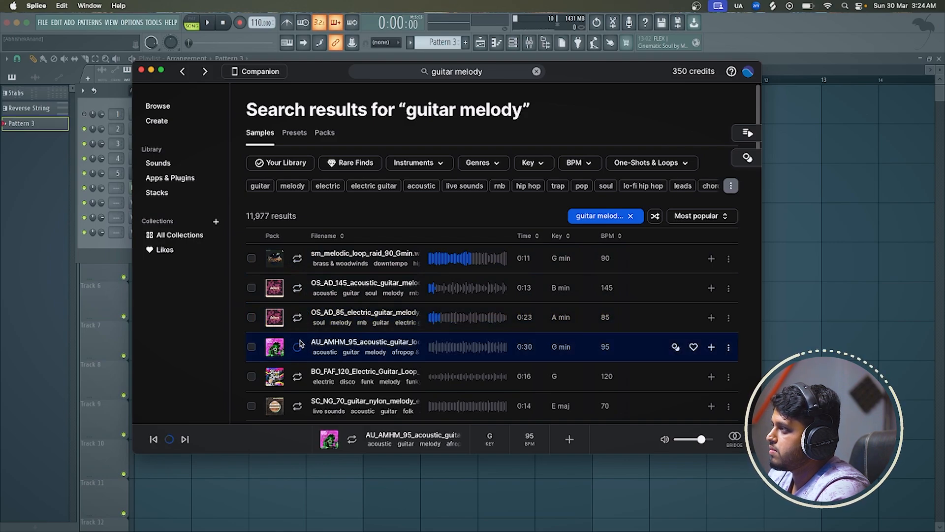
click(297, 377)
Preview more guitar melody loops further down the results, including the 70 BPM nylon, 150 BPM vibes and 70 BPM E minor loops
scroll(297, 379, down, 2)
click(297, 378)
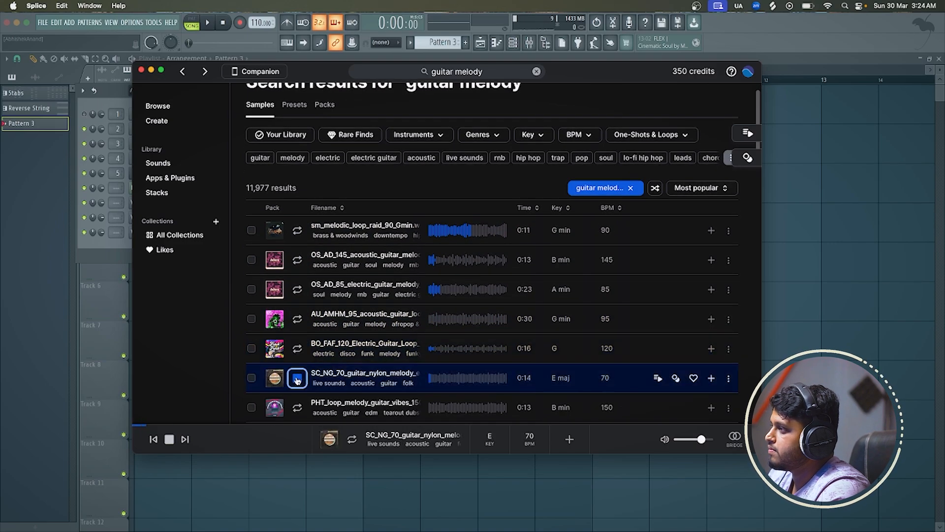
click(301, 352)
click(297, 378)
click(297, 408)
scroll(299, 374, down, 10)
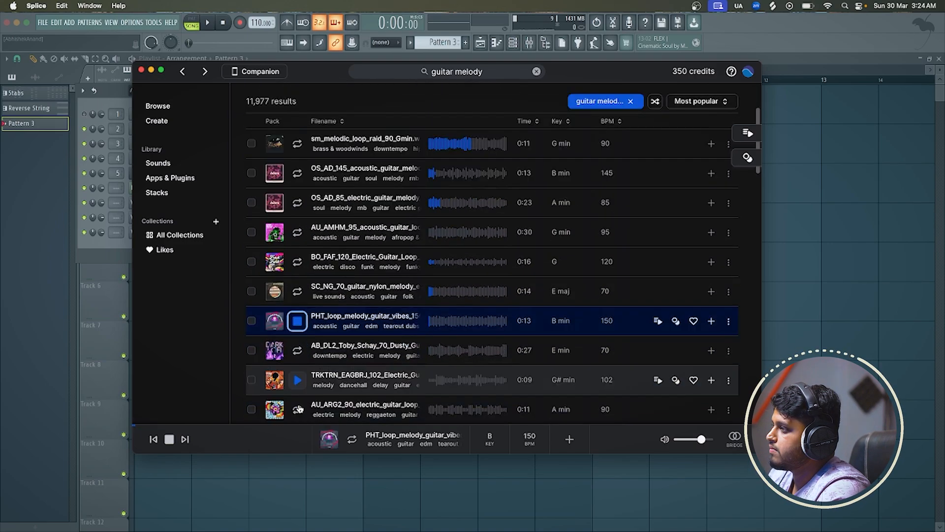
click(291, 210)
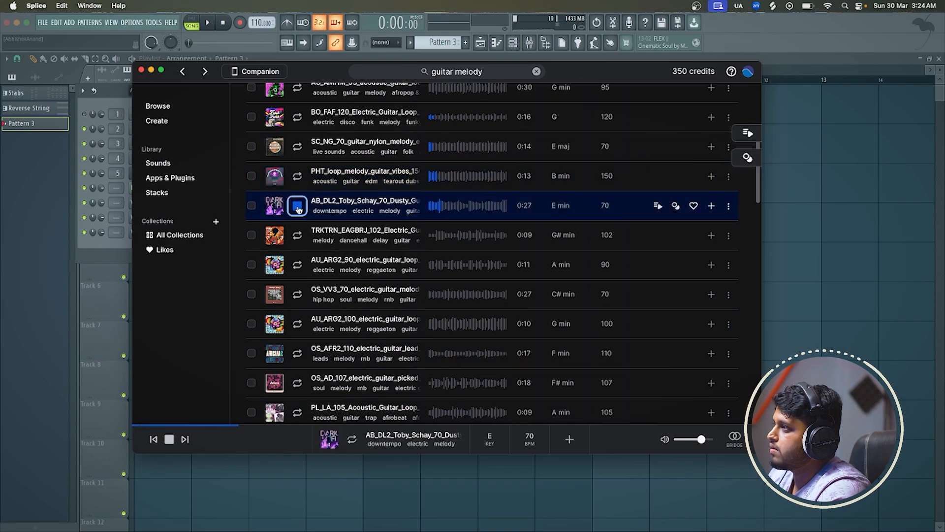
Replay sm_melodic_loop_raid_90_Gmin and add it to the sample library
scroll(297, 209, up, 5)
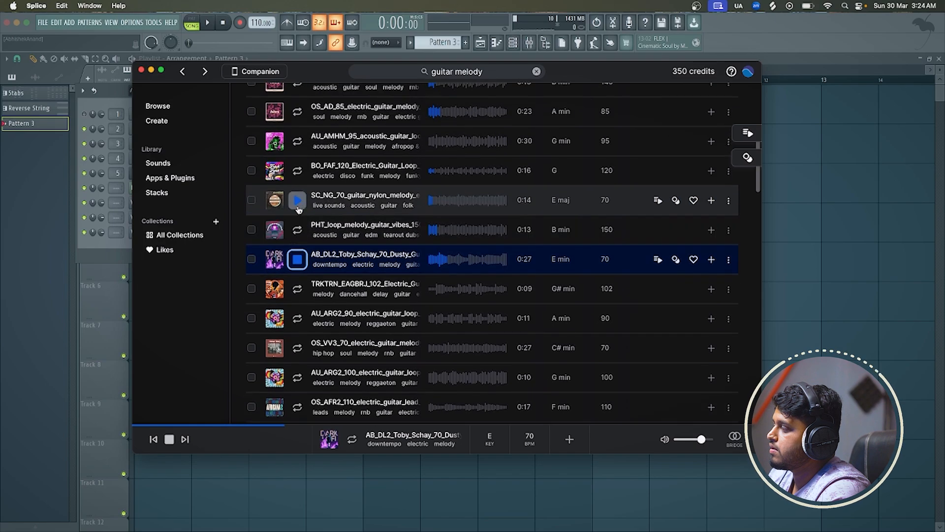
scroll(297, 209, up, 1)
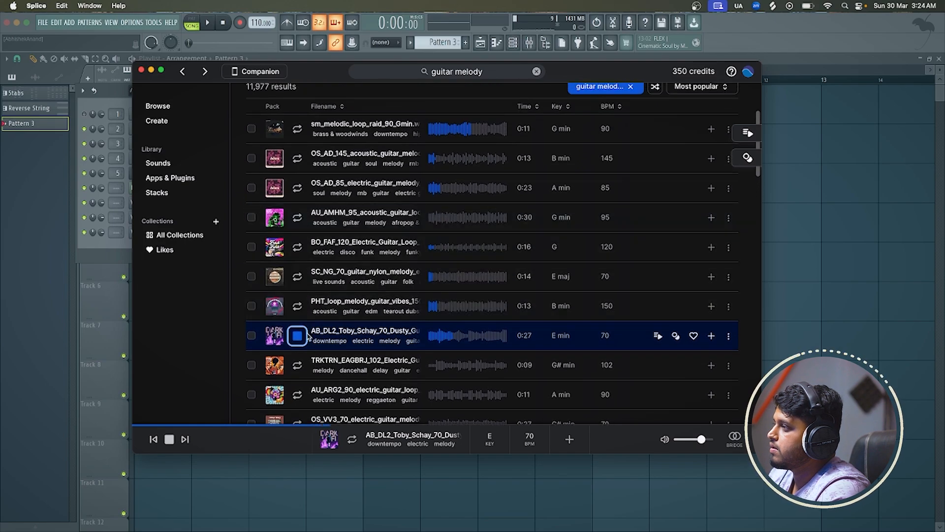
click(302, 136)
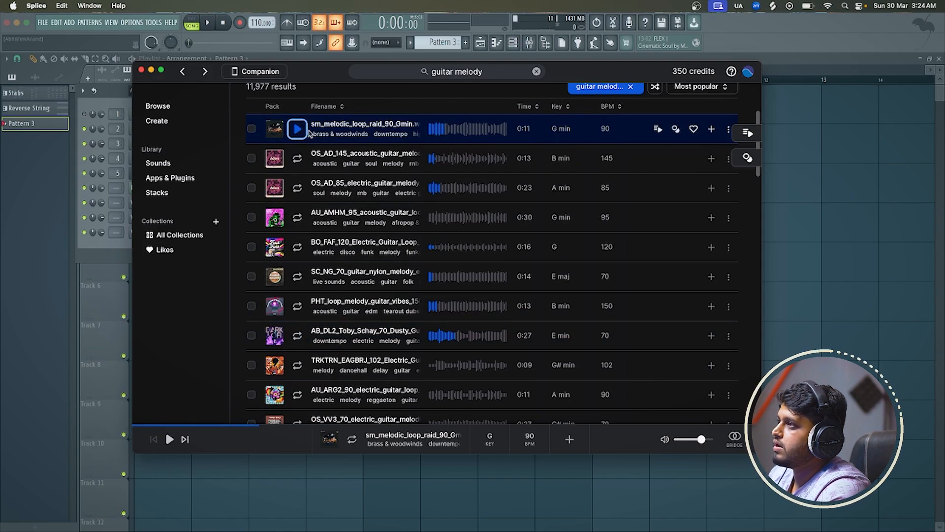
click(711, 128)
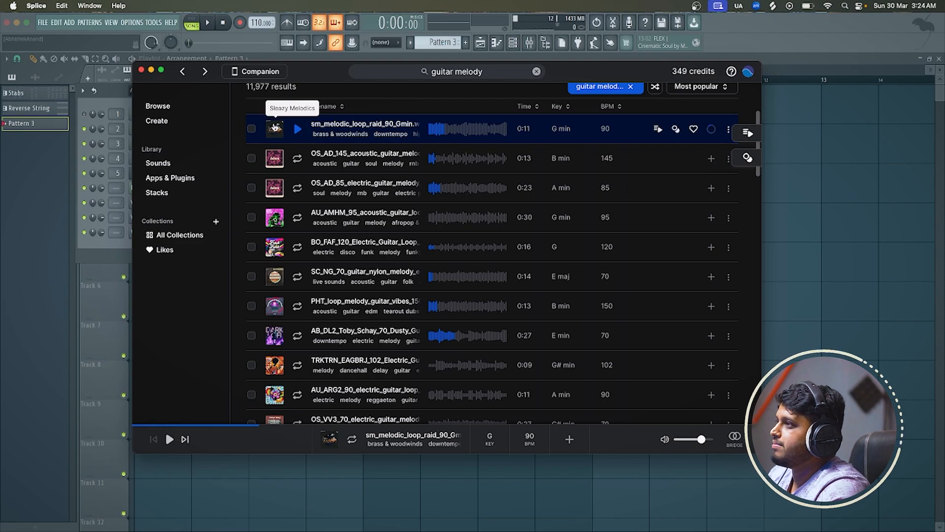
Open the Sleazy Melodics pack and preview its raid, metals, oldskl and sunday melodic loops
click(275, 127)
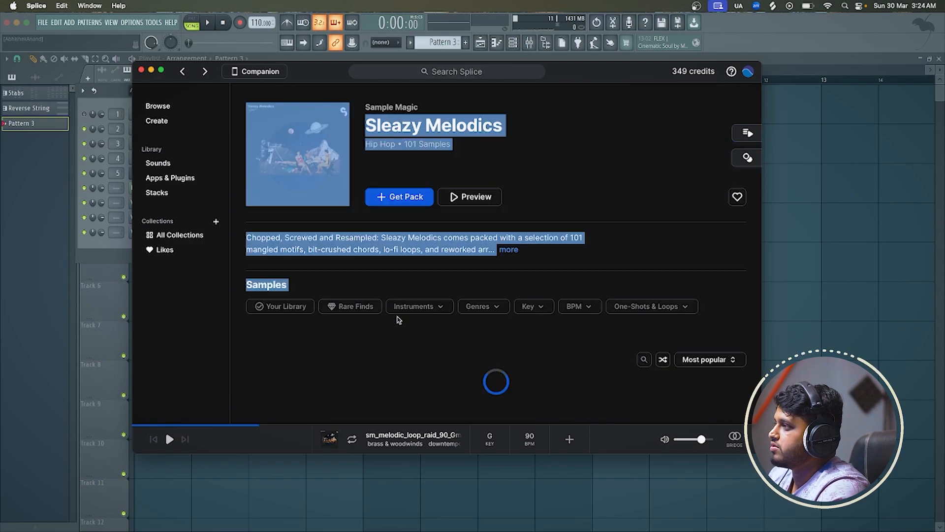
scroll(418, 284, down, 2)
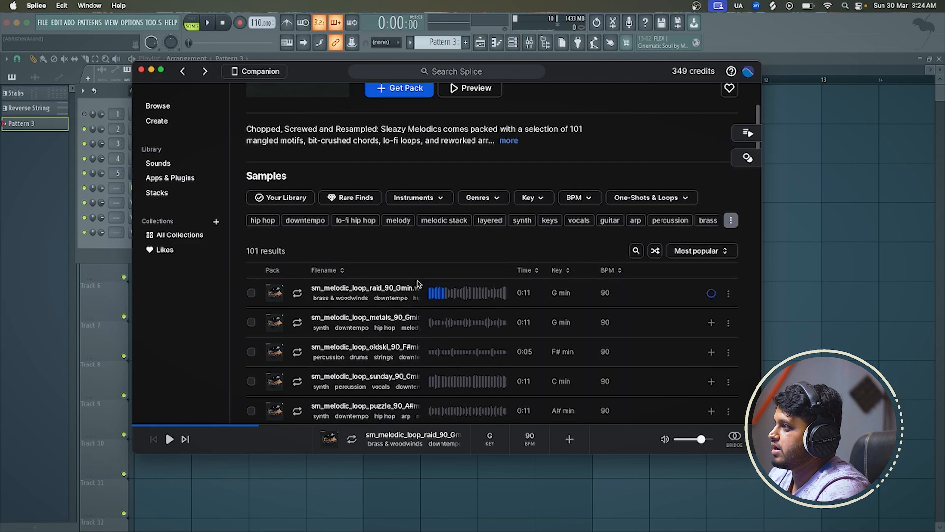
click(297, 292)
click(298, 324)
click(300, 354)
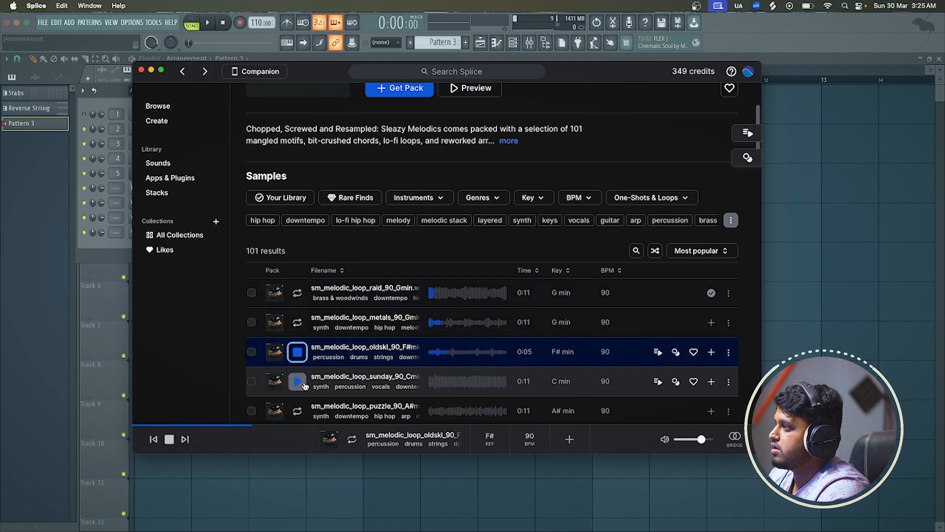
scroll(325, 350, down, 2)
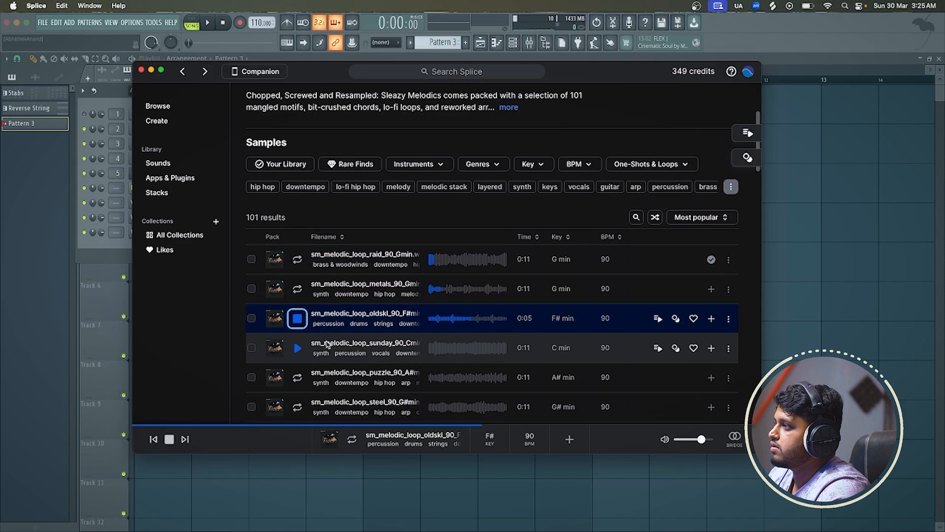
scroll(327, 345, down, 2)
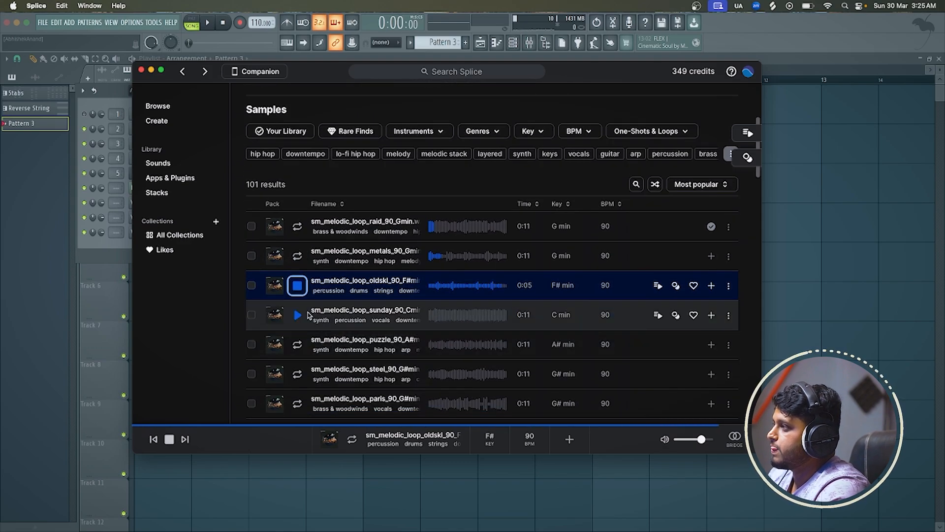
click(297, 315)
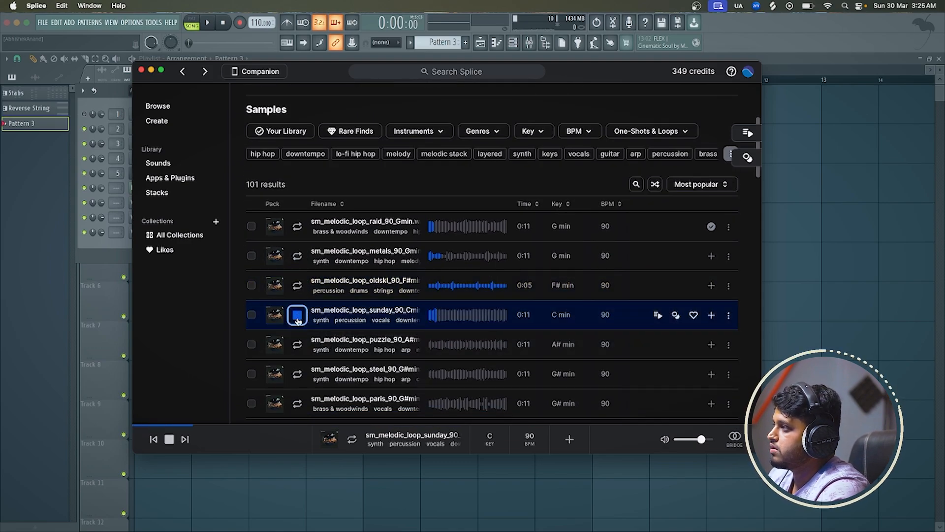
Preview the puzzle and steel melodic loops and replay sm_melodic_loop_raid_90_Gmin for comparison
click(297, 344)
click(297, 374)
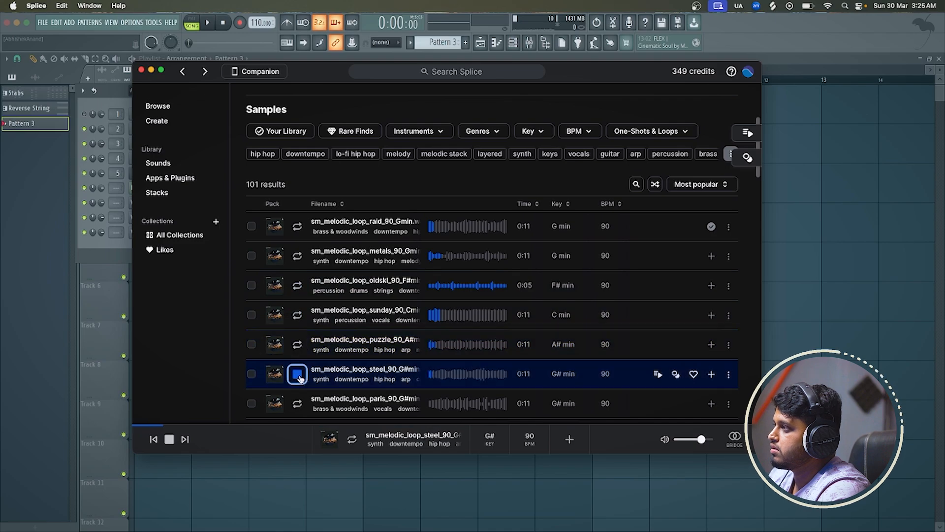
click(298, 226)
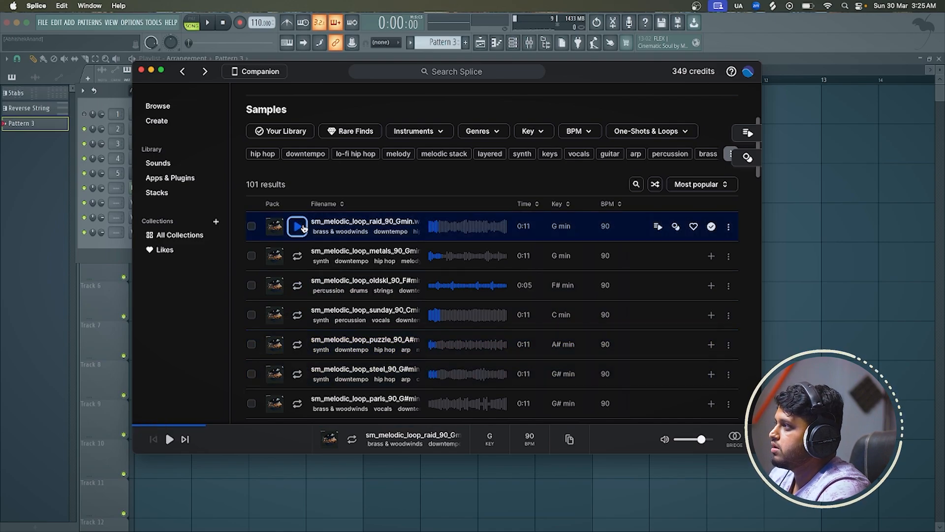
Bring sm_melodic_loop_raid_90_Gmin from Splice into the FL Studio playlist and place it at bar 1 on Track 4
drag(445, 230, 884, 226)
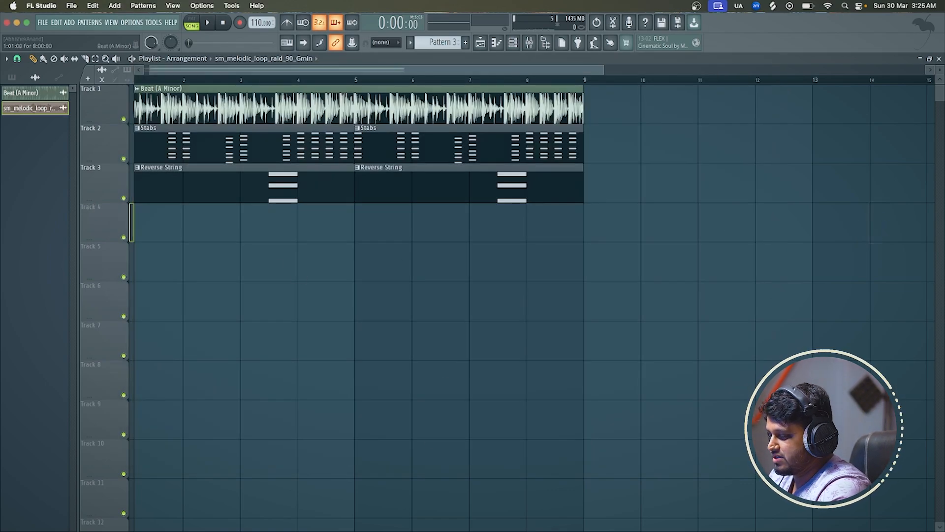
key(super+Tab)
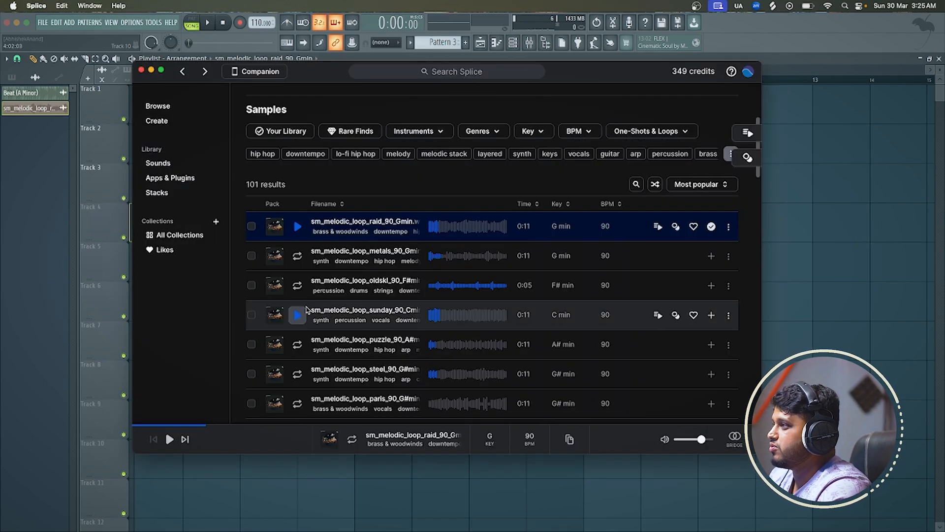
click(297, 230)
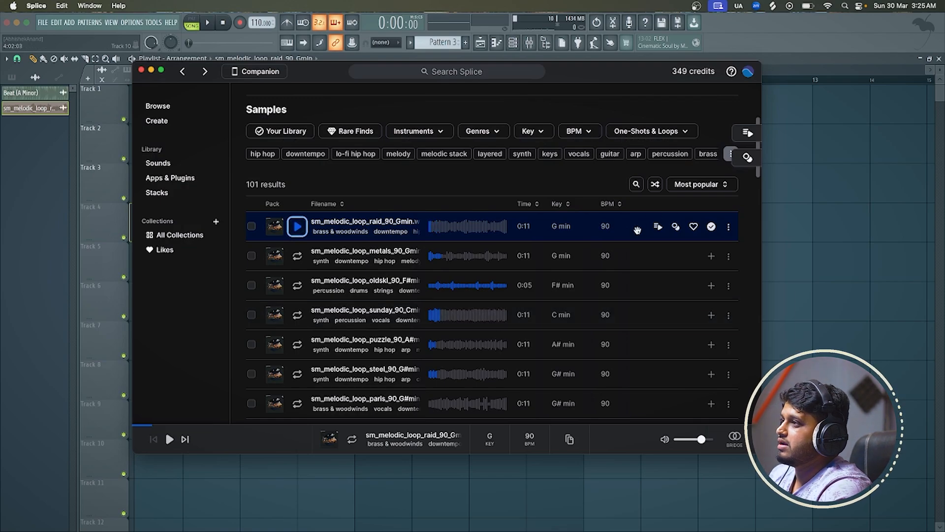
drag(637, 231, 871, 220)
key(super+z)
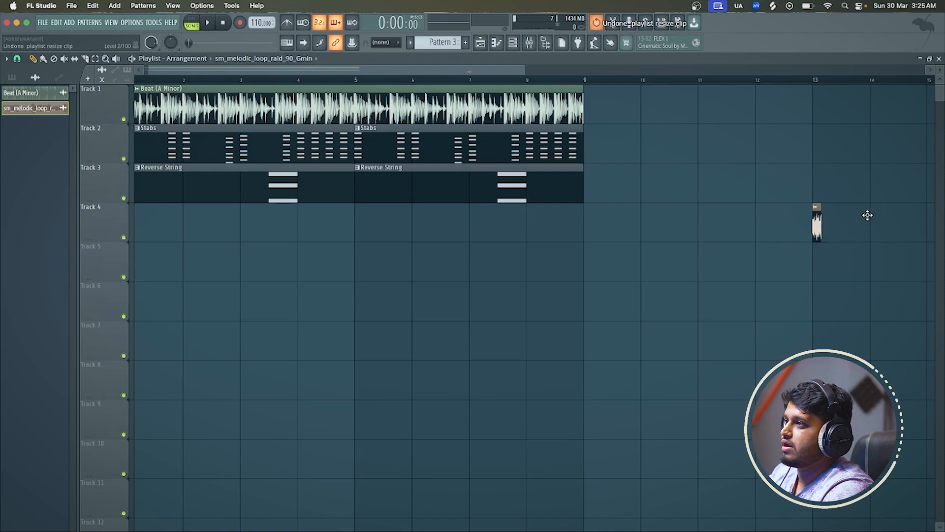
click(816, 81)
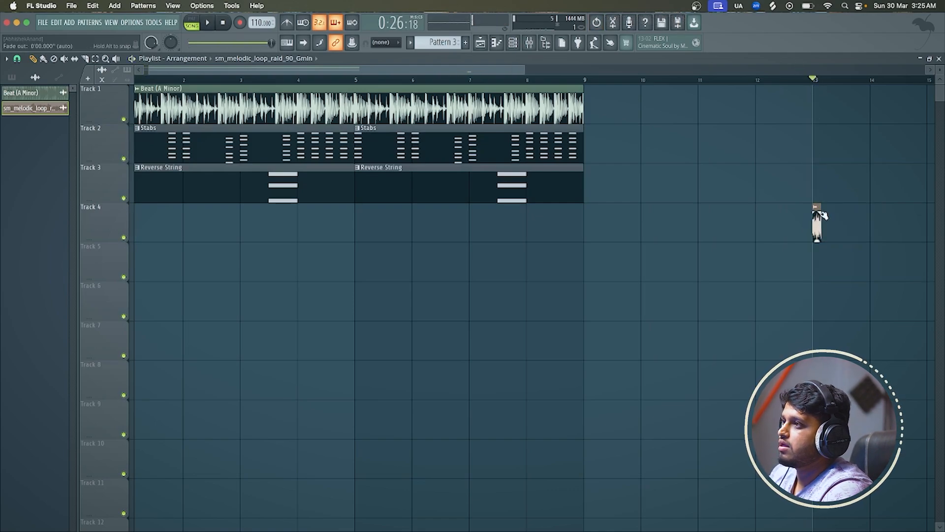
drag(816, 225, 143, 220)
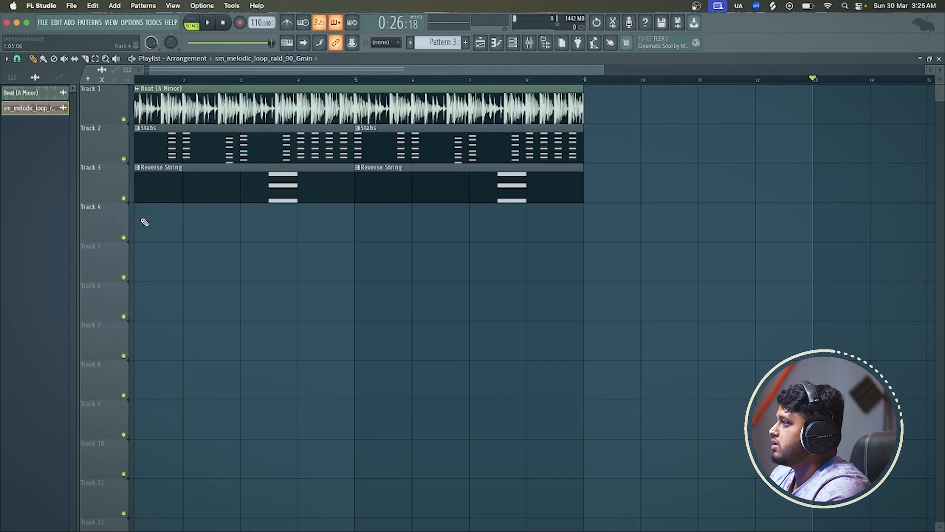
Set the raid loop's time stretch to 8:00:00 so it spans bars 1 to 9 on Track 4
scroll(138, 222, down, 2)
double_click(136, 224)
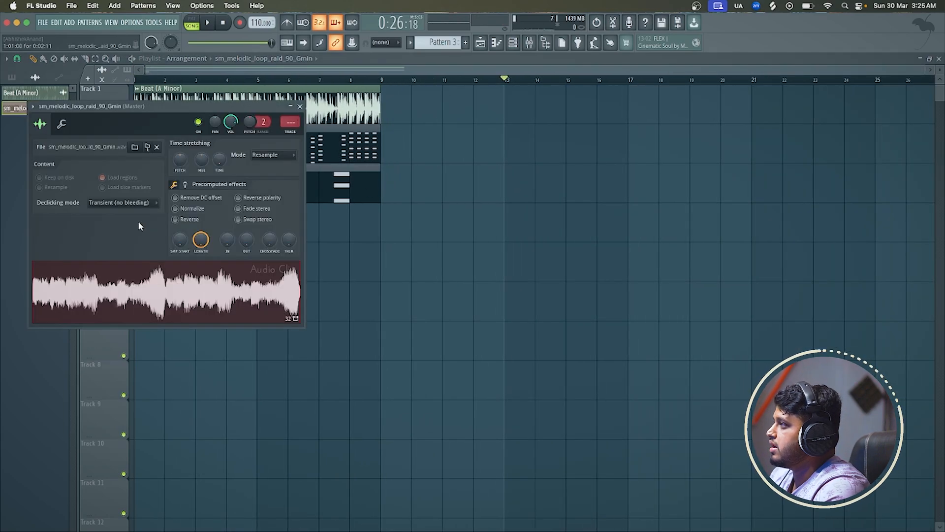
drag(181, 114, 559, 59)
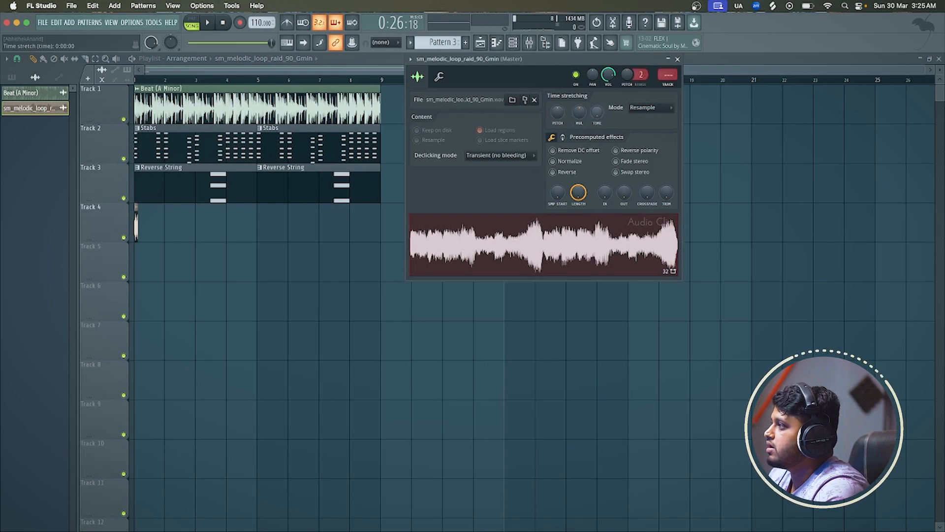
mouse_move(597, 115)
mouse_down()
mouse_move(596, 97)
mouse_move(596, 112)
mouse_up()
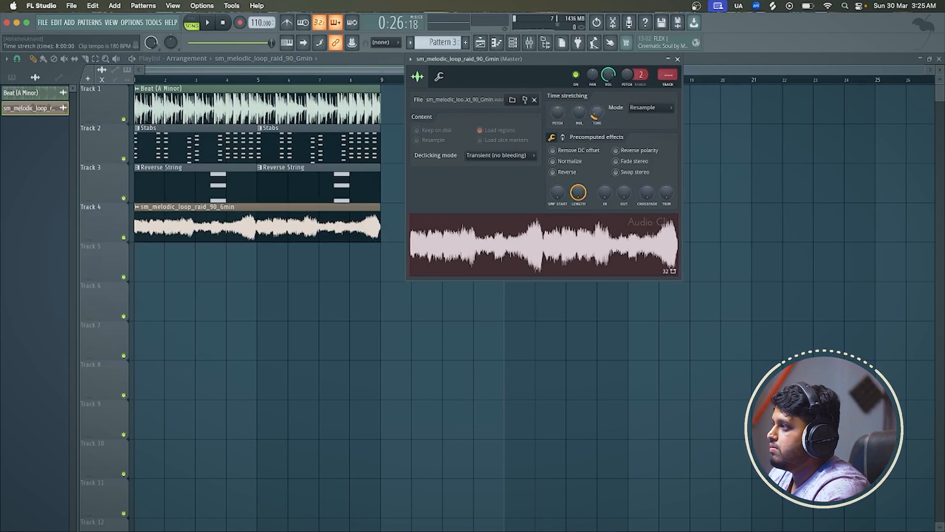
Play the raid loop soloed on Track 4 and set its time-stretching mode to Auto
key(space)
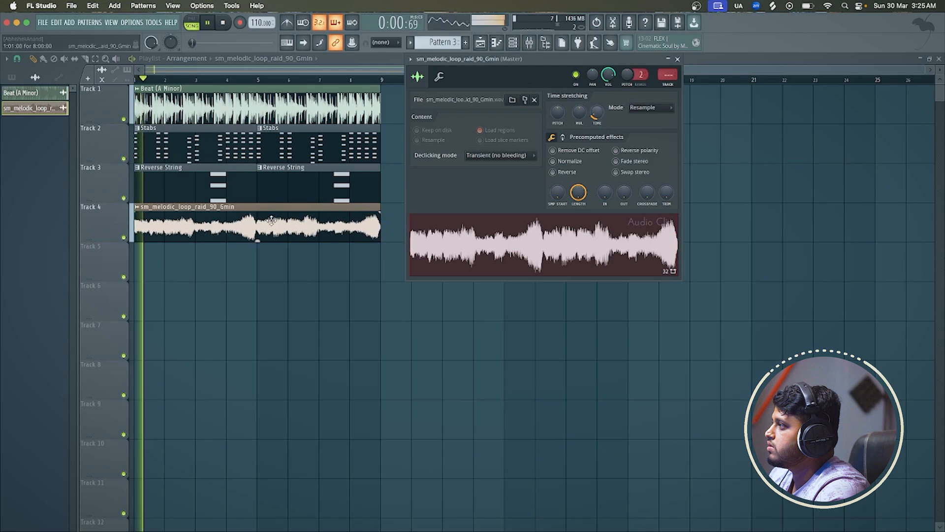
ctrl+click(124, 237)
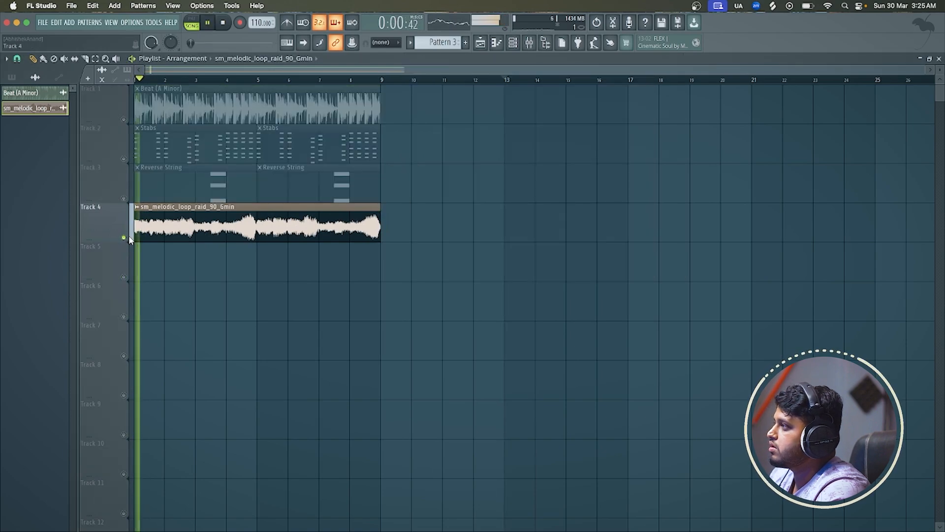
double_click(222, 207)
click(659, 107)
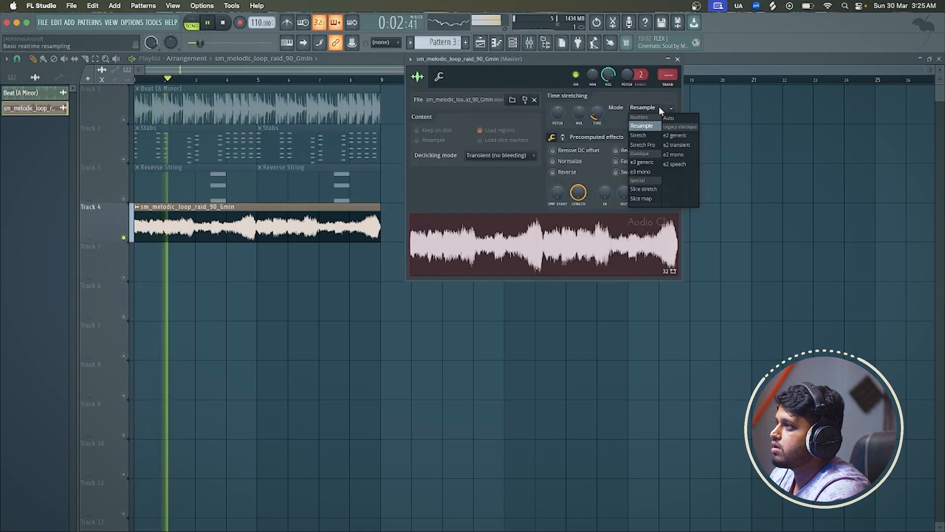
click(668, 118)
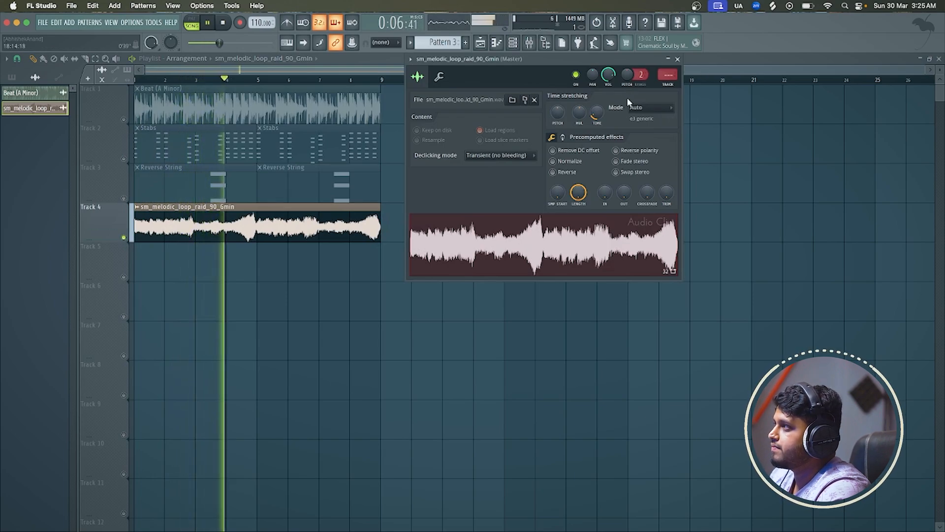
click(678, 59)
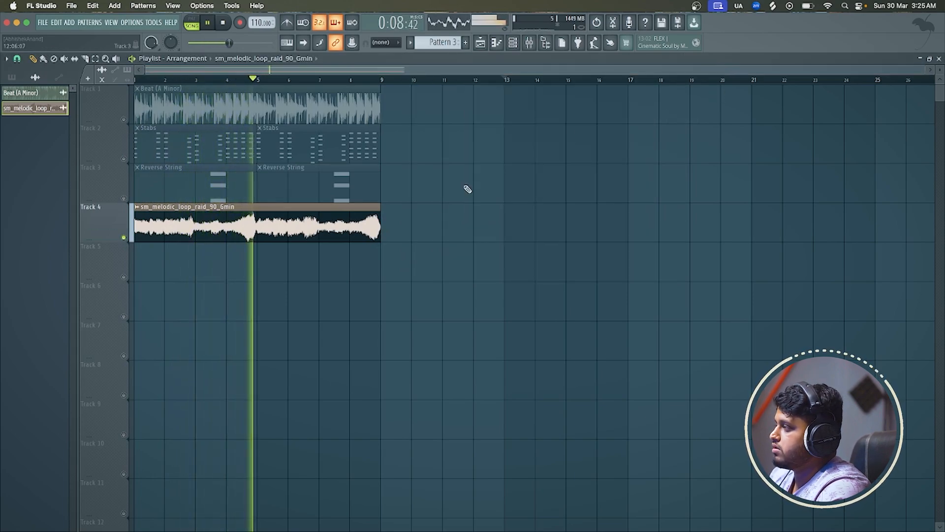
key(space)
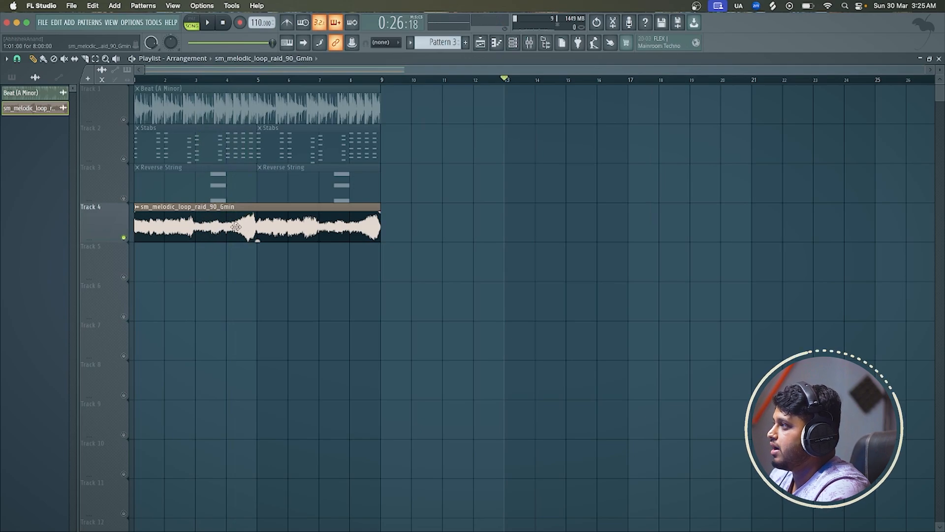
Set the raid loop's pitch shift to +300 cents in its time-stretching settings
double_click(236, 227)
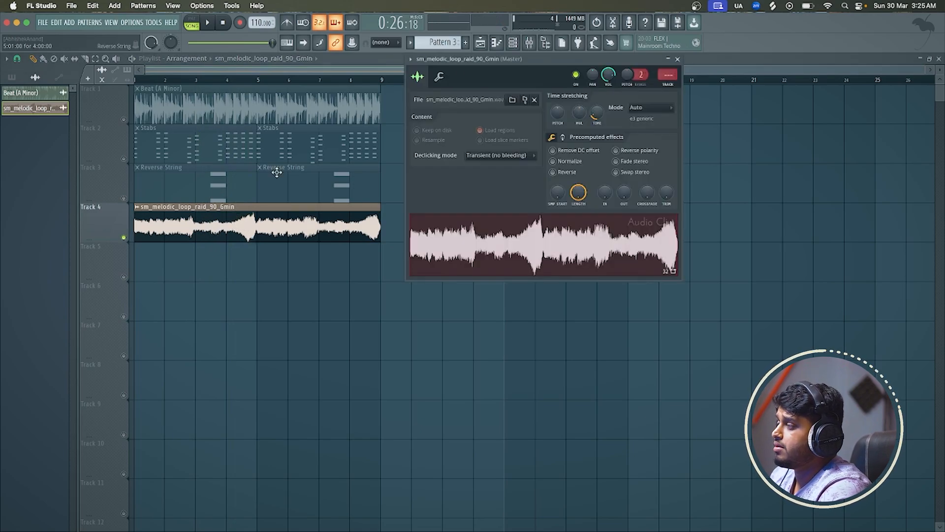
click(442, 80)
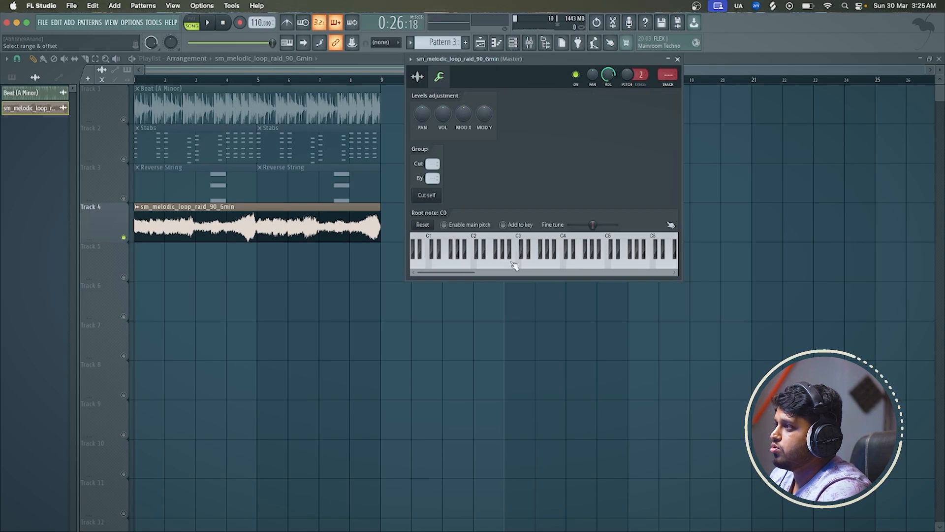
click(418, 77)
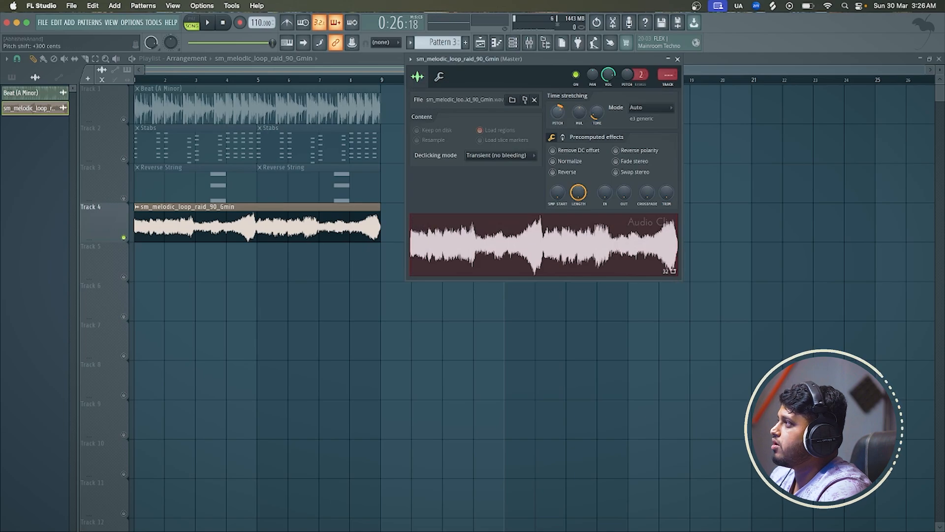
click(371, 70)
Move the beat, Stabs and Reverse String clips to bar 9, keep the raid loop at bar 1, and unsolo Track 4
key(super+a)
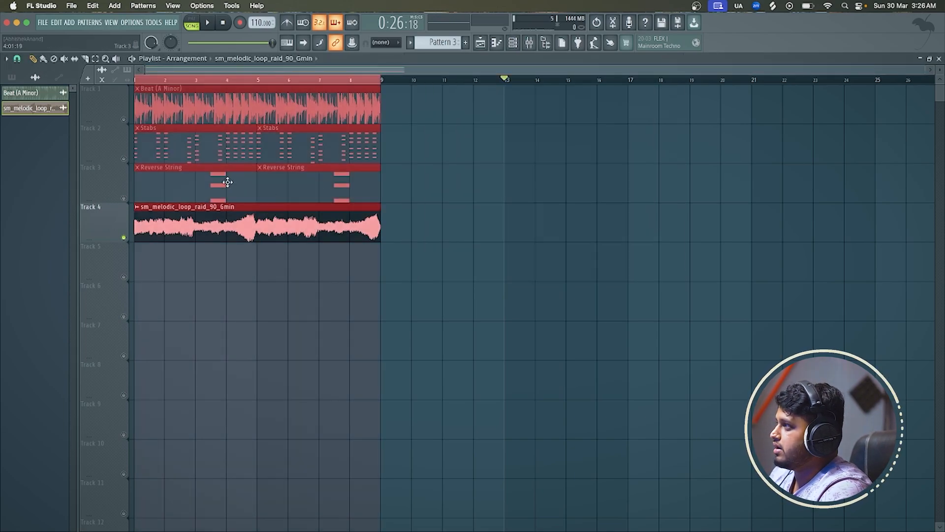
drag(227, 182, 473, 186)
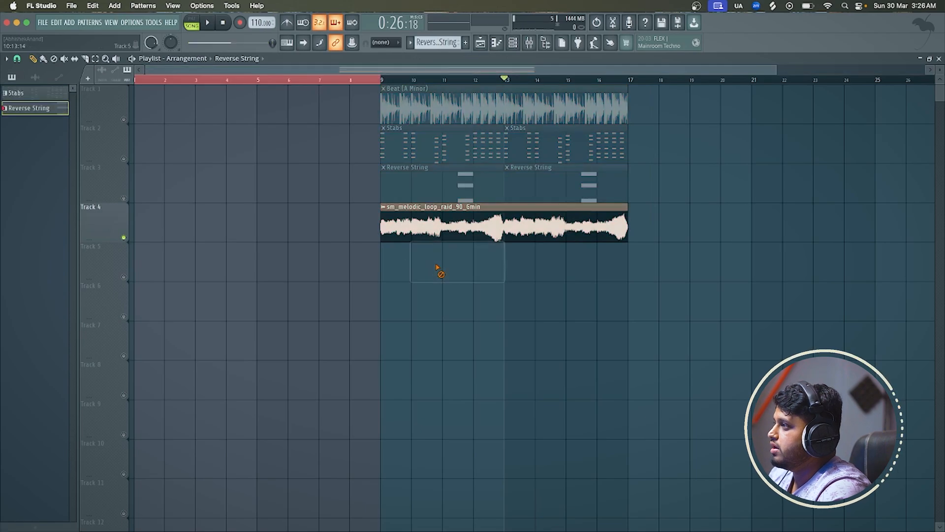
drag(444, 230, 116, 212)
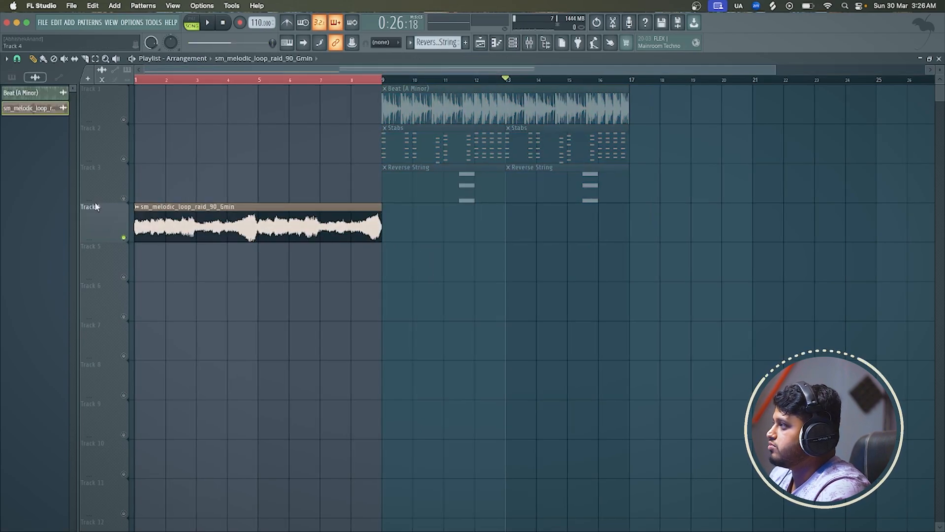
ctrl+click(124, 237)
drag(174, 82, 141, 81)
Play the raid loop from bar 1 and lower its channel volume to about 38%
key(super+a)
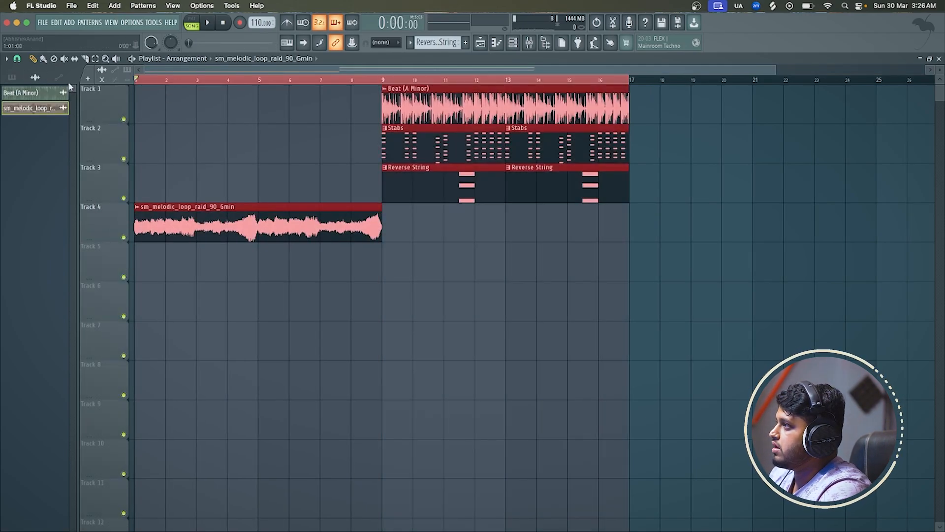
click(358, 272)
right_click(362, 269)
double_click(333, 236)
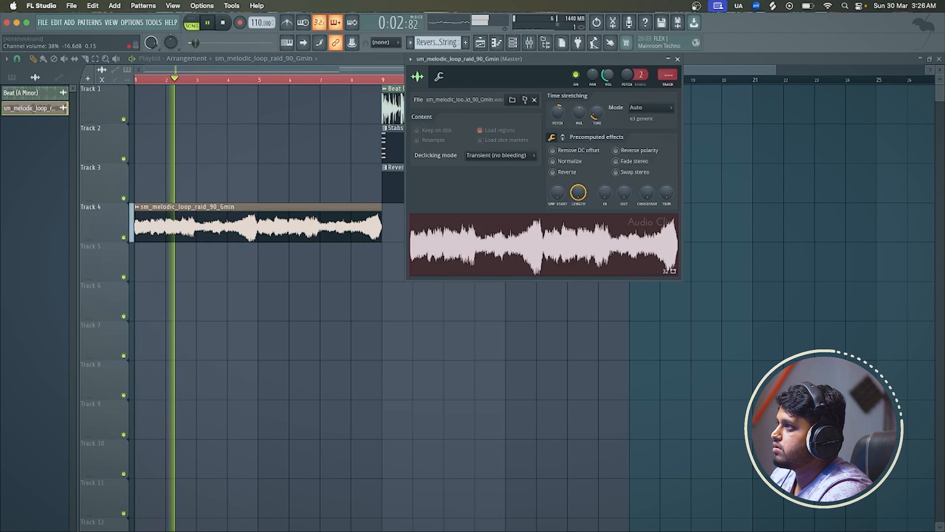
click(678, 59)
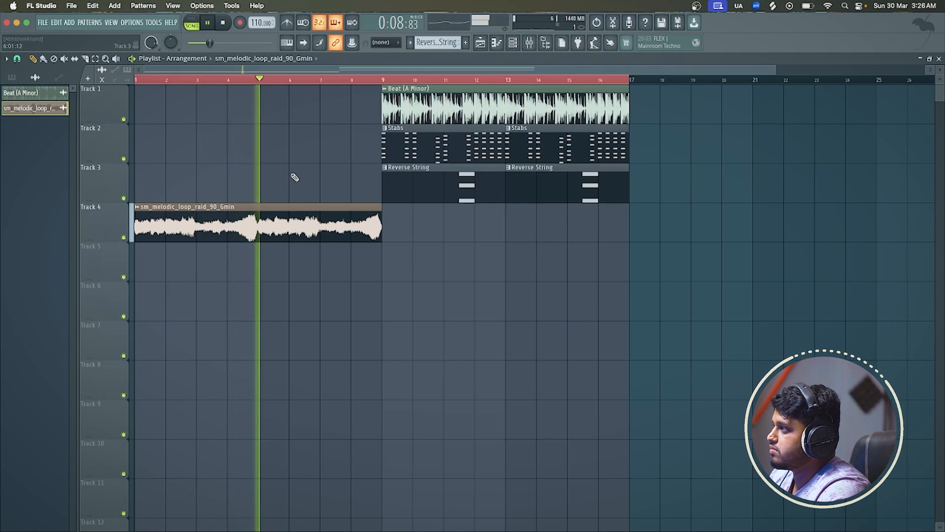
Listen to the rest of the raid loop up to the beat's entry at bar 9
scroll(316, 179, up, 2)
scroll(318, 179, up, 2)
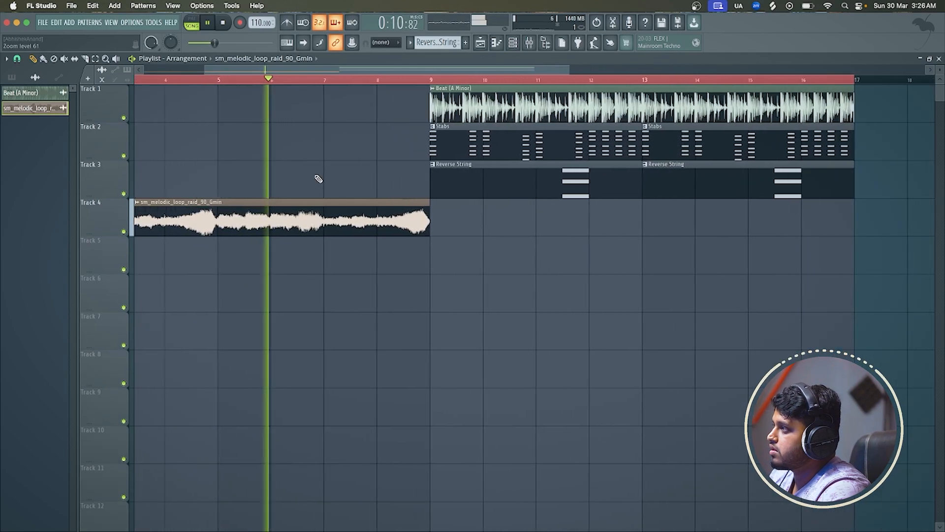
scroll(345, 177, up, 1)
scroll(345, 178, down, 2)
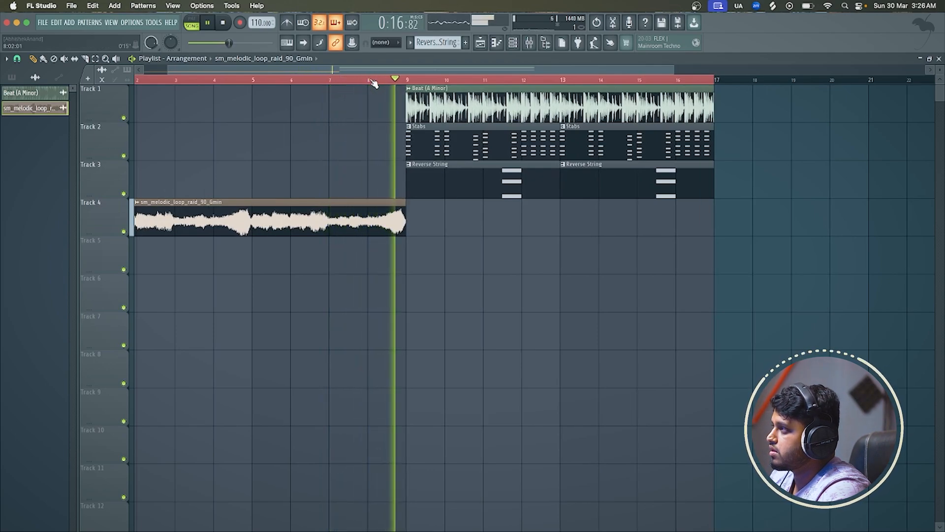
key(space)
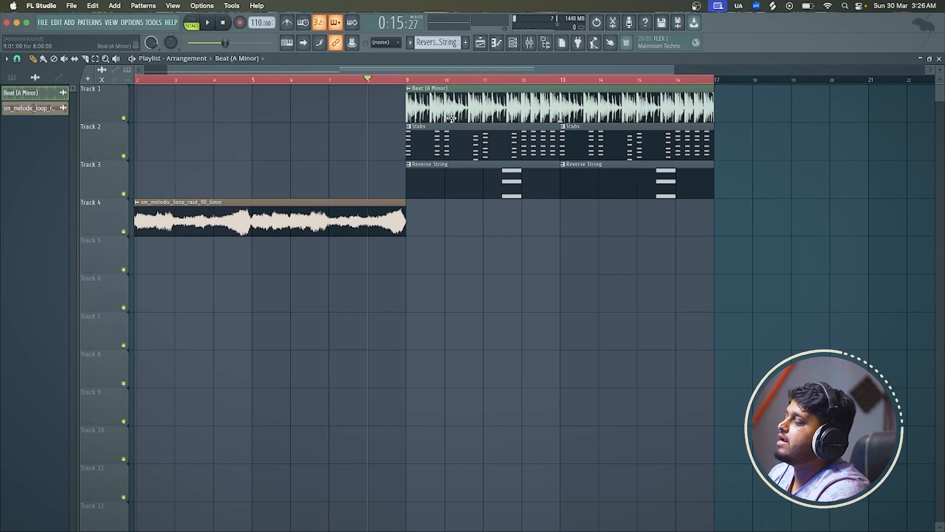
Place a Beat (A Minor) clip at bar 1 on Track 5 under the raid loop and audition it soloed
drag(345, 256, 57, 268)
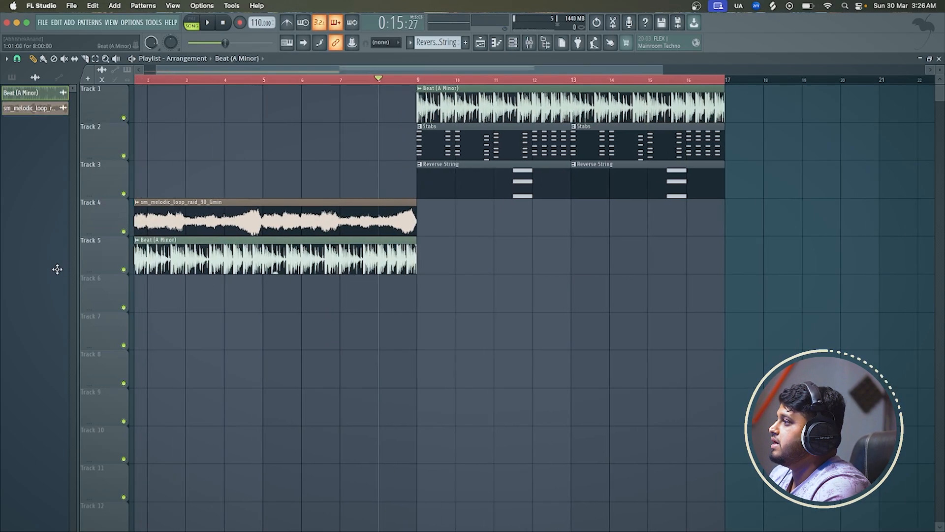
right_click(124, 270)
key(space)
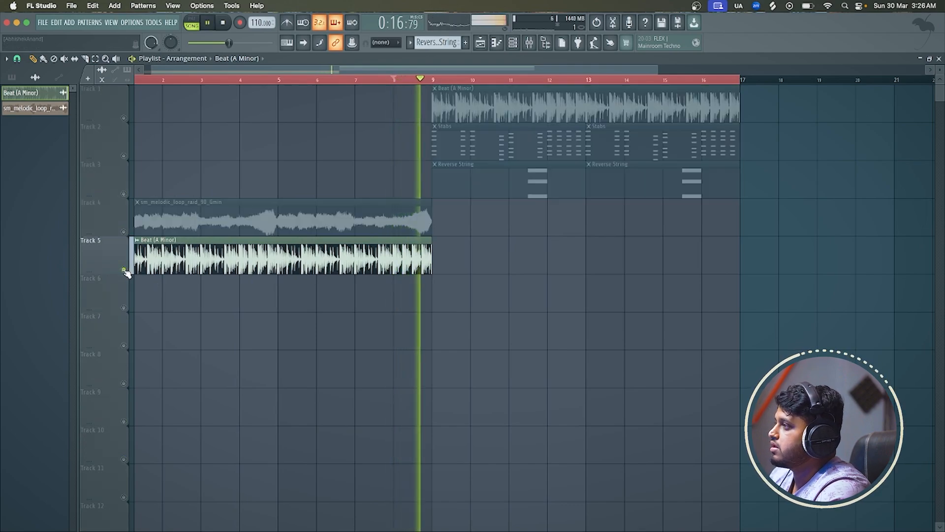
key(space)
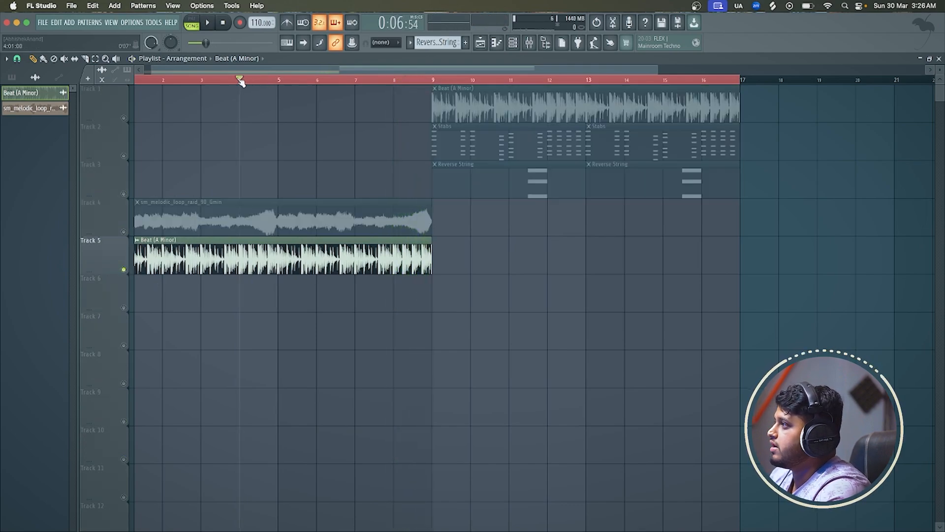
click(240, 82)
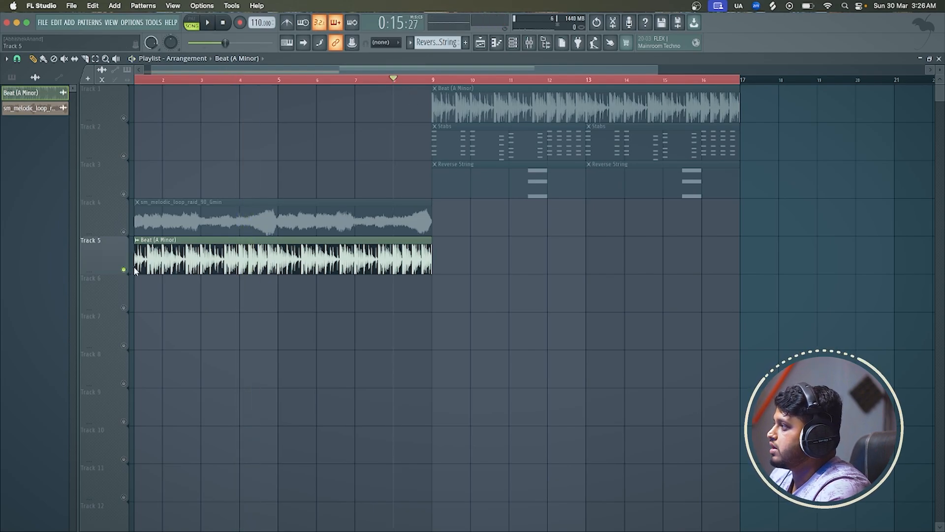
Trim the start of the Track 5 Beat (A Minor) clip to bar 8, playing the soloed clip to check it
scroll(166, 256, left, 1)
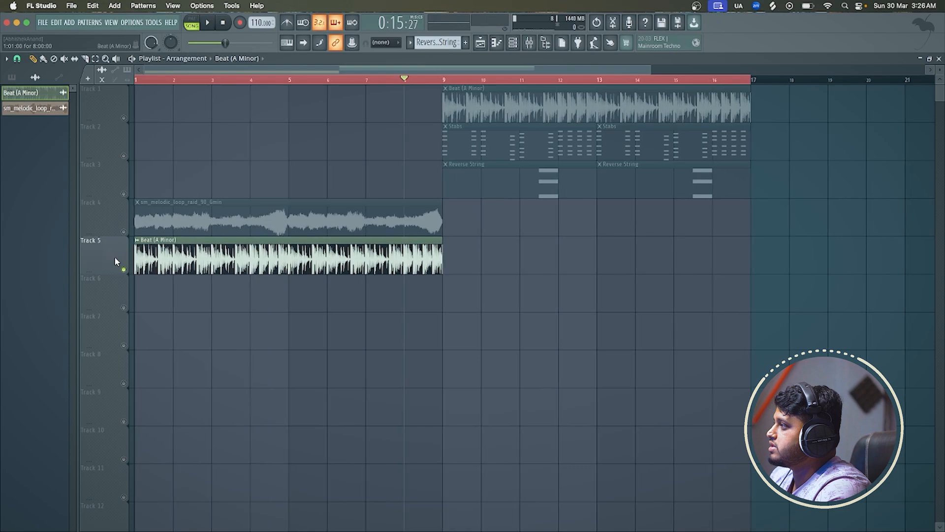
click(135, 241)
click(136, 241)
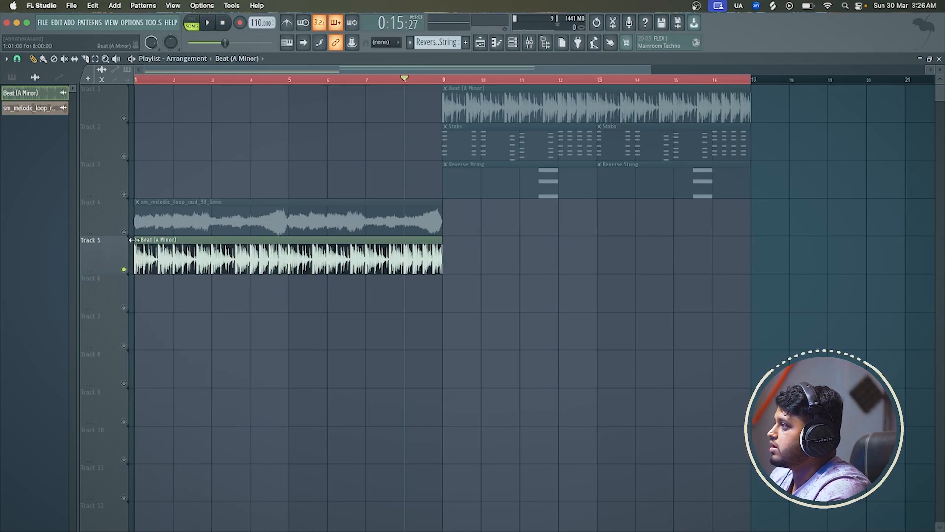
drag(132, 241, 324, 221)
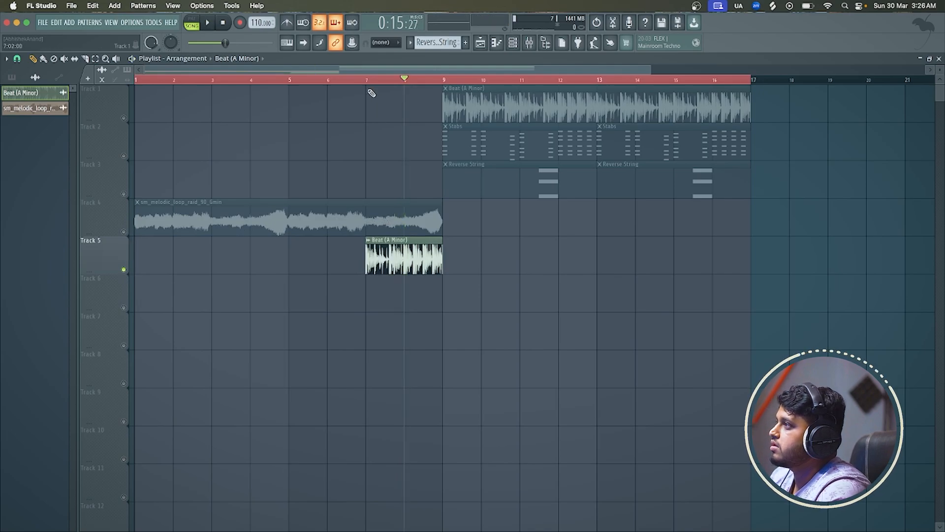
key(space)
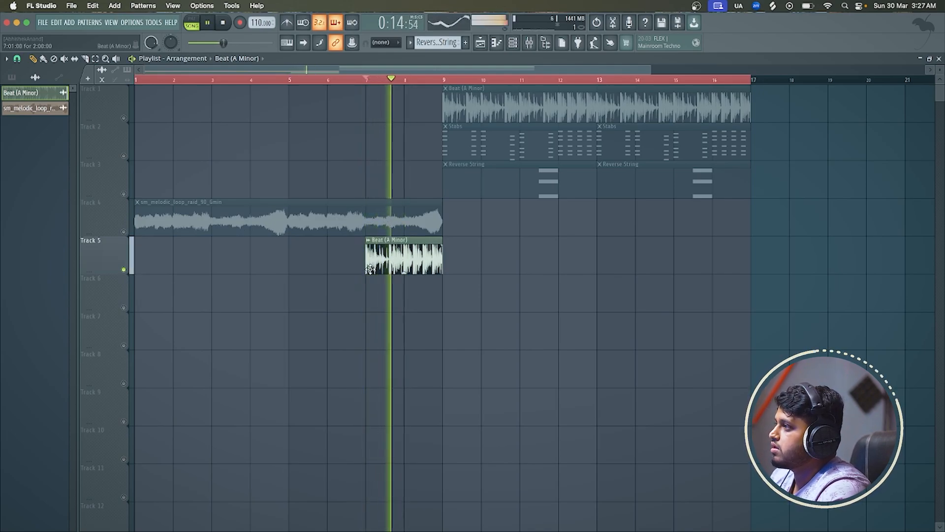
drag(364, 272, 404, 271)
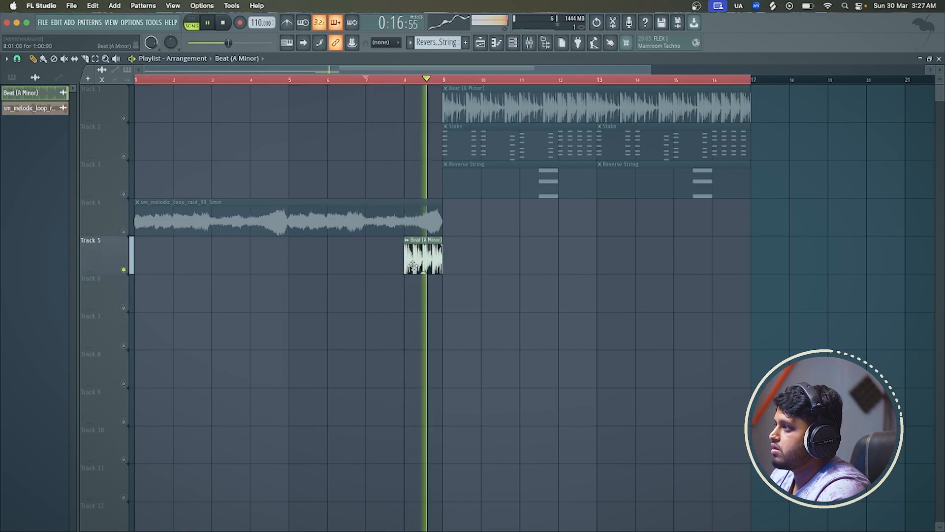
key(space)
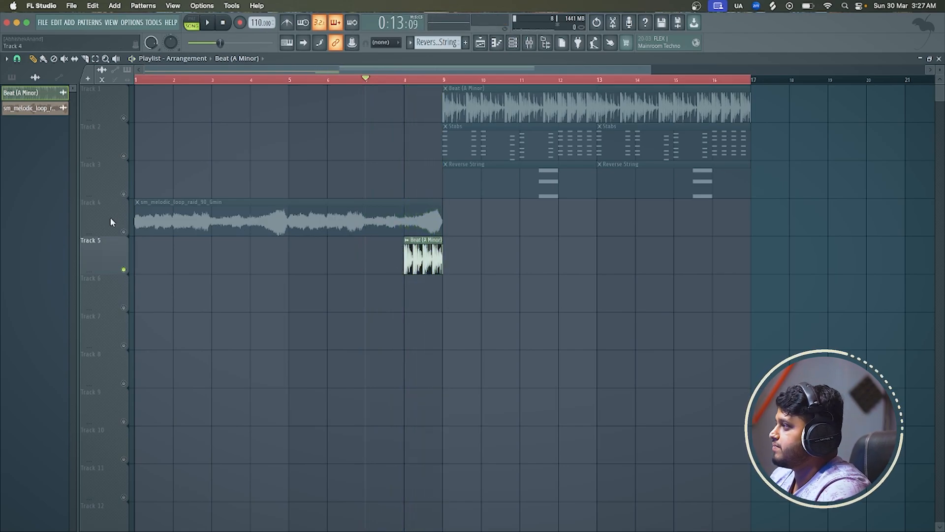
Unsolo Track 5 and play the raid loop with the short beat clip into bar 9
right_click(127, 231)
right_click(126, 231)
key(space)
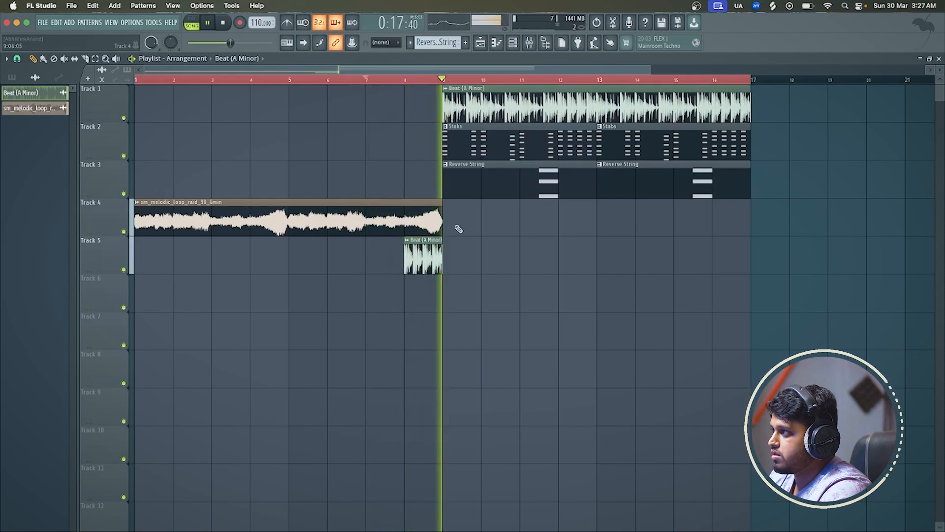
key(space)
Extend the end of the raid loop clip on Track 4 to bar 9 and play through the beat's entry
scroll(404, 231, down, 2)
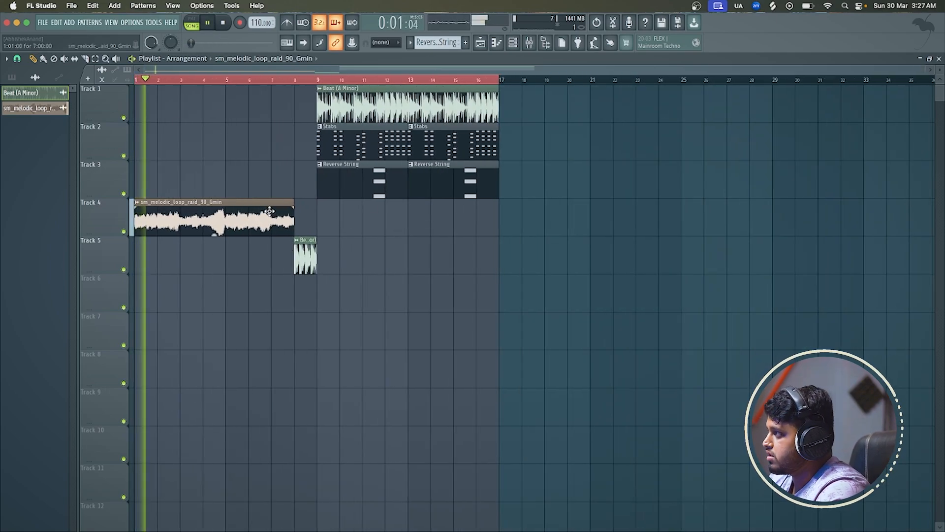
scroll(275, 250, down, 2)
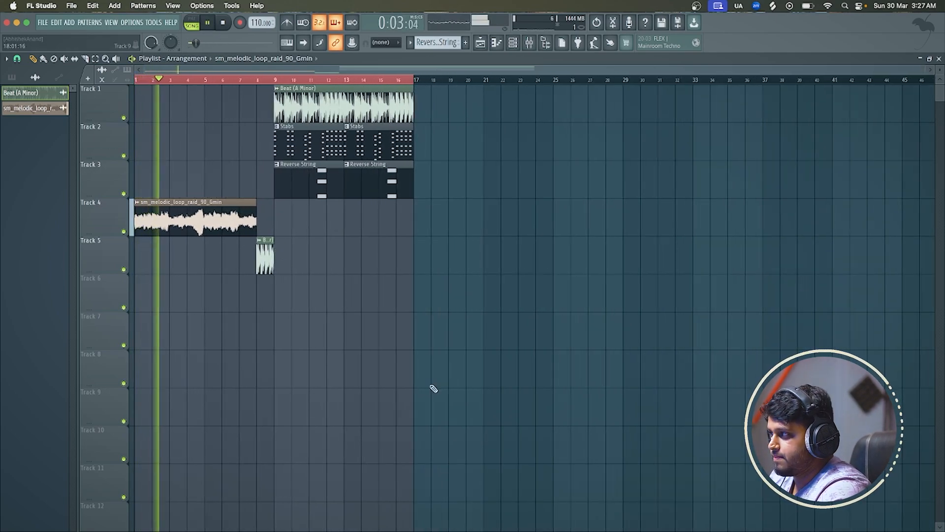
scroll(232, 264, up, 2)
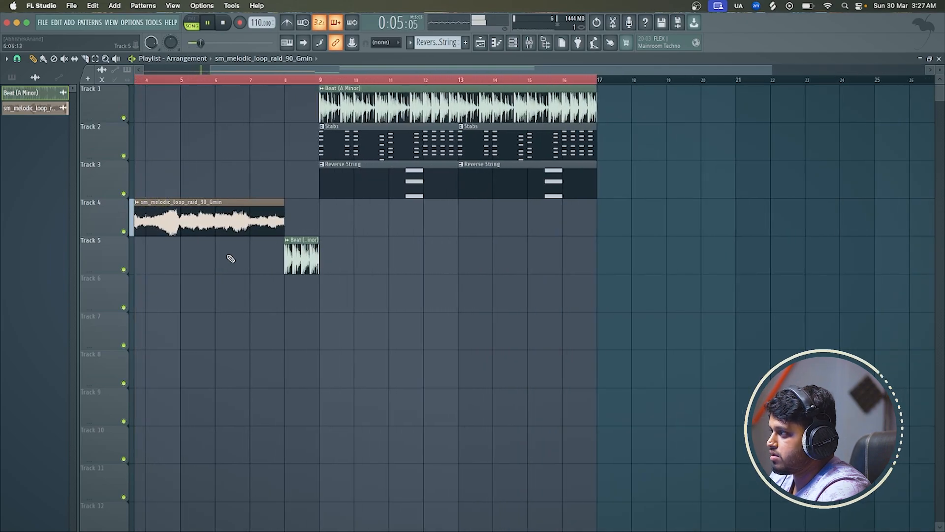
scroll(225, 241, up, 2)
scroll(312, 183, up, 1)
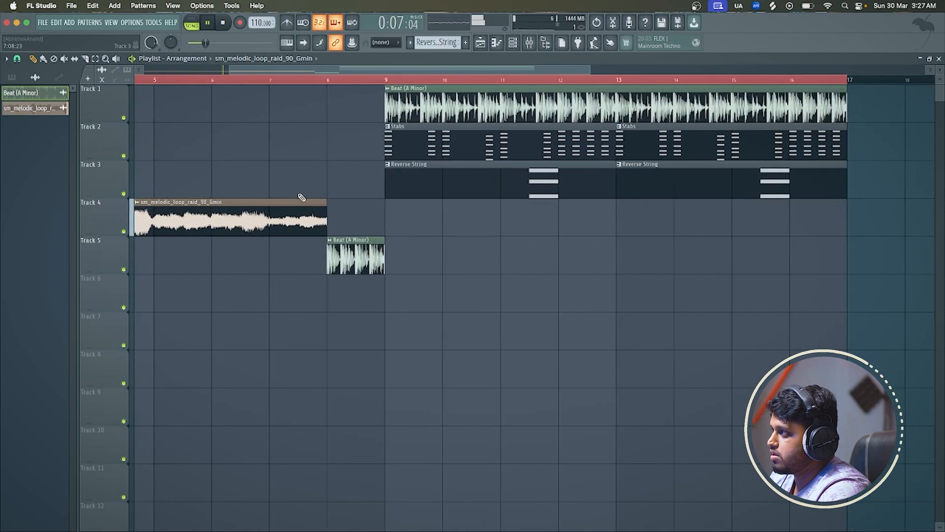
scroll(301, 197, down, 1)
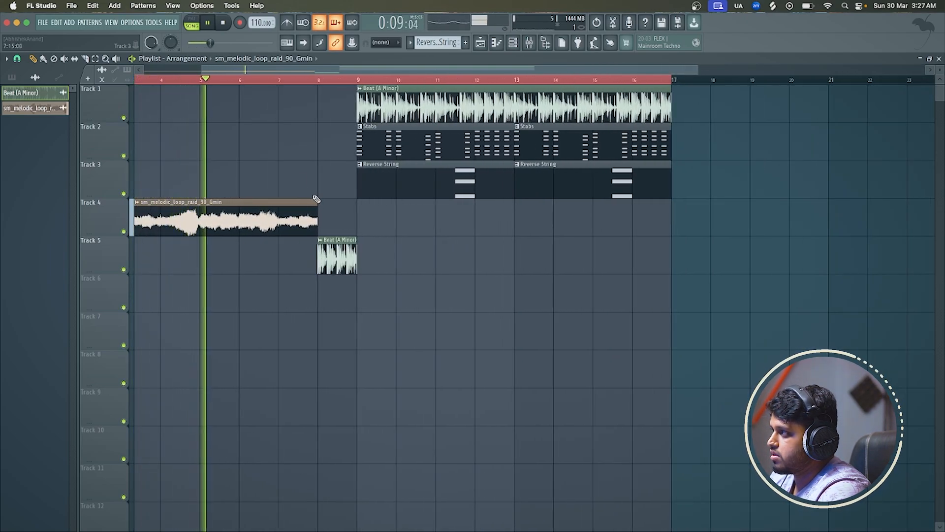
drag(318, 202, 358, 202)
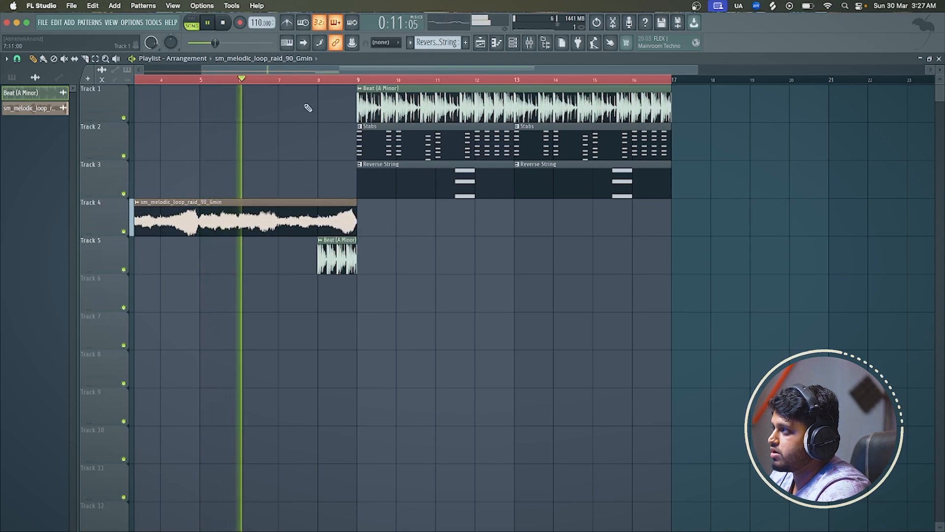
scroll(321, 106, up, 2)
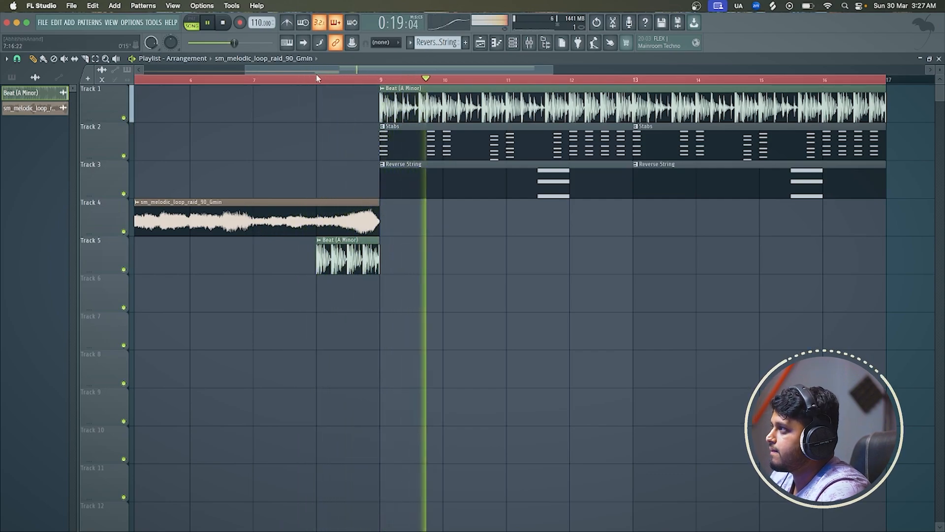
scroll(364, 210, down, 3)
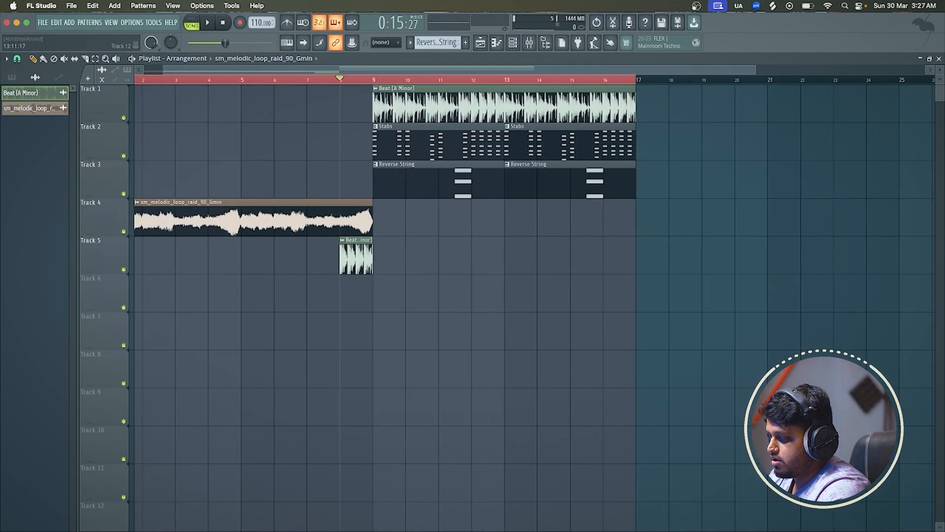
Switch to Splice and search its samples for "guitar"
key(super+Tab)
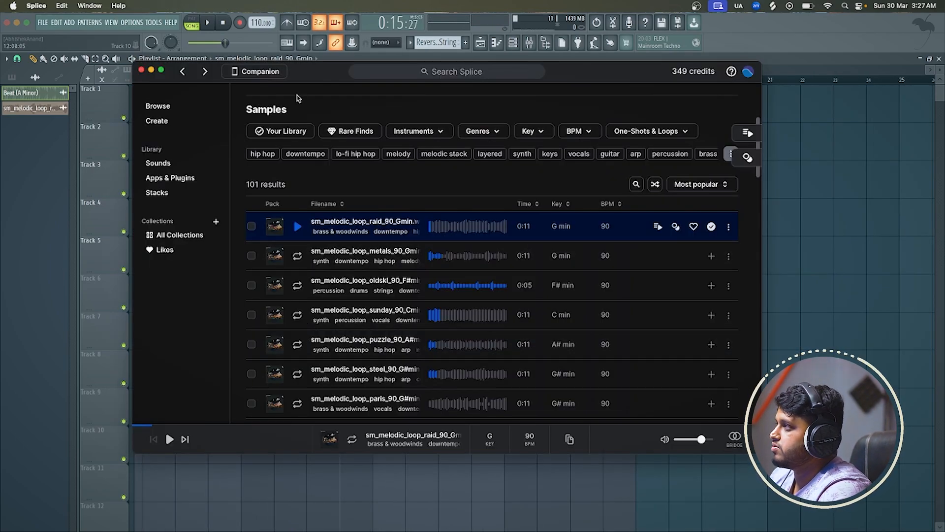
click(448, 67)
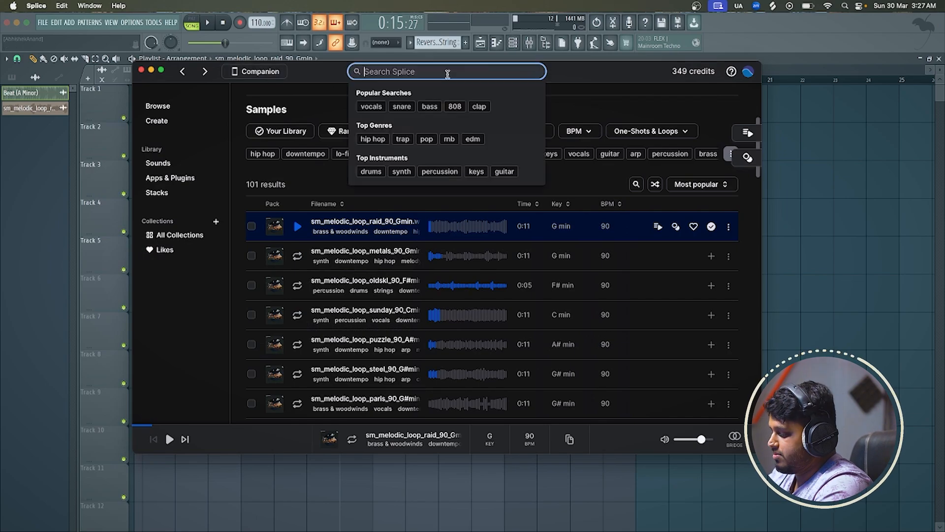
text(guitar)
key(Return)
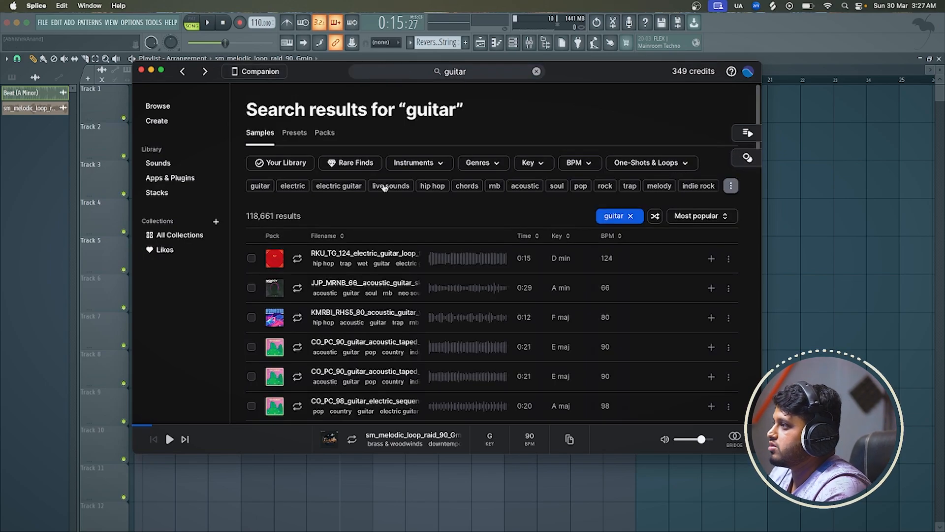
Audition the first guitar results, from the JJP_MRNB_66 acoustic guitar down to the 91V_JVR_104 melodic stack
click(297, 287)
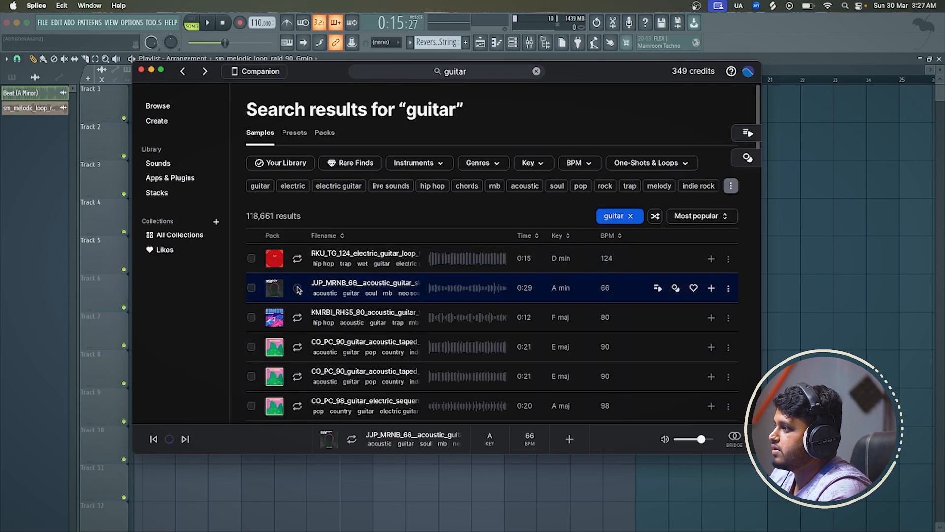
click(298, 317)
scroll(299, 319, down, 2)
click(299, 319)
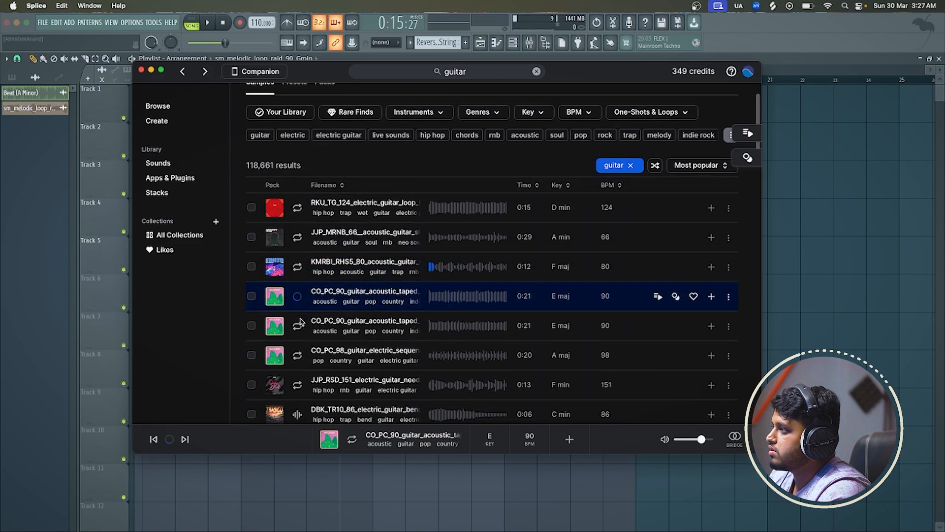
scroll(300, 322, down, 2)
click(300, 323)
scroll(298, 329, down, 2)
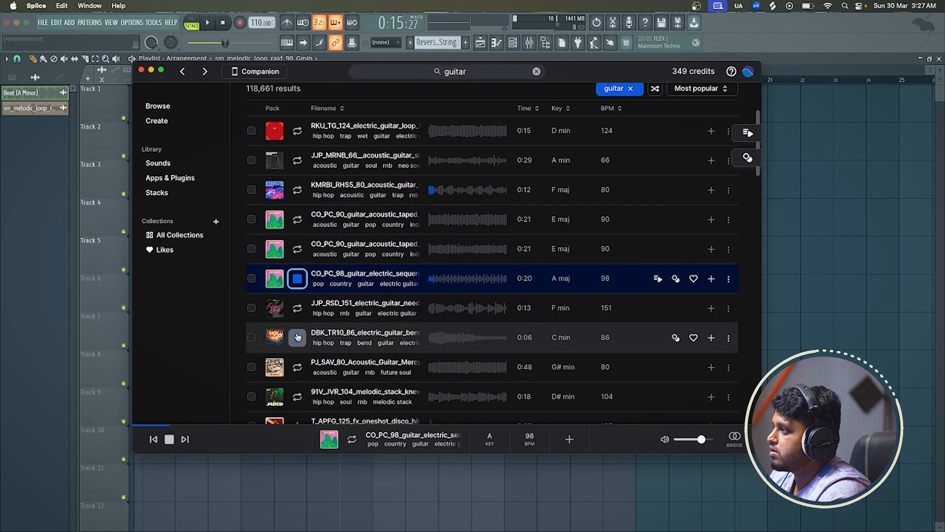
click(297, 337)
scroll(296, 336, down, 2)
click(297, 331)
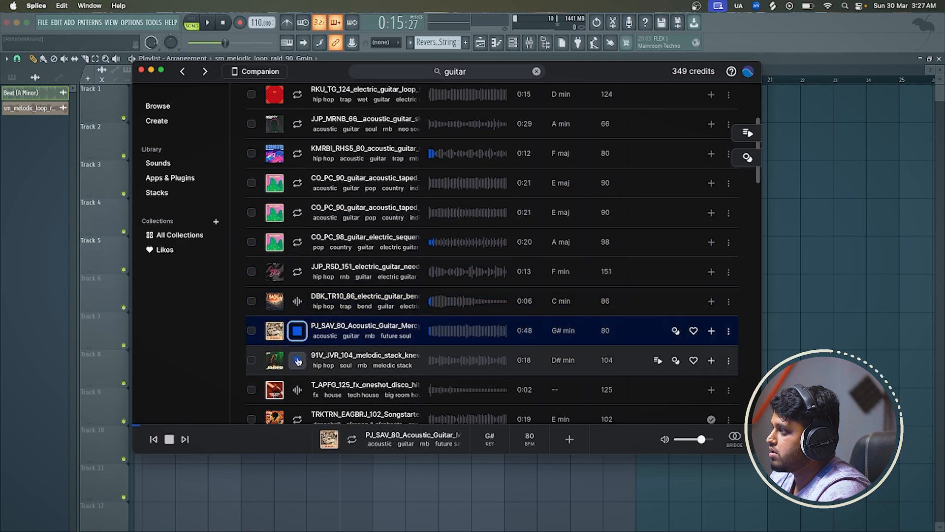
click(297, 361)
scroll(297, 362, down, 15)
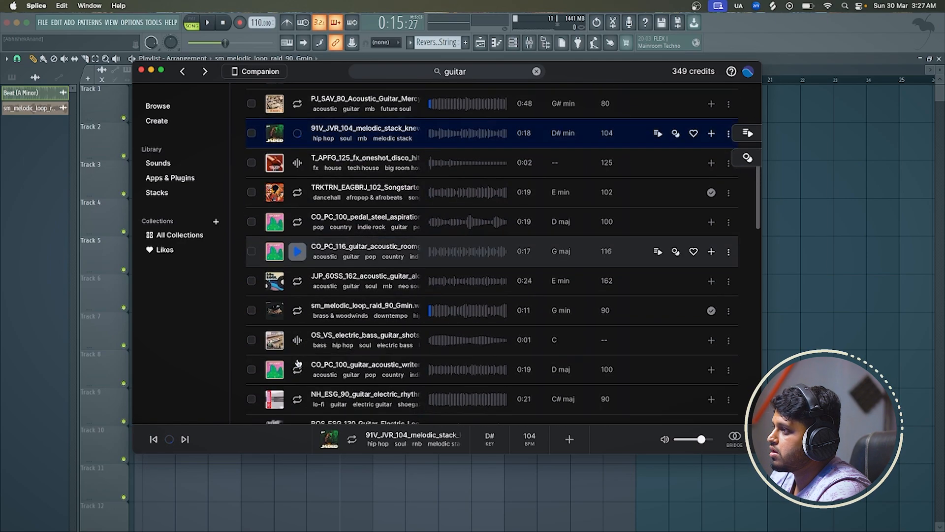
Audition further guitar results, from sm_melodic_loop_raid_90_Gmin down to the OS_AD_145 acoustic guitar melody
click(293, 309)
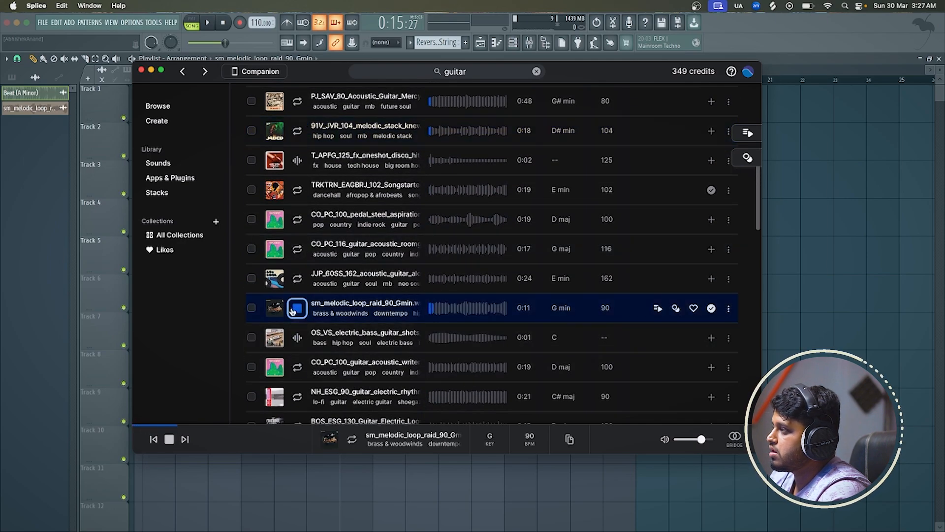
click(297, 338)
scroll(297, 340, down, 1)
click(296, 346)
scroll(296, 344, down, 4)
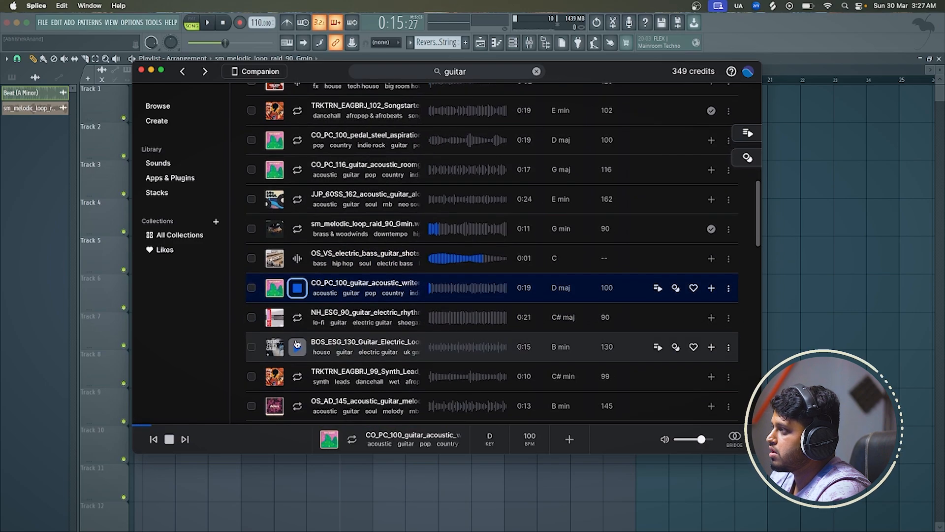
click(296, 317)
scroll(297, 317, down, 3)
click(298, 330)
scroll(298, 336, down, 2)
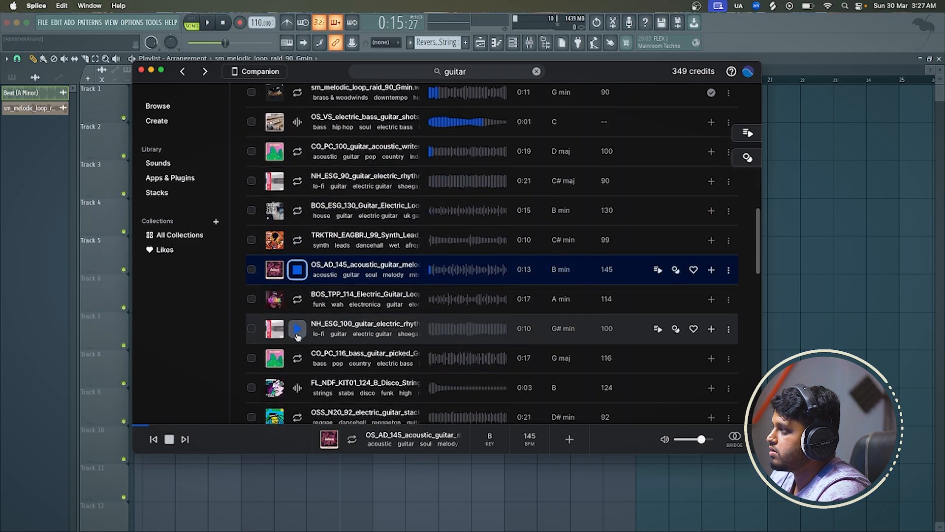
Compare the BOS_TPP_114 electric guitar loop with the NH_ESG_100 electric rhythm loop, and replay BOS_TPP_114
click(299, 295)
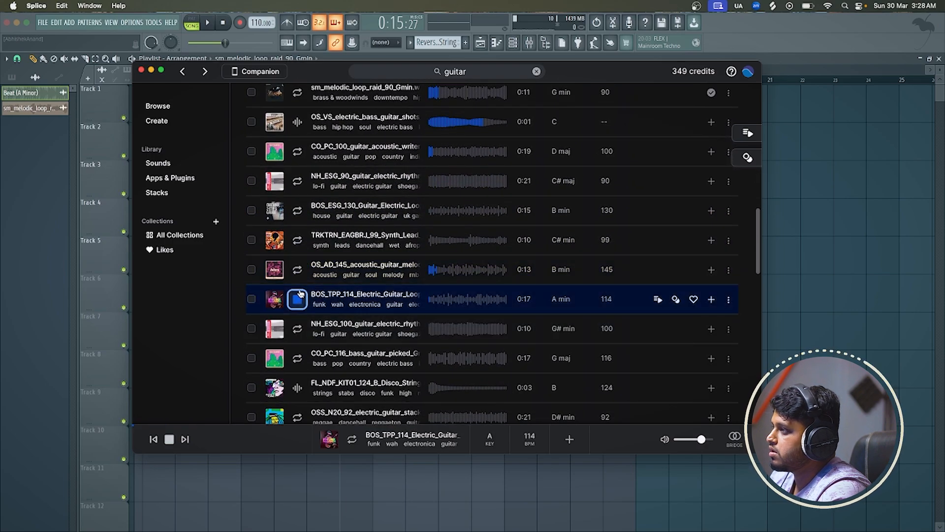
click(297, 328)
scroll(297, 327, down, 1)
click(294, 279)
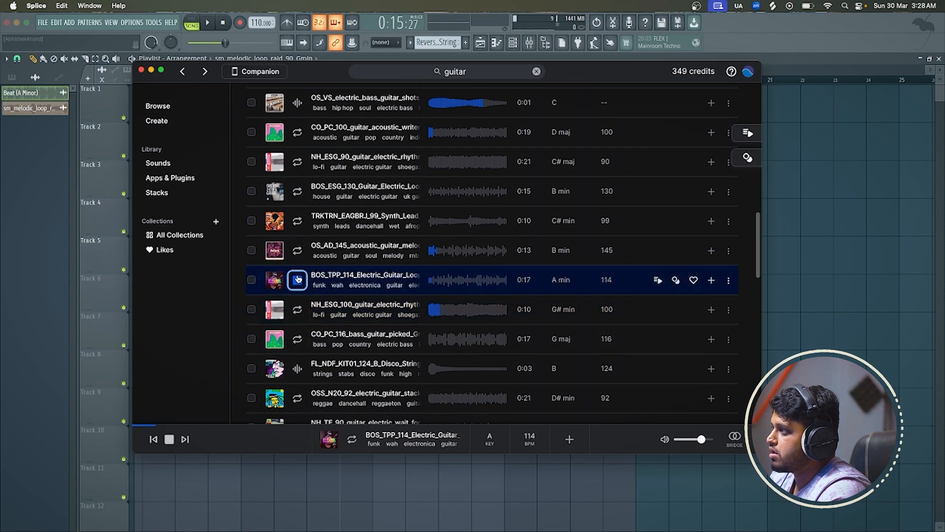
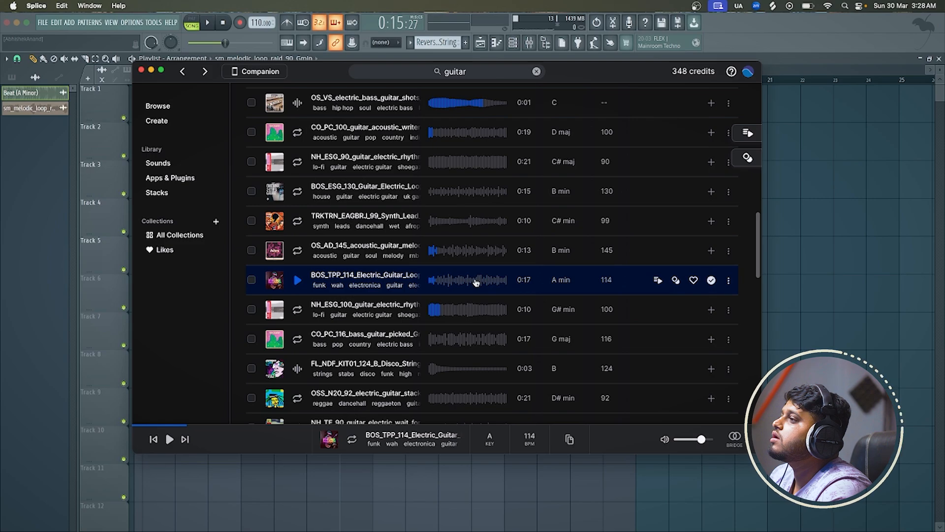
Place the BOS_TPP_114 electric guitar loop on Track 6 at bar 9 and time-stretch it to 8 bars in Auto mode
drag(760, 291, 441, 308)
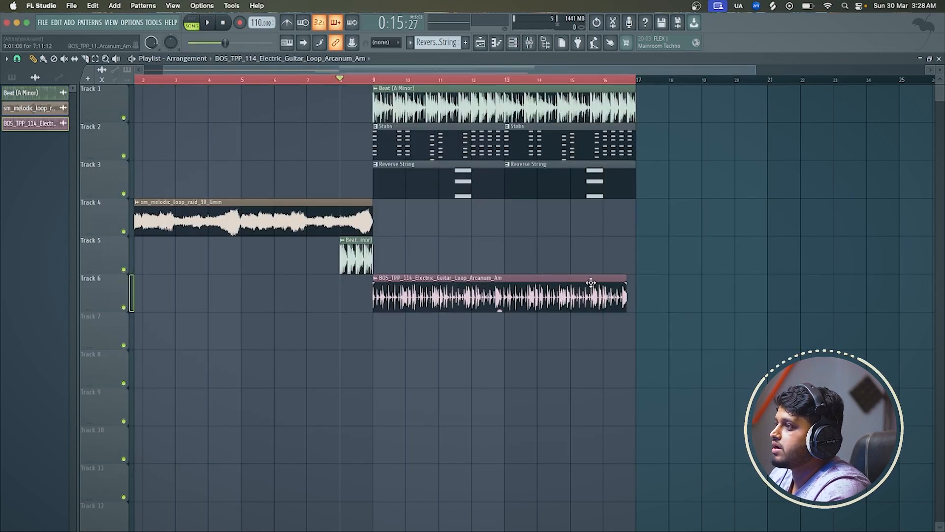
double_click(541, 294)
mouse_move(234, 176)
mouse_down()
mouse_move(234, 147)
mouse_move(233, 158)
mouse_up()
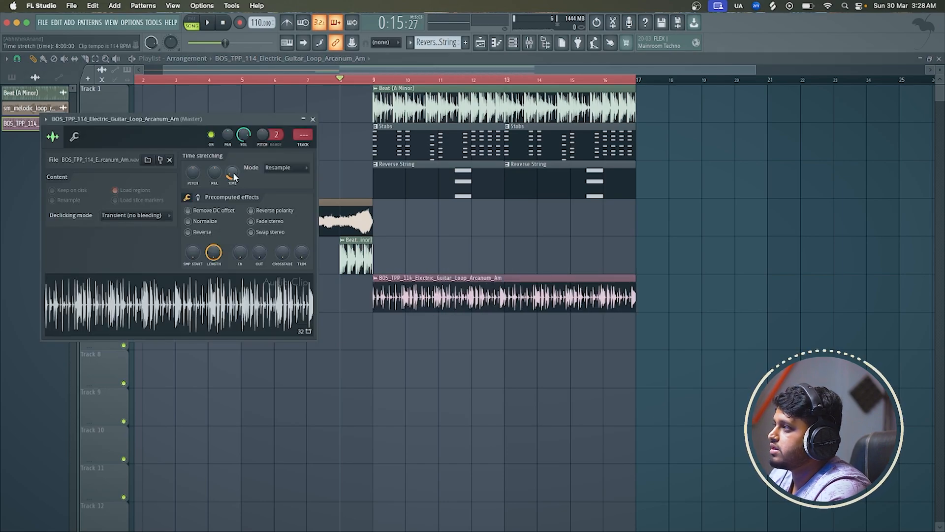
click(289, 166)
click(298, 177)
Play the arrangement with the BOS_TPP_114 guitar loop and lower the clip's volume
key(space)
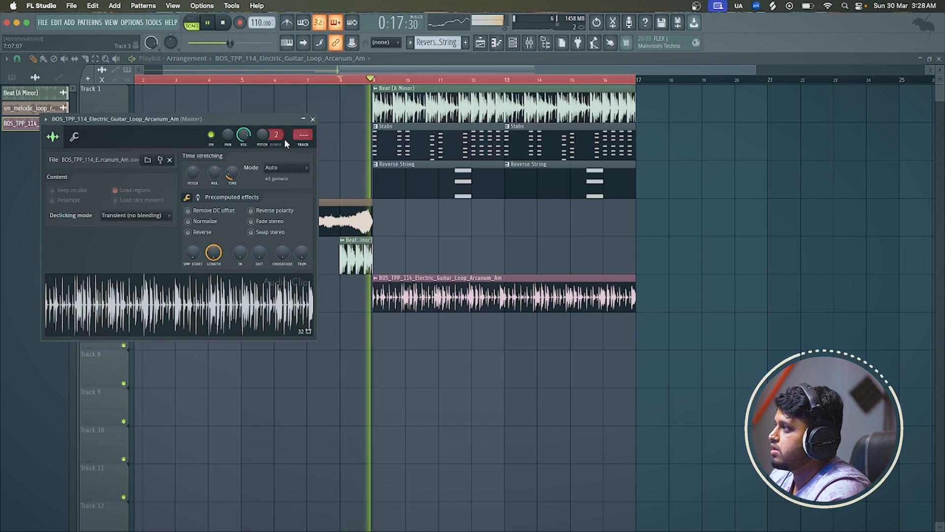
drag(243, 134, 243, 157)
click(313, 119)
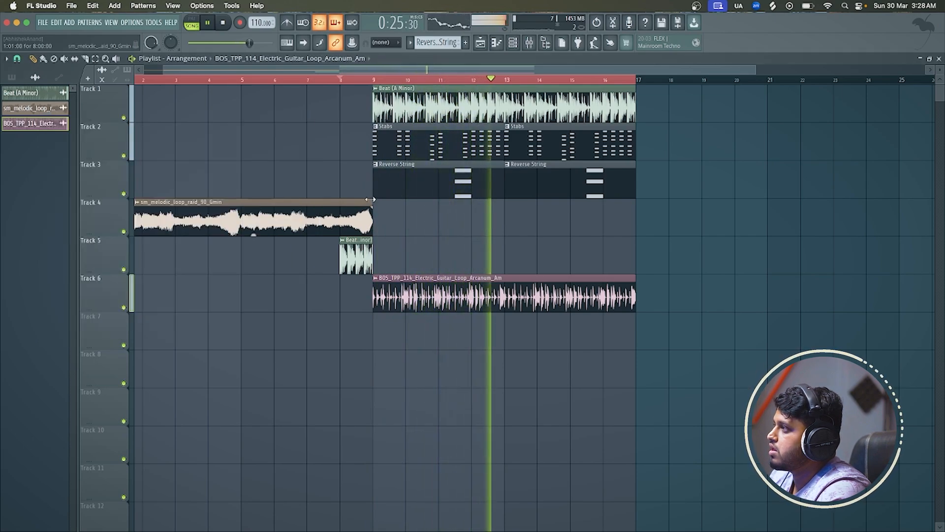
Delete the sm_melodic_loop_raid_90_Gmin intro clip from Track 4
drag(370, 200, 340, 200)
key(space)
scroll(353, 200, down, 3)
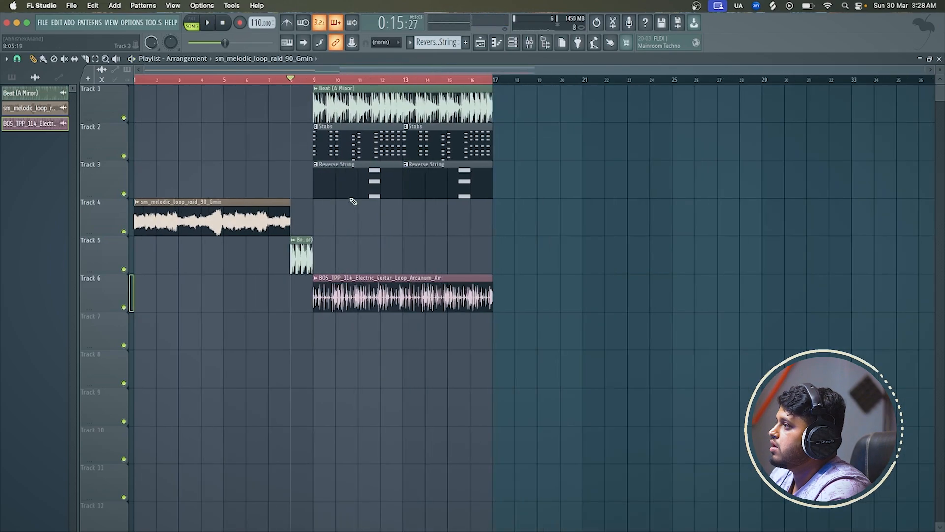
right_click(222, 213)
Play from bar 8 to hear the beat with the BOS_TPP_114 guitar loop
key(space)
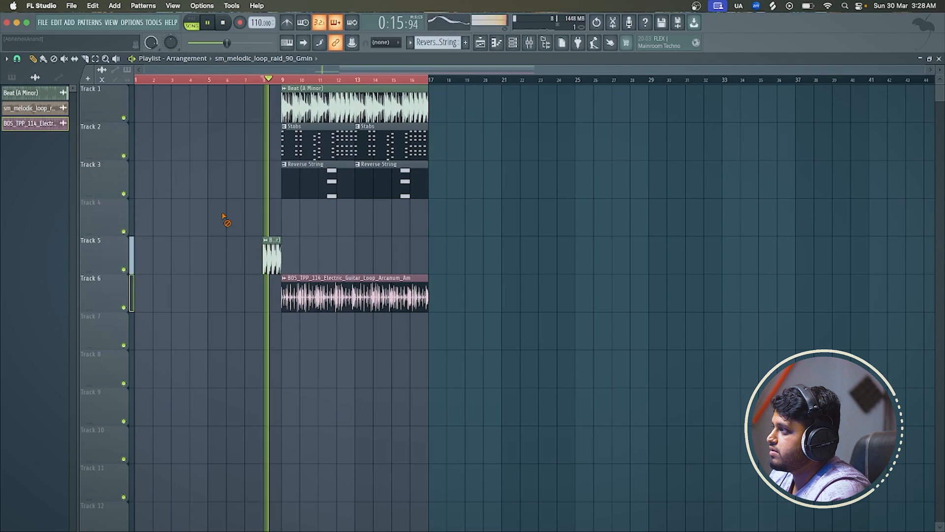
scroll(231, 212, up, 3)
scroll(351, 214, up, 3)
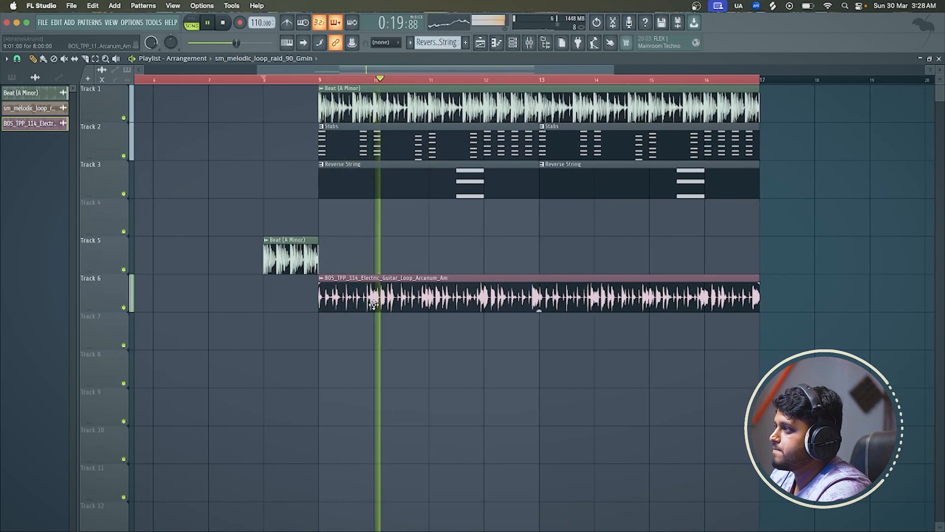
scroll(373, 300, down, 1)
key(space)
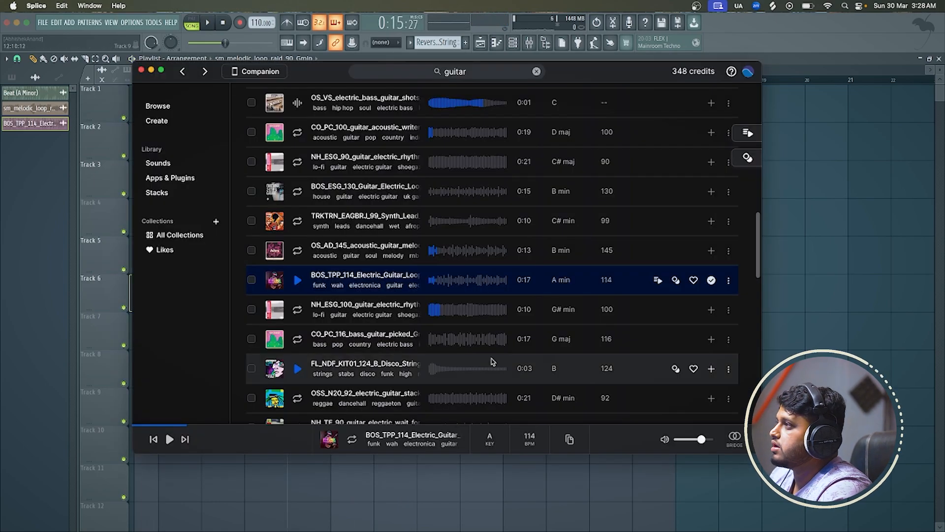
Switch back to Splice and audition the guitar results from the CO_PC_116 picked bass down to the TRKTRN_EAGBRJ_102 G# minor loop
click(297, 339)
scroll(298, 340, down, 2)
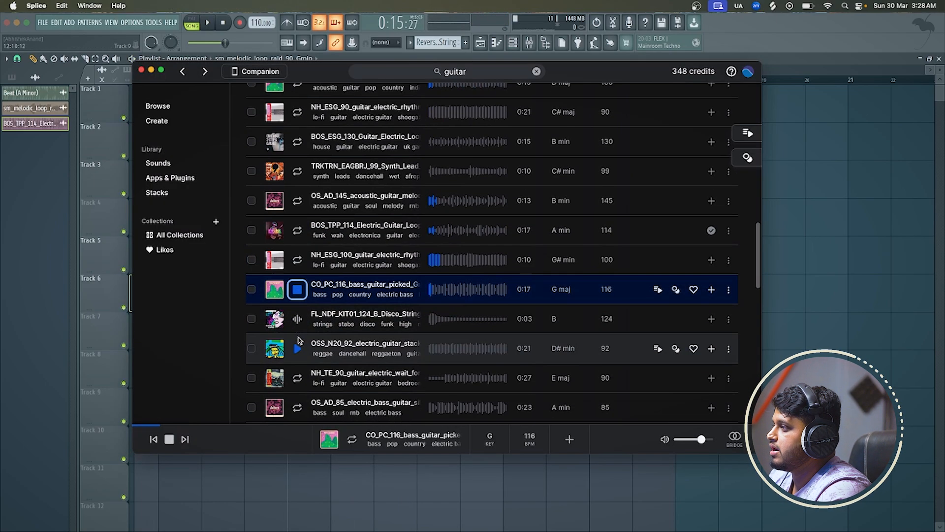
click(297, 340)
scroll(298, 347, down, 1)
click(297, 339)
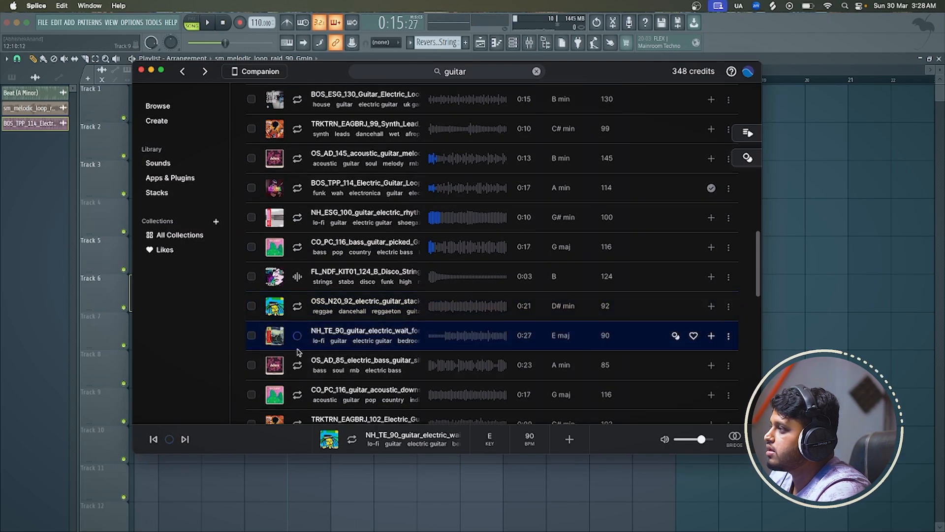
click(298, 357)
scroll(299, 365, down, 3)
click(298, 342)
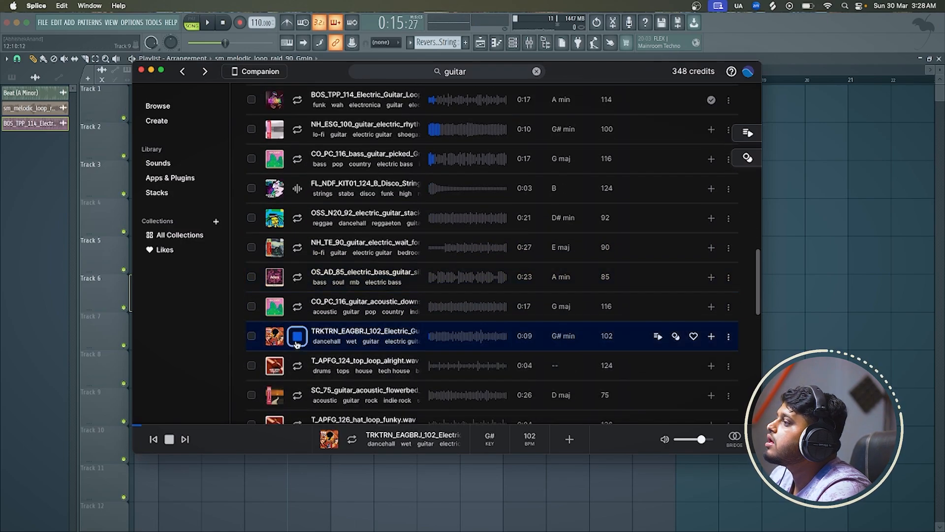
Audition more Splice results, from T_APFG_124_top_loop_alright down to the JT_PV1_110 acoustic guitar loop
scroll(297, 344, down, 1)
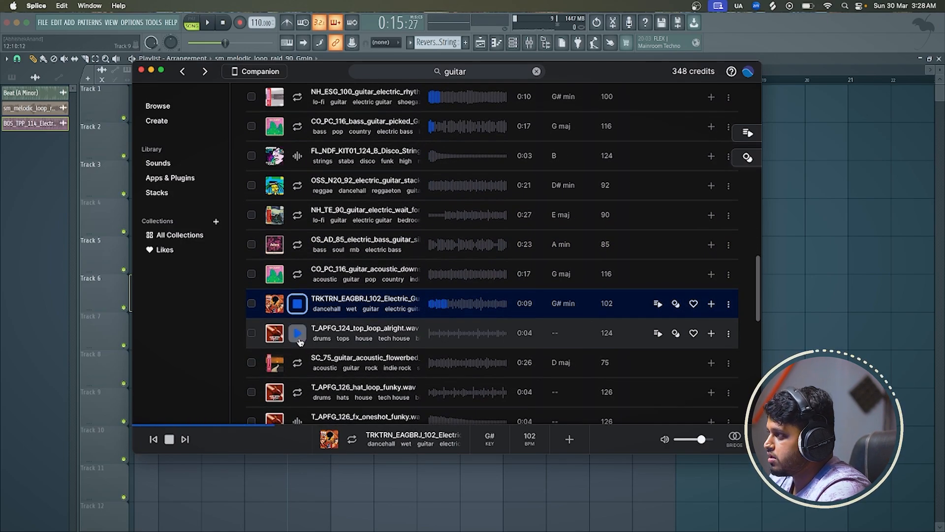
click(298, 339)
click(298, 364)
scroll(298, 365, down, 1)
click(299, 364)
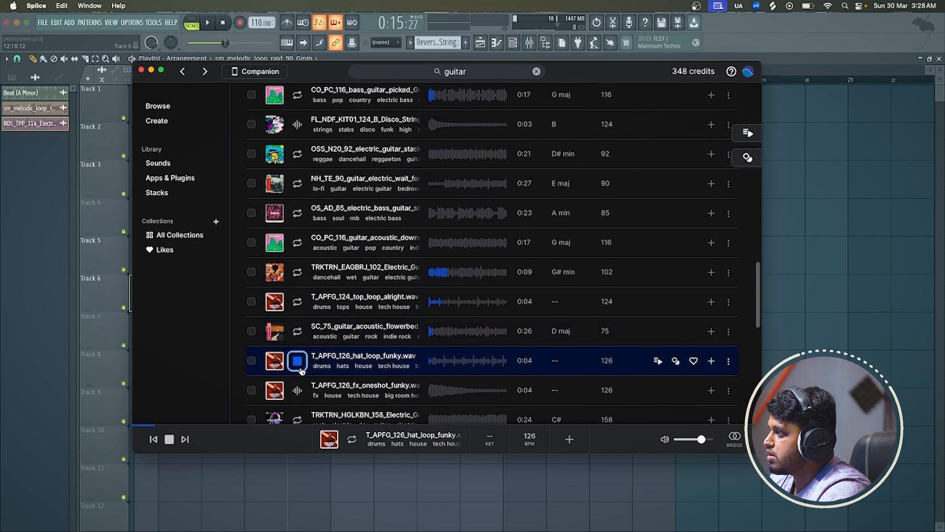
click(298, 390)
scroll(299, 390, down, 3)
click(298, 385)
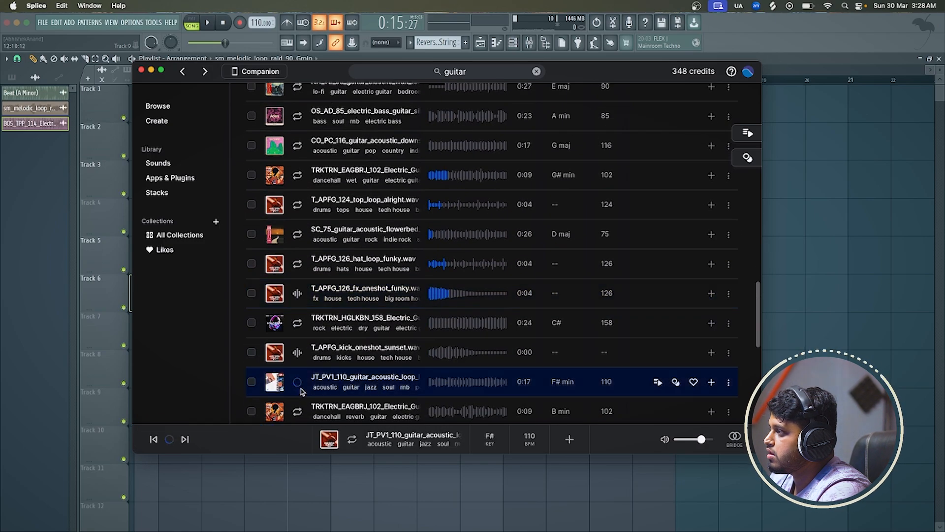
scroll(301, 389, down, 1)
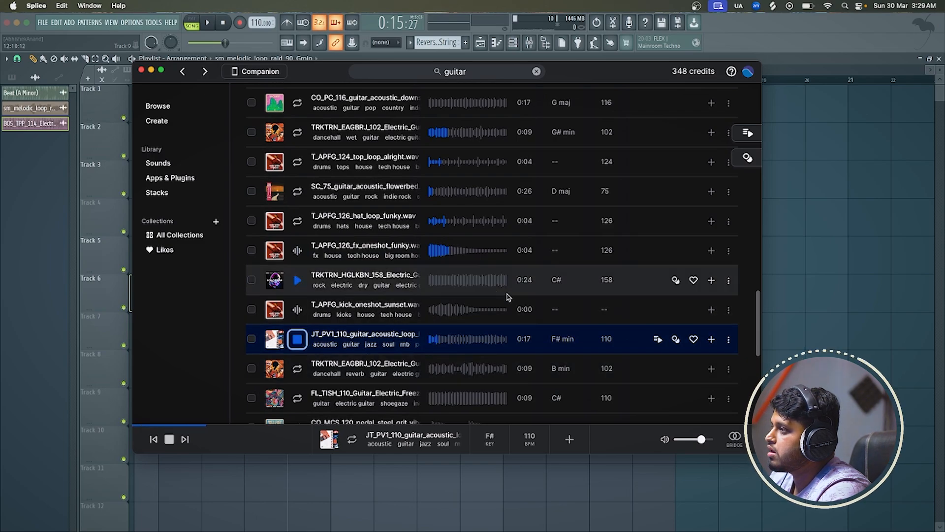
Audition the TRKTRN_EAGBRJ_102 B minor electric guitar loop and place it in the FL Studio playlist at bar 5
click(297, 370)
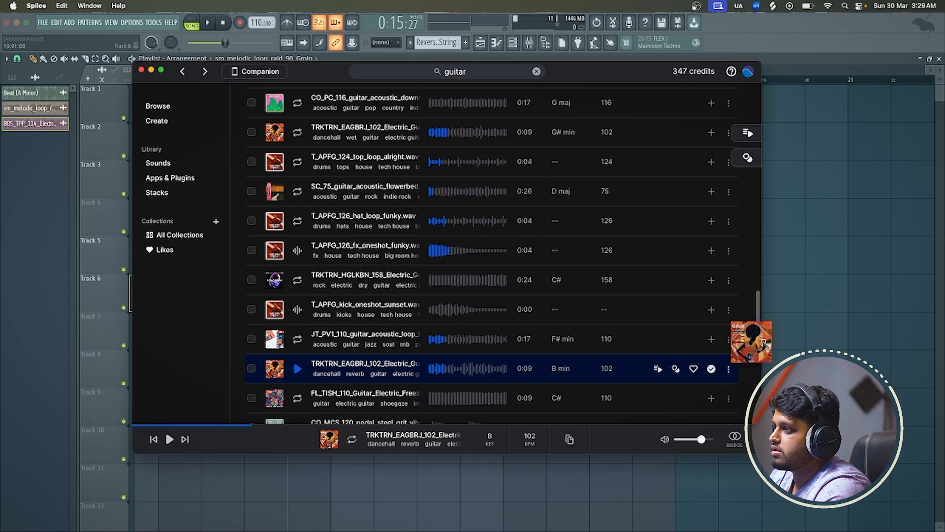
drag(763, 342, 790, 344)
drag(844, 330, 376, 376)
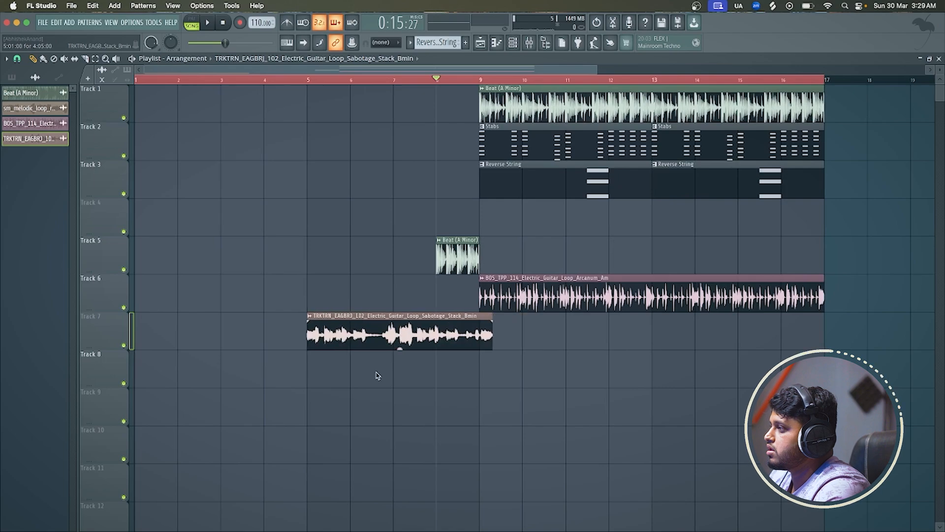
Time-stretch the TRKTRN_EAGBRJ_102 clip to 4 bars in Auto mode and shift its pitch by -200 cents
double_click(377, 362)
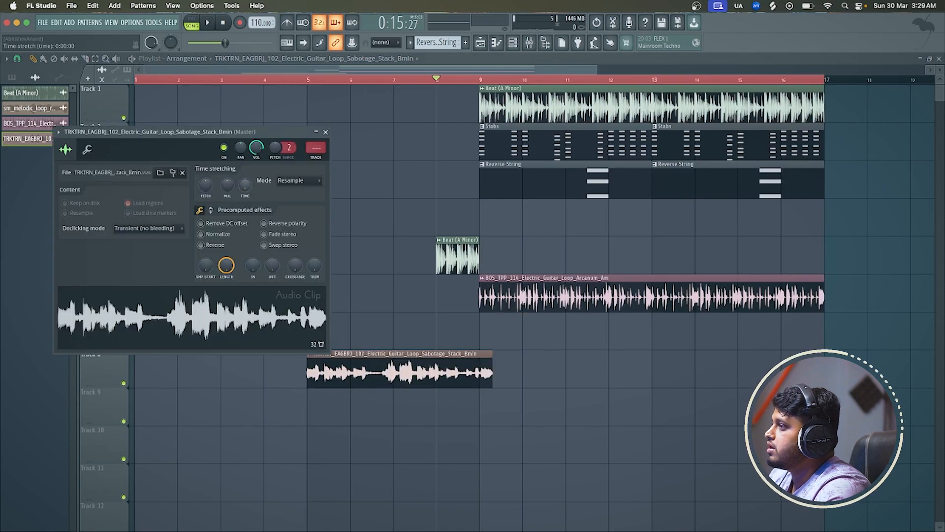
drag(245, 184, 245, 170)
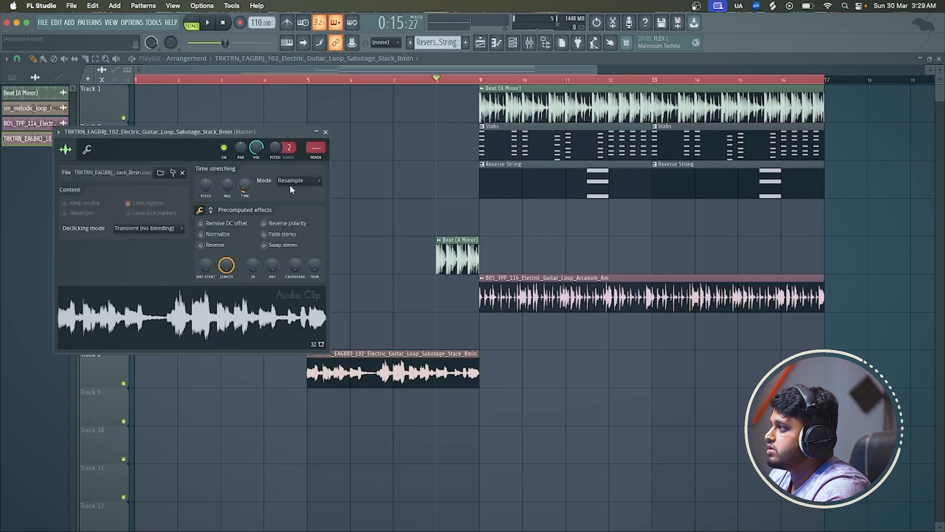
click(311, 180)
click(329, 192)
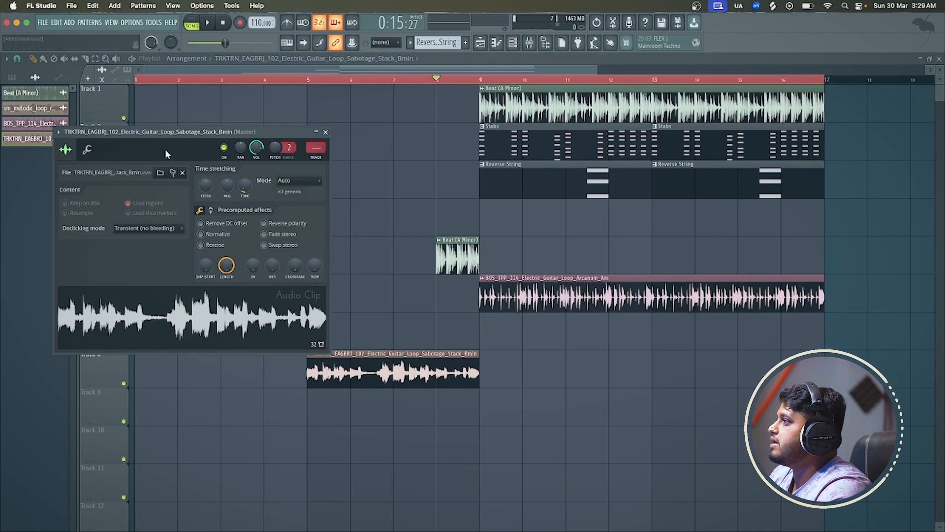
click(88, 150)
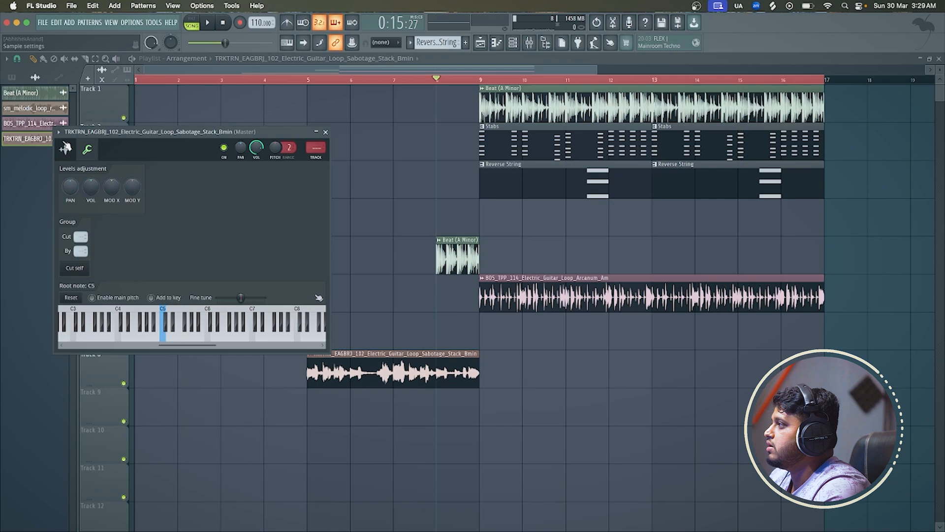
click(66, 148)
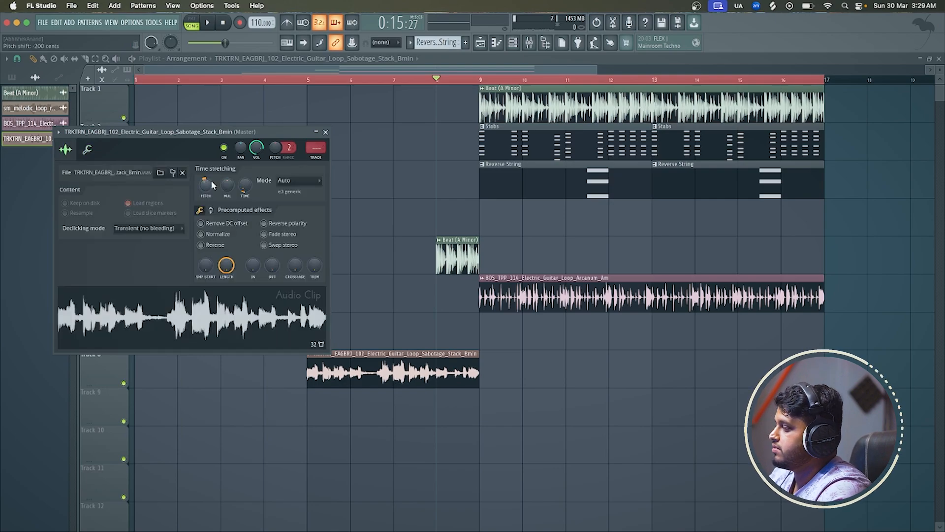
Play the retuned guitar clip on Track 8 from bar 5
click(309, 79)
key(space)
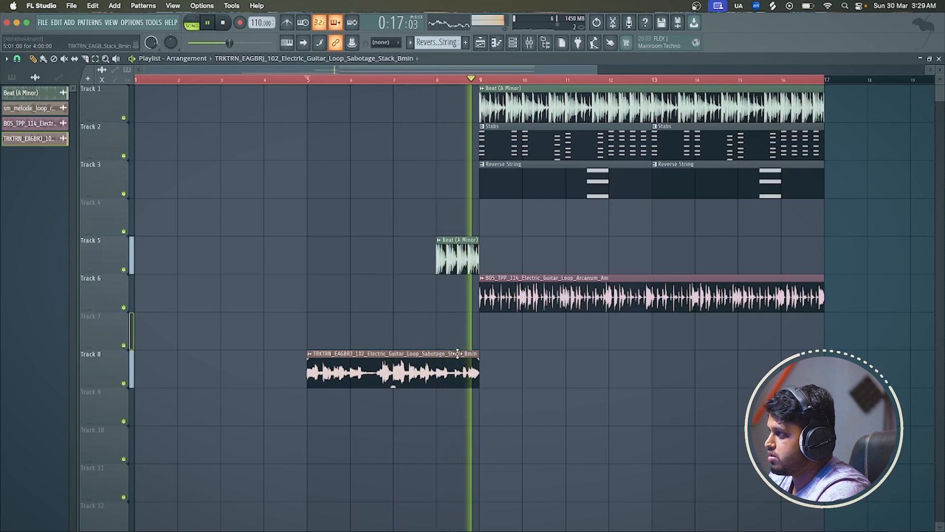
key(space)
key(space)
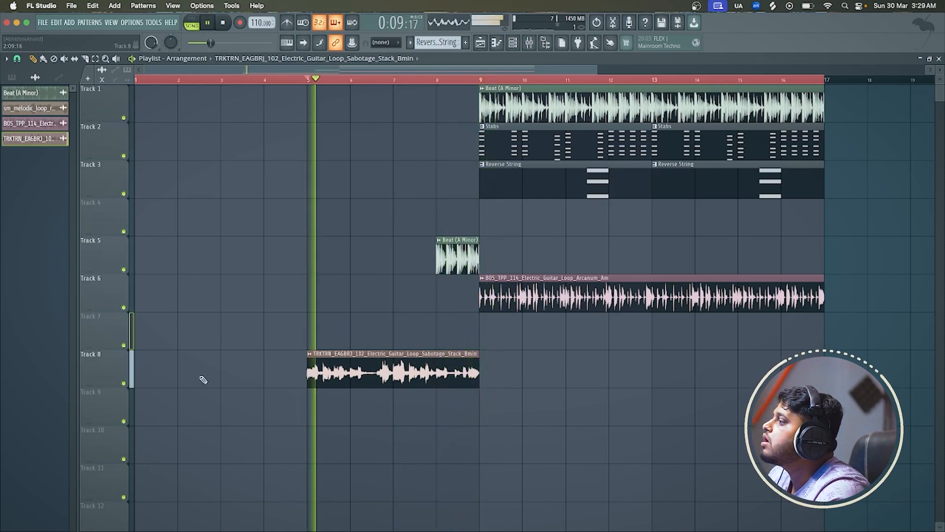
key(space)
Move the TRKTRN_EAGBRJ_102 clip to Track 4 at bar 9 and play it soloed with the Stabs on Track 2
drag(424, 354, 586, 188)
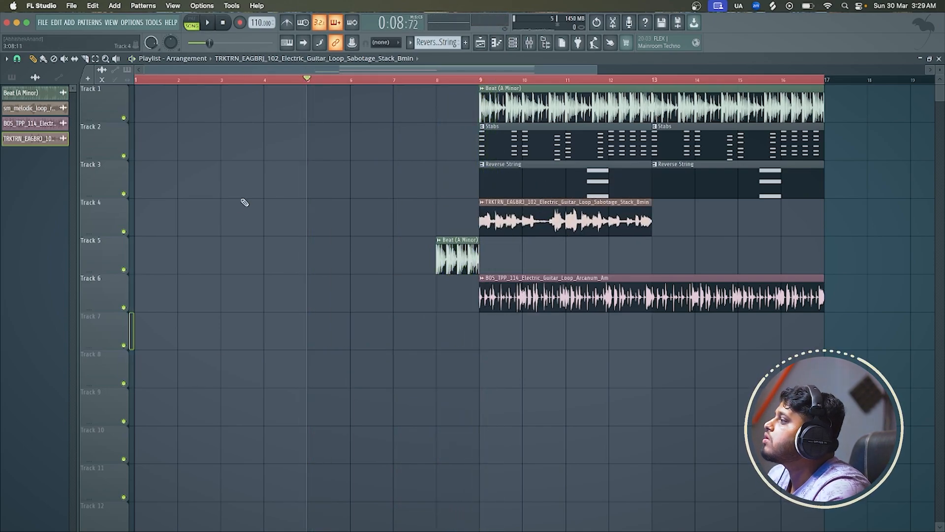
right_click(130, 232)
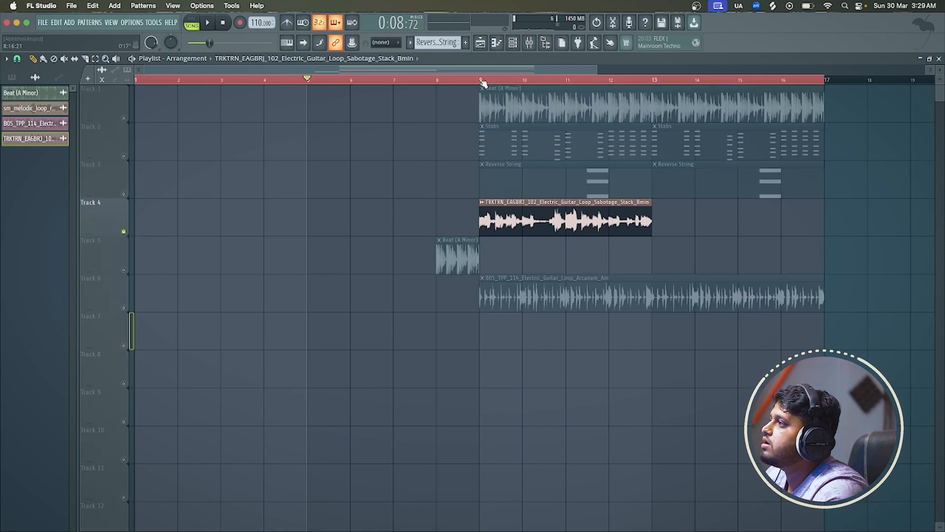
click(131, 157)
key(space)
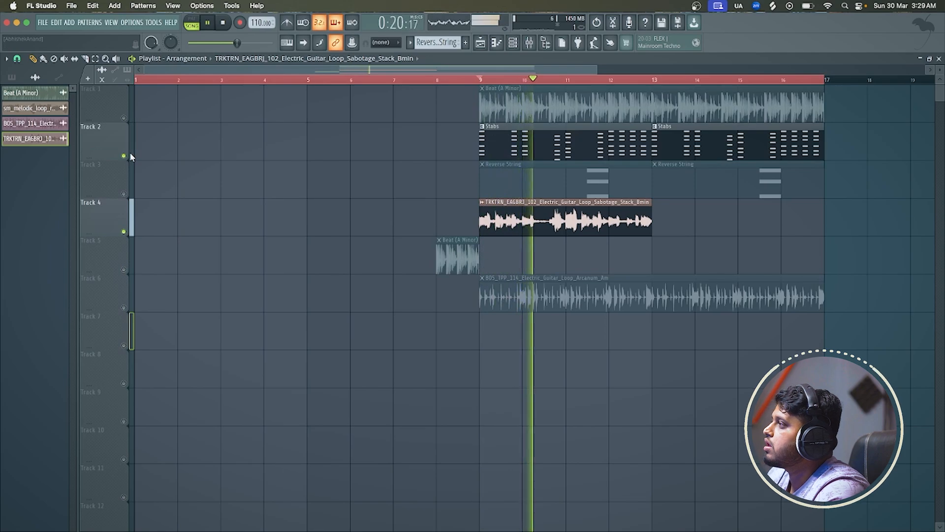
key(space)
click(127, 157)
right_click(126, 157)
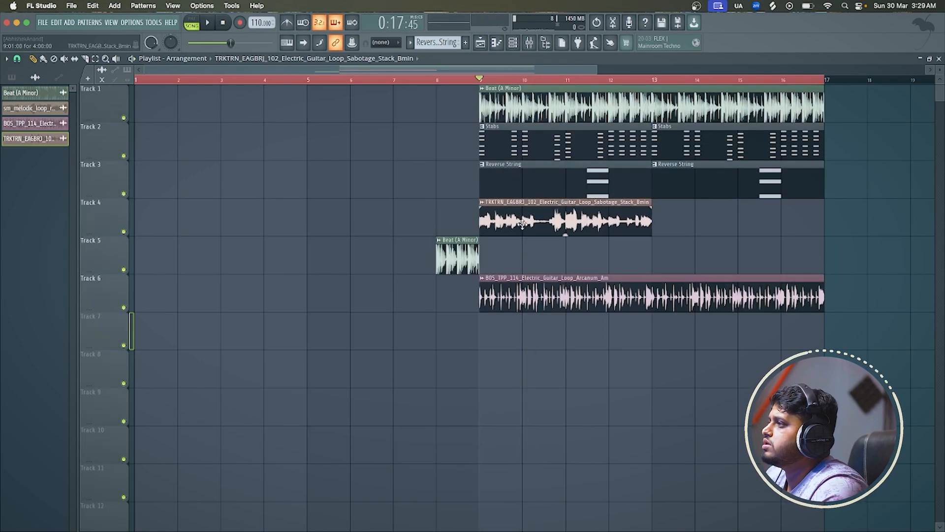
Move the TRKTRN_EAGBRJ_102 clip to Track 8 at bar 1 and time-stretch it to 8 bars
drag(523, 223, 171, 368)
right_click(139, 357)
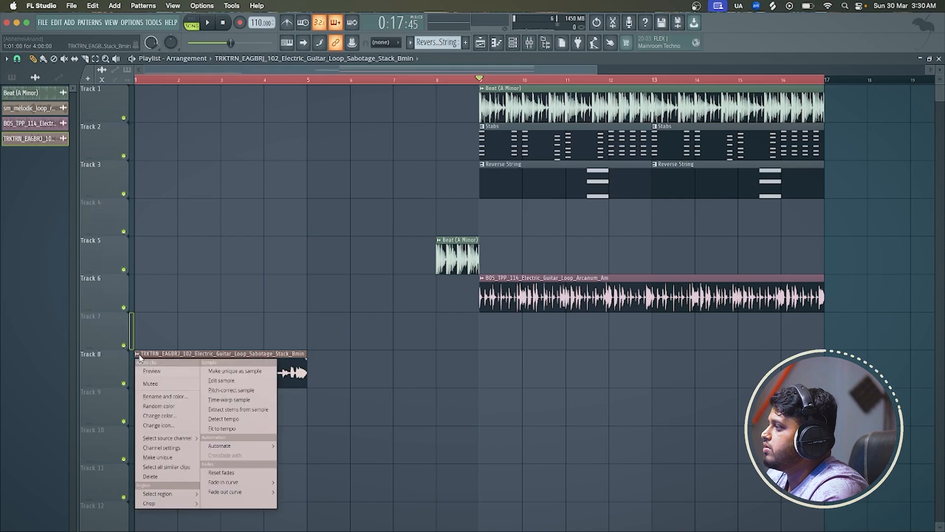
click(296, 354)
double_click(294, 356)
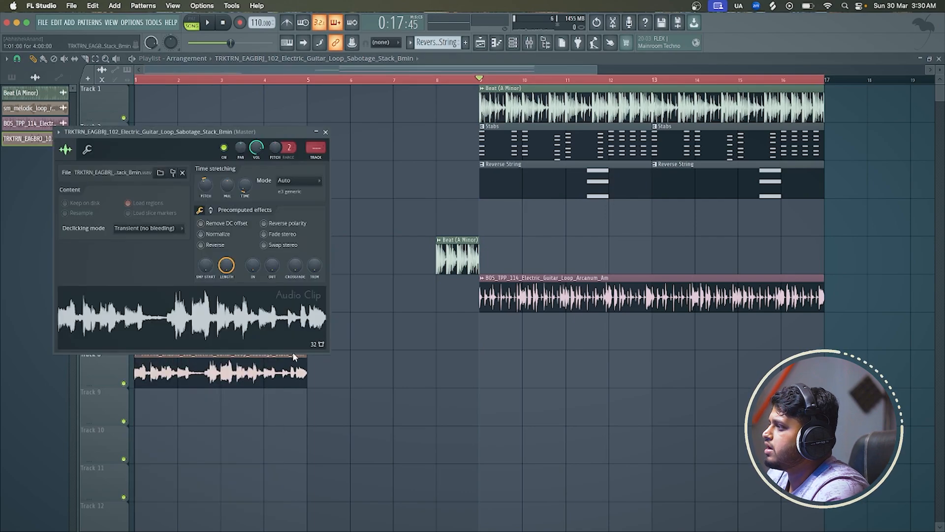
drag(243, 191, 245, 177)
Play the transition from bar 6, trying the Track 8 guitar clip trimmed to bar 8 and extending it back to bar 9
key(space)
click(349, 79)
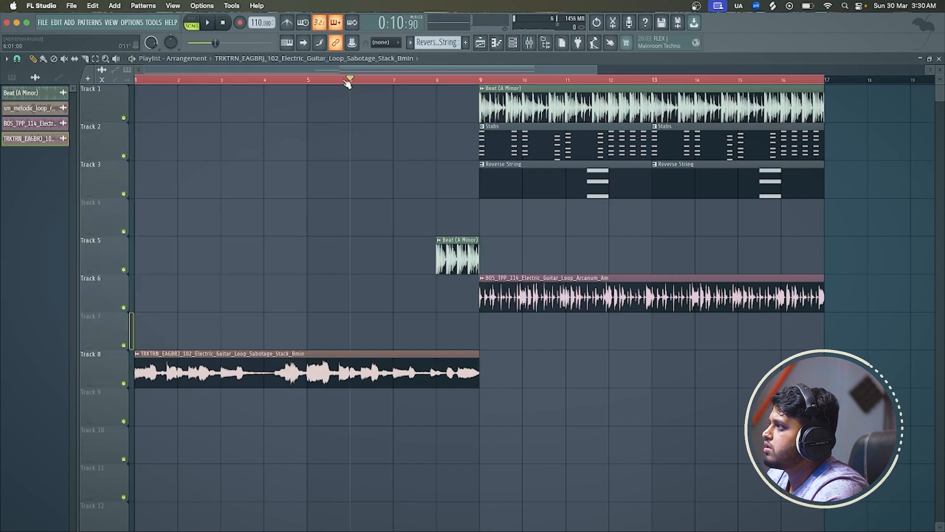
scroll(425, 355, down, 2)
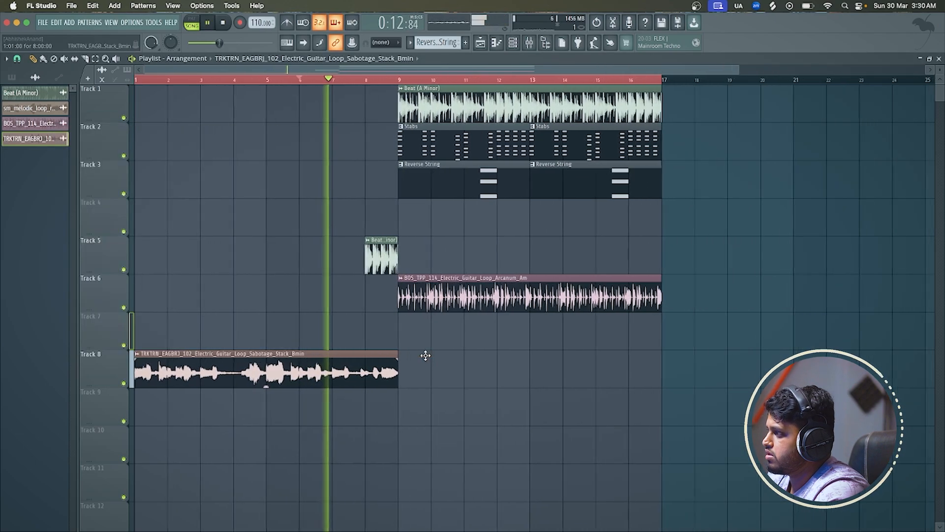
scroll(399, 350, up, 3)
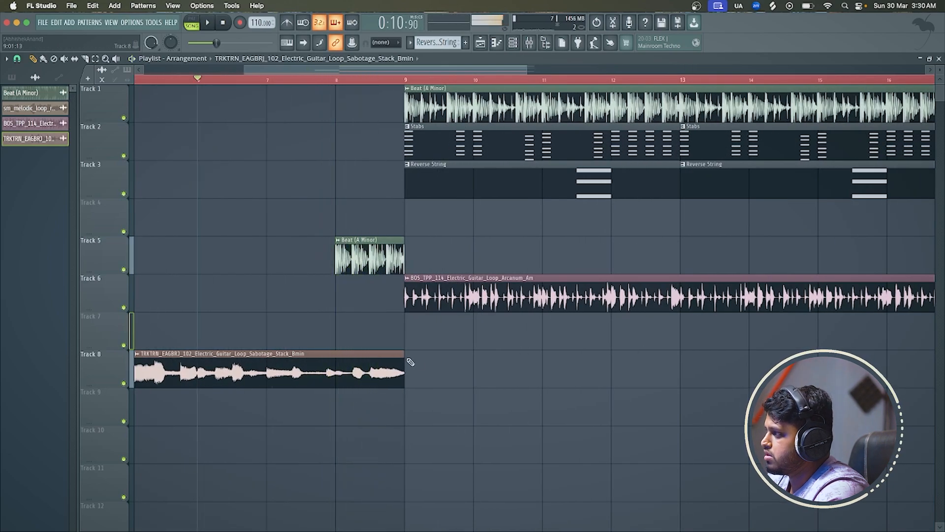
drag(404, 363, 339, 357)
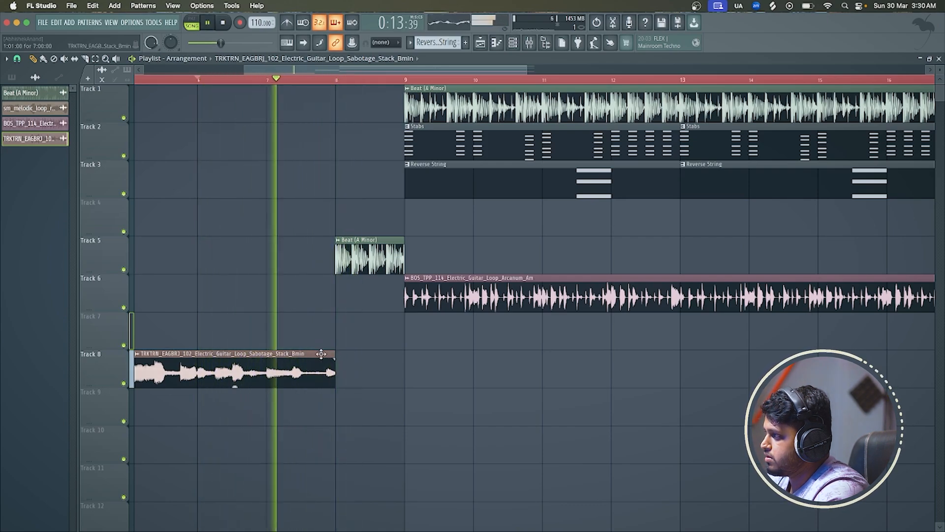
drag(335, 353, 403, 353)
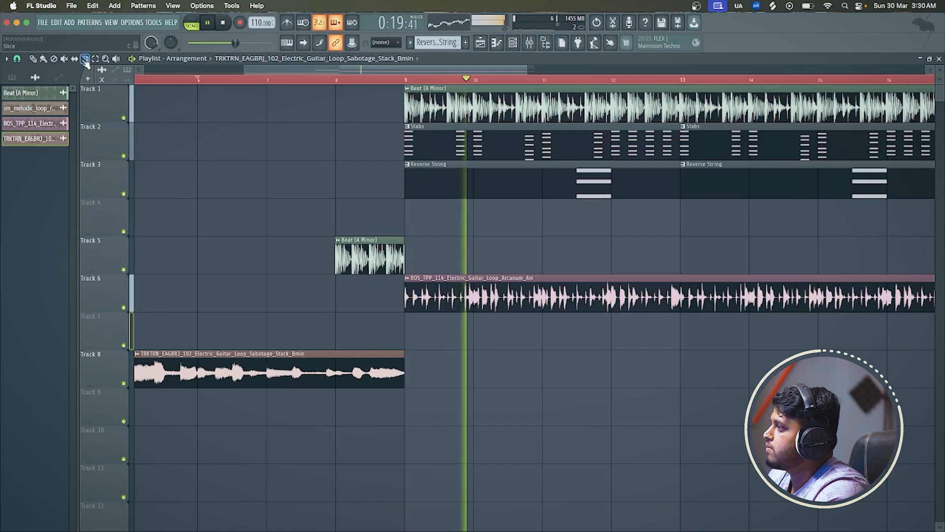
Slice the Track 8 guitar clip at bar 8, trim the first part to bar 7 and move the end slice against it
key(space)
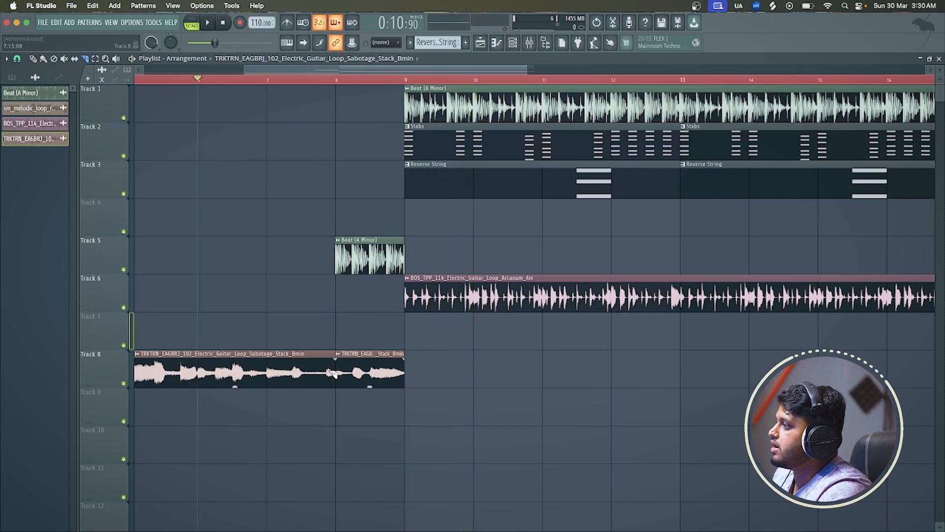
click(18, 59)
click(34, 62)
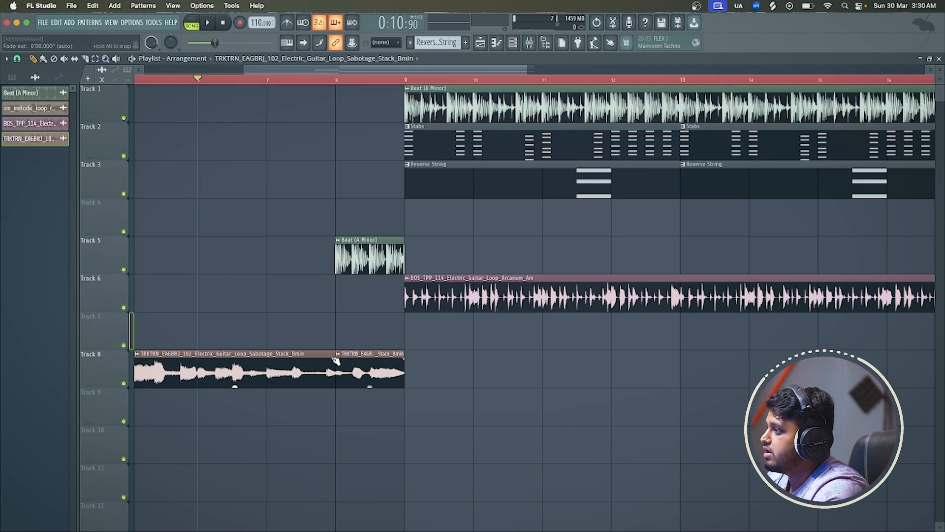
drag(332, 352, 261, 353)
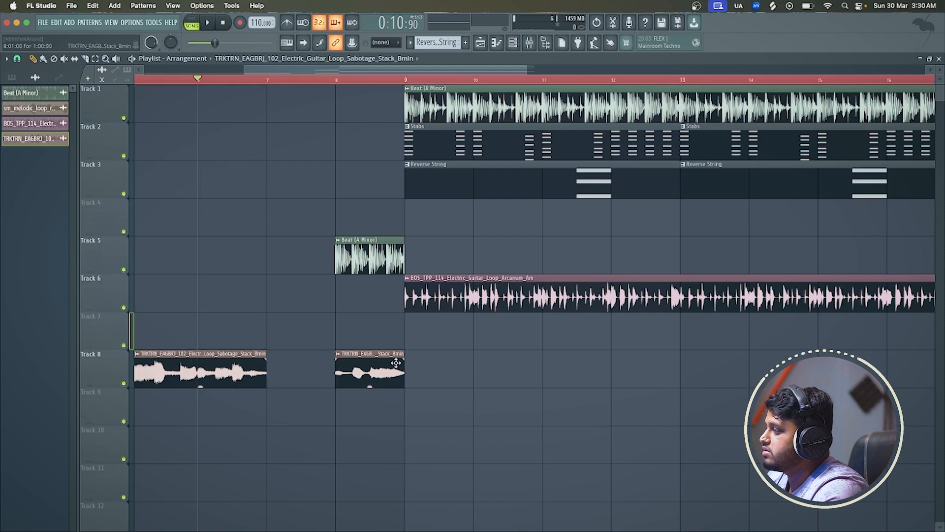
drag(395, 363, 298, 379)
Play the tightened guitar intro from bar 6 into bar 8 and delete the slice at bar 7 on Track 8
key(space)
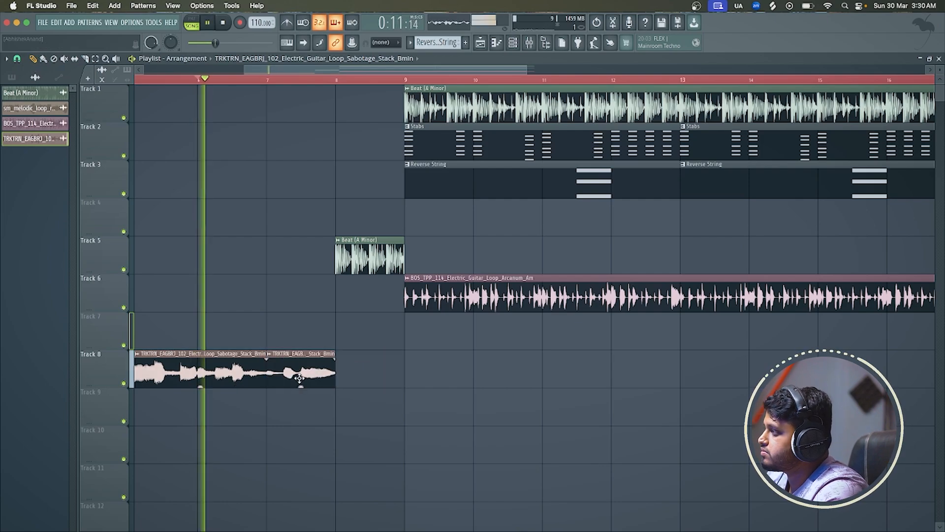
scroll(299, 378, down, 3)
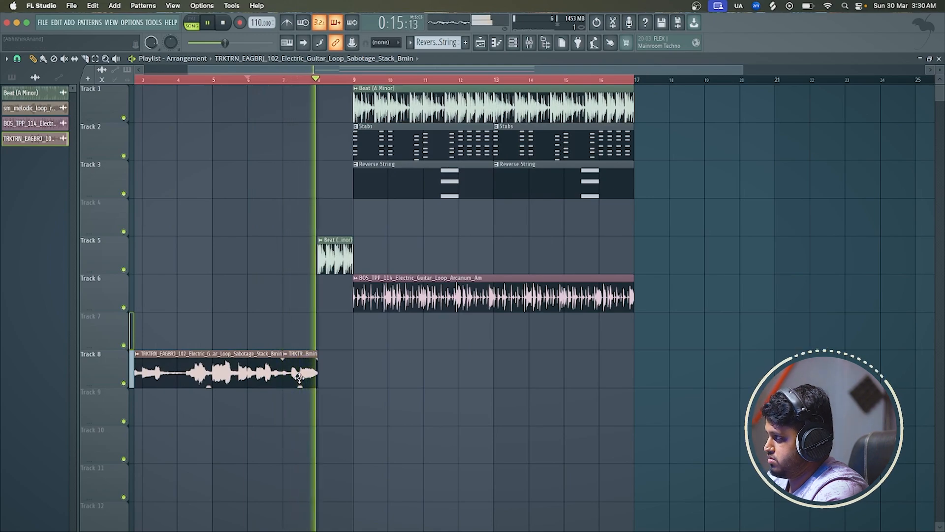
key(space)
right_click(300, 378)
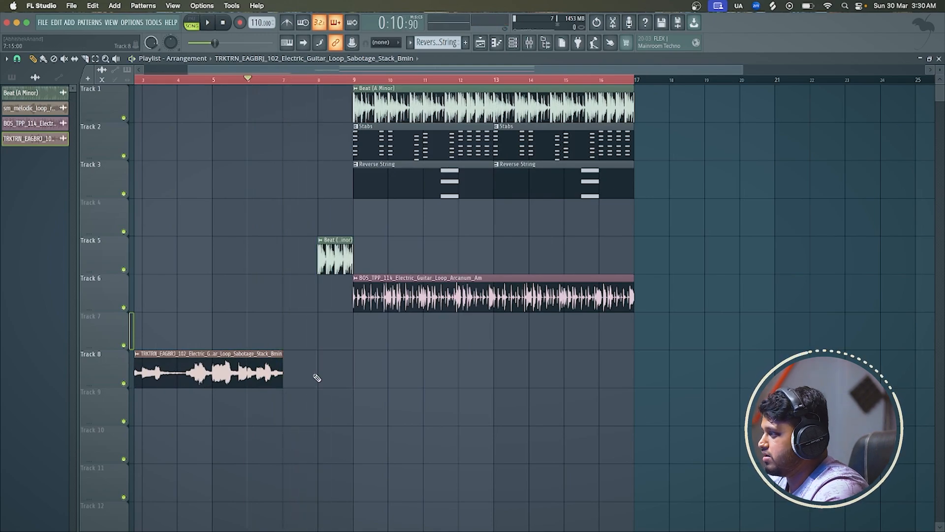
scroll(317, 377, down, 2)
Undo the guitar edits back to the unstretched 4-bar TRKTRN_EAGBRJ_102 clip on Track 4 at bar 9
key(super+z)
key(super+z)
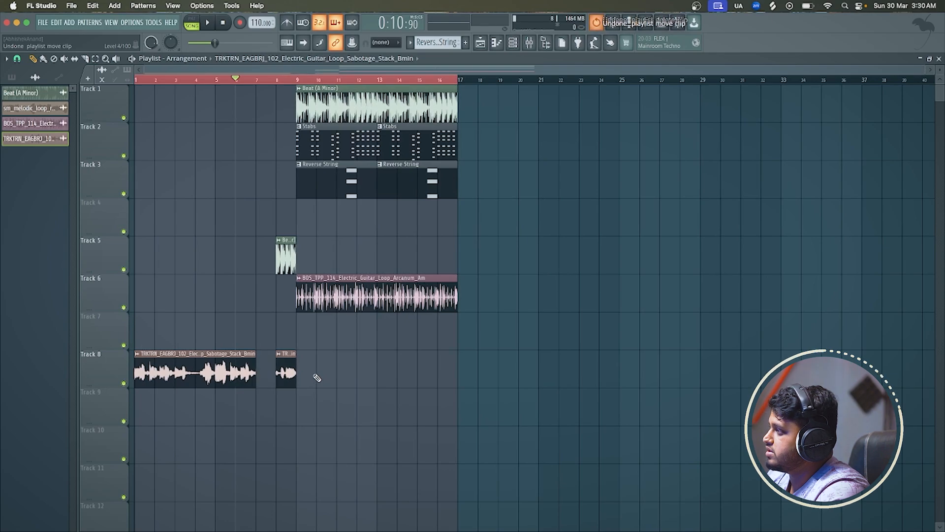
key(super+z)
key(super+z)
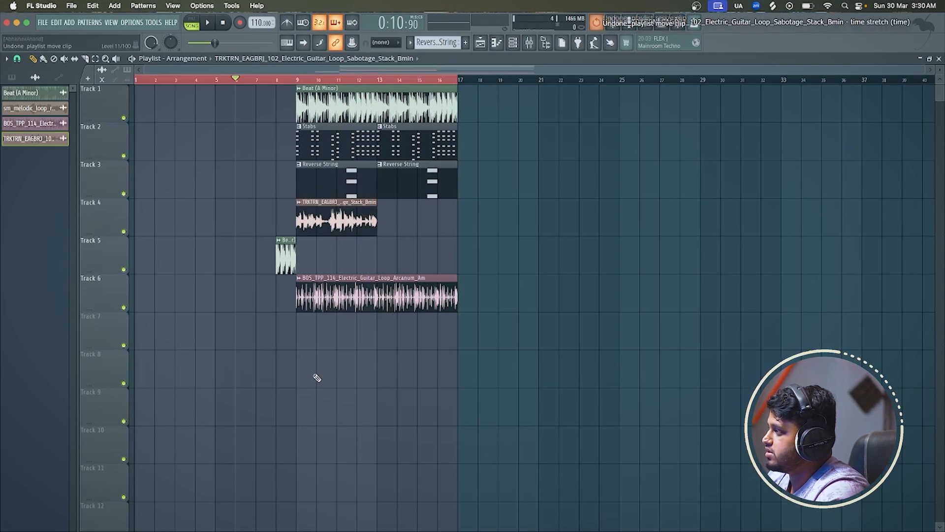
Play with Track 6 muted, add a second TRKTRN_EAGBRJ_102 clip on Track 4 at bar 13, and unmute Track 6
mouse_move(314, 202)
mouse_down()
mouse_move(276, 203)
mouse_move(323, 201)
mouse_up()
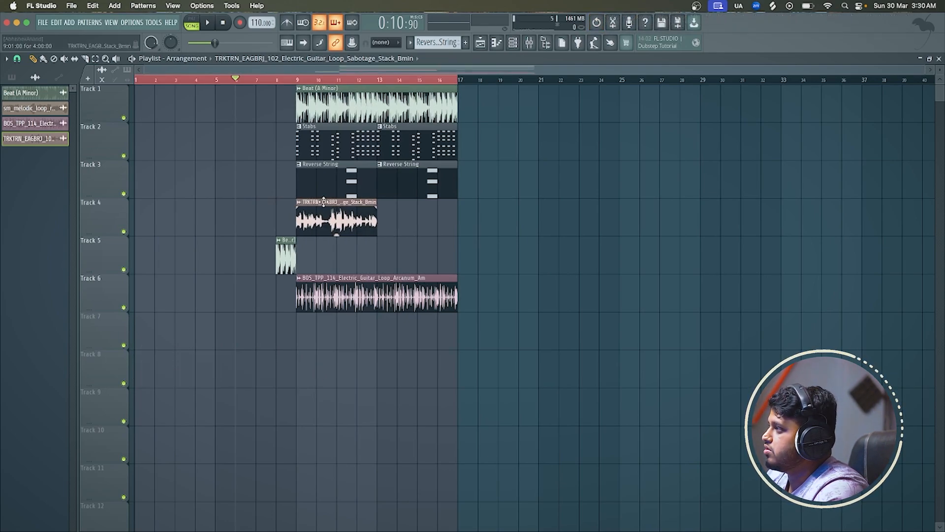
key(space)
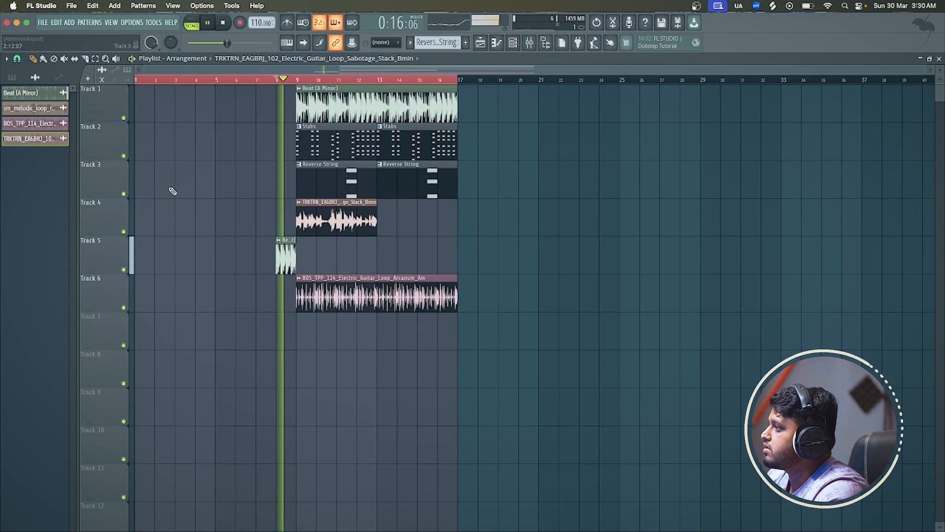
click(124, 307)
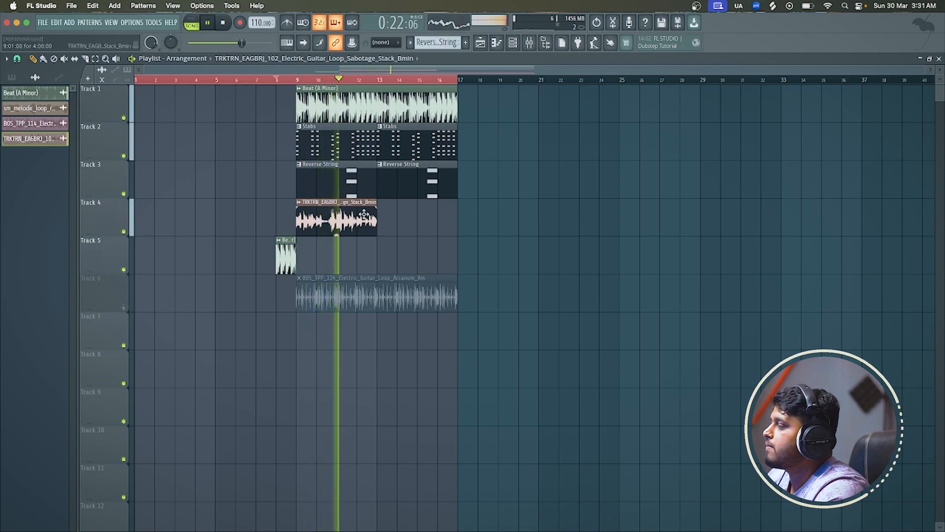
click(382, 218)
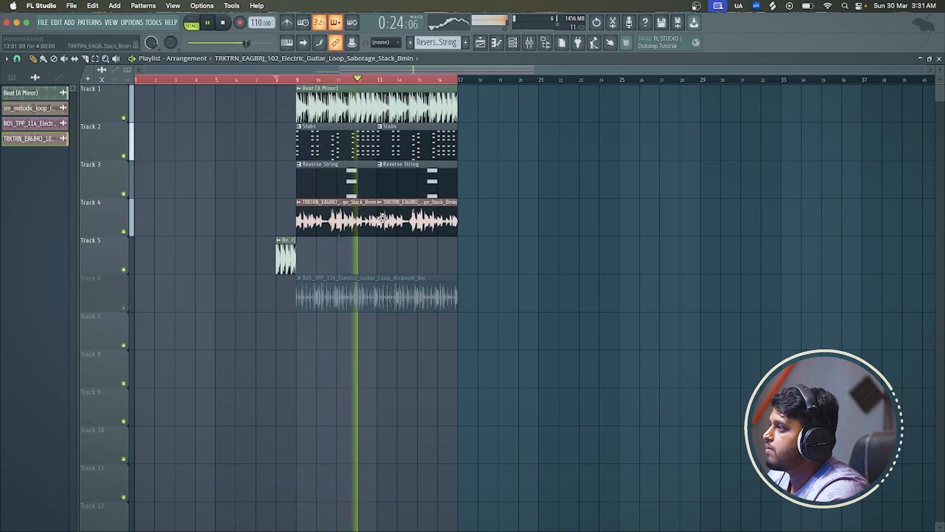
scroll(382, 218, up, 2)
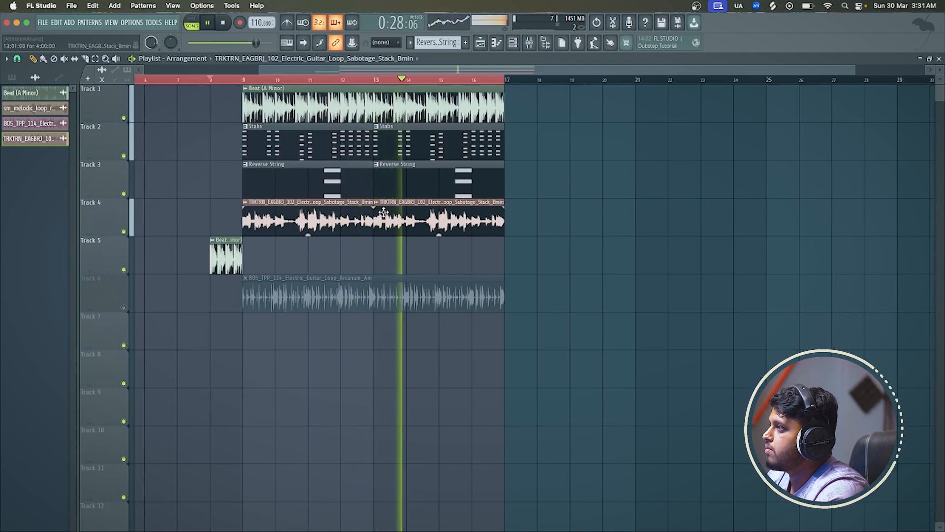
key(space)
scroll(383, 213, down, 2)
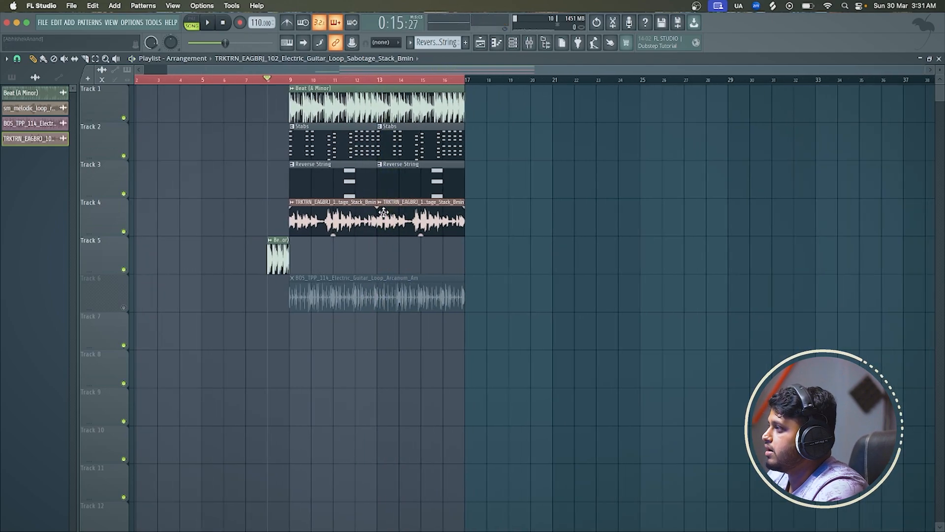
click(124, 308)
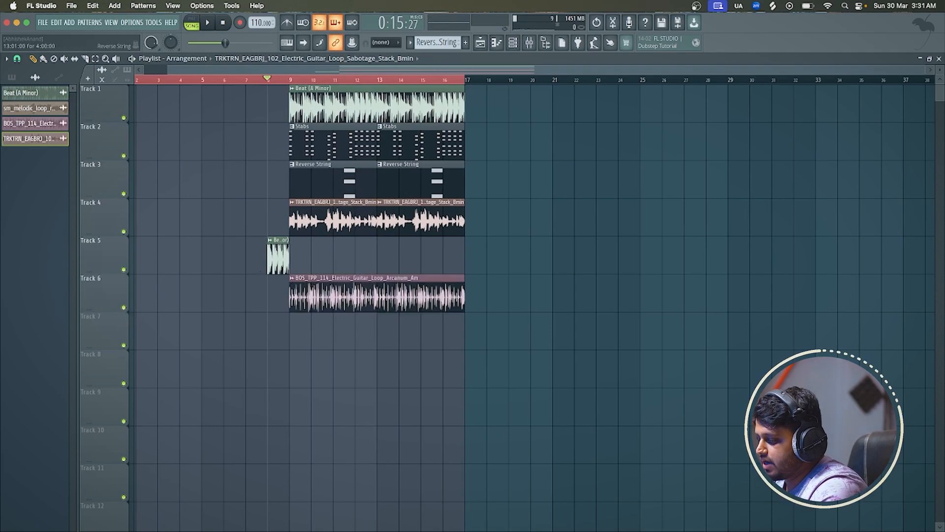
Switch to Splice, search for "scratch", preview the results and place SO_CTB_fx_scratch_trials.wav on FL Studio's Track 7 at bar 8
key(super+Tab)
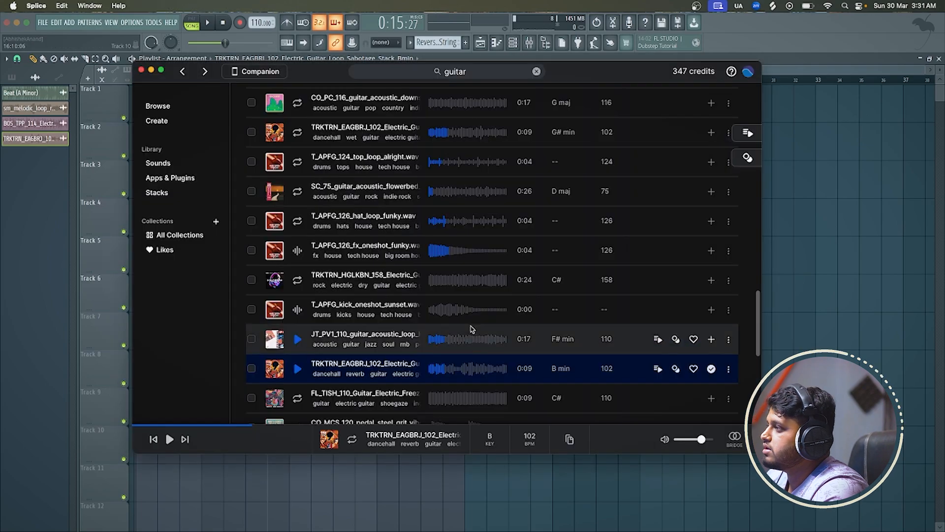
click(464, 71)
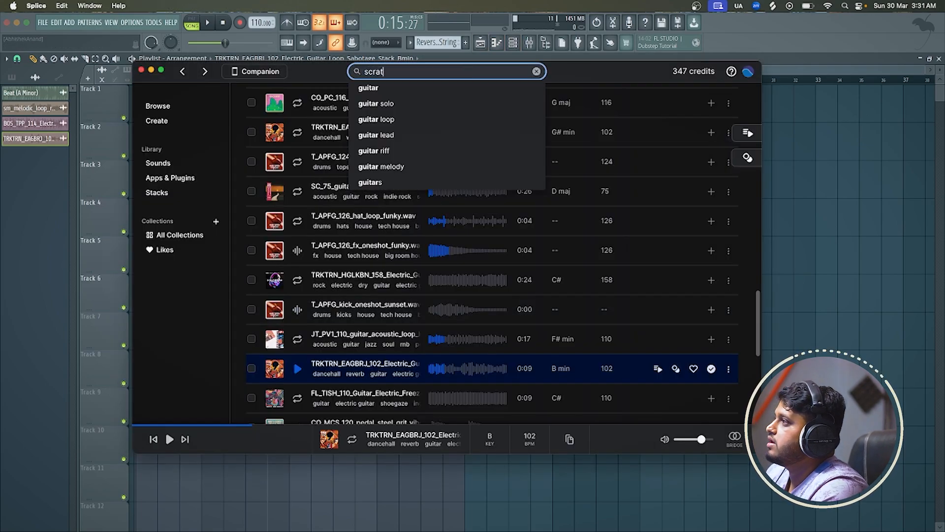
key(Return)
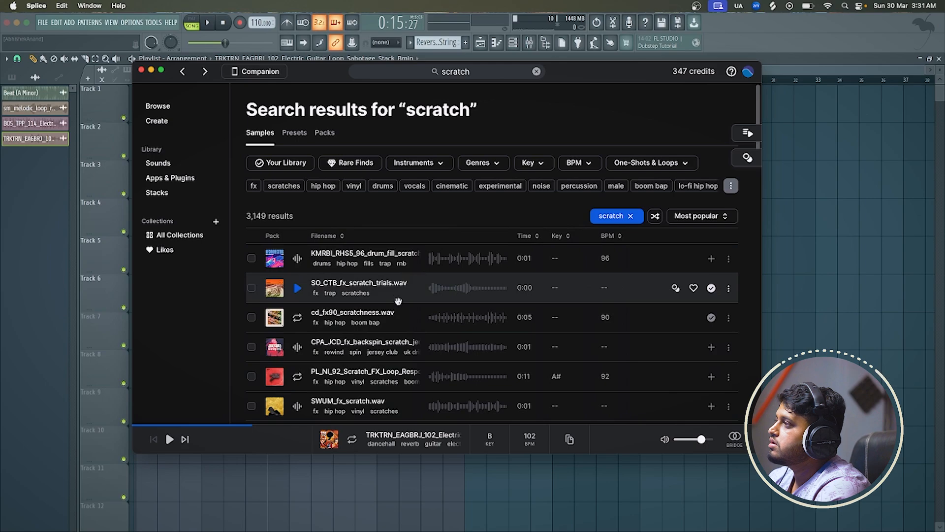
click(301, 294)
click(297, 317)
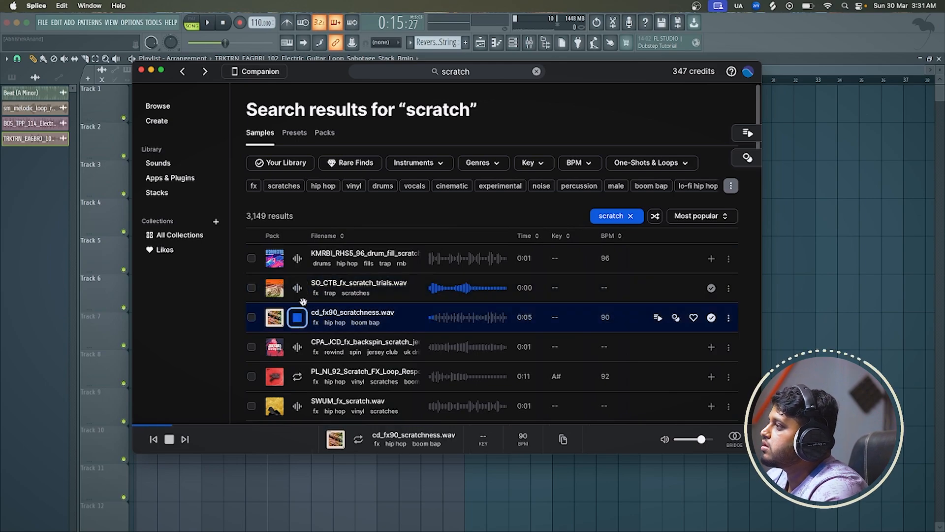
drag(465, 295, 269, 335)
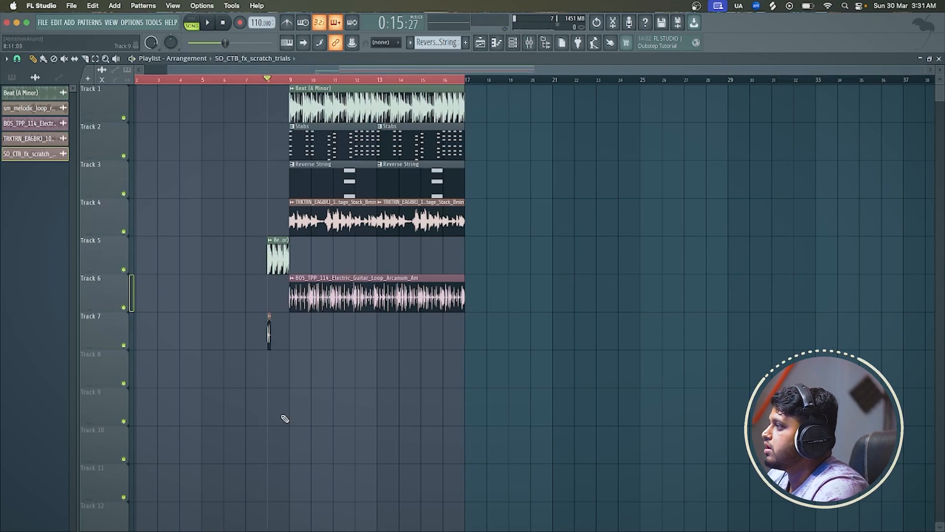
Set the playlist snap to Step, repeat the scratch clip on every beat of bar 8 on Track 7, and play it
scroll(285, 418, up, 5)
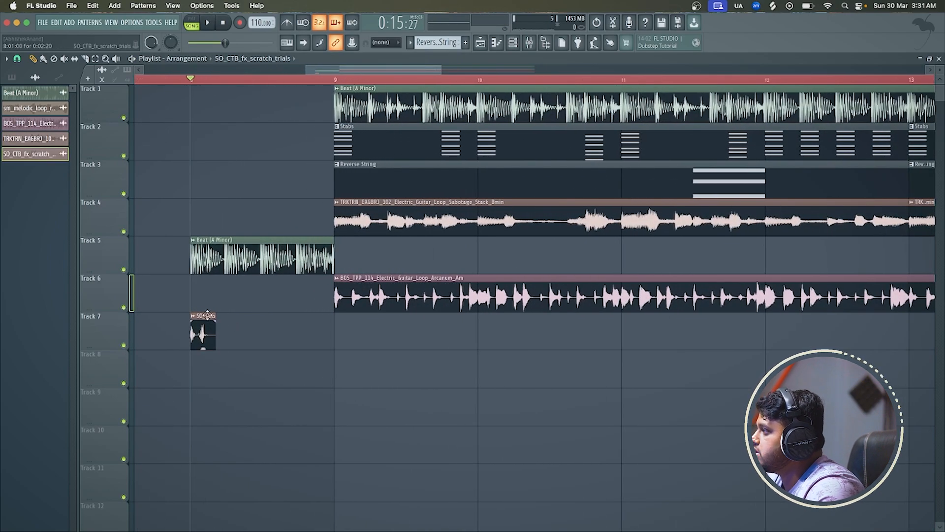
click(17, 58)
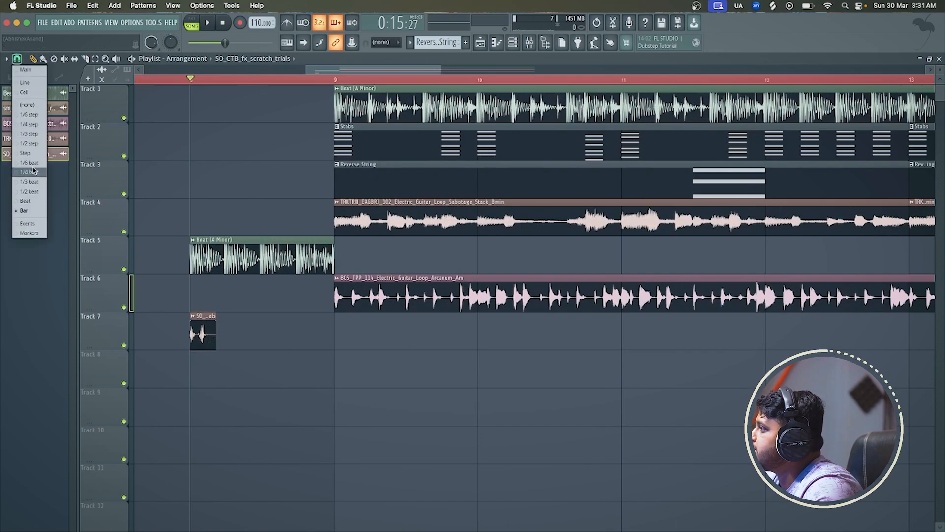
click(25, 153)
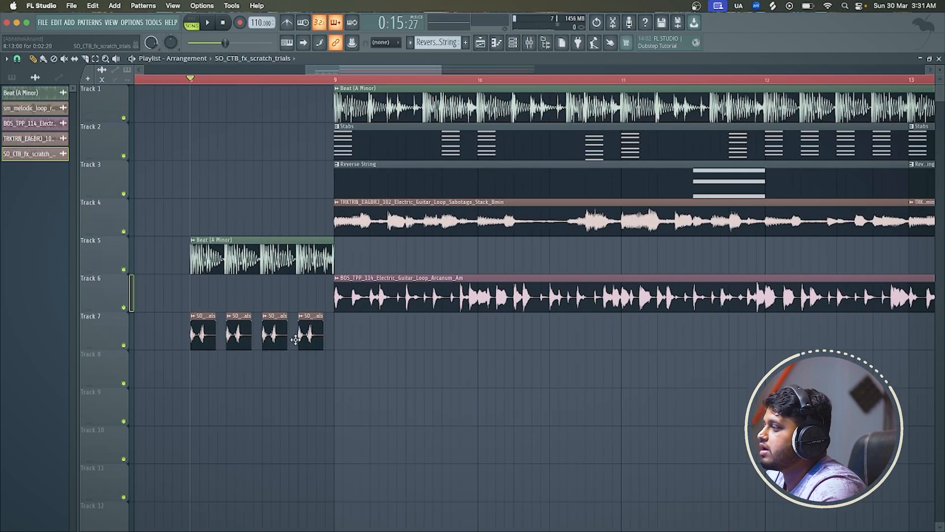
key(space)
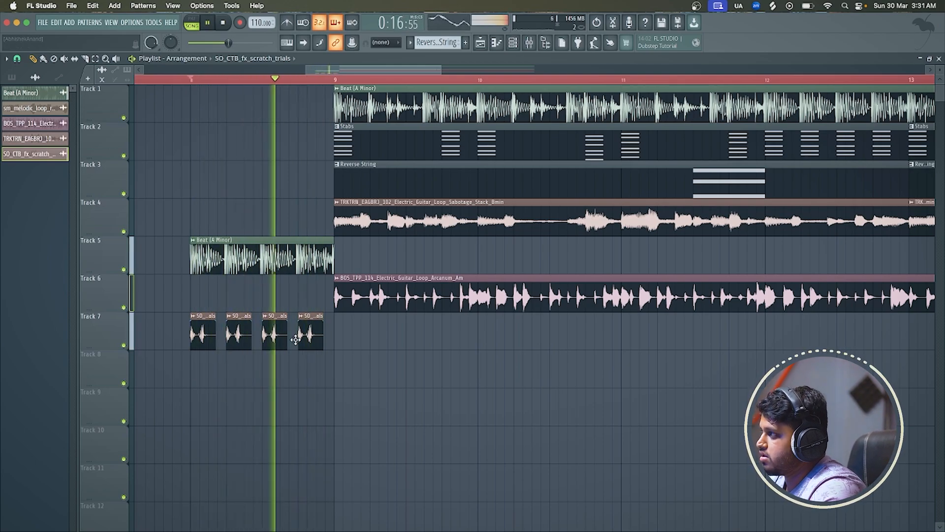
key(space)
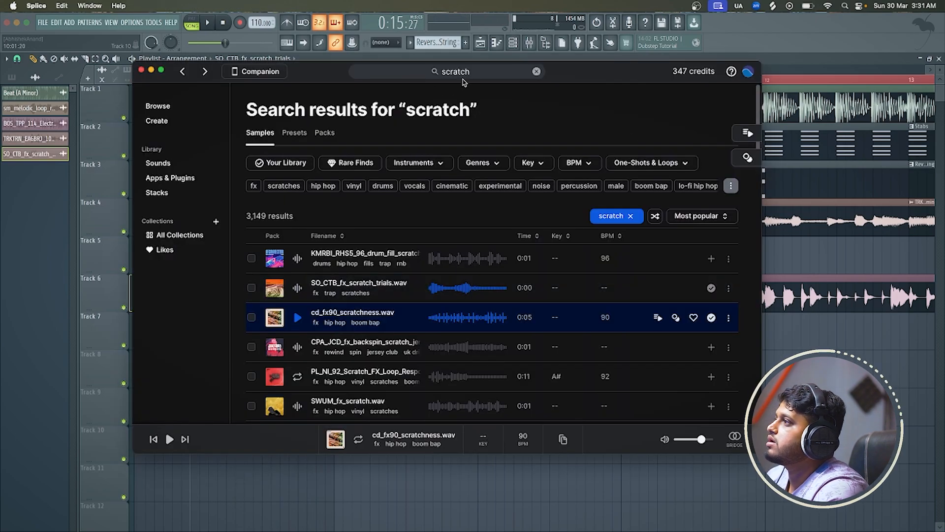
Switch to Splice, search for "gun", and preview GunFoleyShotgun_BW.55958.wav and GunshotRifle_BW.57890.wav
click(474, 73)
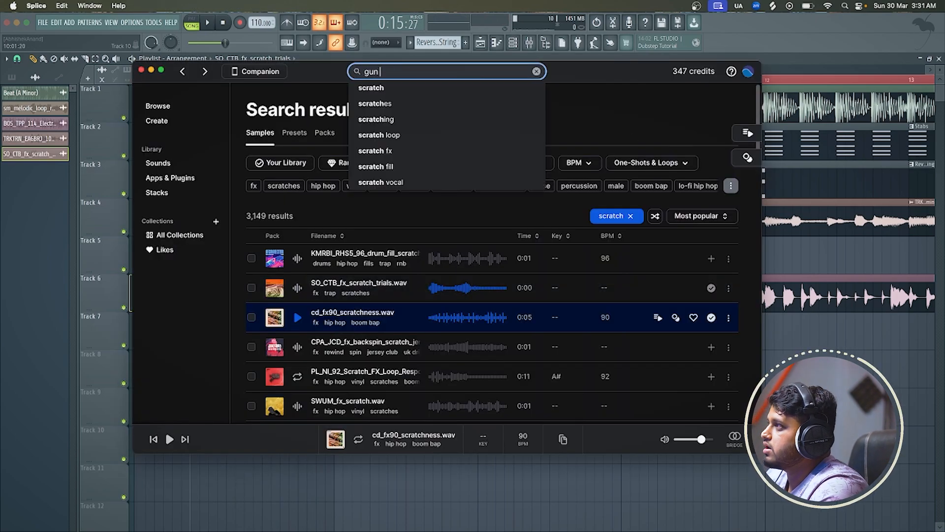
key(Return)
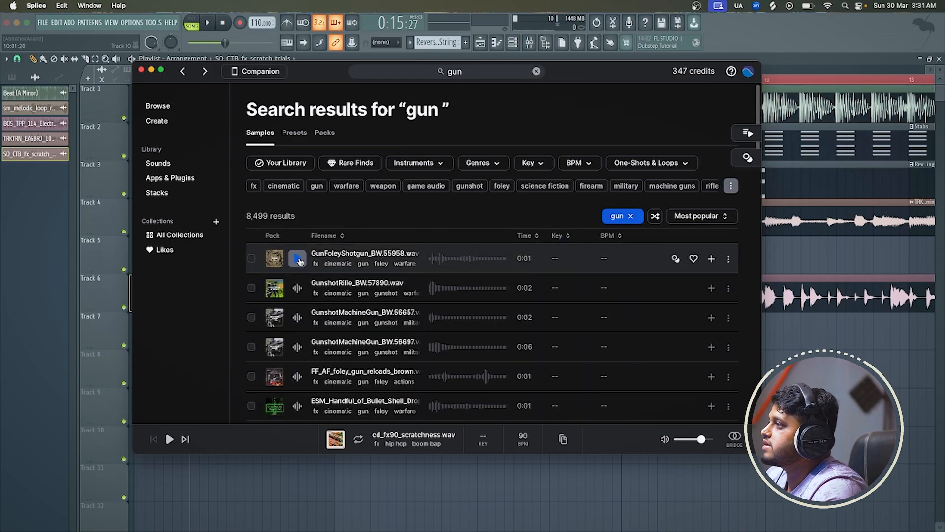
click(298, 259)
click(297, 288)
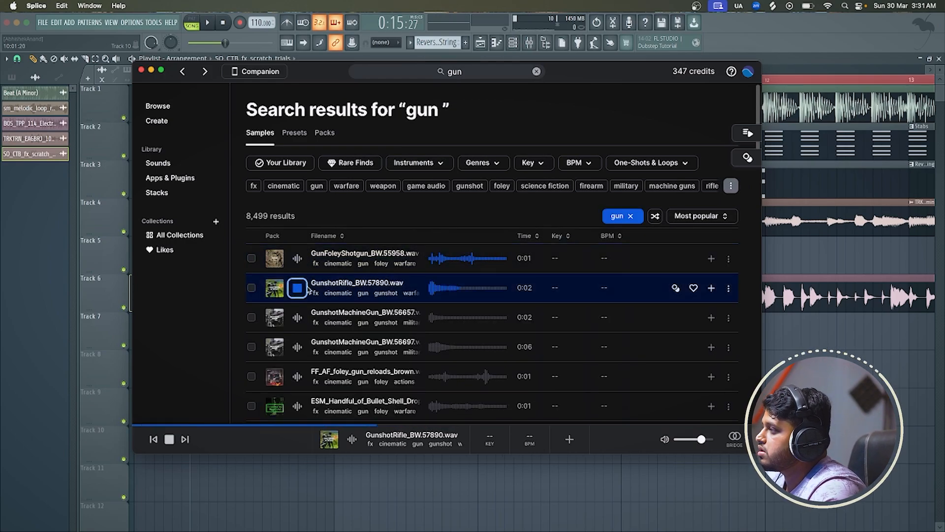
click(297, 258)
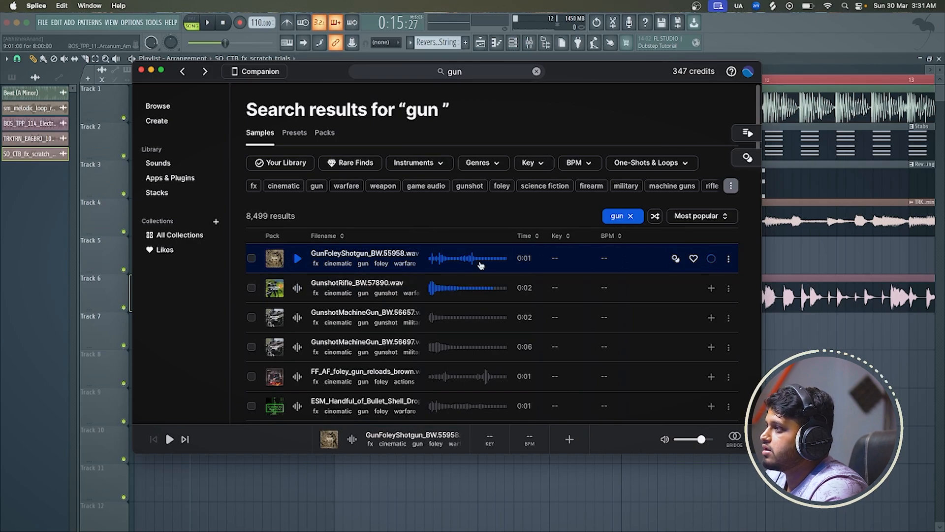
Get GunFoleyShotgun_BW.55958.wav, try to place it on the playlist's Track 8, and preview the sample again
drag(481, 265, 549, 268)
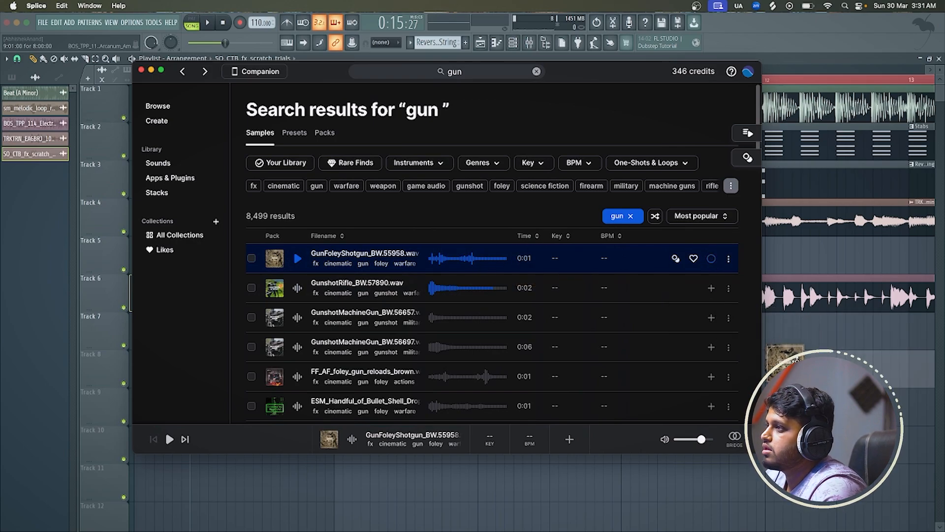
drag(797, 360, 618, 253)
key(space)
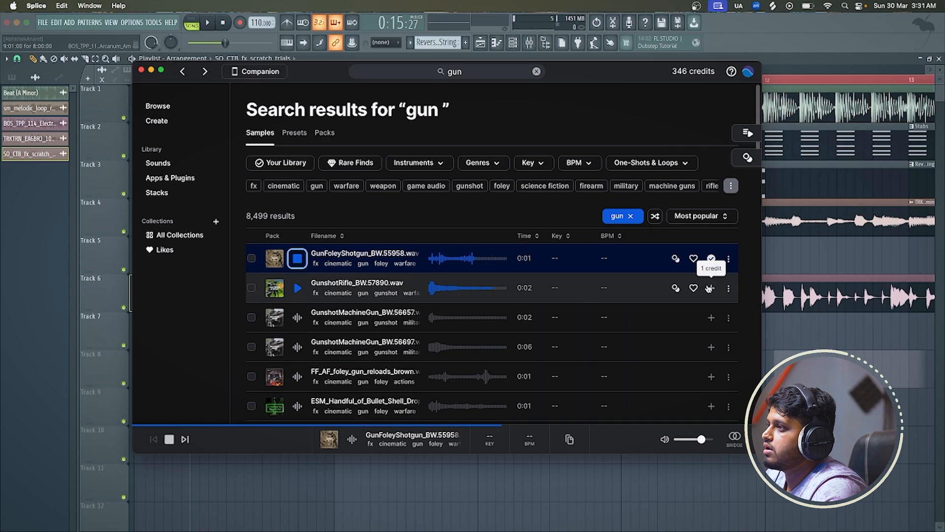
Get GunshotRifle_BW.57890.wav and preview the gun results from GunshotMachineGun_BW.56657 to the ESM bullet shell drop sample
click(512, 309)
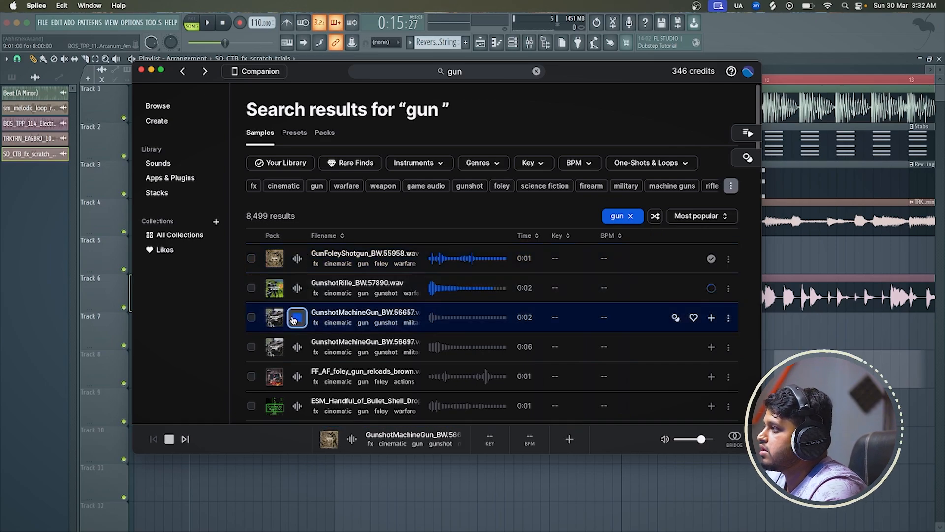
click(293, 287)
click(293, 346)
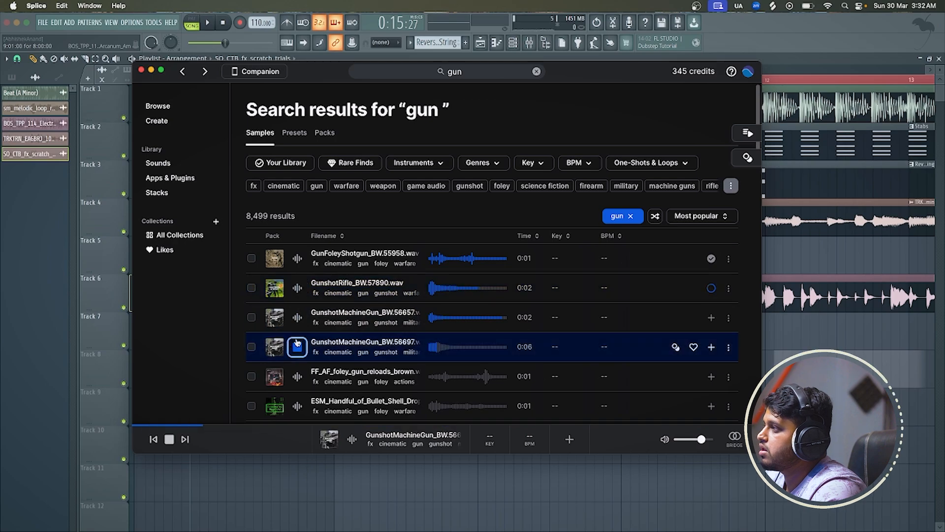
click(296, 377)
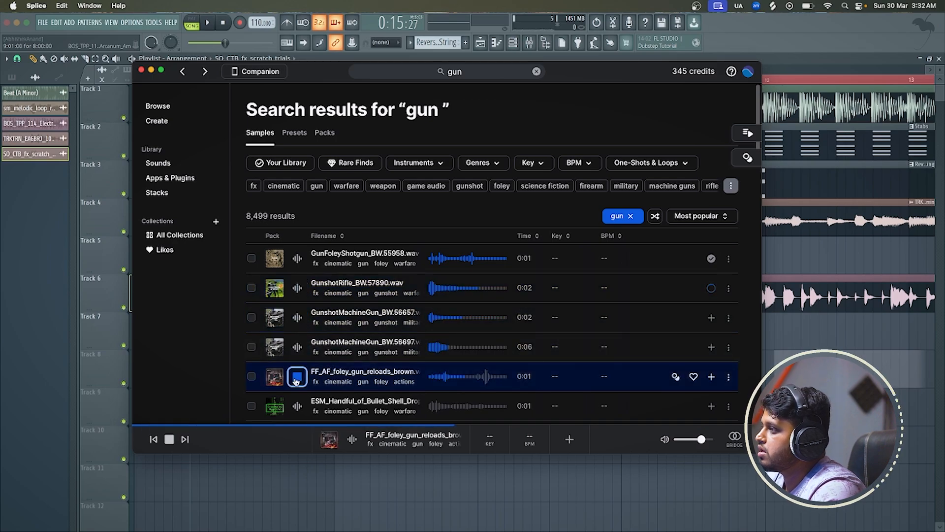
click(297, 406)
Preview the further gun results from GunshotPistol_BW.57107.wav to GunshotShotgun_BW.58013.wav, and get GunshotShotgun_BW.58013.wav
scroll(297, 406, down, 5)
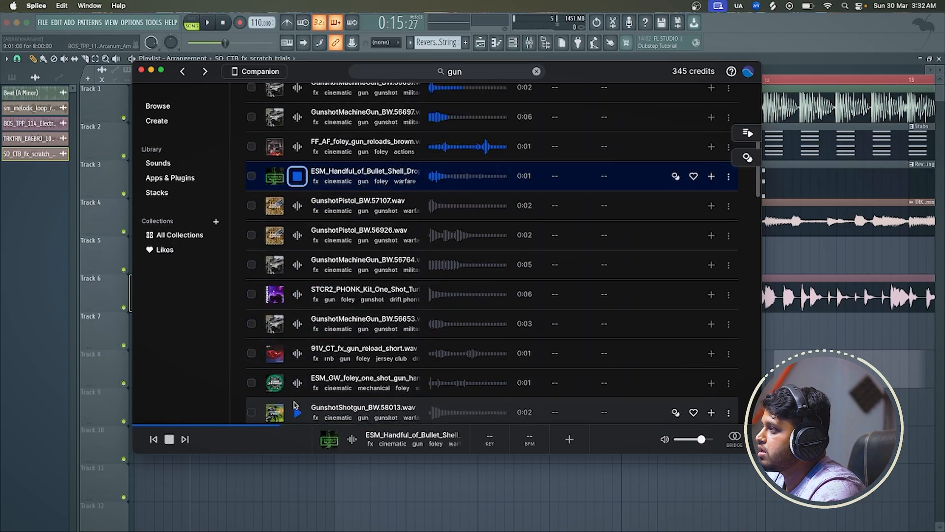
click(296, 206)
click(295, 235)
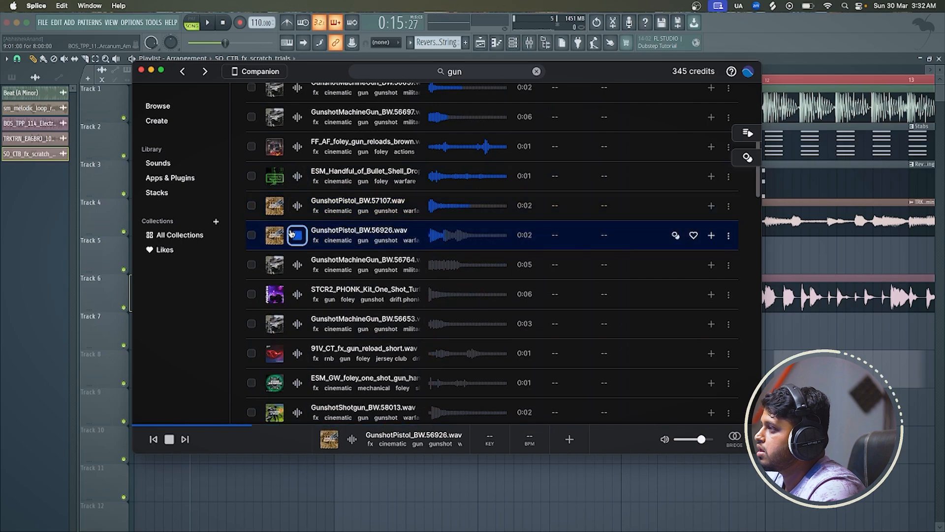
click(297, 265)
click(297, 293)
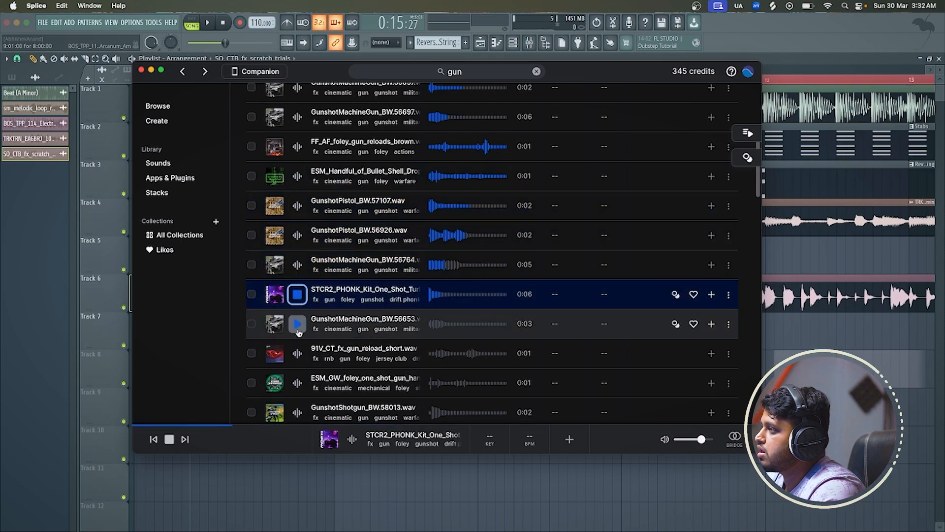
click(297, 323)
click(297, 353)
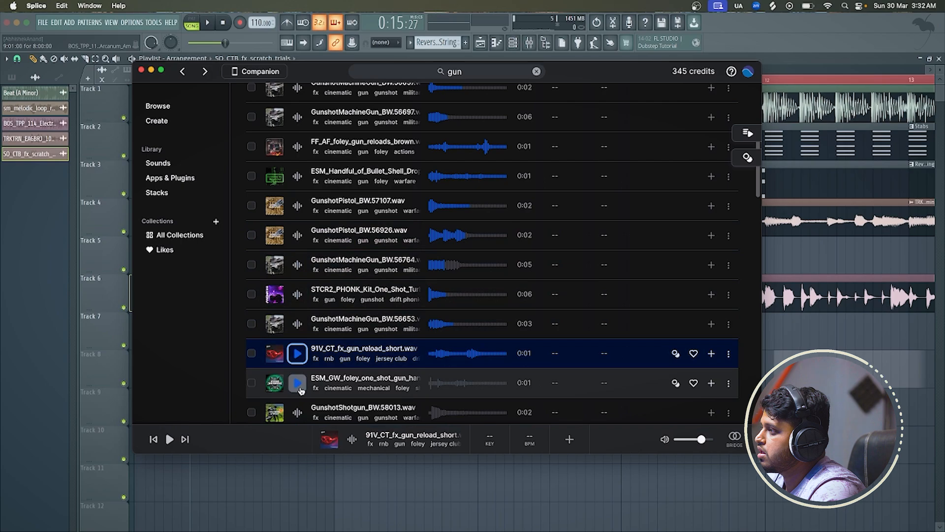
click(297, 382)
click(297, 412)
scroll(300, 295, down, 5)
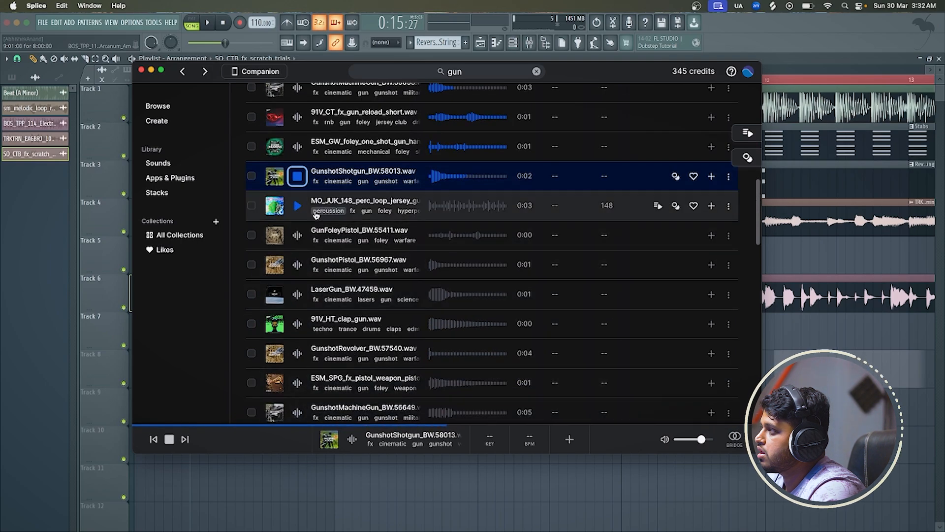
click(711, 178)
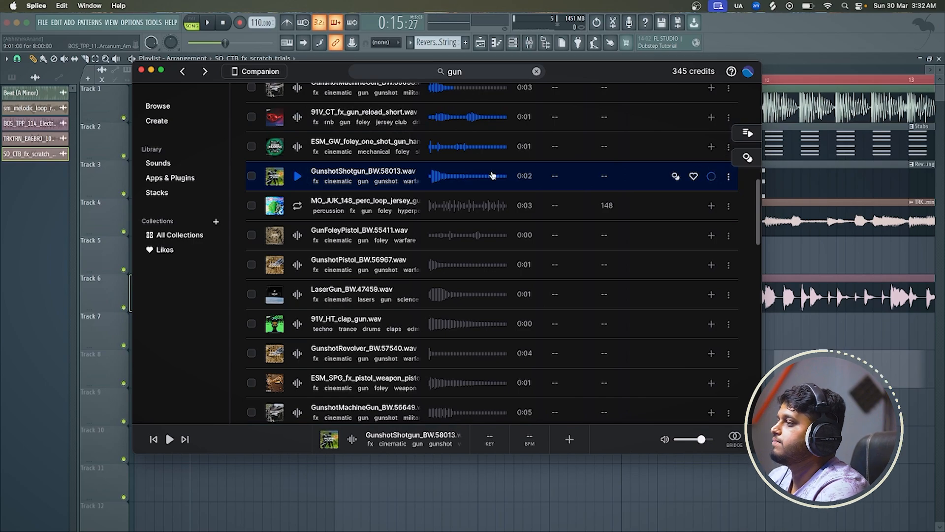
Place GunFoleyShotgun_BW.55958.wav from Splice on FL Studio's Track 9 at beat 2 of bar 8, and play it
scroll(492, 175, up, 10)
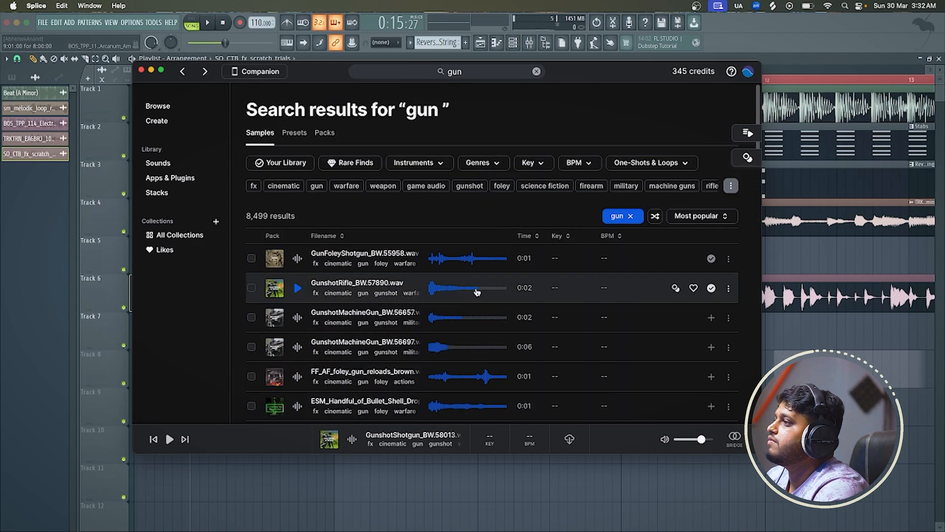
drag(468, 258, 245, 394)
key(space)
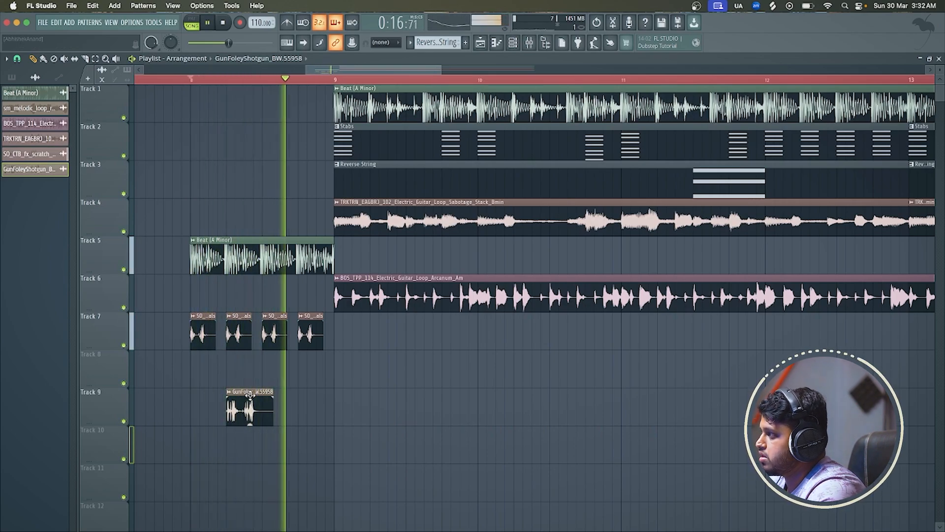
key(space)
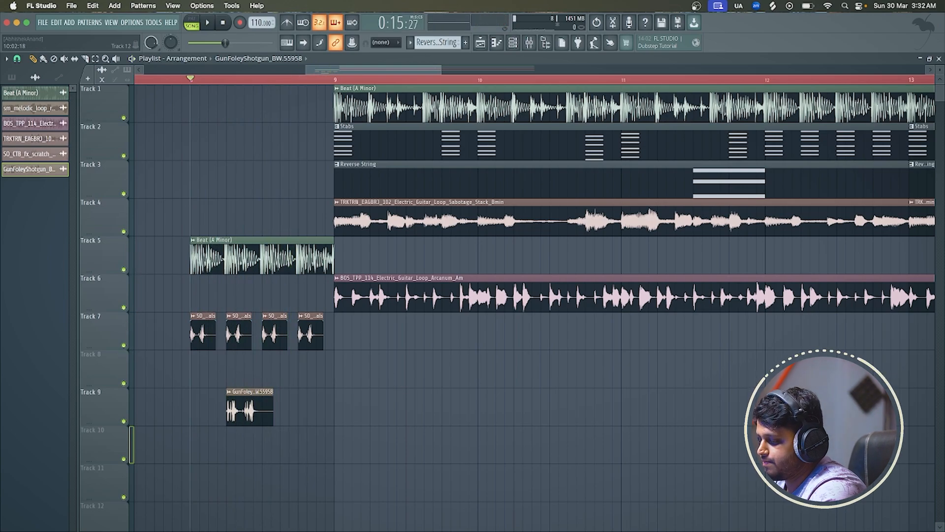
Replace the last two scratch clips of bar 8 on Track 7 with four shortened ones, one every half beat, and play the transition
scroll(281, 305, up, 3)
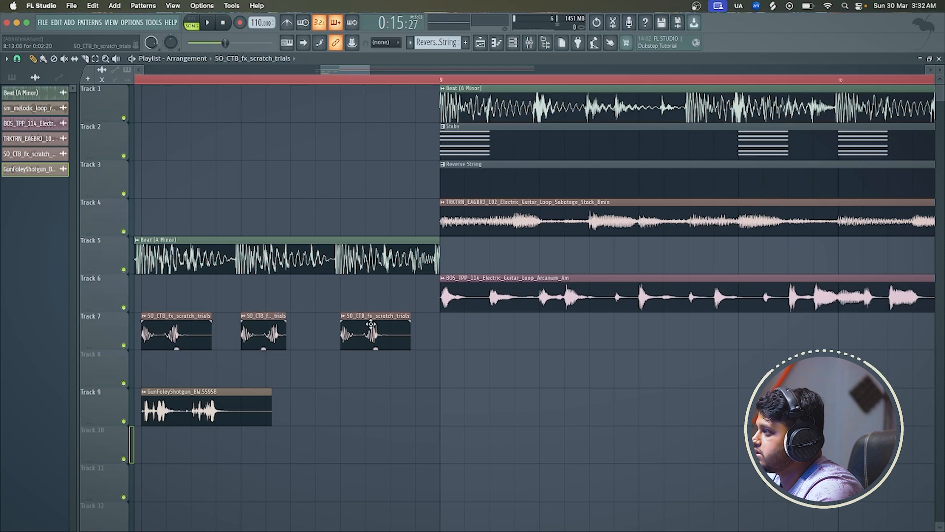
right_click(371, 324)
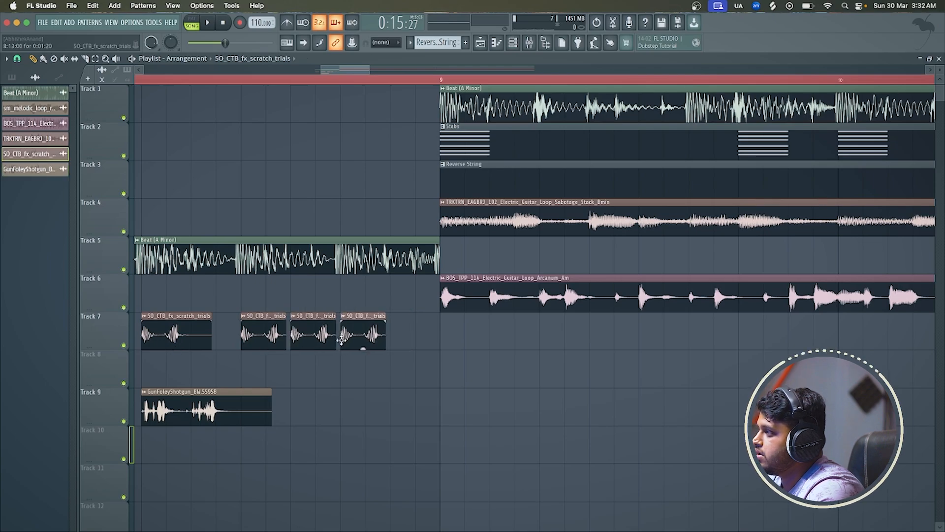
click(389, 336)
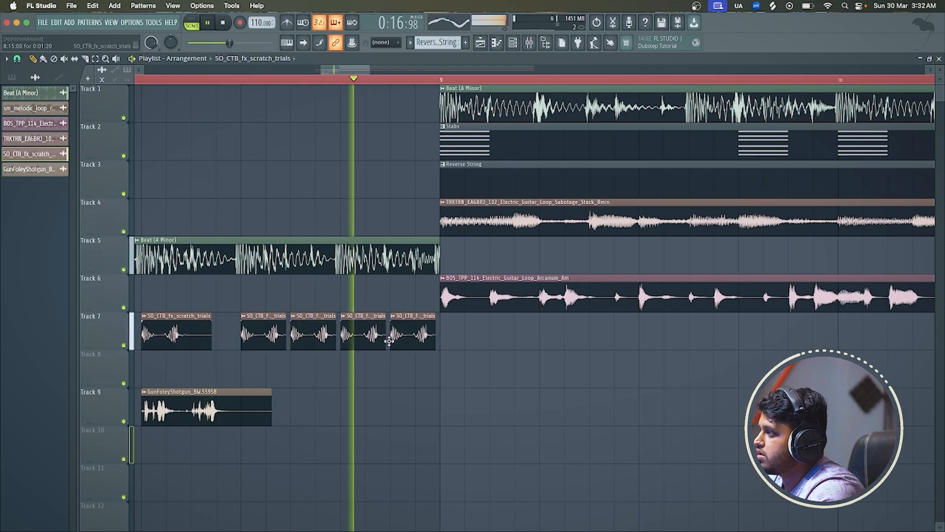
scroll(389, 340, down, 2)
scroll(389, 341, down, 1)
key(space)
key(space)
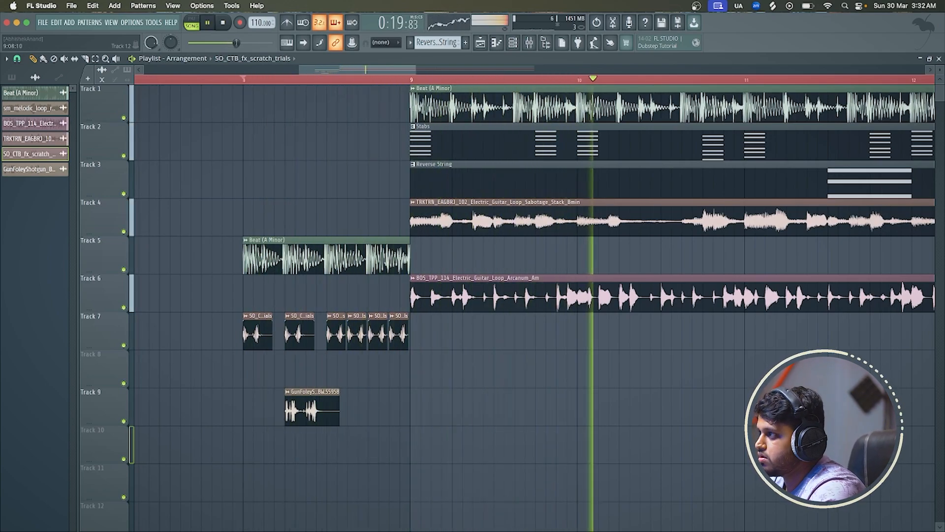
key(space)
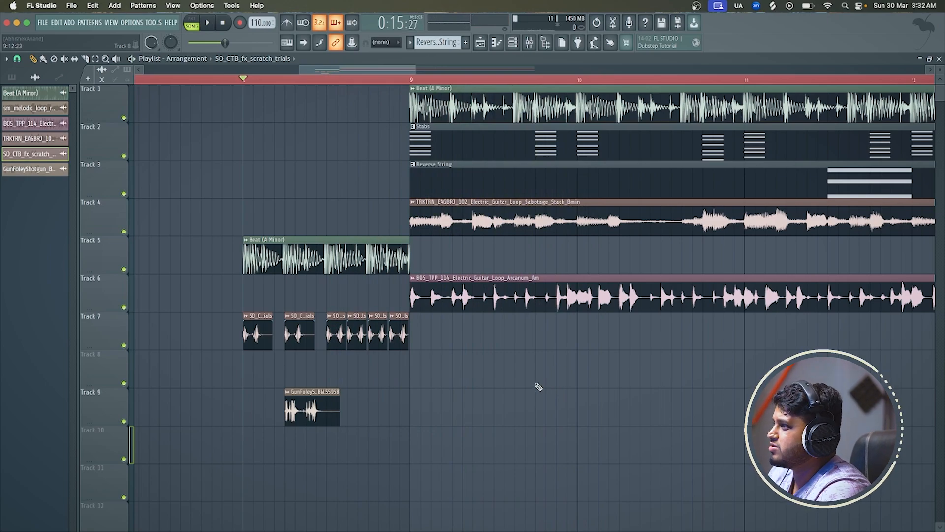
Route the Sabotage Stack guitar loop from Track 4 to mixer insert 6, solo that insert and play it
double_click(519, 230)
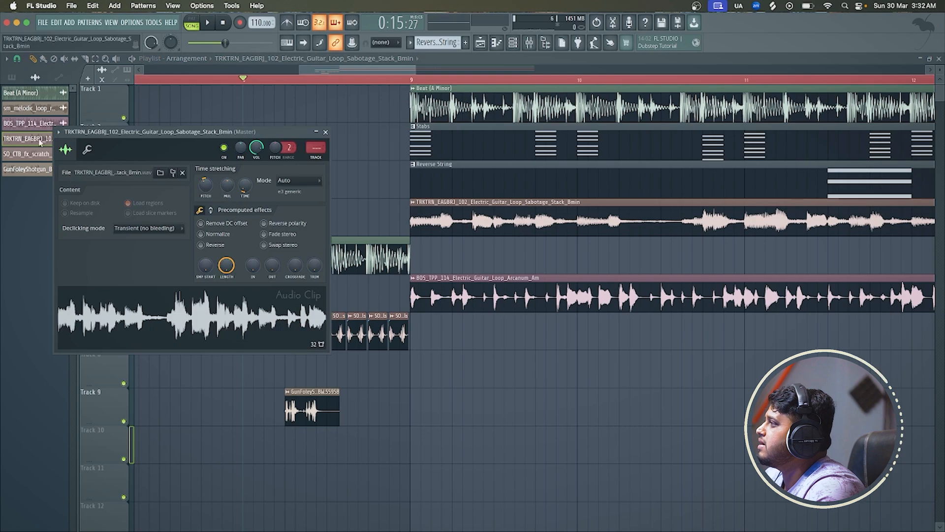
click(58, 132)
click(204, 172)
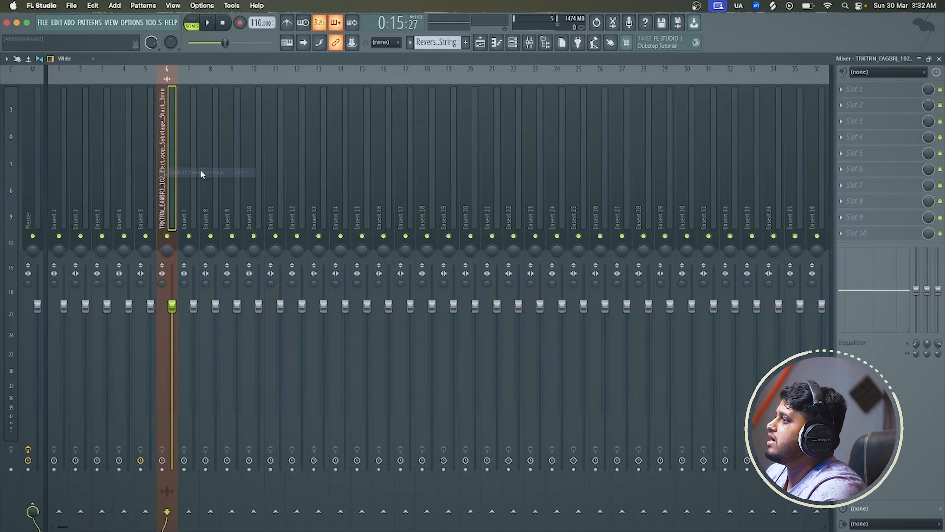
right_click(168, 236)
key(space)
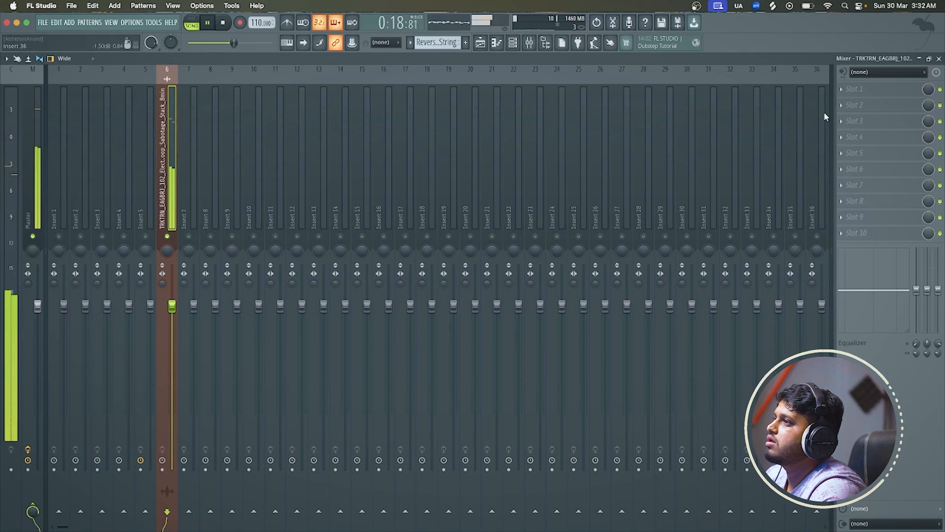
Add Fruity Parametric EQ 2 to insert 6, set band 1 to High pass and raise its cutoff to about 576 Hz
click(857, 89)
click(691, 412)
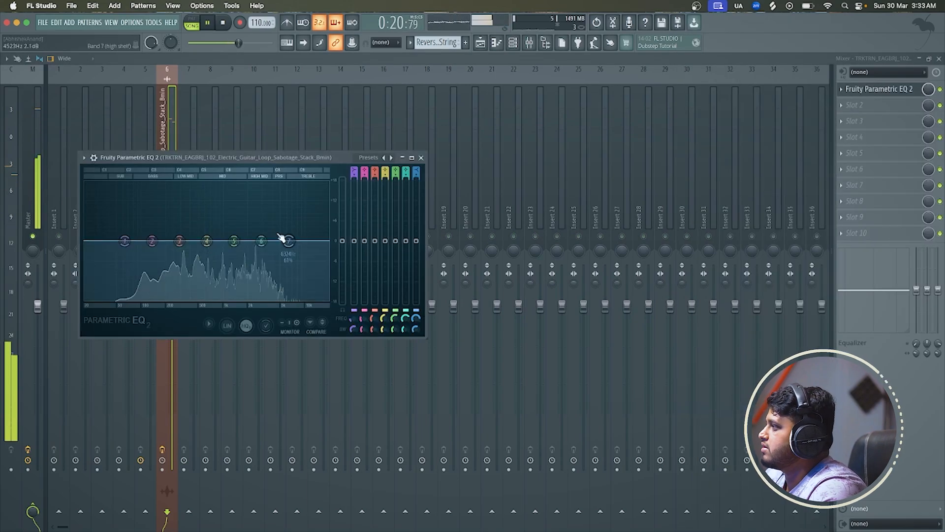
right_click(125, 241)
mouse_move(139, 266)
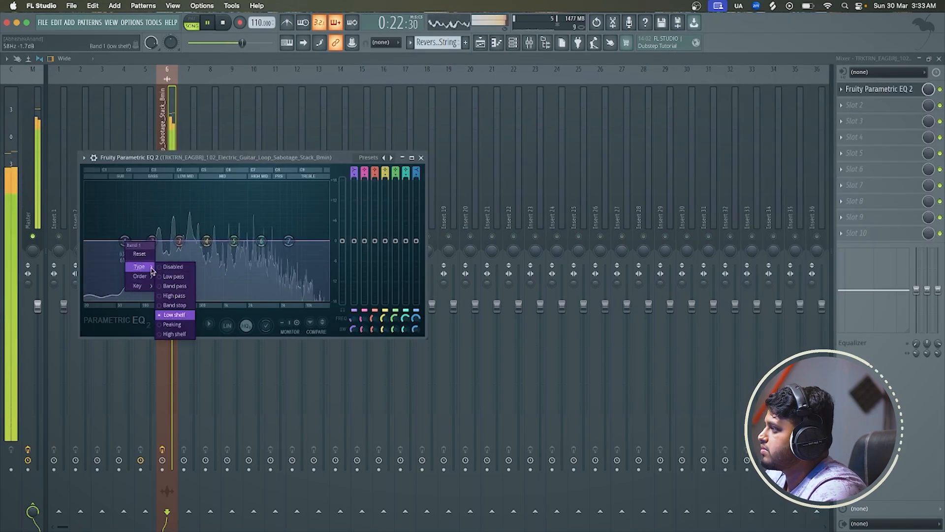
click(173, 296)
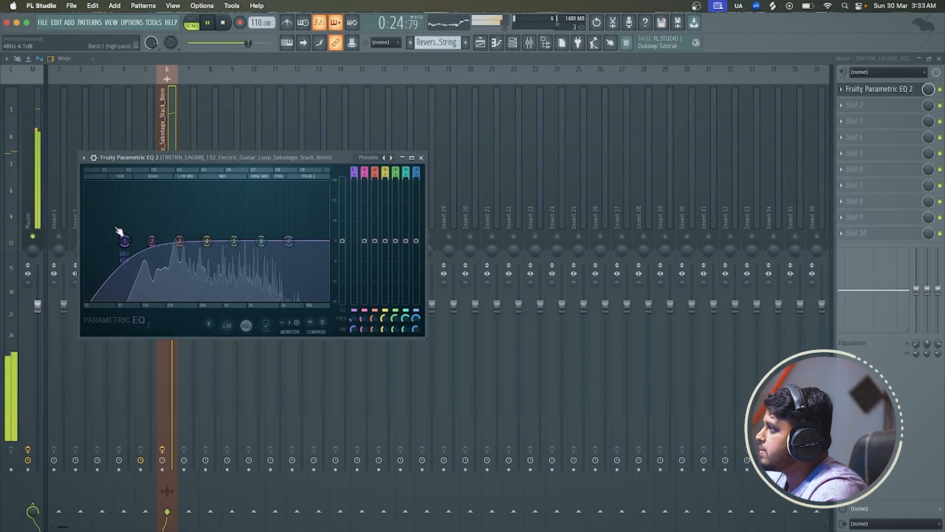
drag(125, 241, 205, 242)
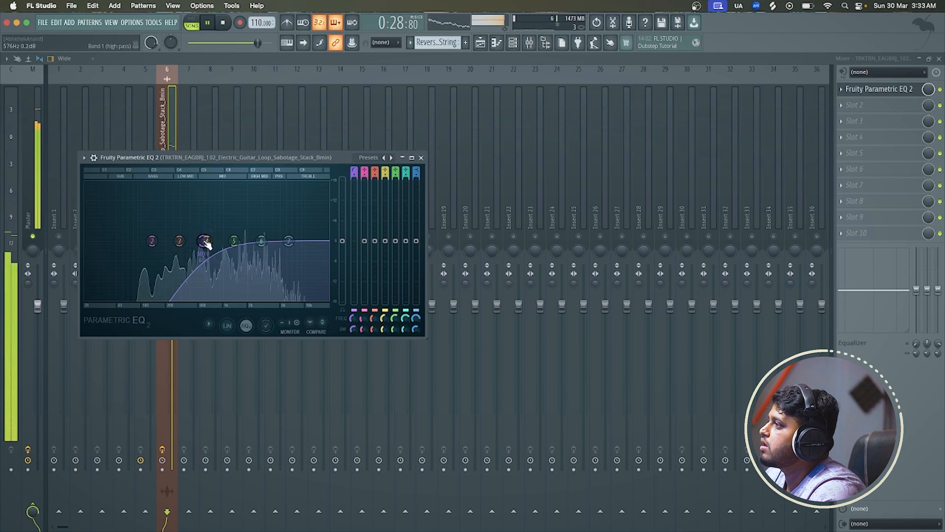
Return to the playlist, play the arrangement with Track 6 muted, and unmute the track
click(481, 43)
key(space)
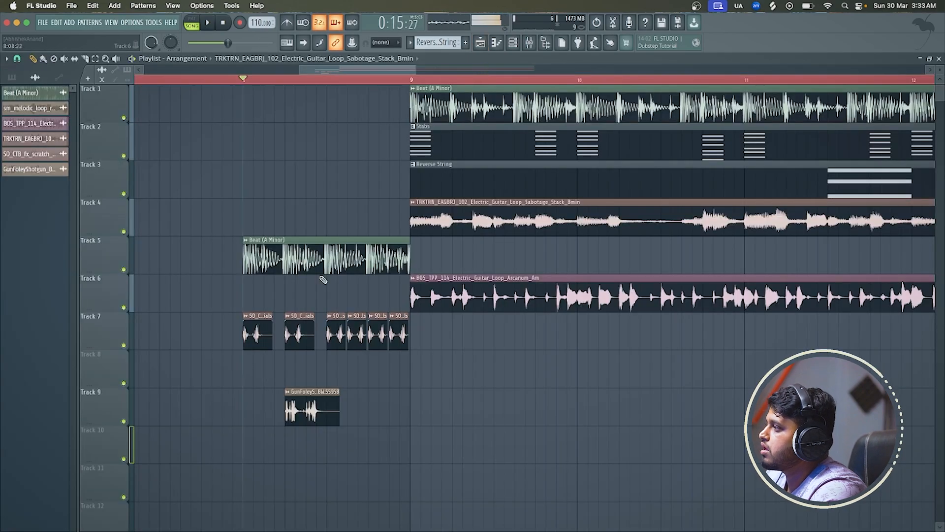
scroll(272, 290, down, 2)
click(124, 308)
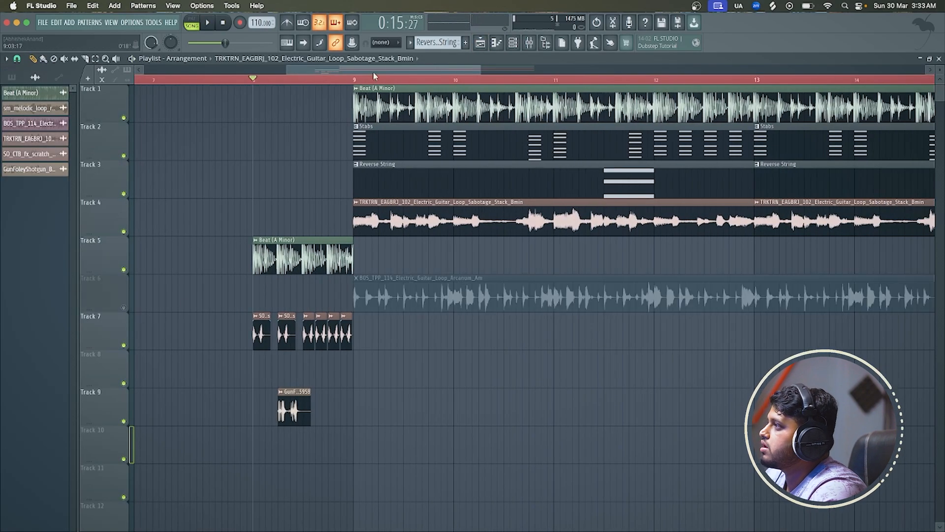
key(space)
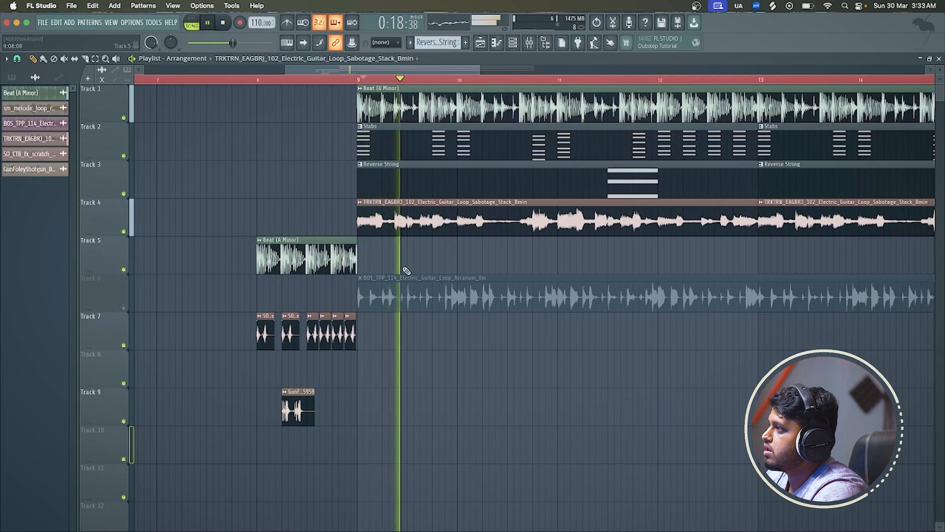
scroll(406, 270, down, 3)
scroll(406, 271, down, 1)
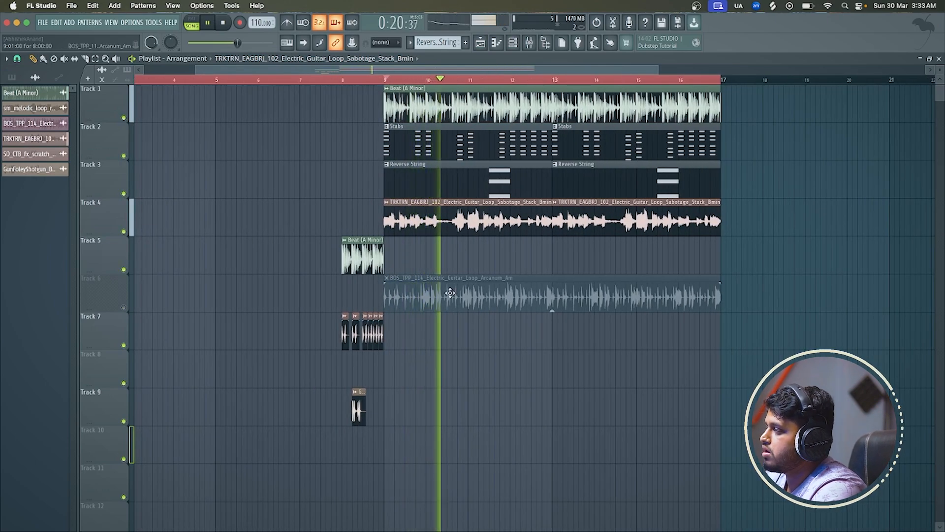
click(124, 307)
Inspect the Arcanum guitar loop's channel settings, close them, and replay the transition from beat 2 of bar 8
double_click(551, 310)
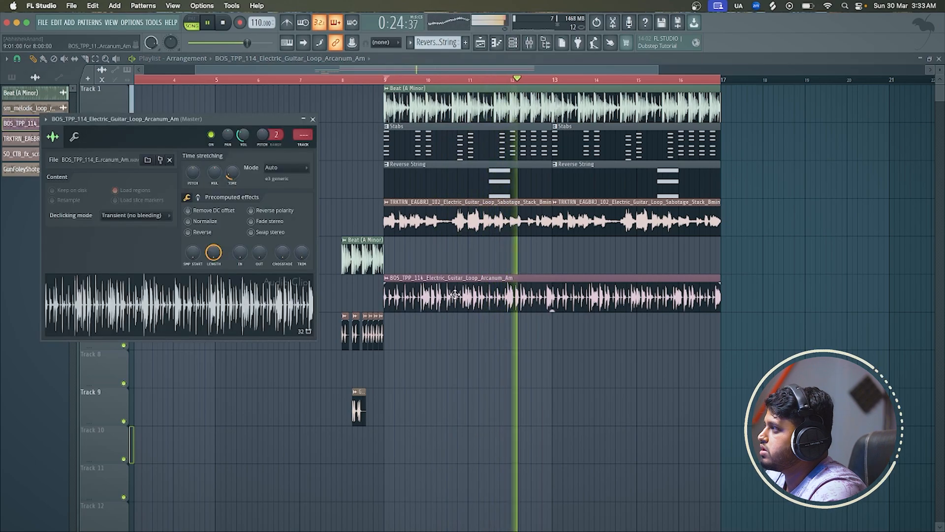
key(Escape)
key(space)
scroll(376, 271, up, 3)
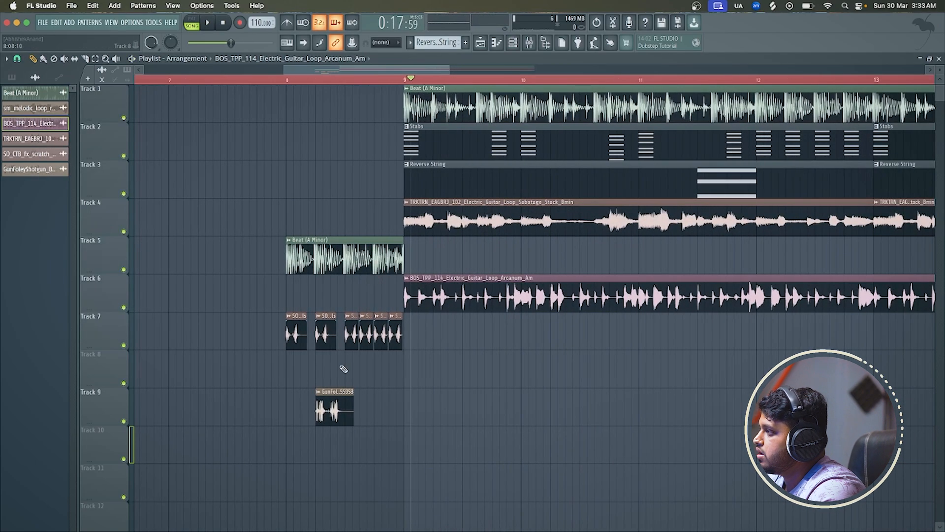
scroll(341, 373, up, 1)
scroll(341, 373, up, 1)
key(space)
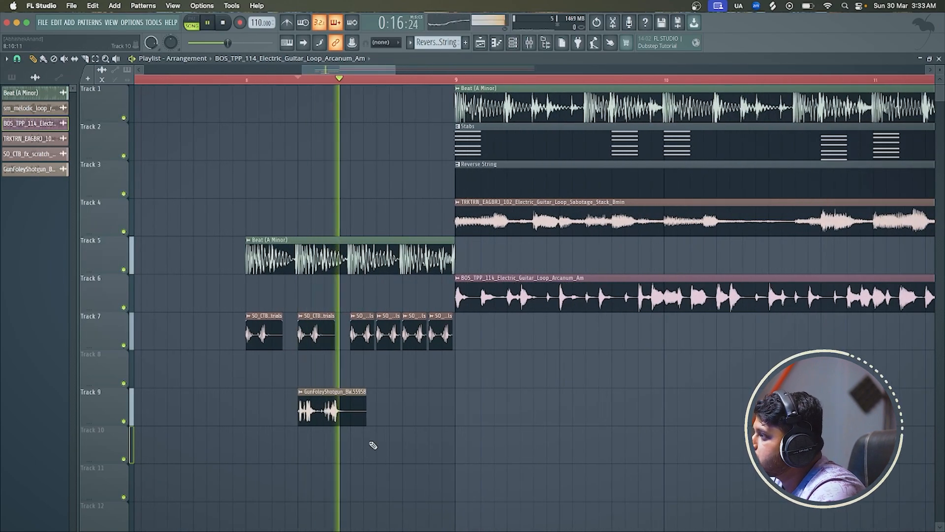
key(space)
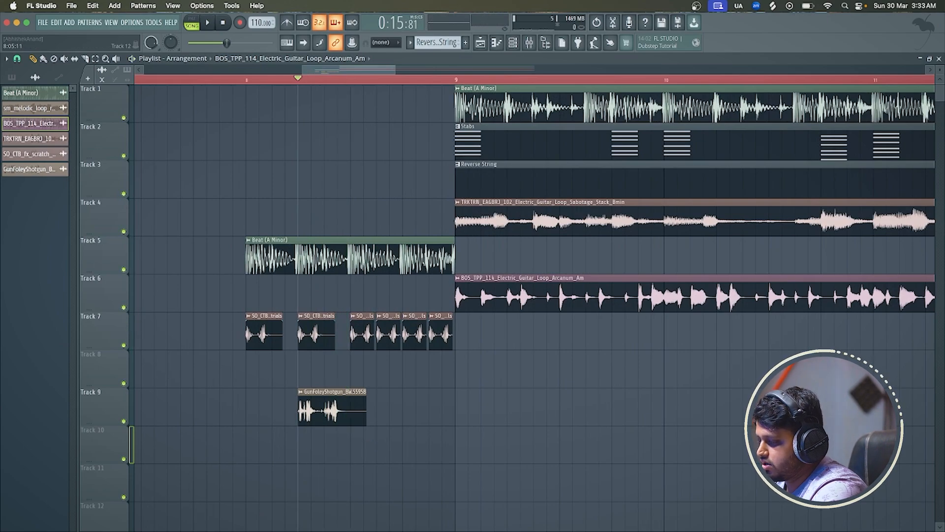
Switch to Splice and audition the rifle, machine gun, pistol and reload samples in the gun search results
key(super+Tab)
click(296, 287)
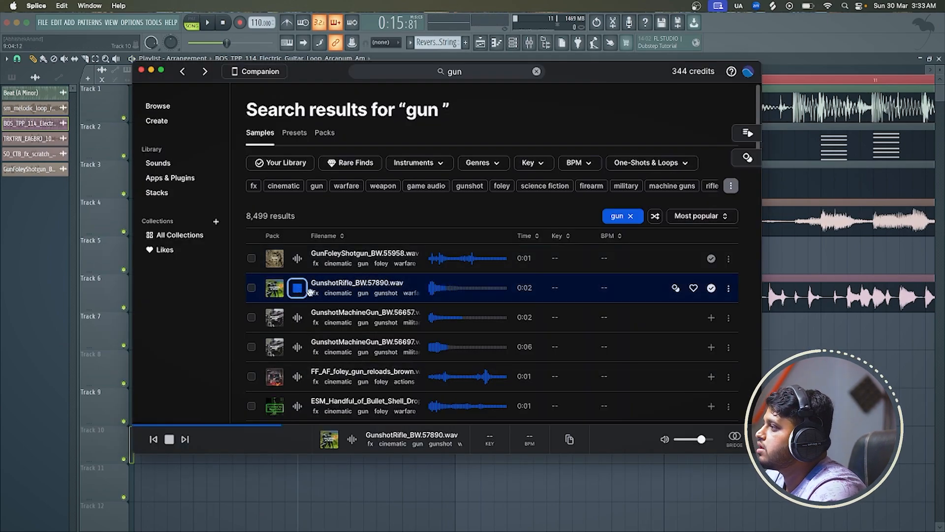
click(299, 317)
click(302, 348)
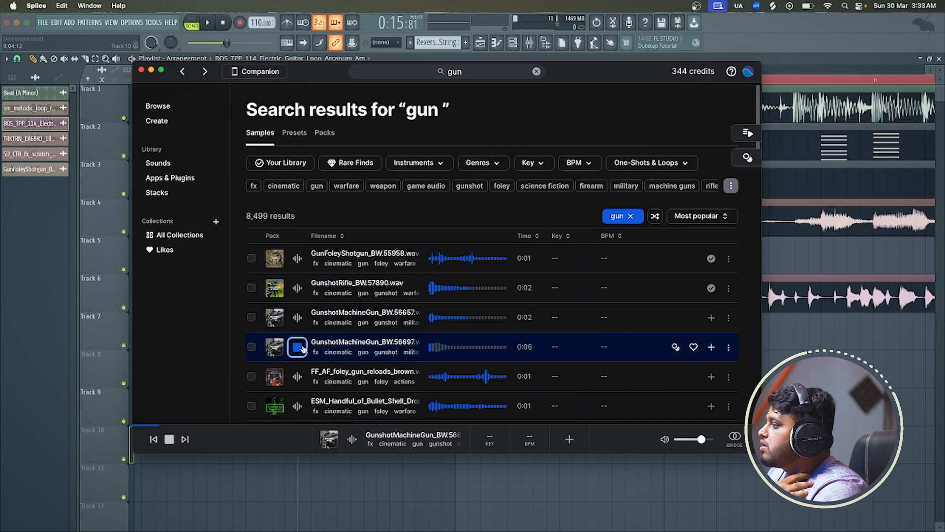
click(297, 376)
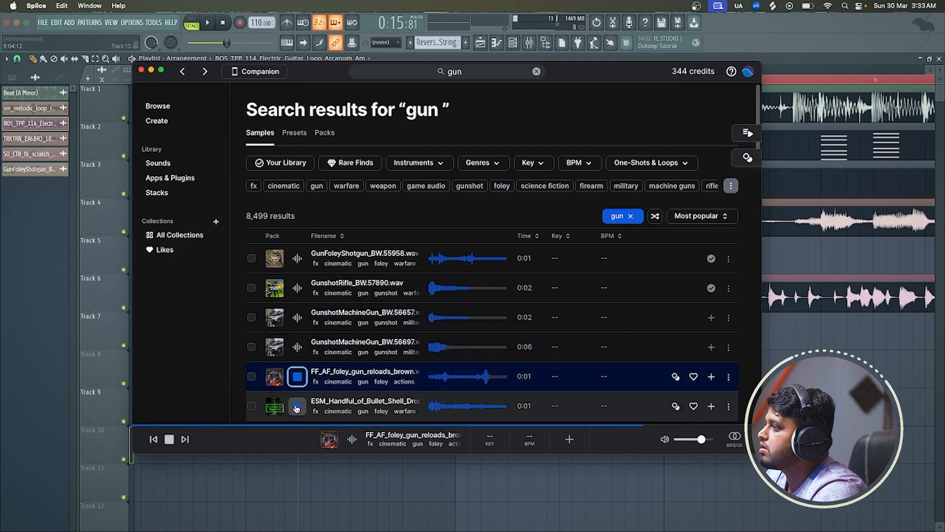
click(297, 406)
scroll(297, 404, down, 5)
click(297, 295)
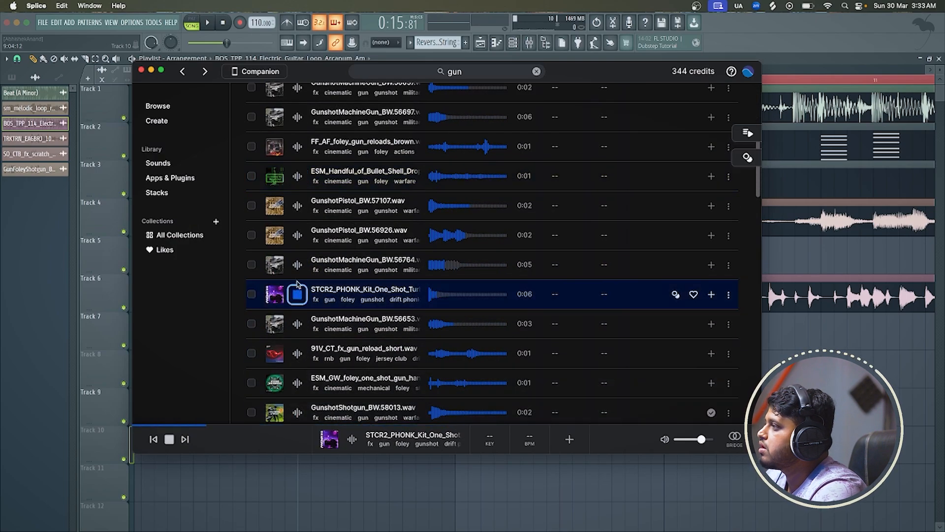
click(298, 264)
click(297, 235)
click(296, 206)
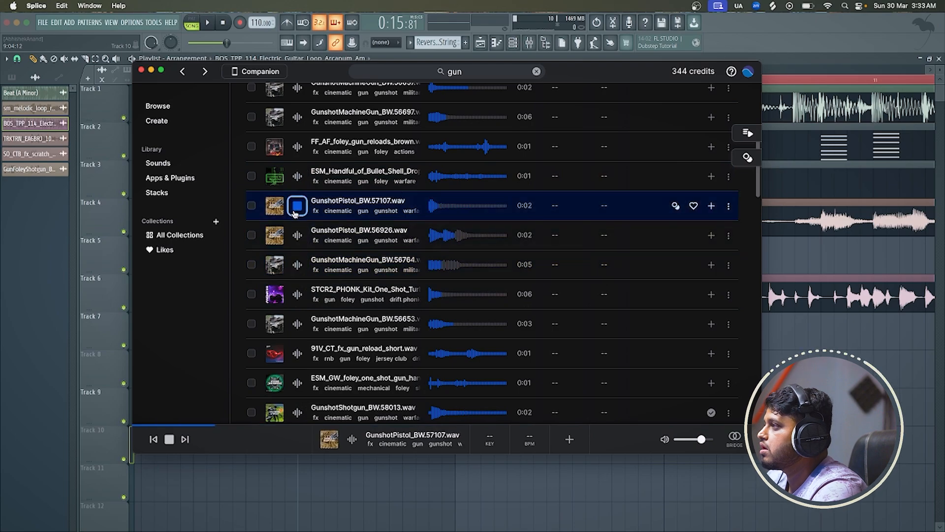
scroll(297, 345, down, 3)
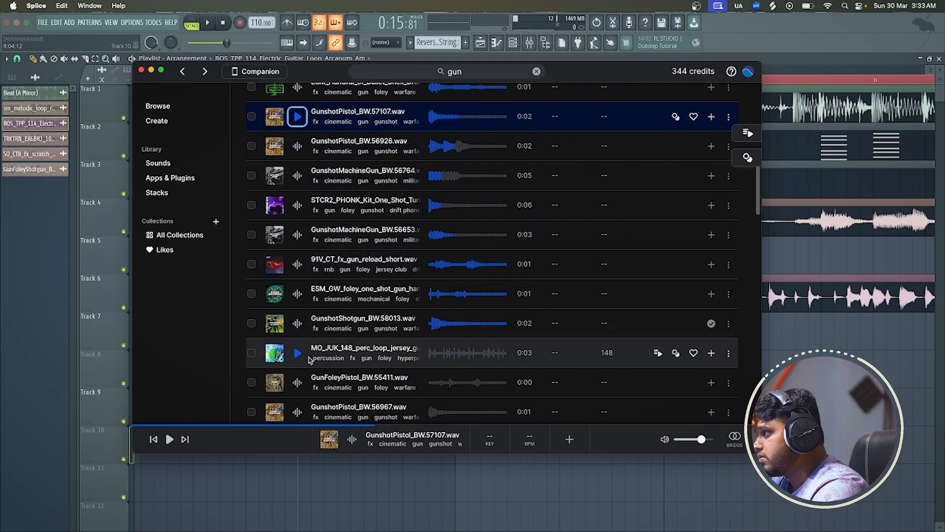
Preview GunshotShotgun_BW.58013, place it on playlist Track 10 and align the clip with beat 3 of bar 8
click(297, 323)
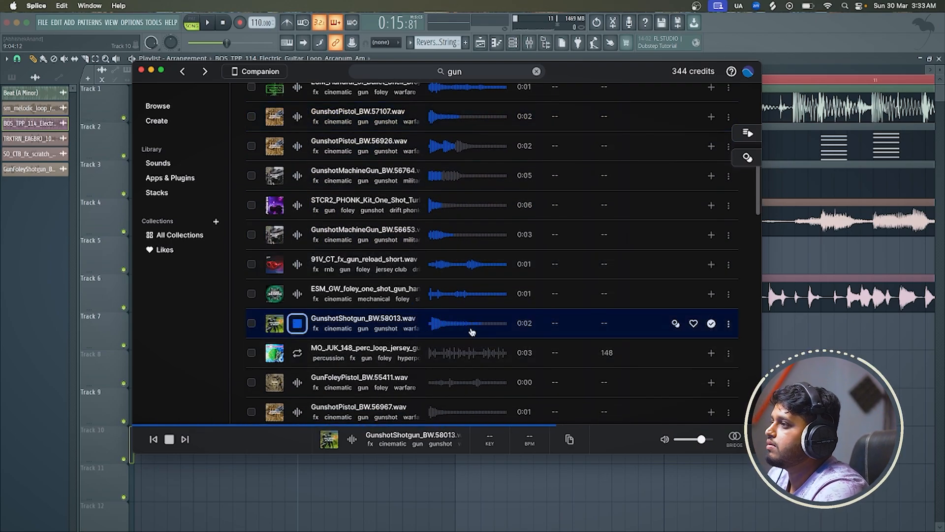
drag(471, 331, 345, 479)
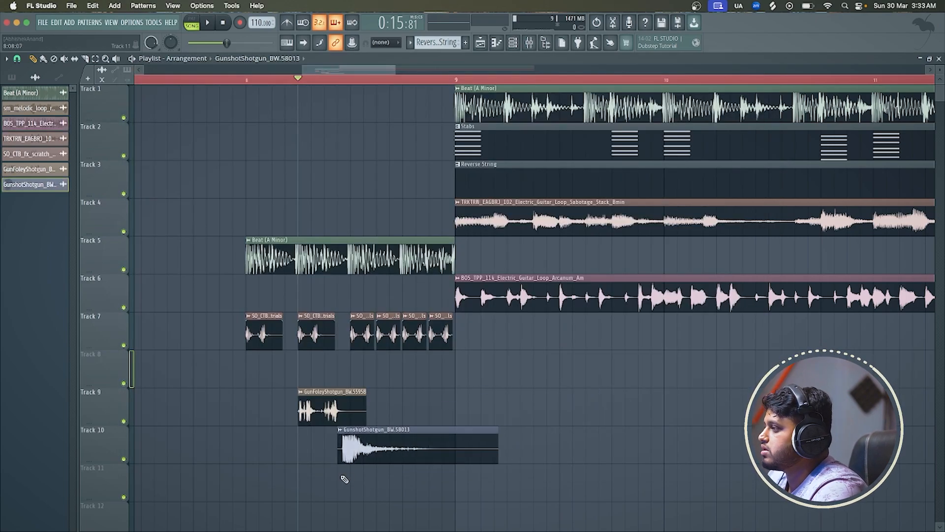
scroll(344, 477, up, 5)
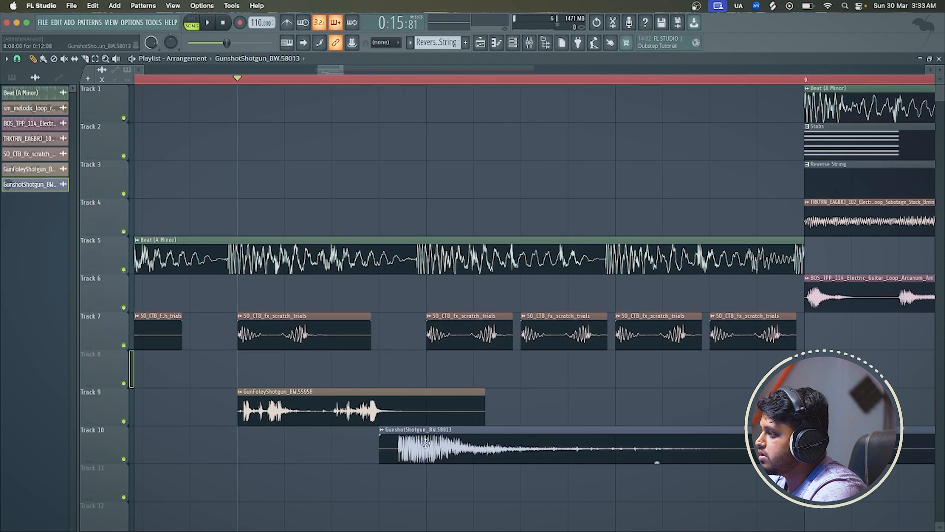
drag(425, 456, 450, 446)
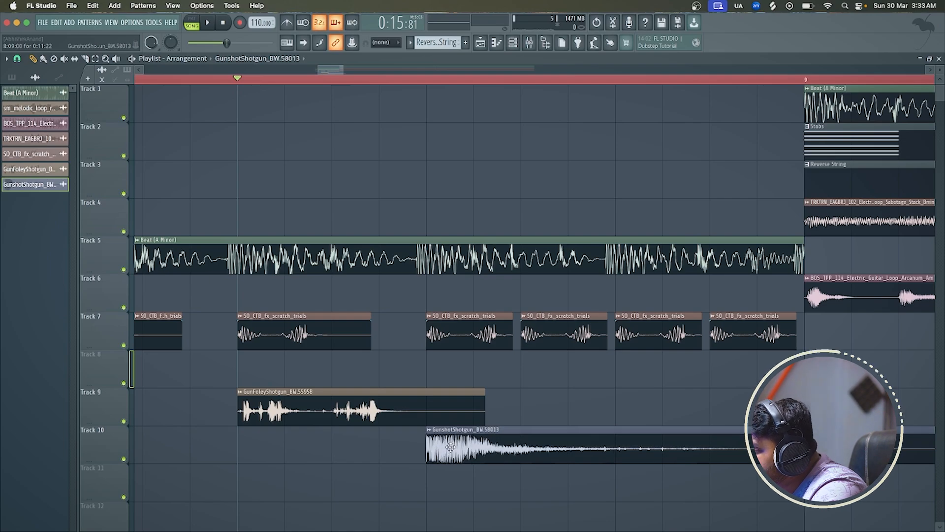
Trim the Track 10 shotgun clip to about half a beat, repeat it three more times up to bar 9, and play the transition
scroll(450, 447, down, 3)
drag(673, 431, 463, 430)
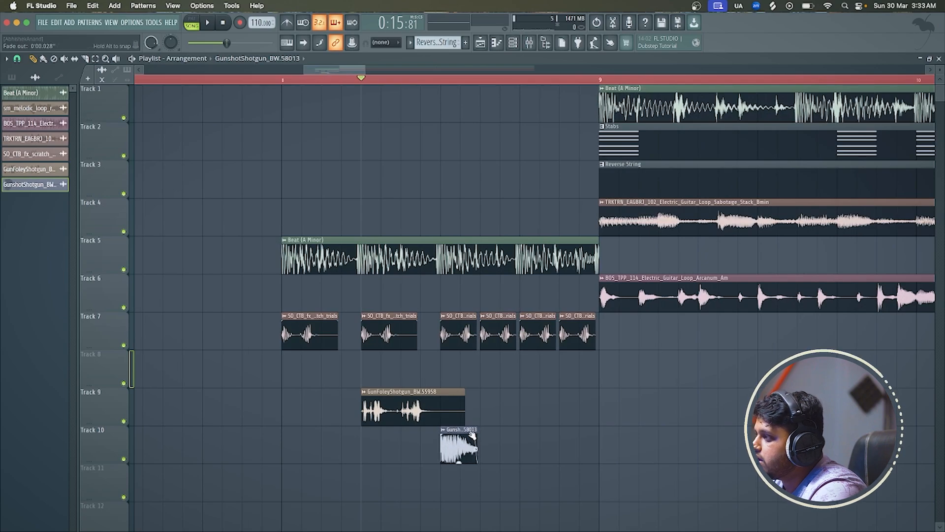
click(488, 447)
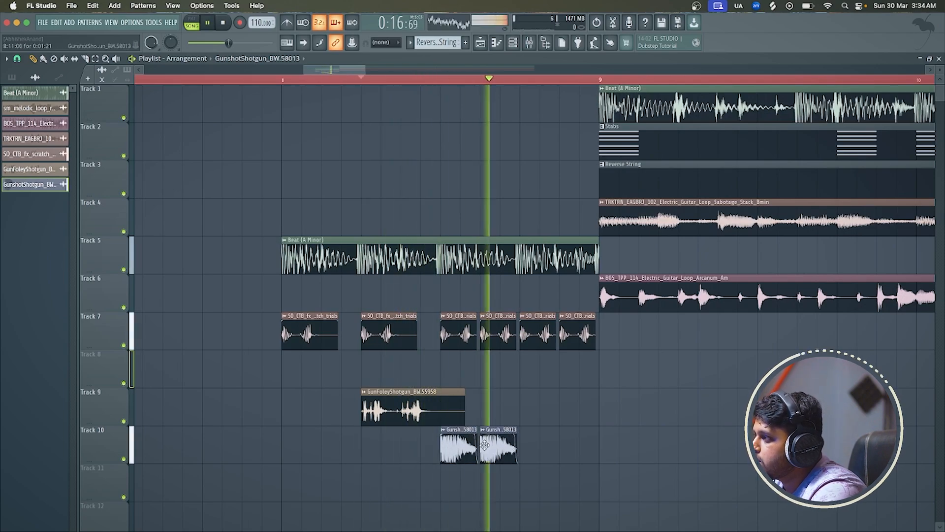
click(523, 446)
click(563, 452)
key(space)
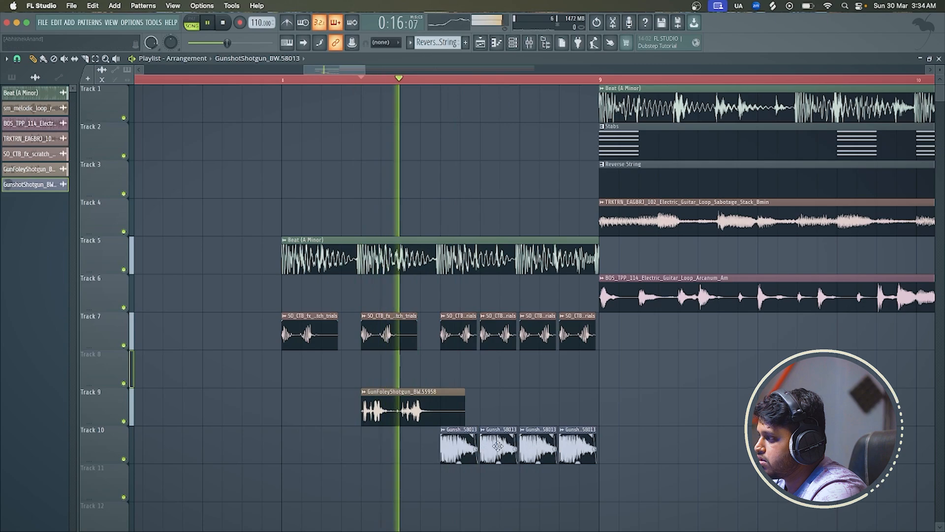
key(space)
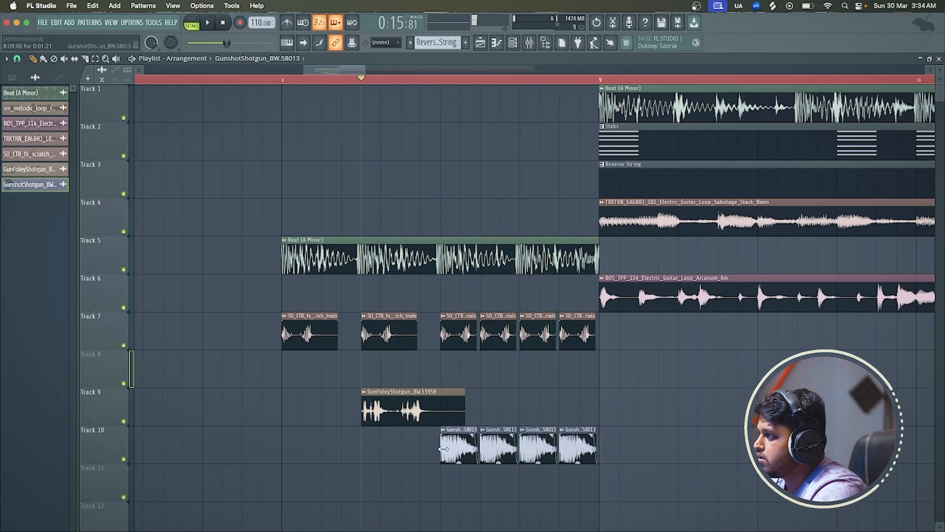
Lower the GunshotShotgun channel volume to about 15%, replay the transition, and readjust the volume to about 20%
double_click(498, 446)
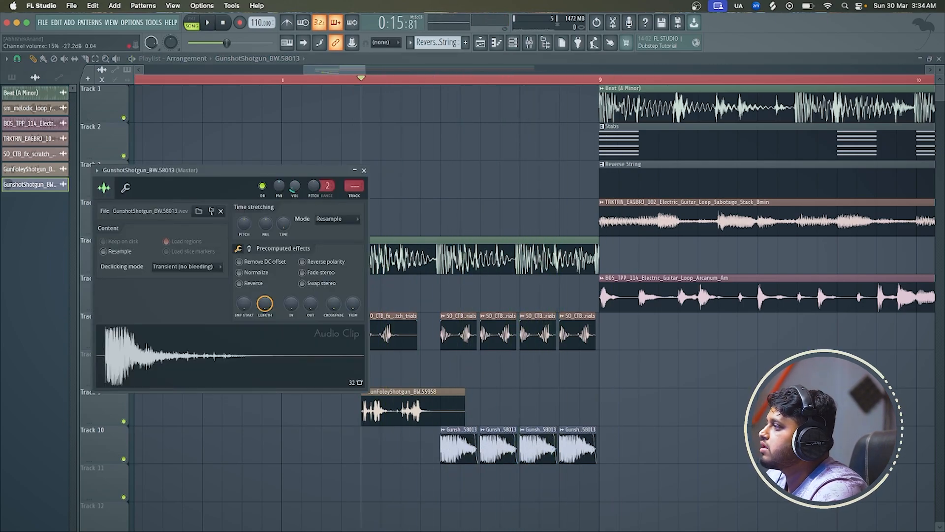
key(space)
click(364, 171)
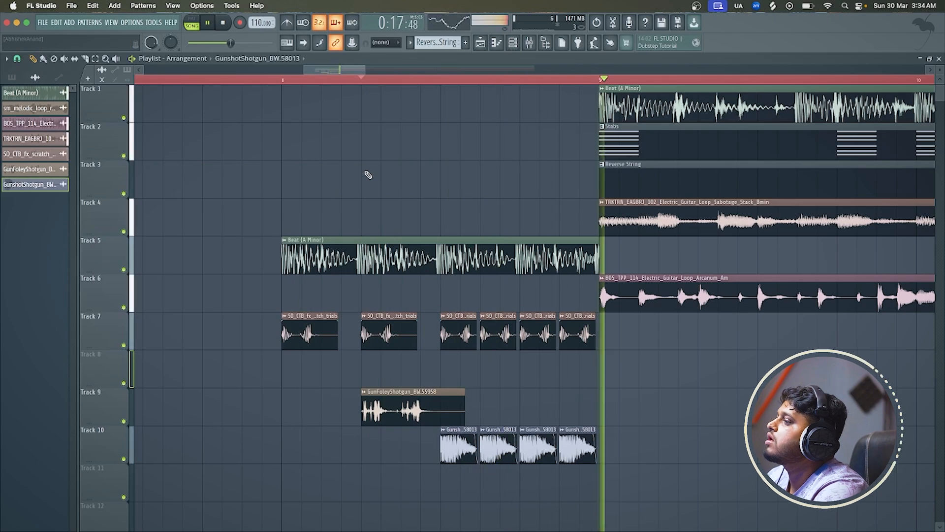
key(space)
double_click(464, 438)
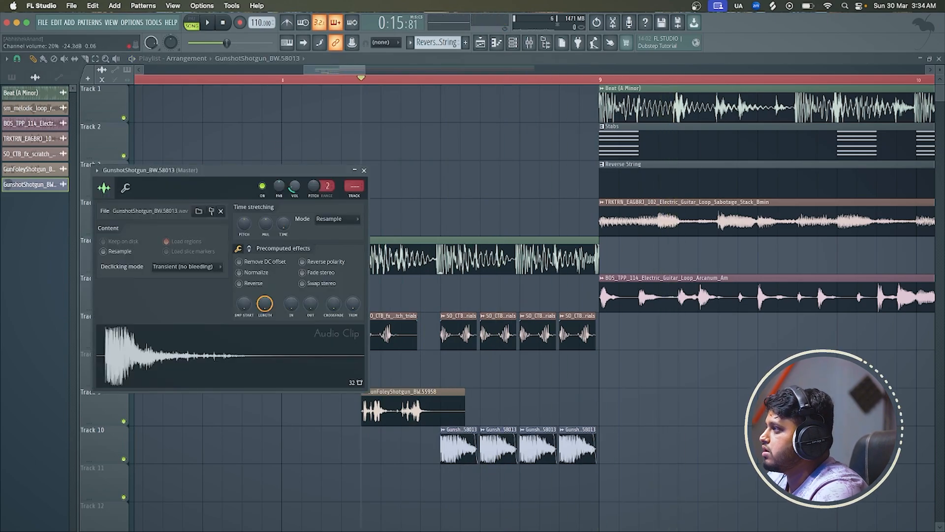
click(365, 170)
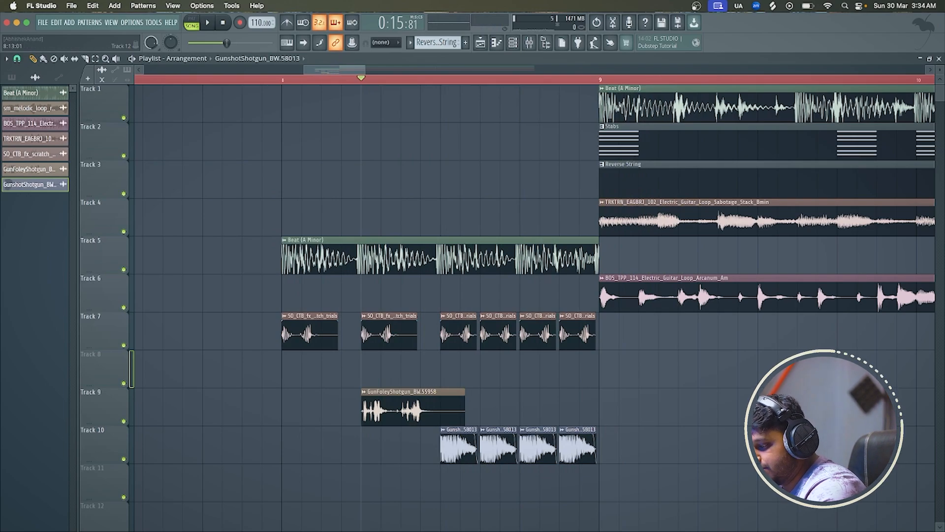
Return to Splice, search for "gun drill" and audition the results through CPA_LVL_fx_drill_gun_shot.wav
key(super+Tab)
click(463, 77)
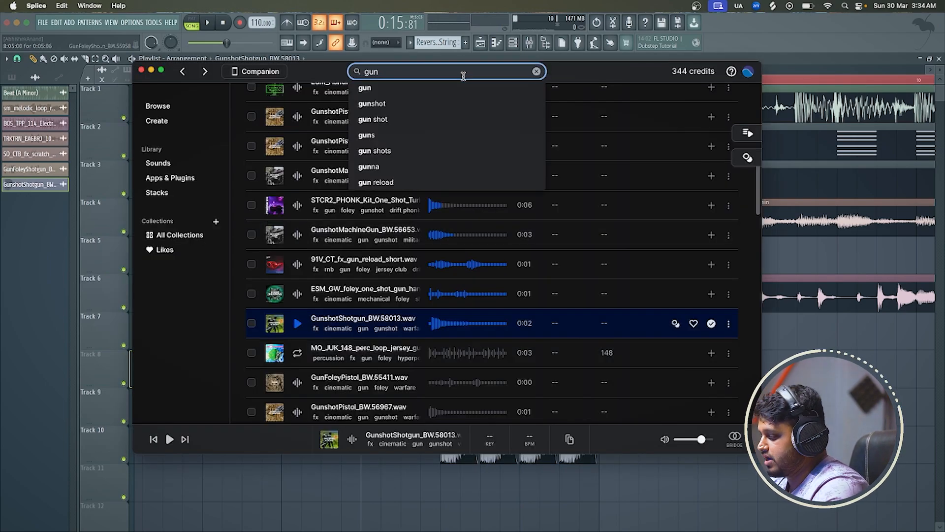
text(drill)
key(Return)
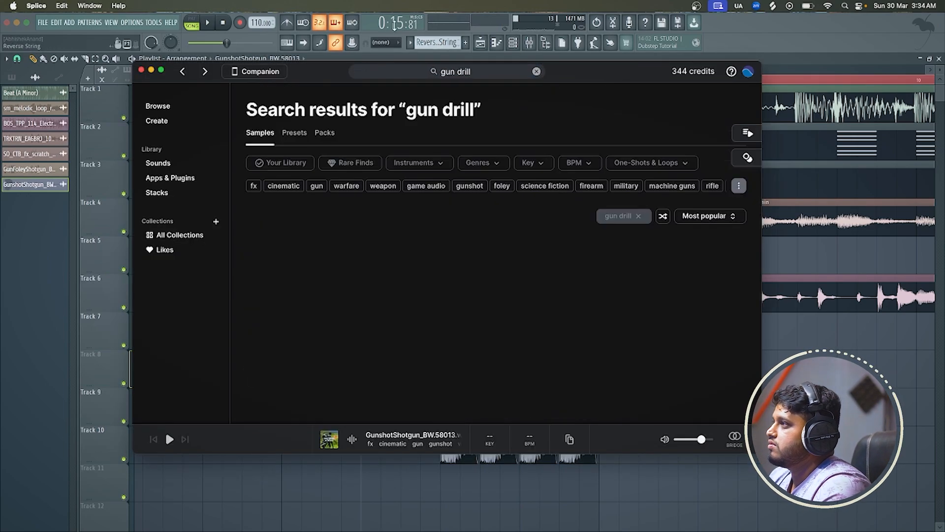
click(297, 258)
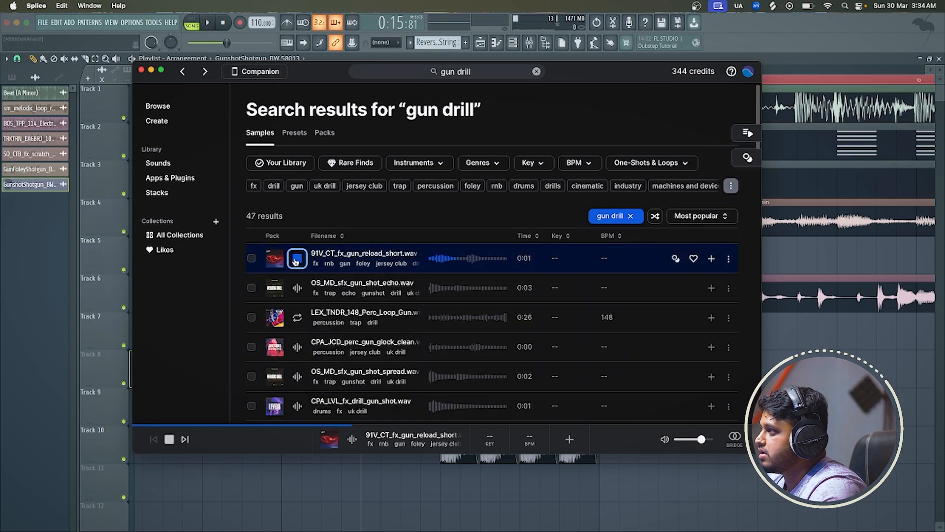
click(297, 287)
click(297, 317)
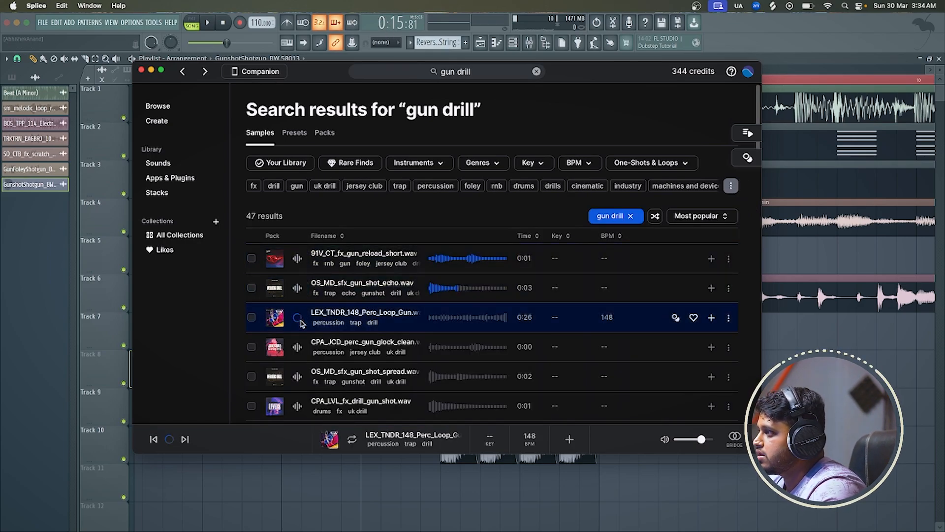
click(298, 346)
scroll(364, 296, down, 5)
click(364, 174)
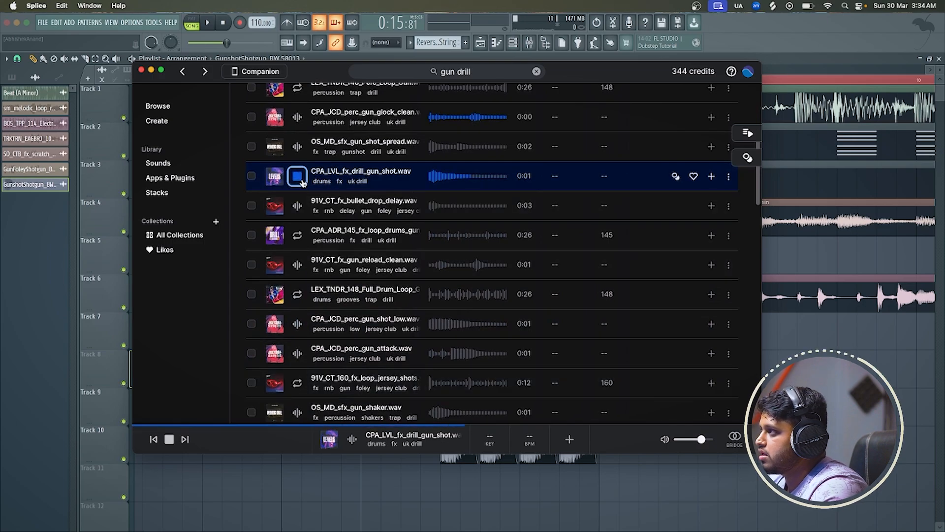
Get CPA_LVL_fx_drill_gun_shot.wav, place it on Track 11 at beat 3 of bar 8, and trim the clip to about half a beat
click(712, 176)
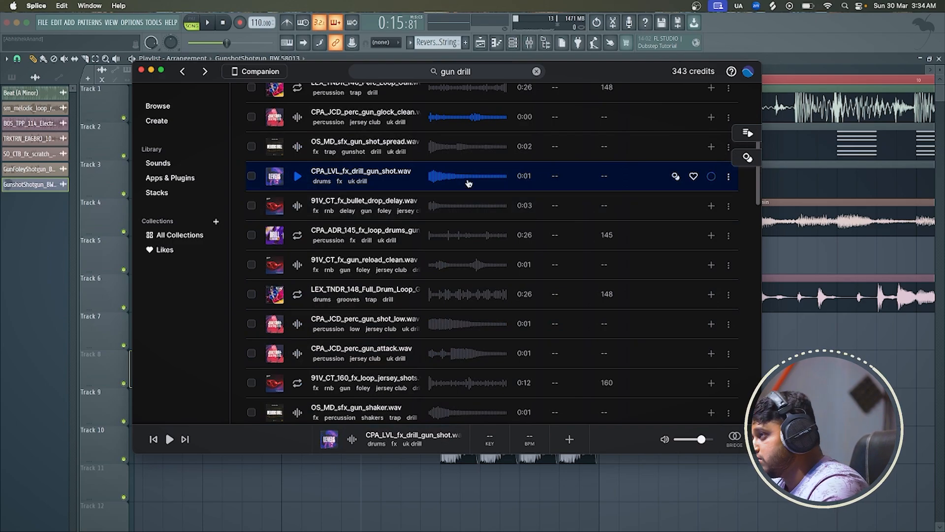
drag(468, 183, 471, 469)
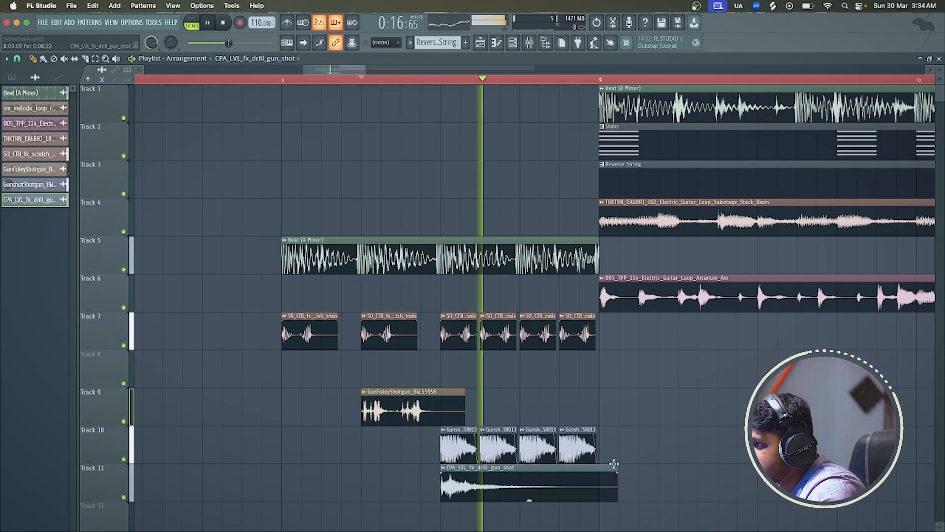
drag(617, 472, 463, 467)
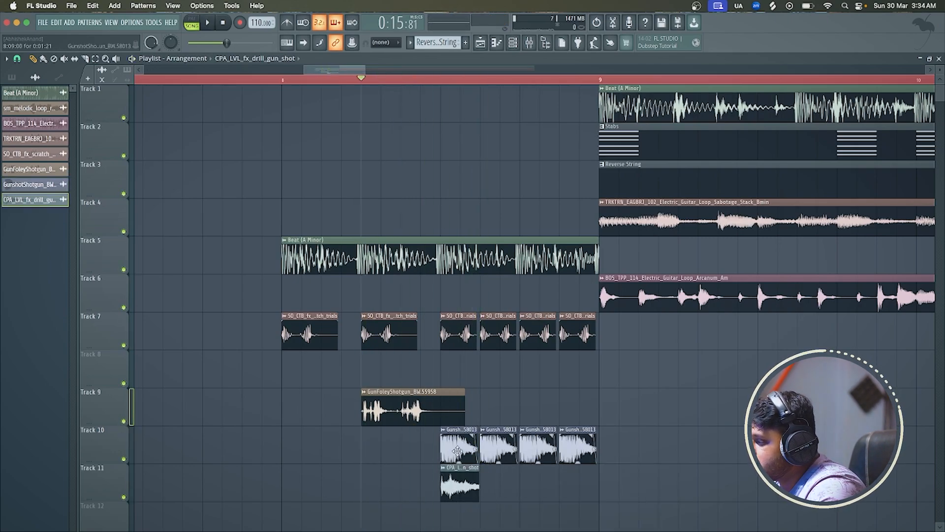
Delete the four GunshotShotgun clips from Track 10
right_click(457, 451)
right_click(498, 448)
right_click(538, 448)
right_click(577, 448)
Repeat the trimmed drill gunshot clip three more times on Track 11 to fill the space up to bar 9
click(497, 485)
key(space)
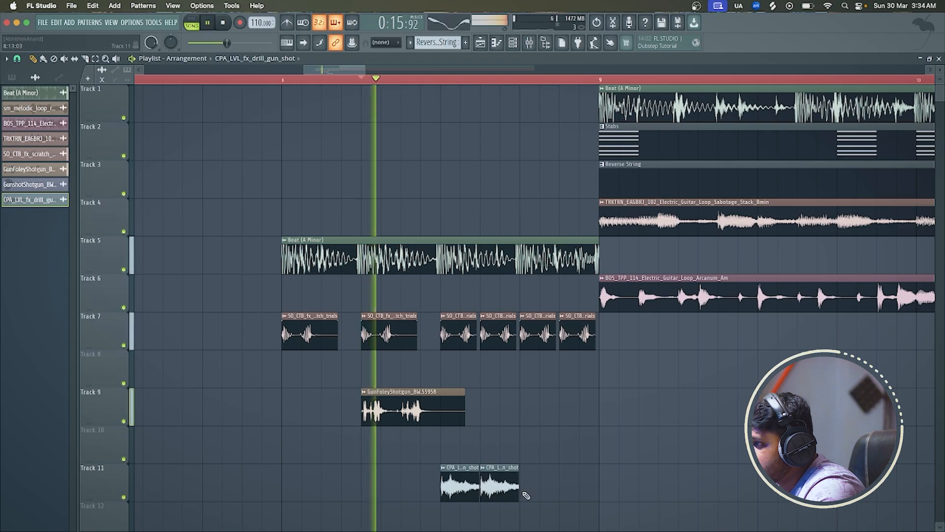
click(537, 485)
click(576, 485)
key(space)
Lower the drill gunshot channel volume to about 38% and play through the transition into the following bars
double_click(575, 484)
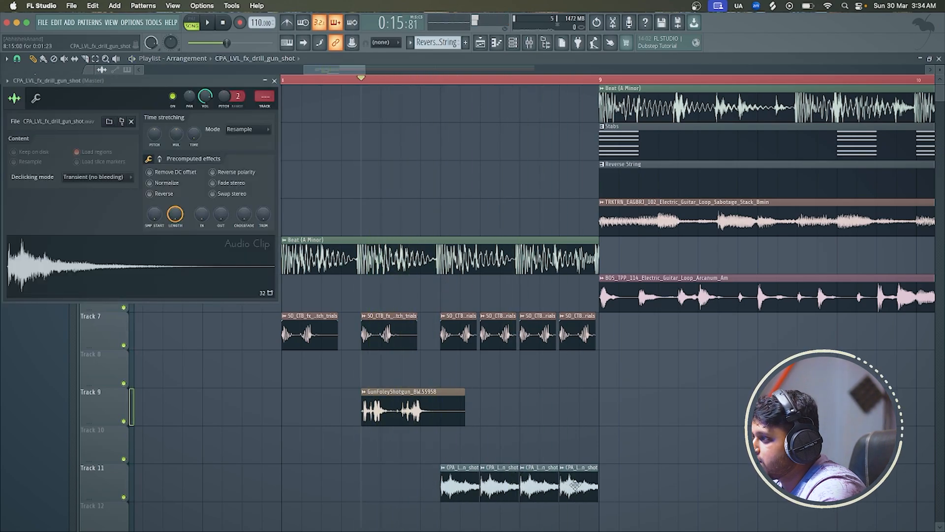
key(space)
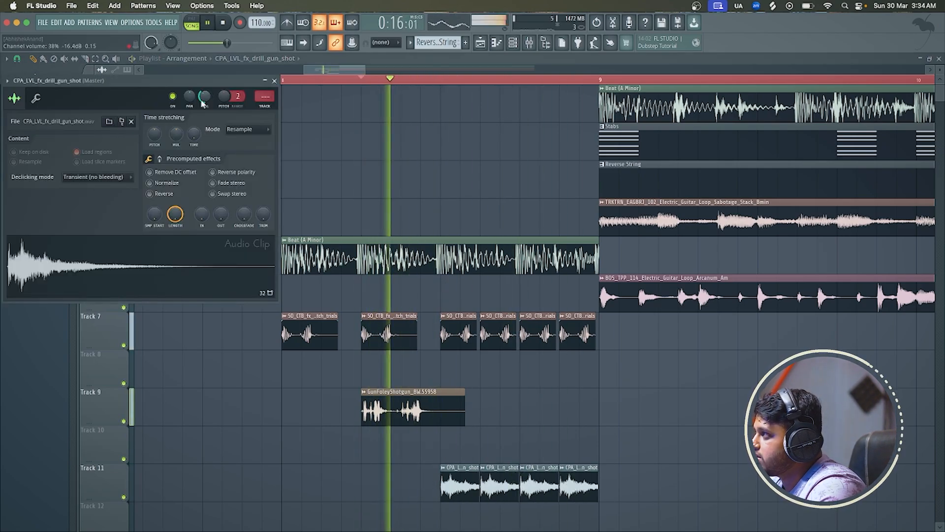
click(274, 80)
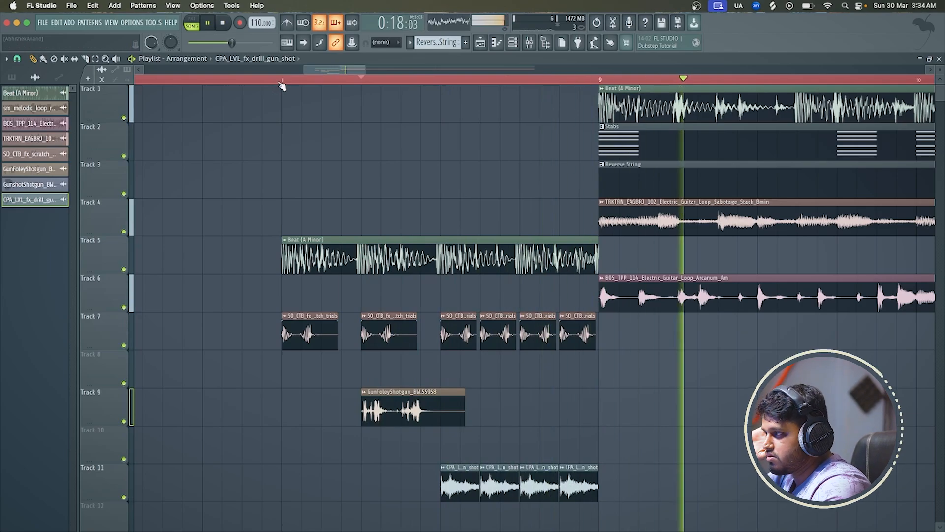
scroll(422, 272, down, 3)
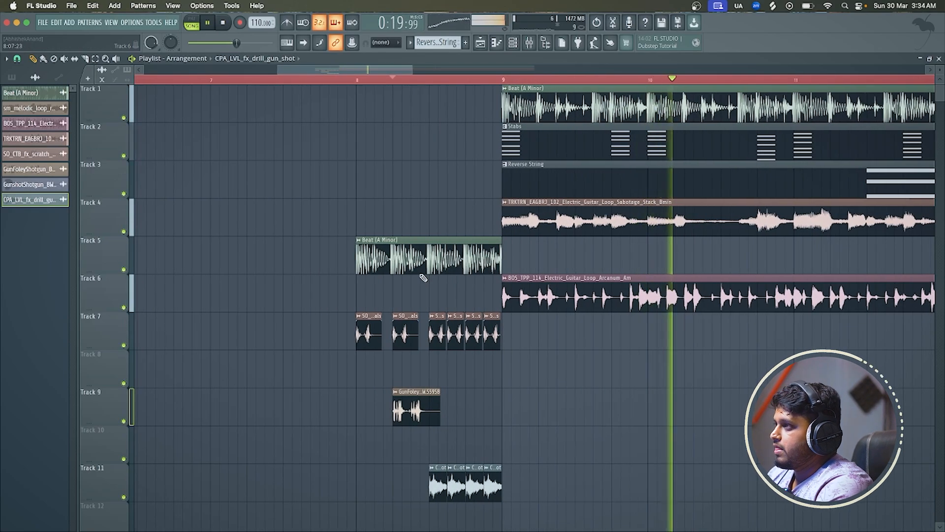
scroll(422, 275, down, 3)
scroll(589, 344, down, 2)
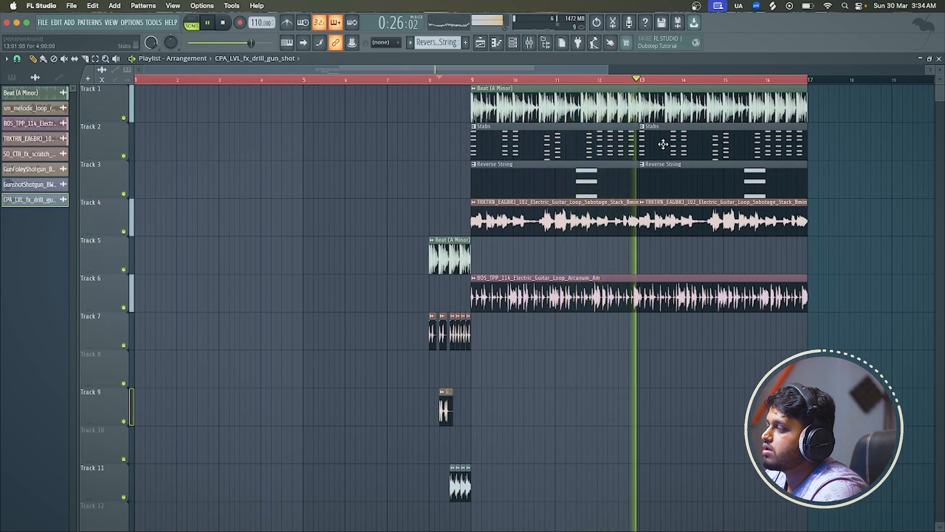
Cut the Reverse String pattern on Track 3 and the Arcanum guitar loop on Track 6 out from beat 2 of bar 12 to bar 13
scroll(628, 77, up, 2)
click(563, 79)
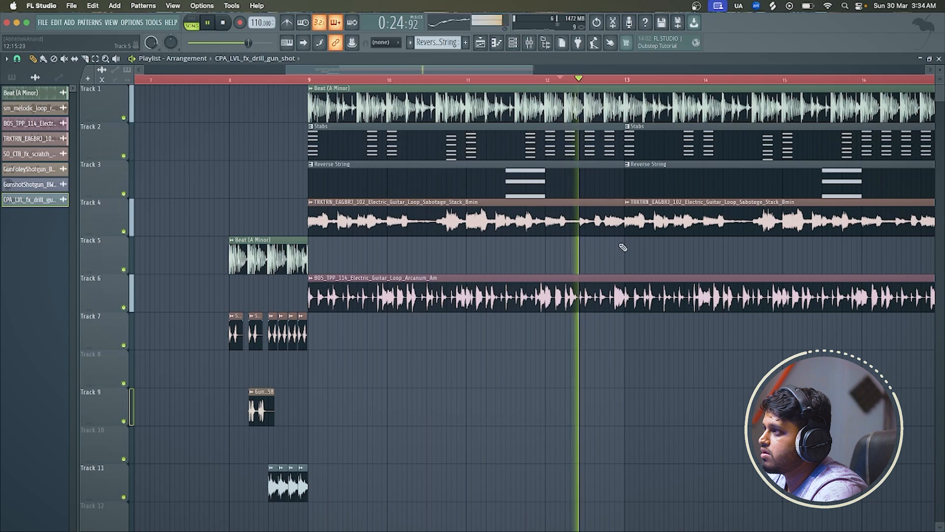
scroll(615, 246, up, 2)
key(space)
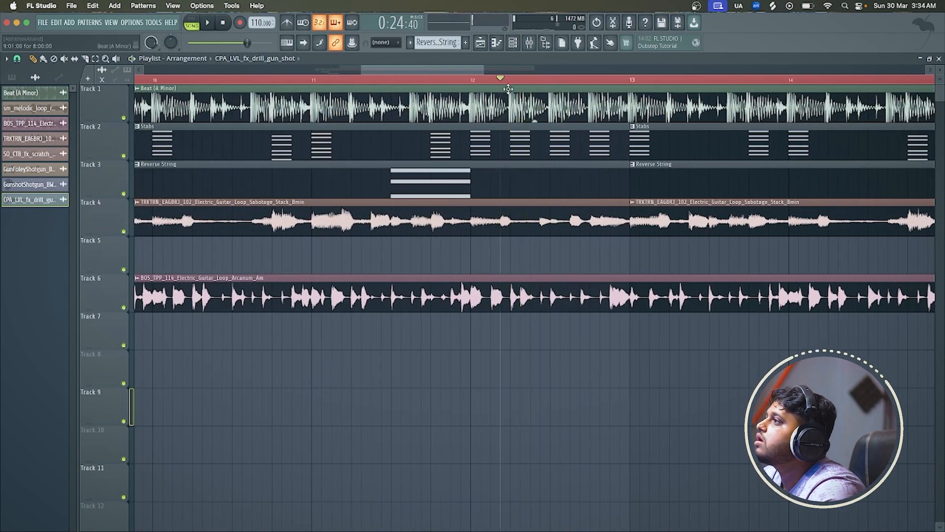
drag(625, 166, 559, 166)
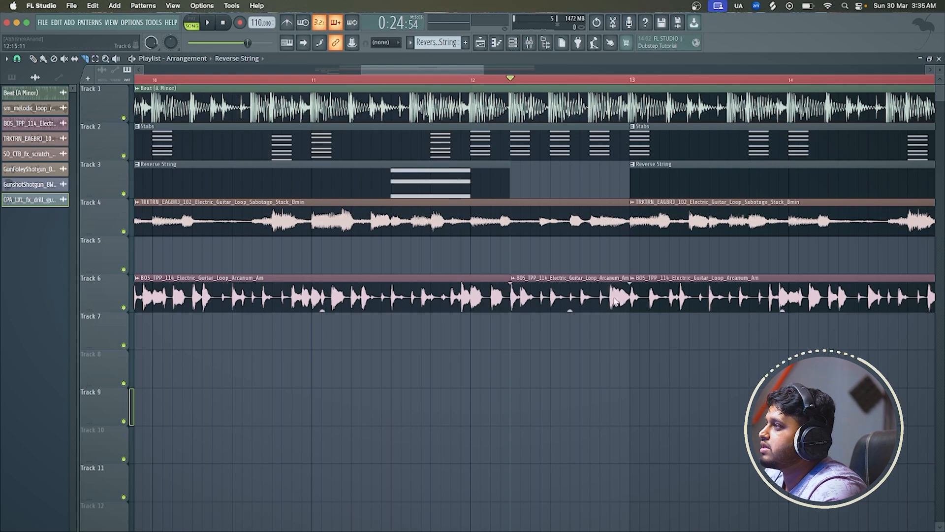
right_click(552, 296)
key(space)
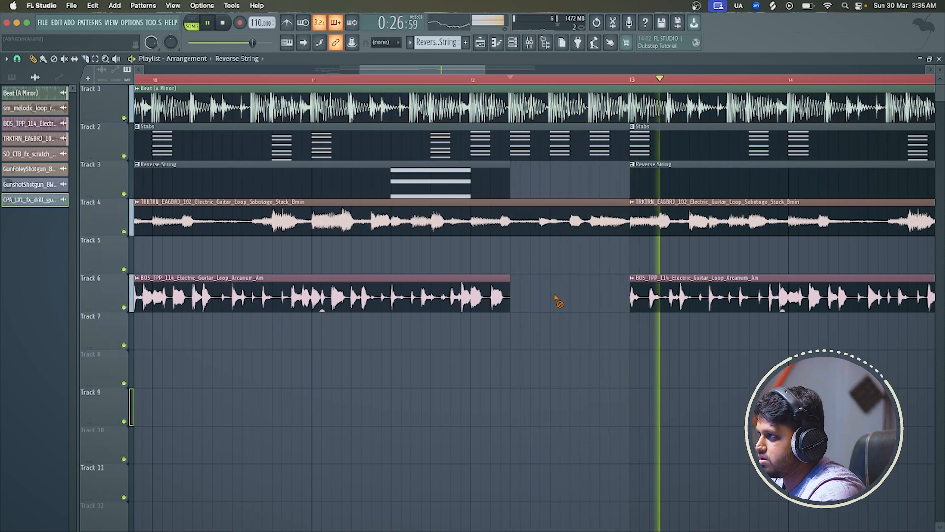
Delete the remaining Arcanum guitar clip before bar 13 on Track 6 and play the arrangement from just before bar 8
scroll(556, 300, down, 6)
key(space)
right_click(459, 305)
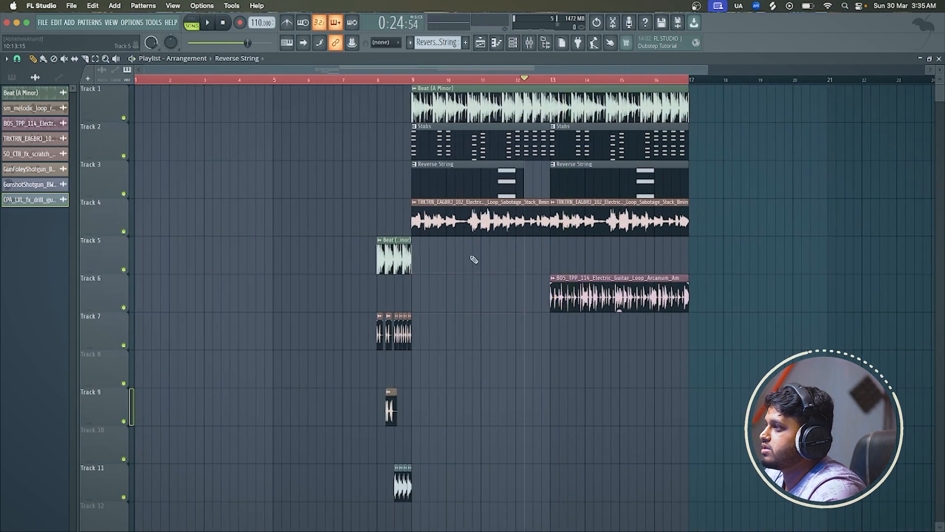
key(space)
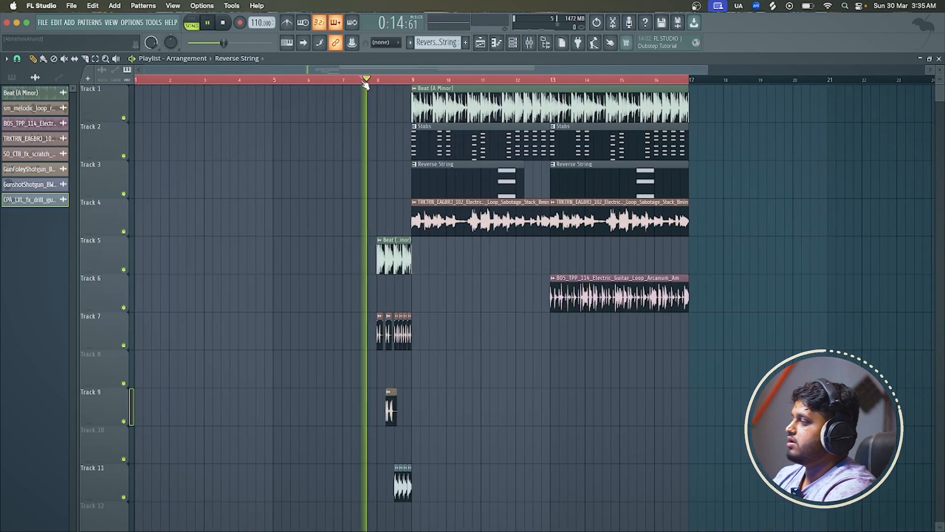
scroll(364, 155, up, 3)
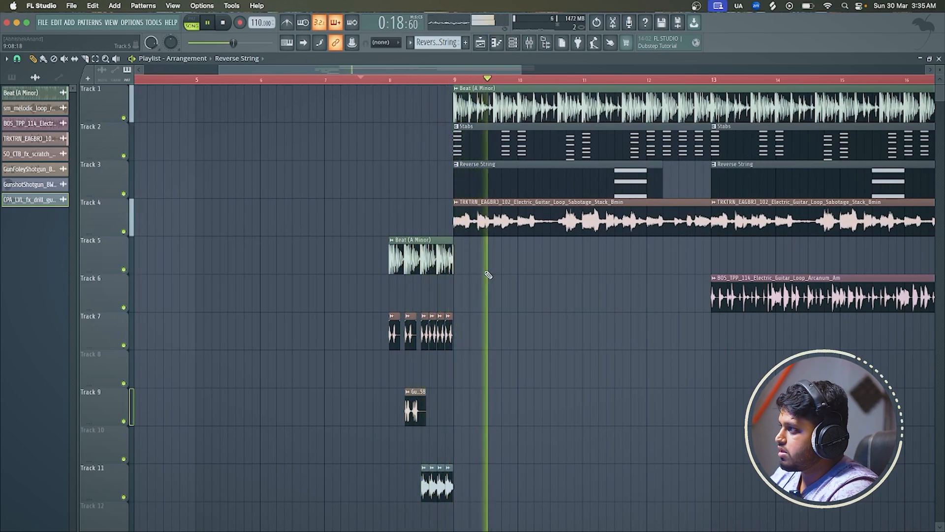
scroll(489, 271, down, 3)
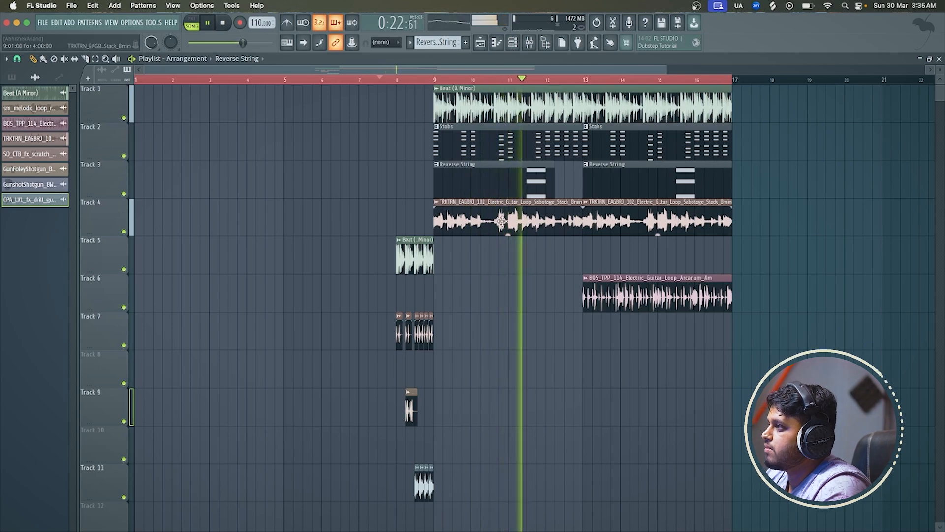
Lower the Sabotage Stack guitar's fader on mixer insert 6, stop playback, and return the playhead to bar 8 in the playlist
click(528, 43)
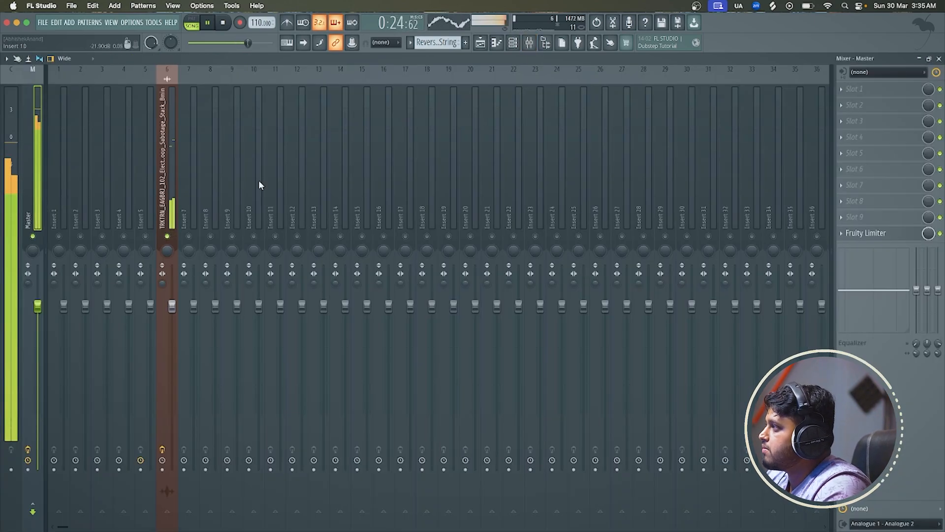
click(167, 197)
drag(178, 313, 177, 346)
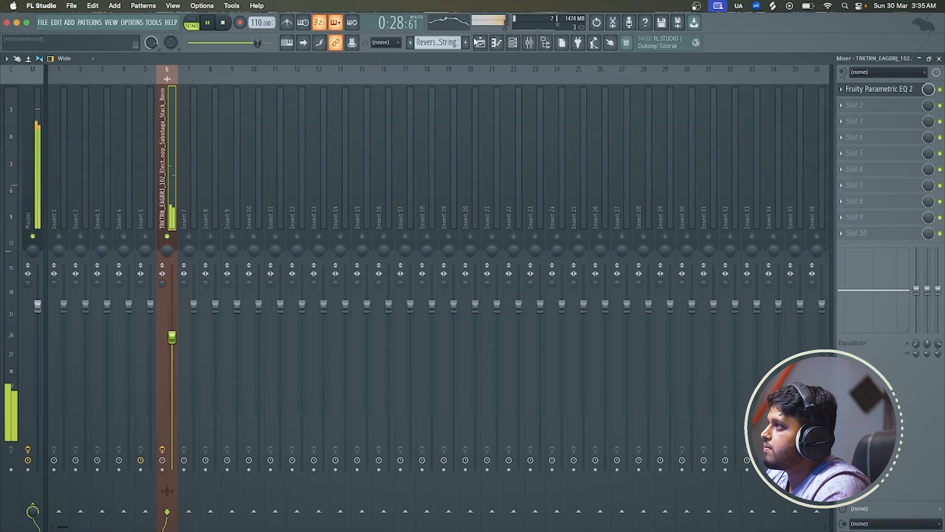
click(477, 42)
key(space)
click(398, 80)
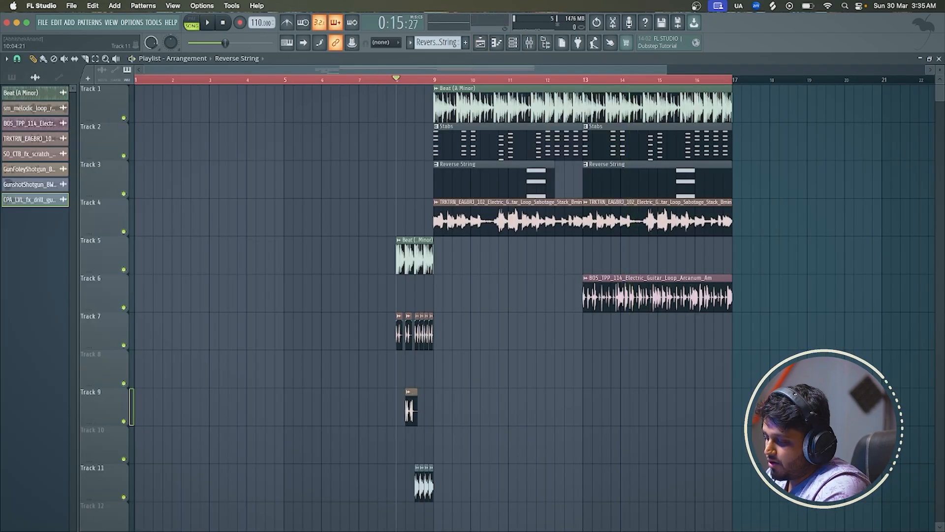
Switch to Splice, audition CPA_JCD_perc_gun_attack.wav, and search the samples for drill
key(super+Tab)
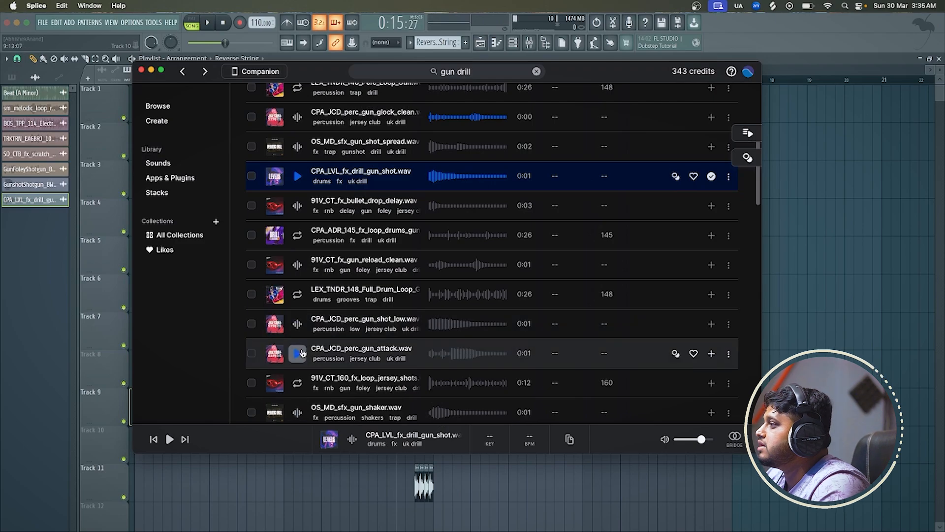
click(298, 353)
click(448, 70)
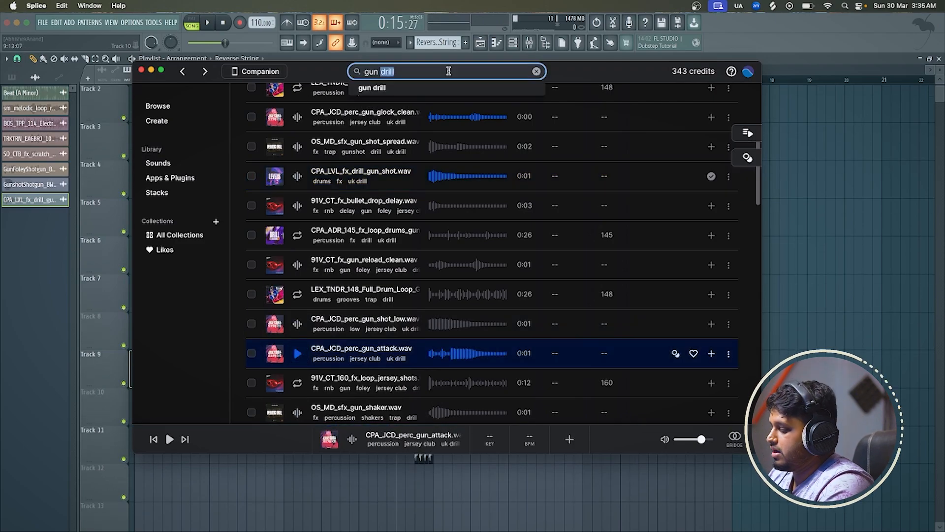
key(BackSpace)
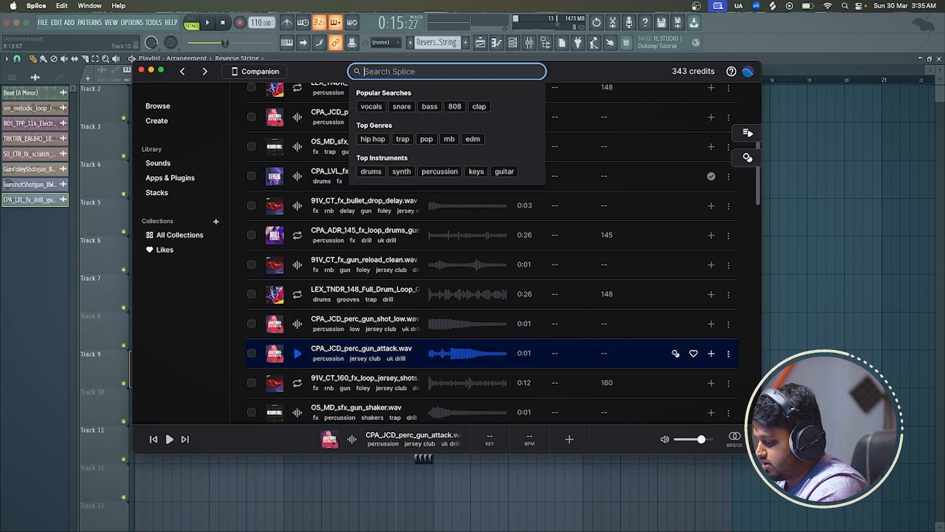
text(drill)
key(Return)
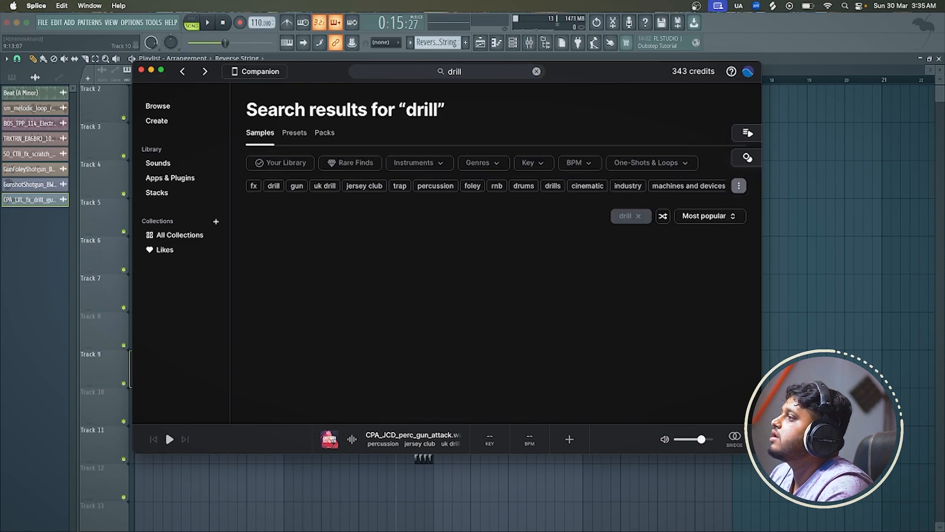
Search Splice for gangster melody and audition the loops down to the OS_CHEF_160 vocal melody in D minor
click(481, 70)
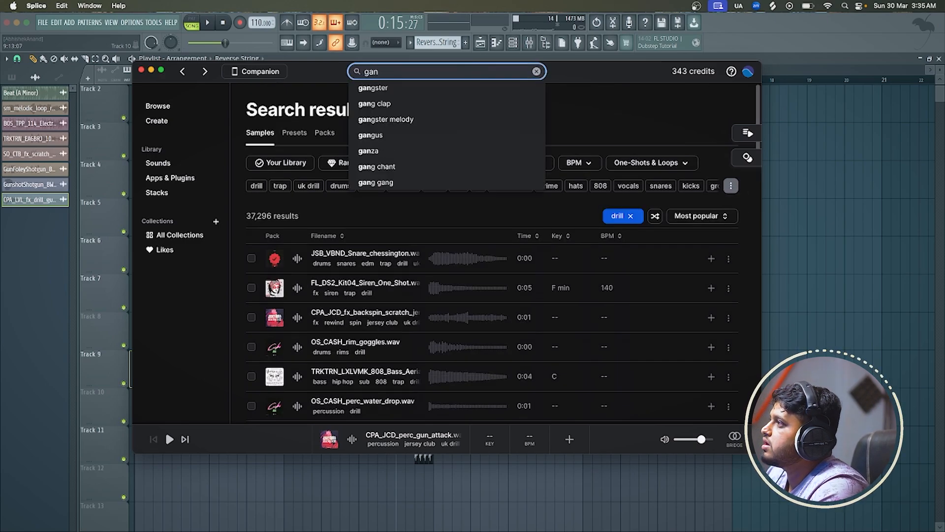
click(418, 123)
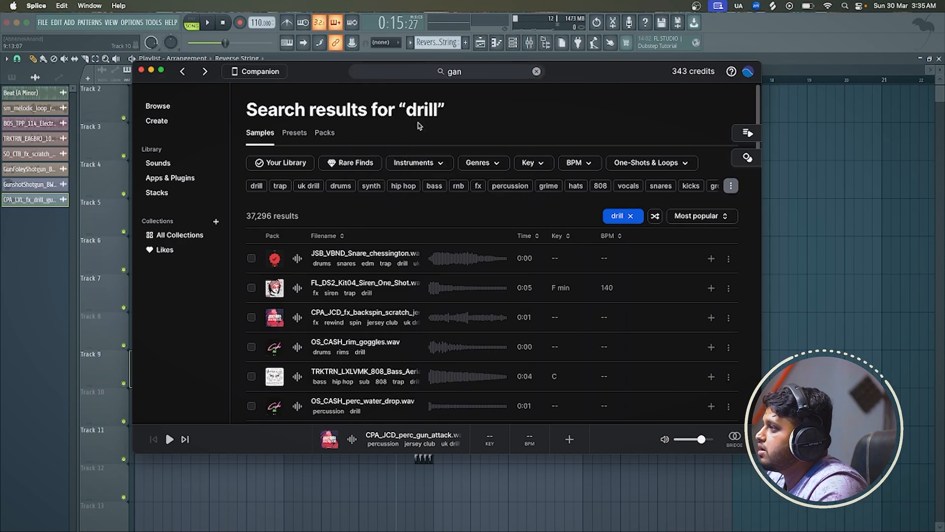
click(297, 288)
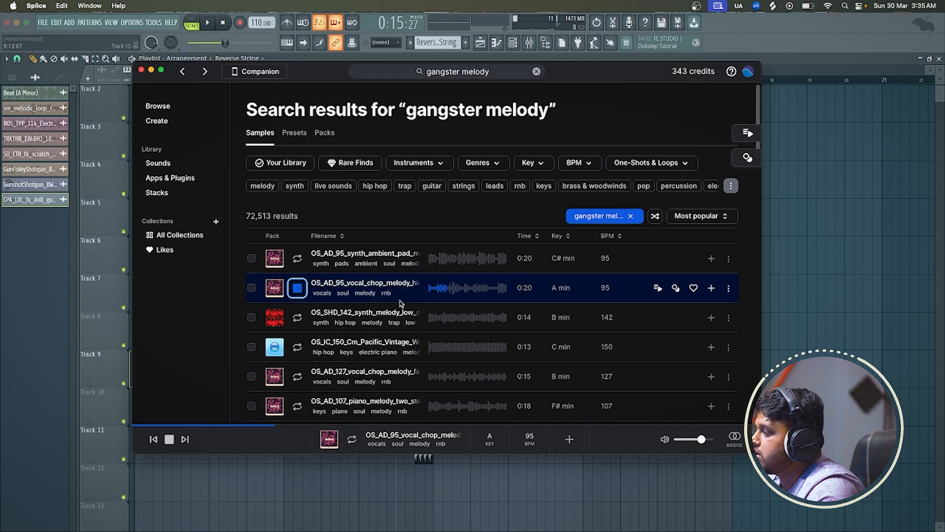
click(297, 317)
click(294, 347)
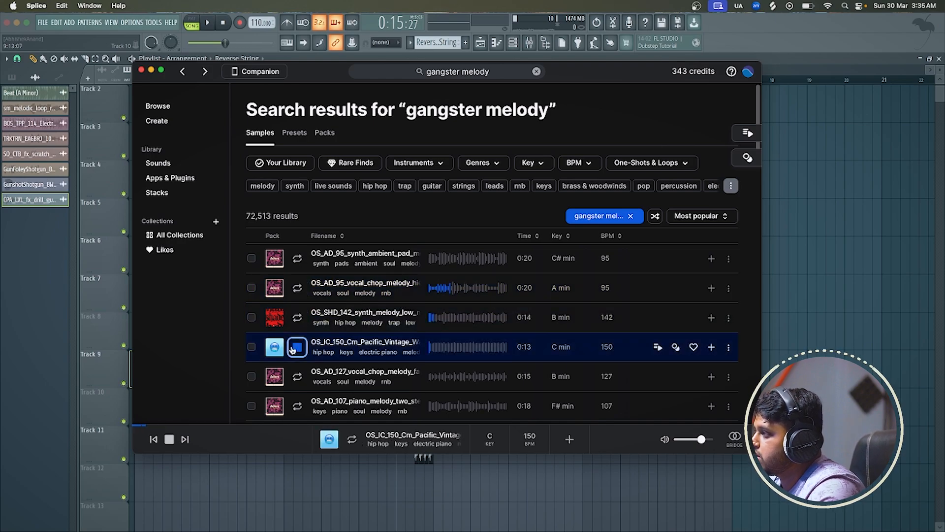
scroll(294, 347, down, 1)
click(296, 346)
scroll(295, 347, down, 1)
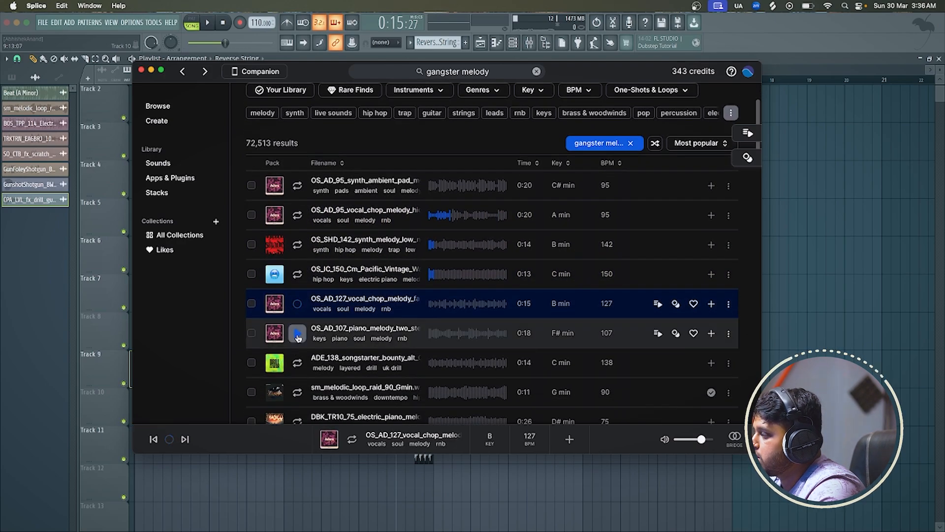
click(298, 334)
scroll(297, 336, down, 2)
click(297, 337)
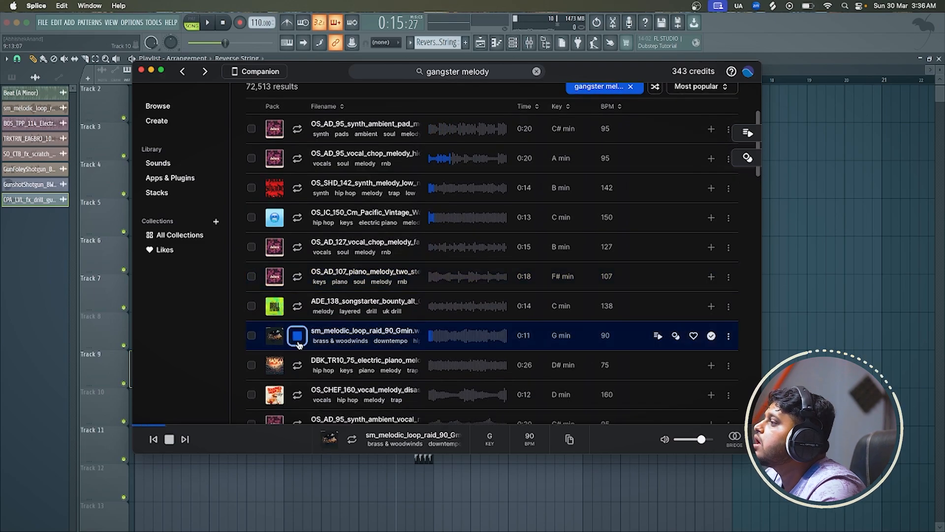
scroll(298, 339, down, 1)
click(298, 336)
scroll(297, 336, down, 2)
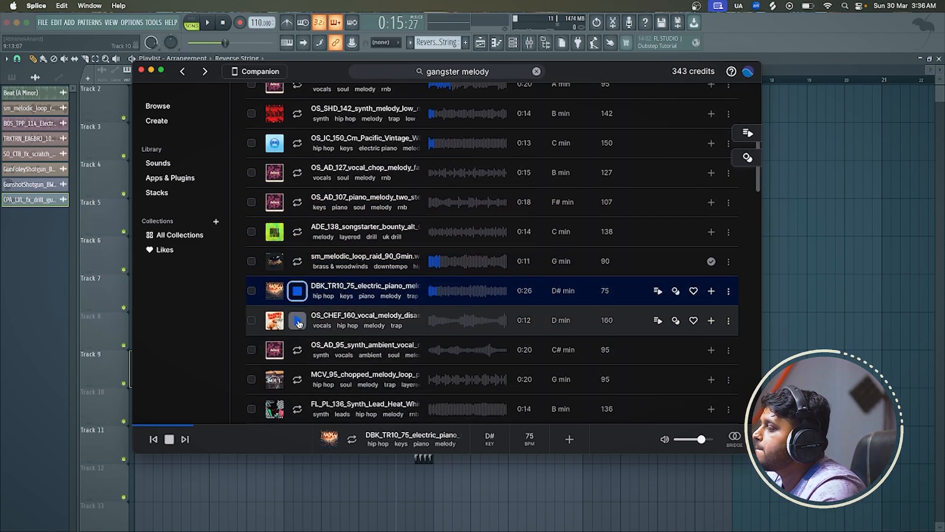
click(297, 321)
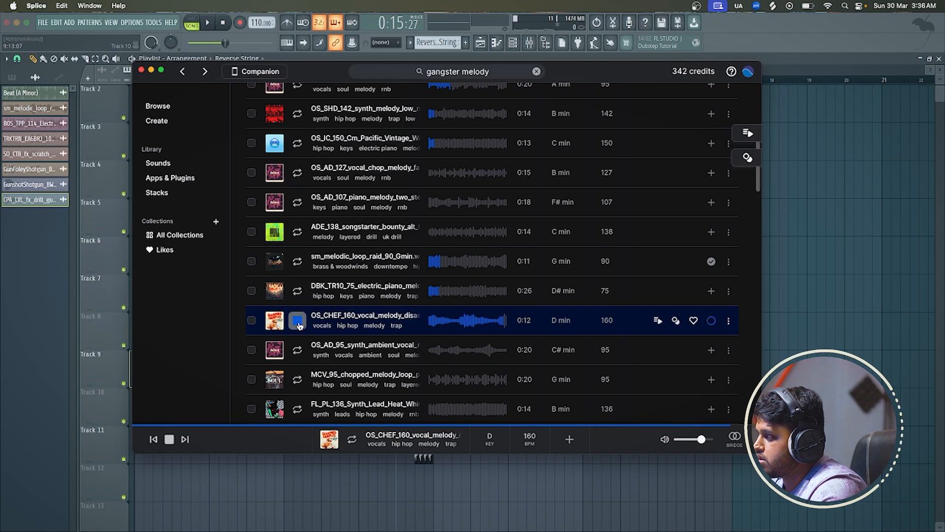
Bring OS_CHEF_160_vocal_melody_disaster_Dm from Splice into the FL Studio playlist on Track 10 at bar 1
drag(458, 321, 737, 348)
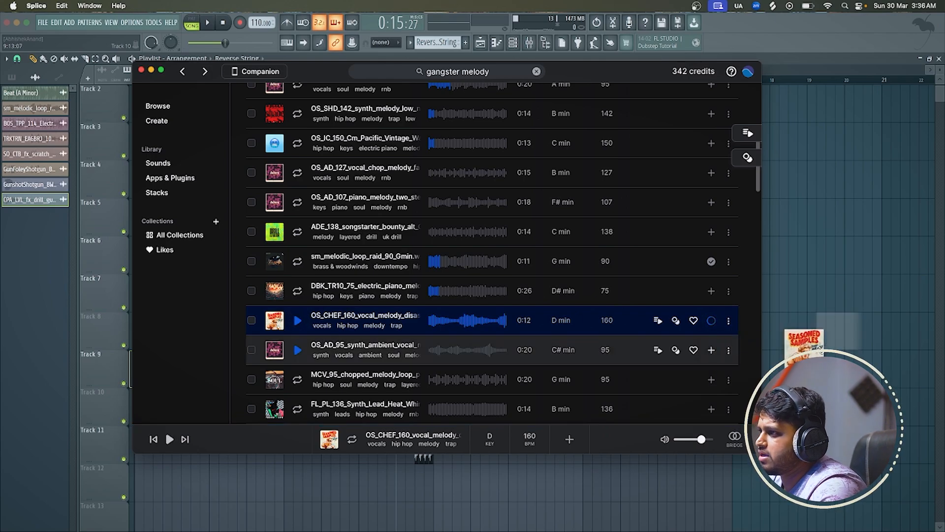
drag(815, 349, 813, 349)
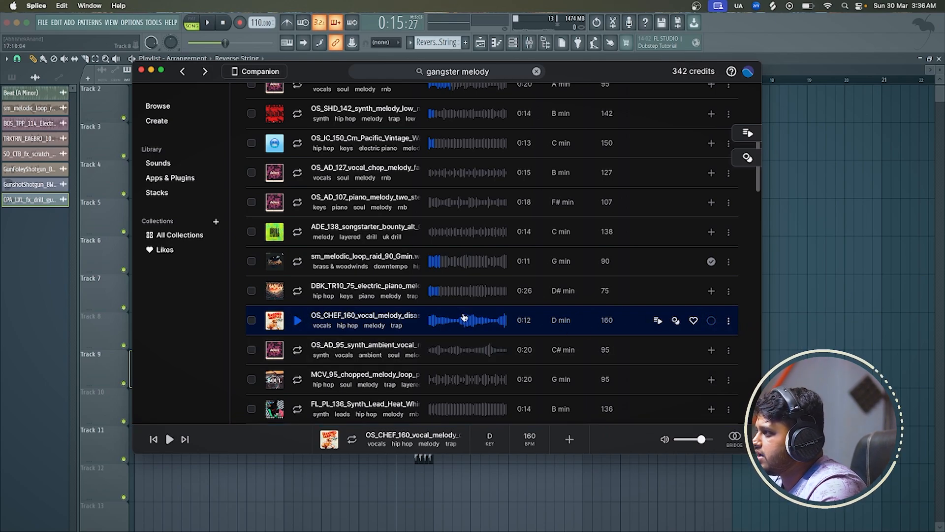
drag(463, 317, 196, 392)
Time-stretch the vocal melody sample so its clip on Track 10 spans exactly four bars
double_click(214, 393)
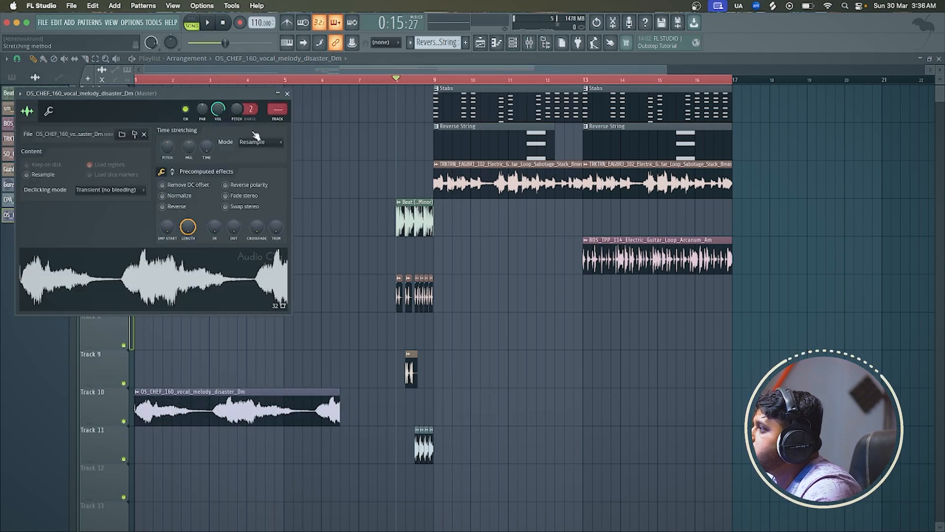
mouse_move(207, 155)
mouse_down()
mouse_move(206, 167)
mouse_move(206, 152)
mouse_up()
key(space)
Play the vocal melody from bar 1 and set its time-stretching mode to Auto
key(space)
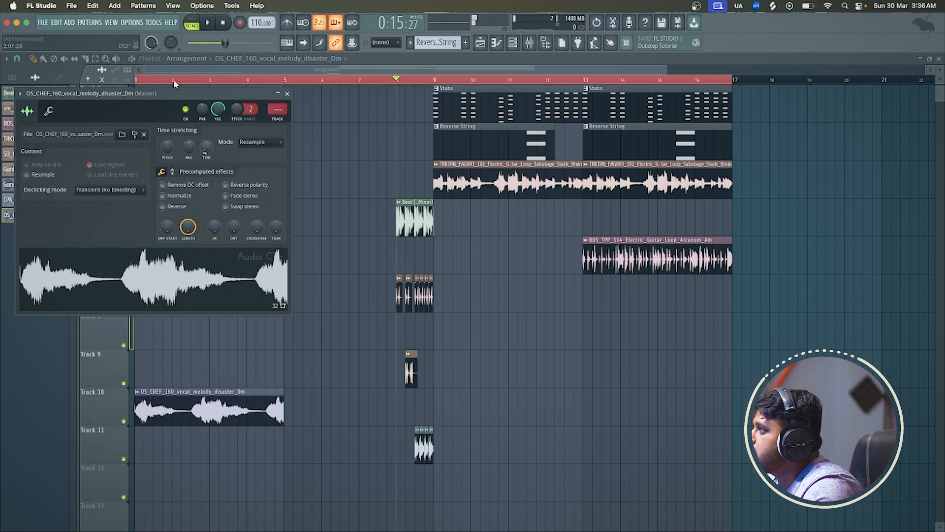
drag(173, 81, 57, 123)
key(space)
double_click(183, 392)
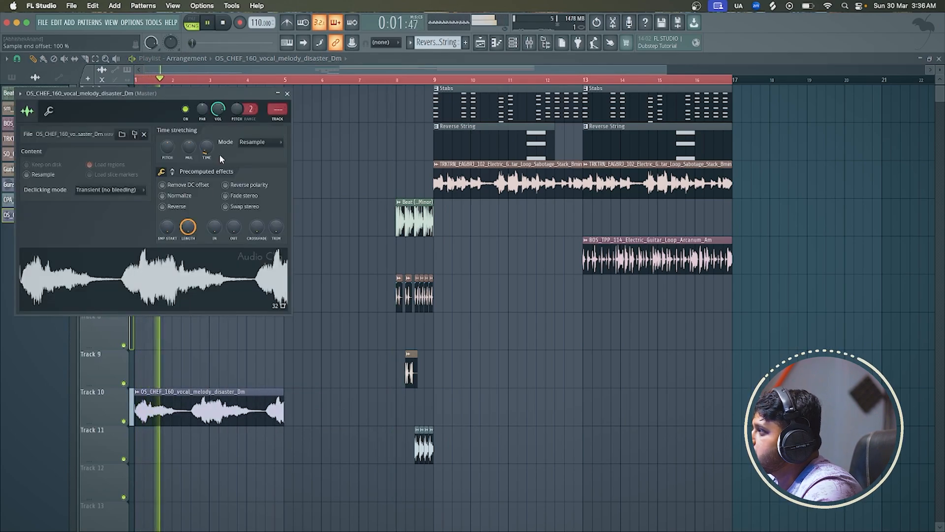
click(259, 143)
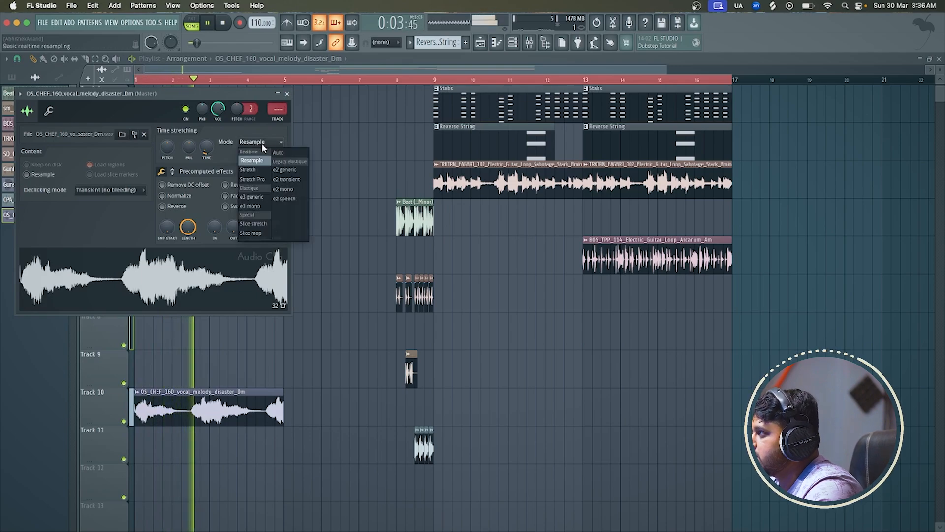
click(262, 144)
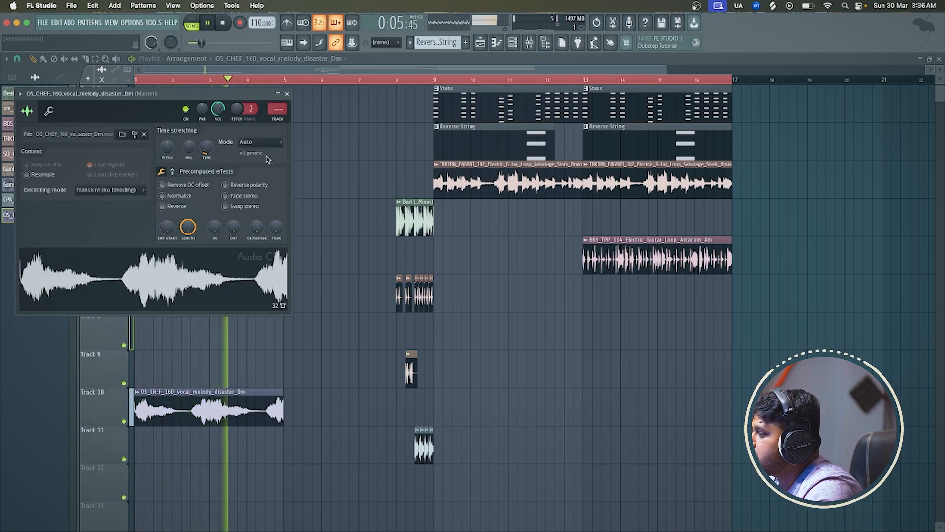
key(space)
Shift the vocal melody's pitch by -500 cents and lower its channel volume to about 30% during playback
click(49, 112)
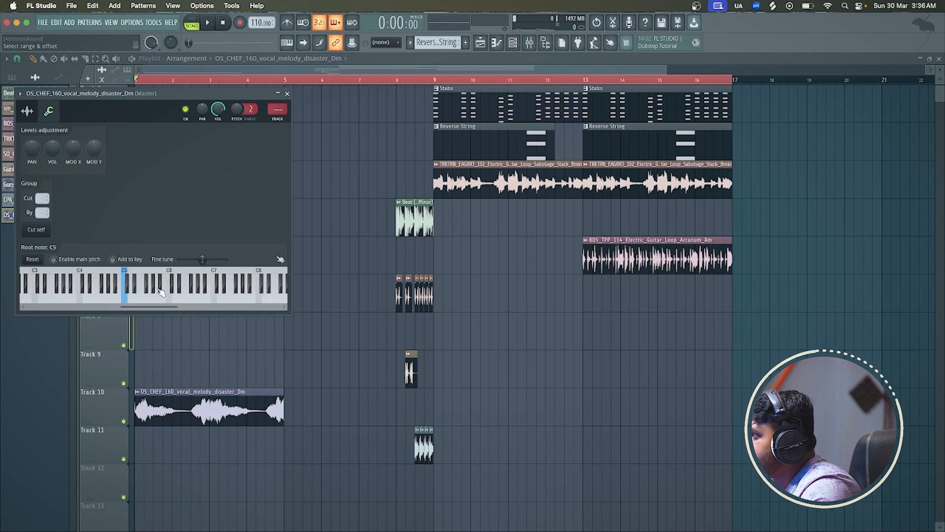
click(27, 111)
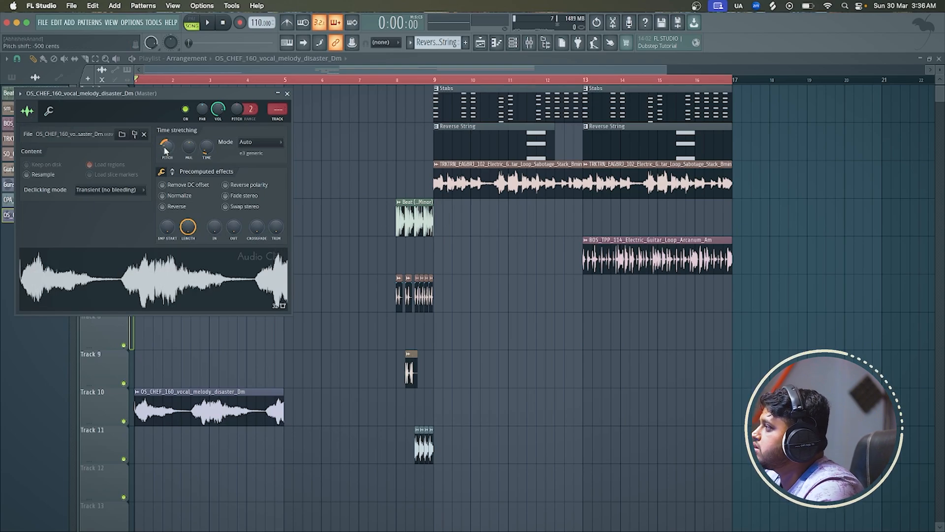
key(space)
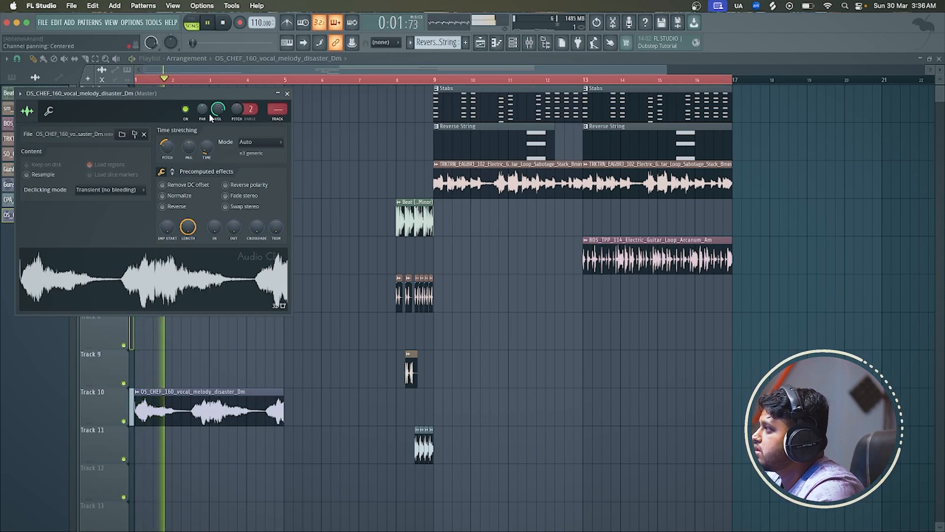
drag(218, 109, 218, 134)
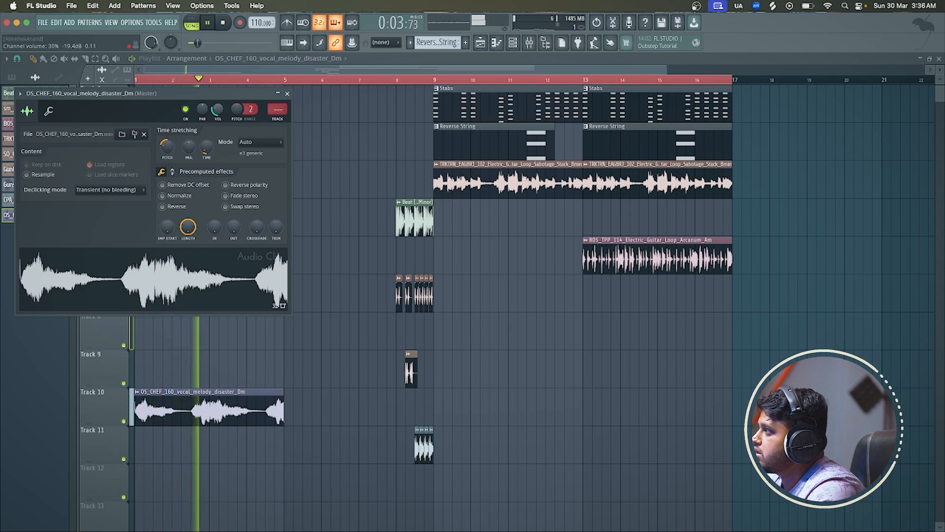
click(269, 398)
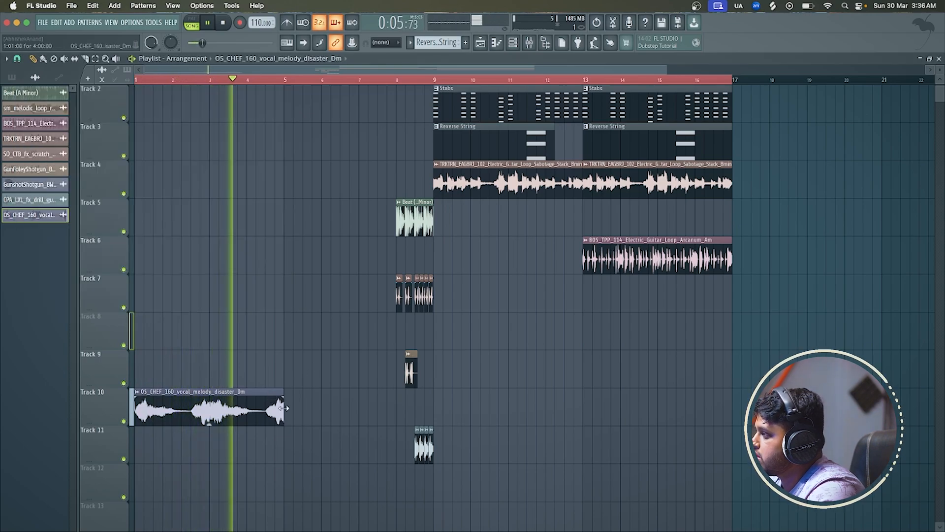
Place a copy of the vocal melody clip at bar 5 on Track 10, remove the clip at bar 1, and stop playback
click(284, 412)
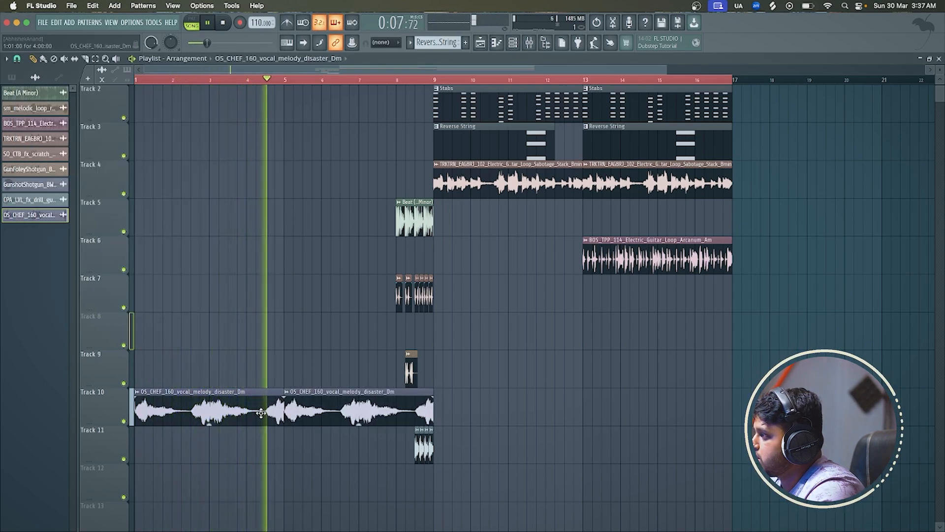
right_click(263, 415)
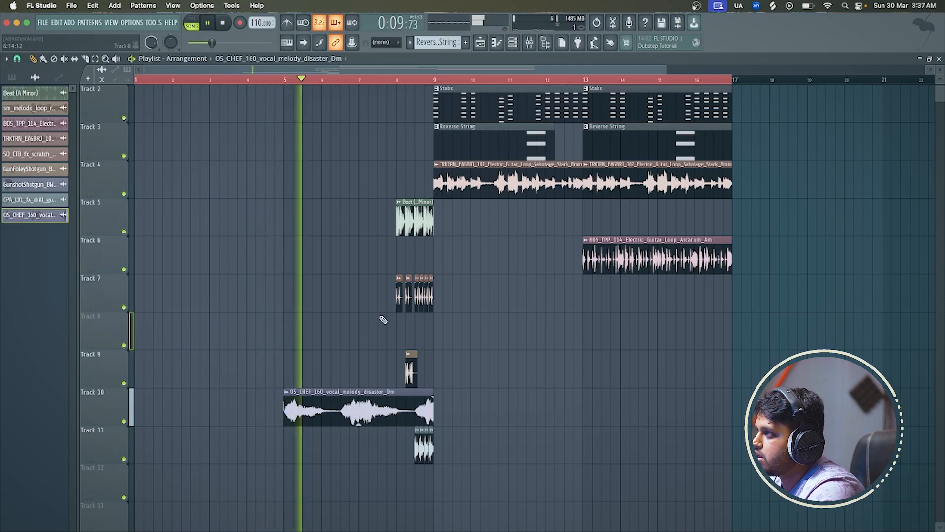
key(space)
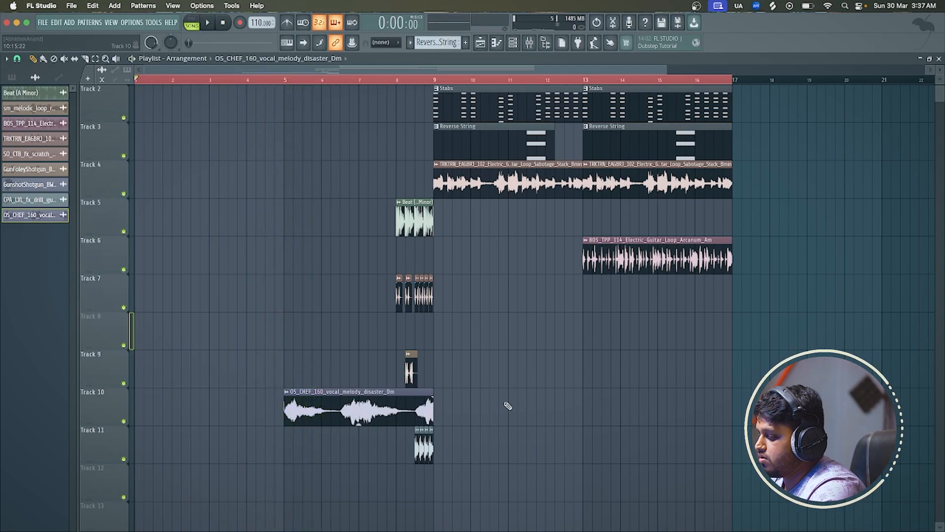
Switch to Splice and audition the MCV_95_chopped_melody_loop and FL_PL_136_Synth_Lead samples in the gangster melody results
key(super+Tab)
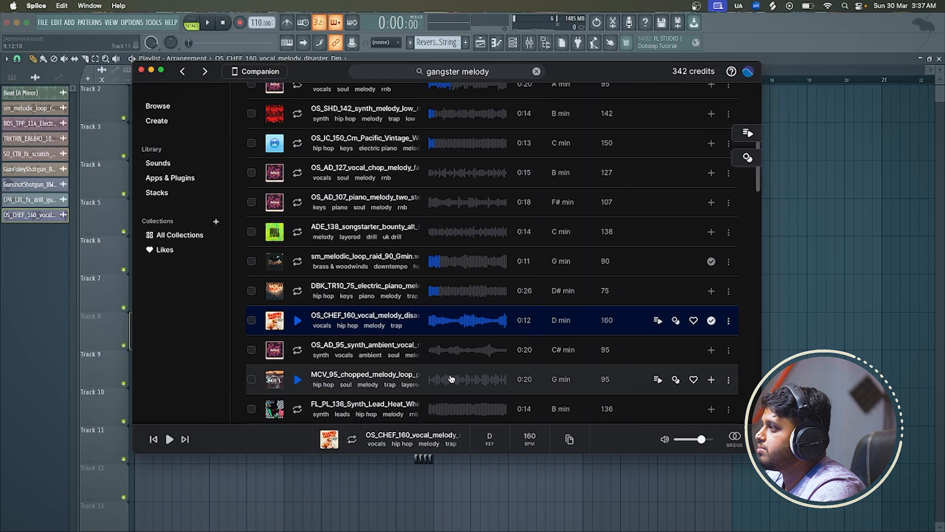
click(297, 380)
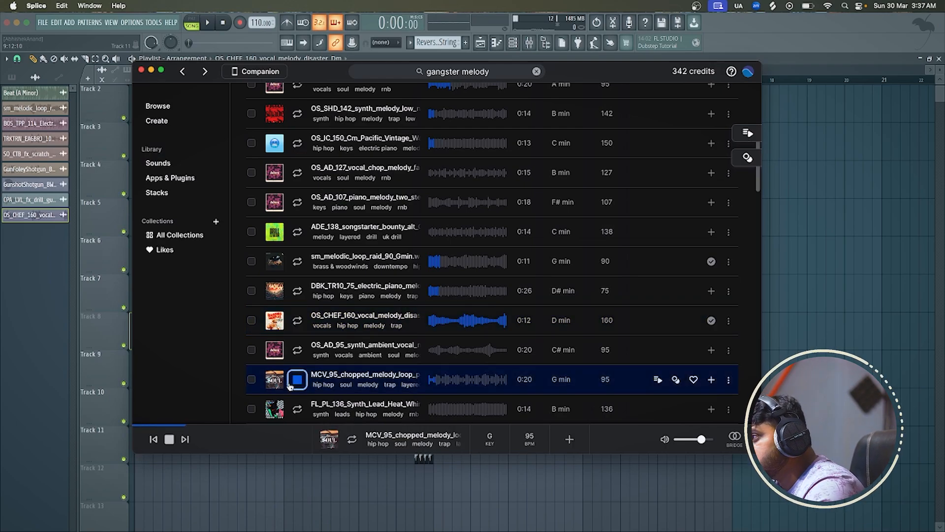
scroll(298, 392, down, 1)
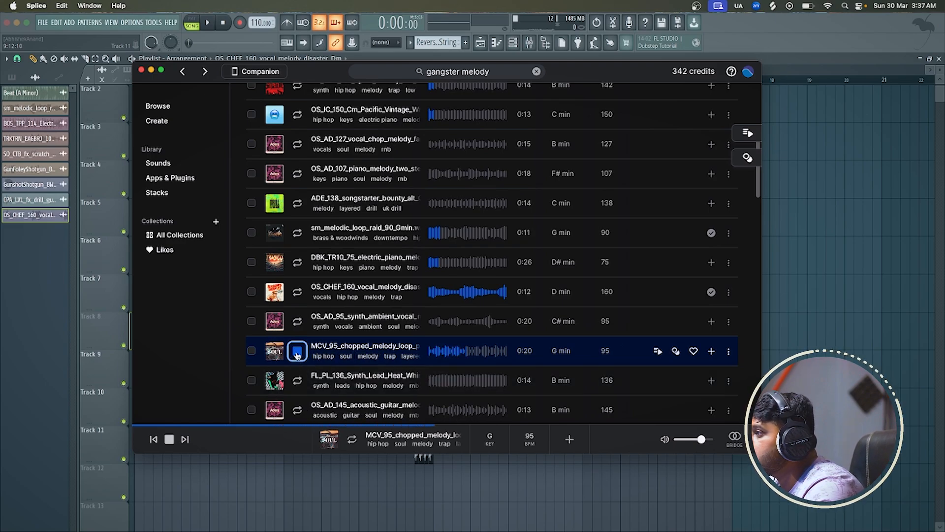
click(297, 380)
Add MCV_95_chopped_melody_loop to the Splice library, comparing it by ear with the OS_AD_145_acoustic_guitar melody
click(296, 356)
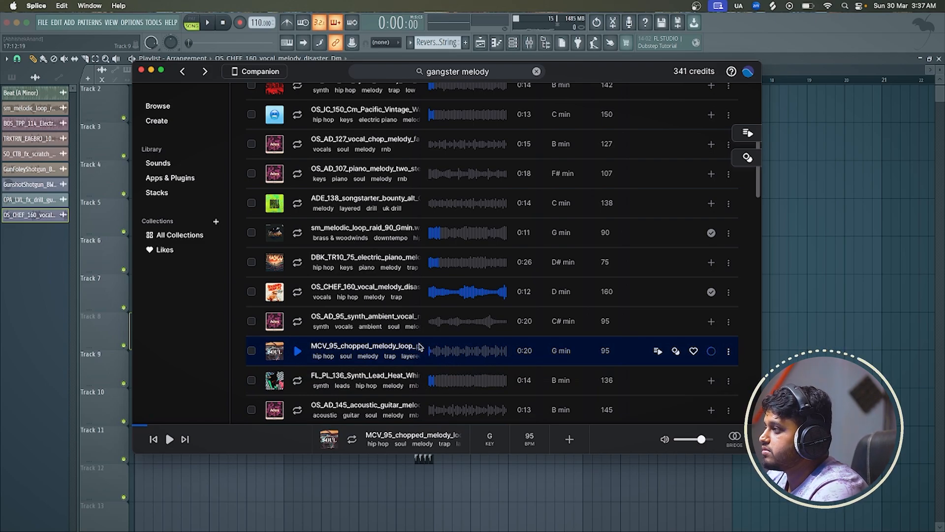
click(298, 411)
scroll(299, 413, down, 5)
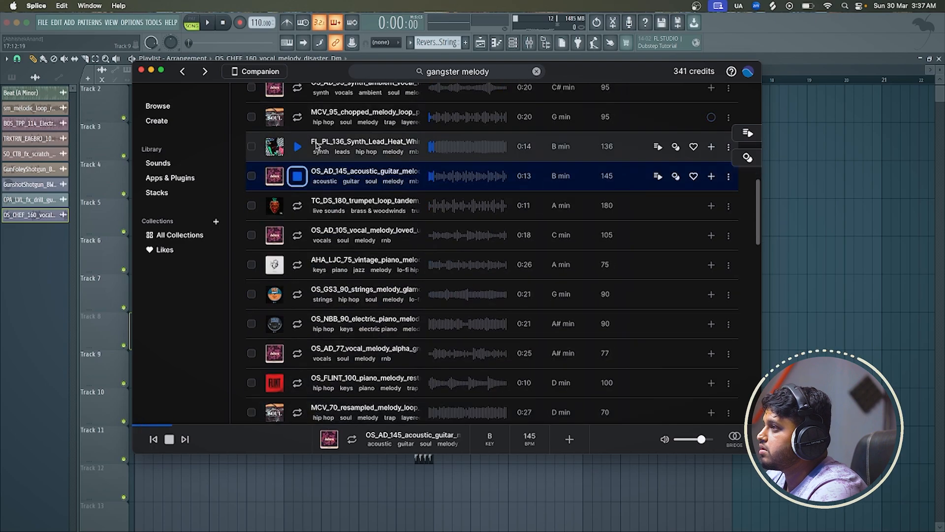
click(298, 116)
scroll(298, 118, up, 2)
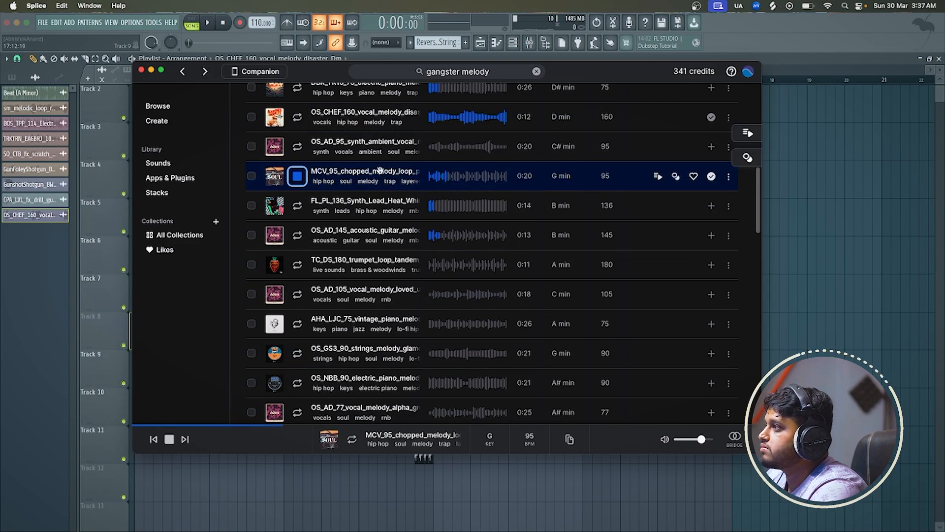
Bring MCV_95_chopped_melody_loop_patchworkz_Gm from Splice into the FL Studio playlist on Track 12 at bar 1
drag(379, 170, 196, 487)
key(super+Tab)
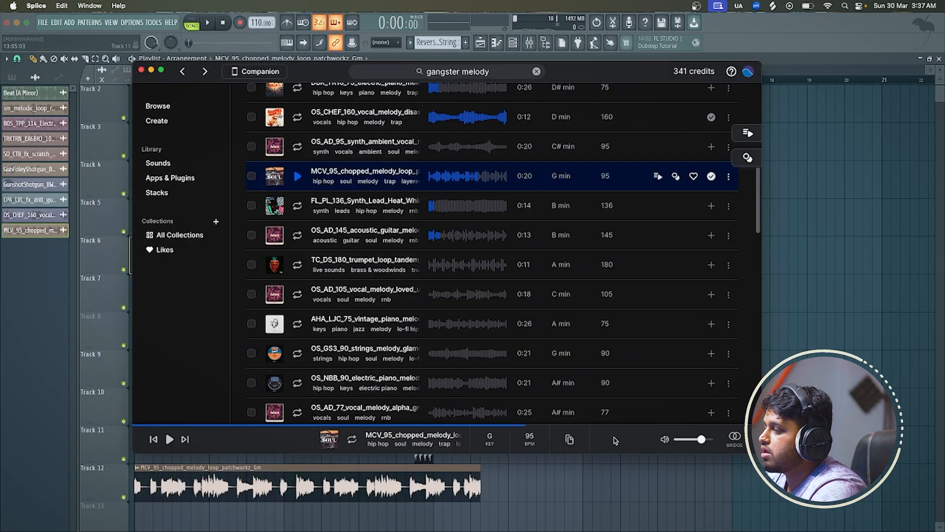
click(861, 62)
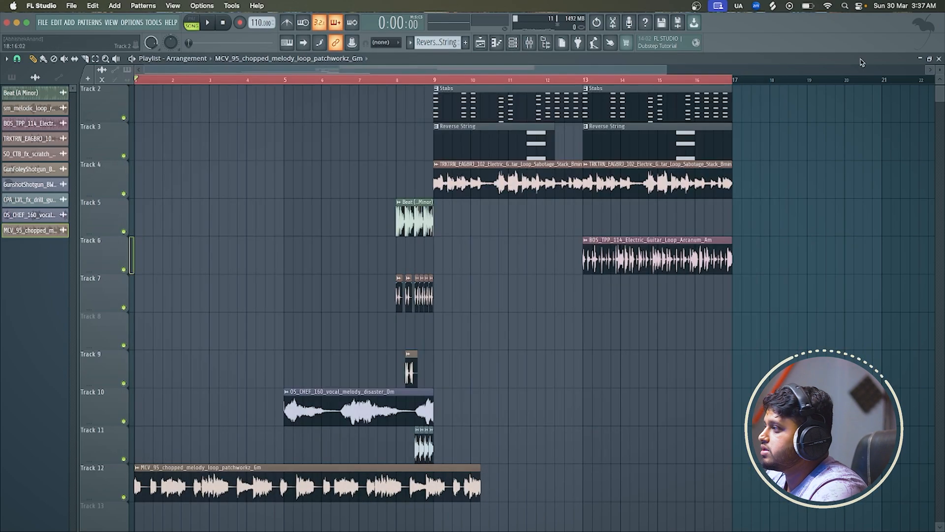
Time-stretch the chopped melody sample so its clip spans exactly eight bars, and set its stretching mode to Auto
double_click(327, 486)
mouse_move(219, 161)
mouse_down()
mouse_move(219, 137)
mouse_move(221, 167)
mouse_up()
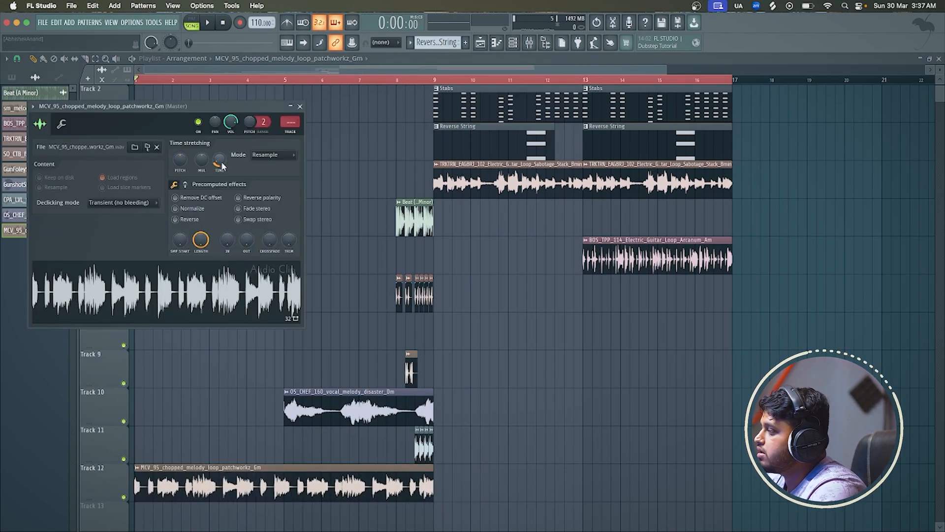
click(260, 158)
click(263, 172)
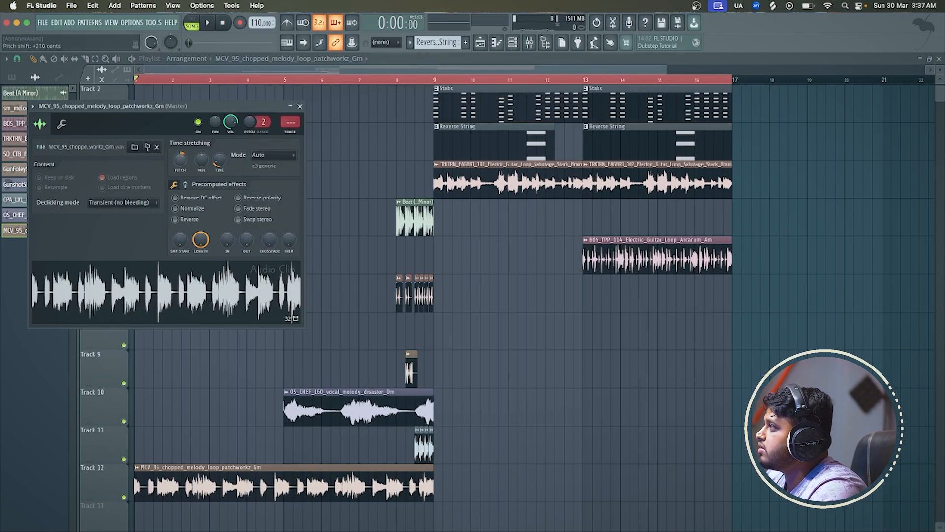
Shift the chopped melody's pitch by +200 cents, lower its channel volume during playback, and close its channel settings
drag(178, 160, 178, 156)
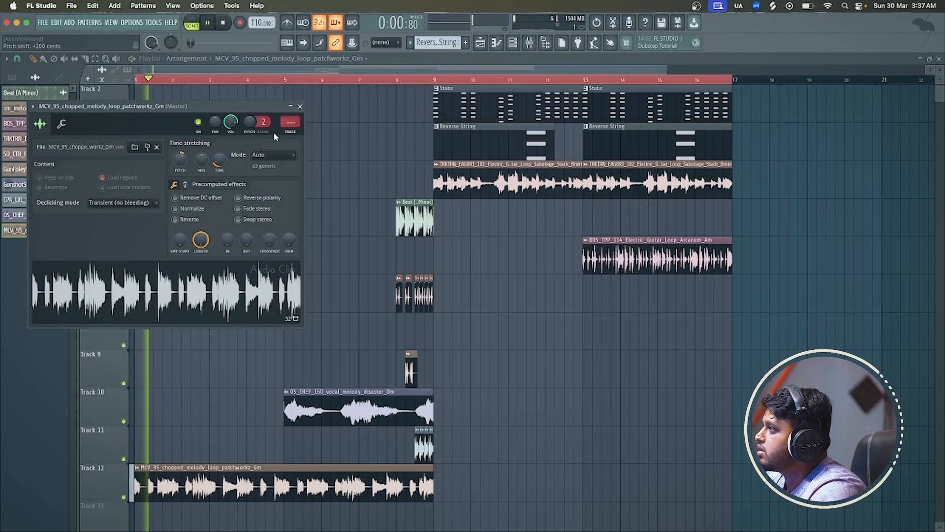
mouse_move(231, 122)
mouse_down()
mouse_move(230, 144)
mouse_move(229, 123)
mouse_up()
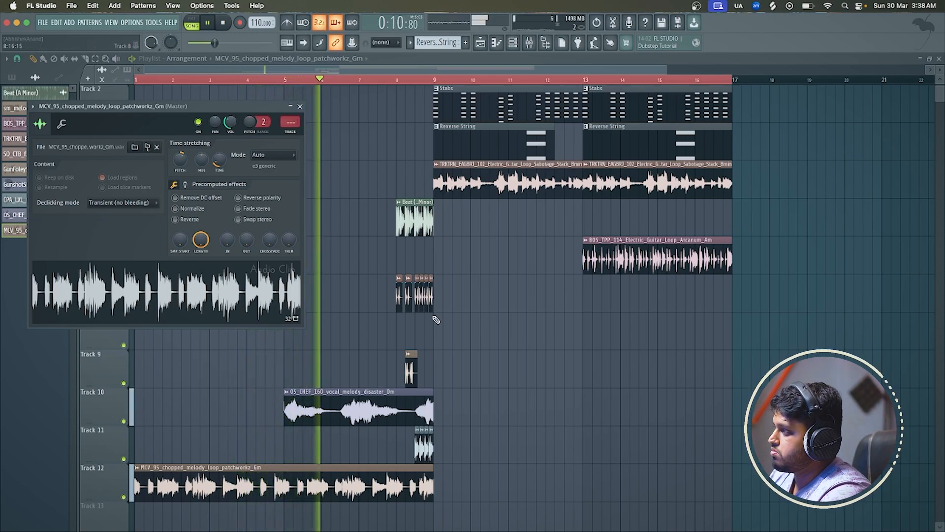
key(Escape)
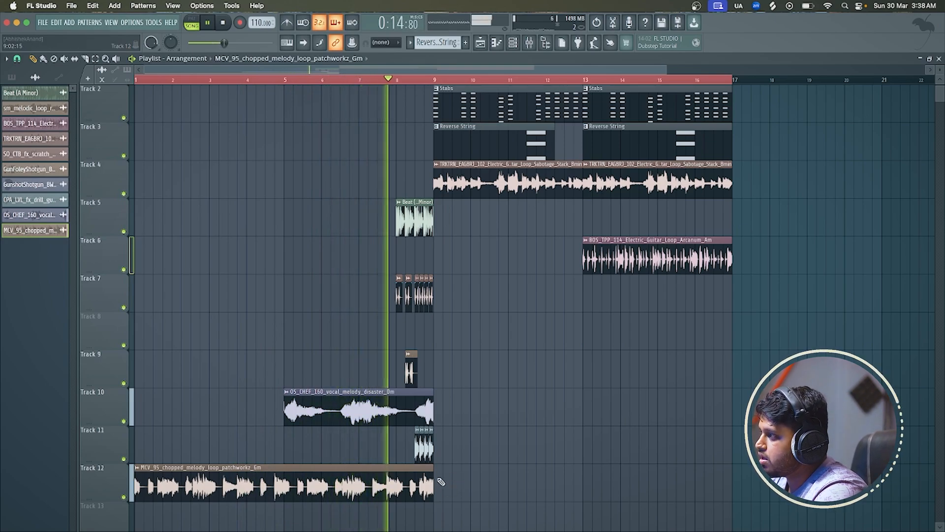
Stop playback and remove the Sabotage Stack guitar loop clip at bar 9 on Track 4
scroll(445, 492, up, 2)
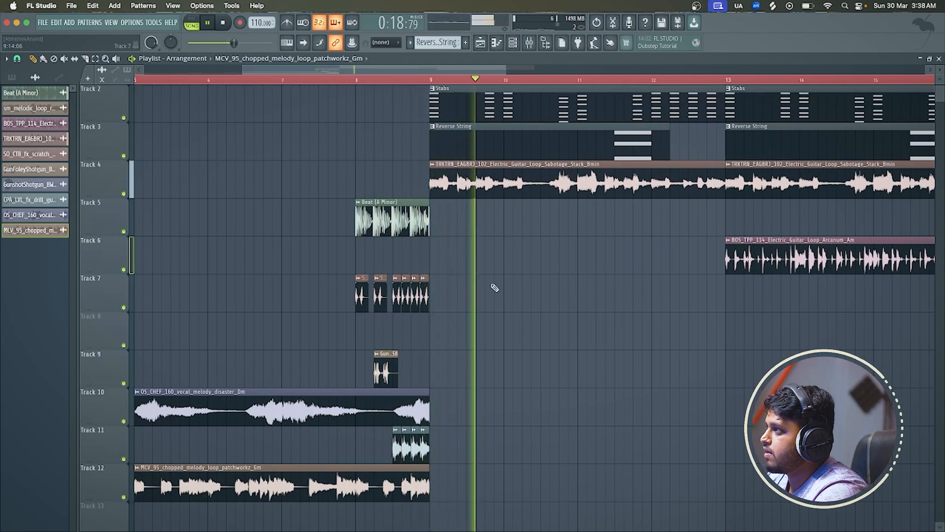
key(space)
scroll(545, 186, down, 2)
right_click(545, 186)
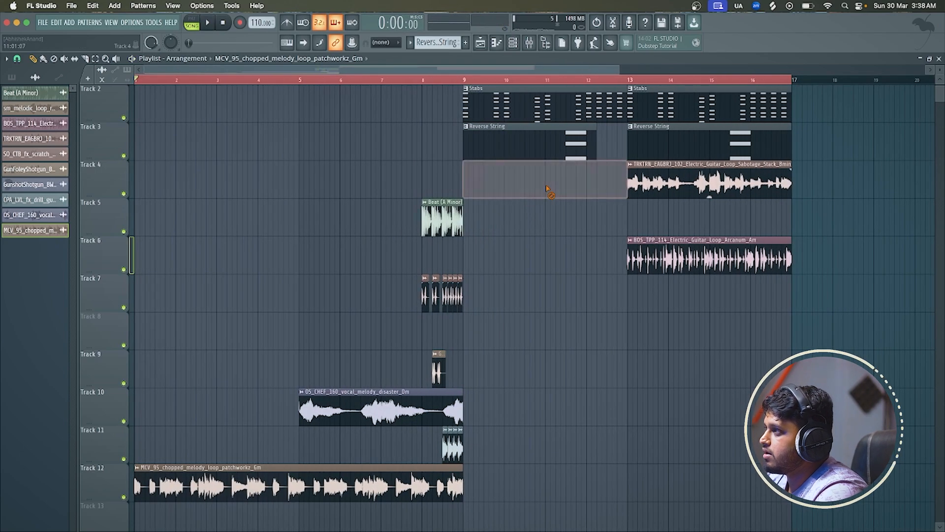
Play from bar 8 and place a second chopped melody clip at bar 9 on Track 12
key(space)
click(422, 79)
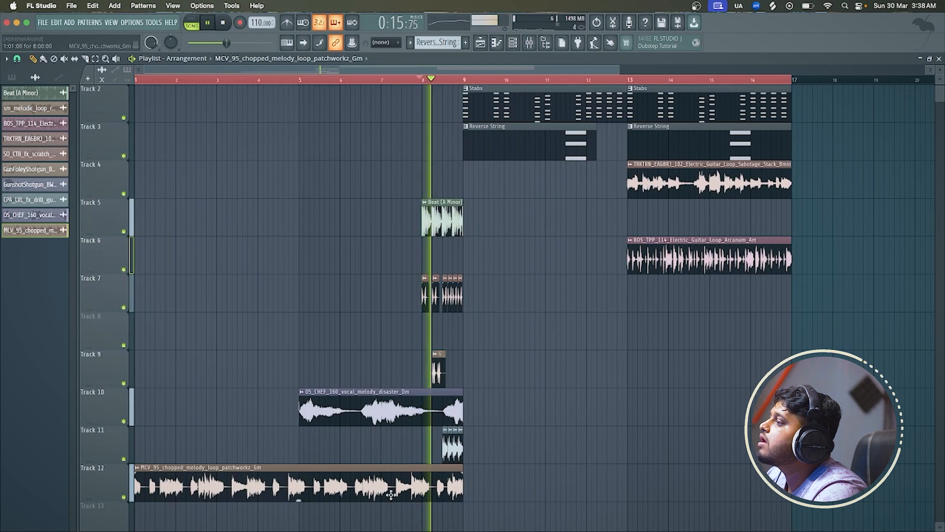
click(462, 477)
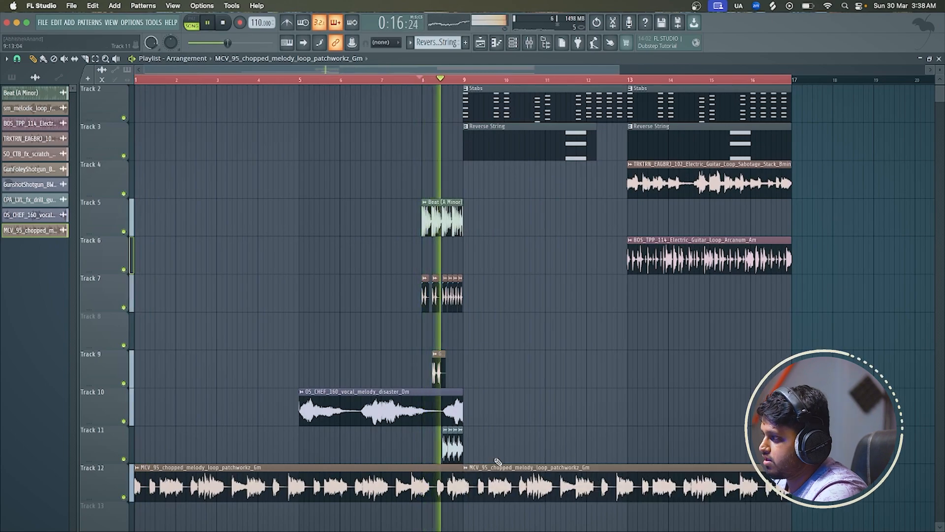
Listen to the arrangement from bar 9 onward and remove the remaining guitar loop clip at bar 13 on Track 4
scroll(445, 448, up, 2)
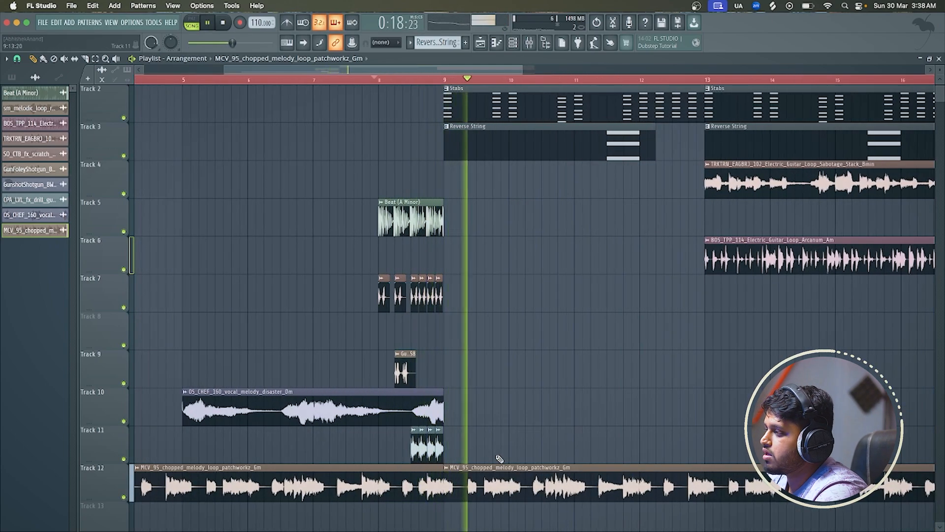
scroll(498, 459, down, 1)
scroll(499, 459, down, 1)
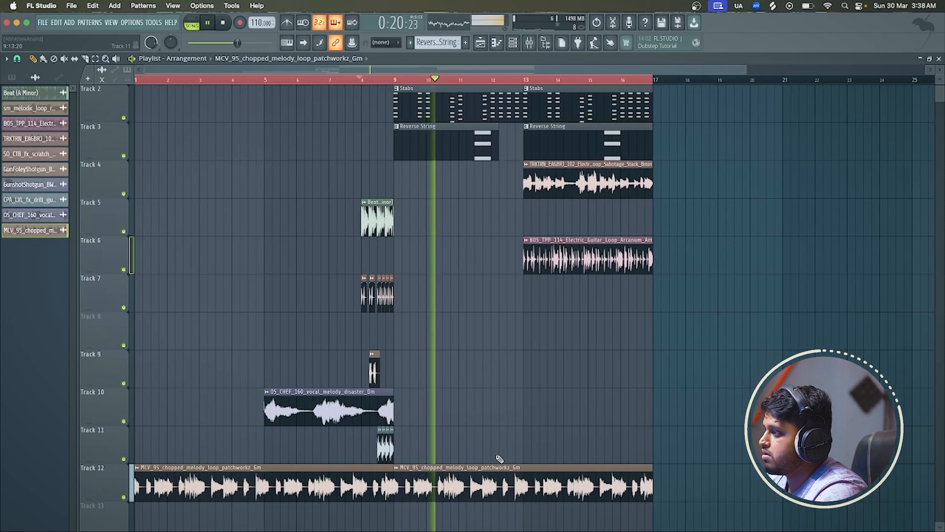
scroll(499, 458, up, 2)
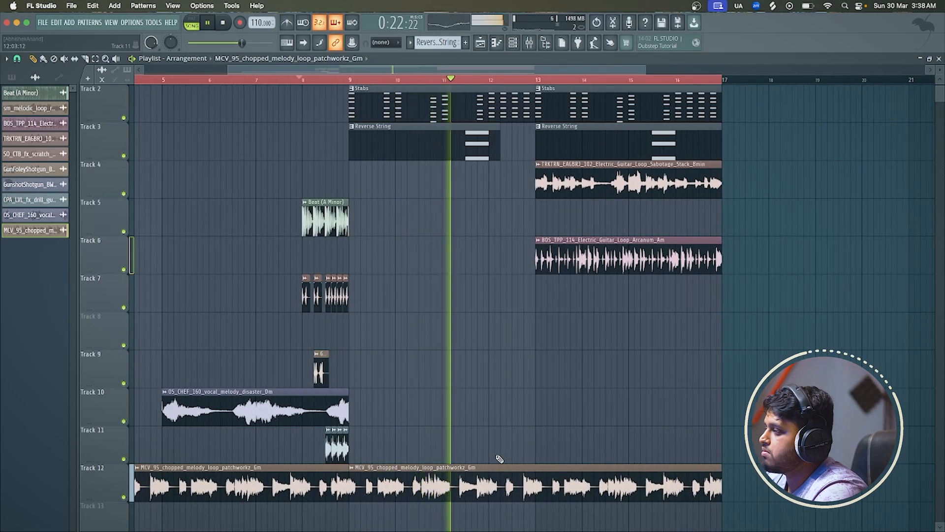
scroll(498, 459, down, 2)
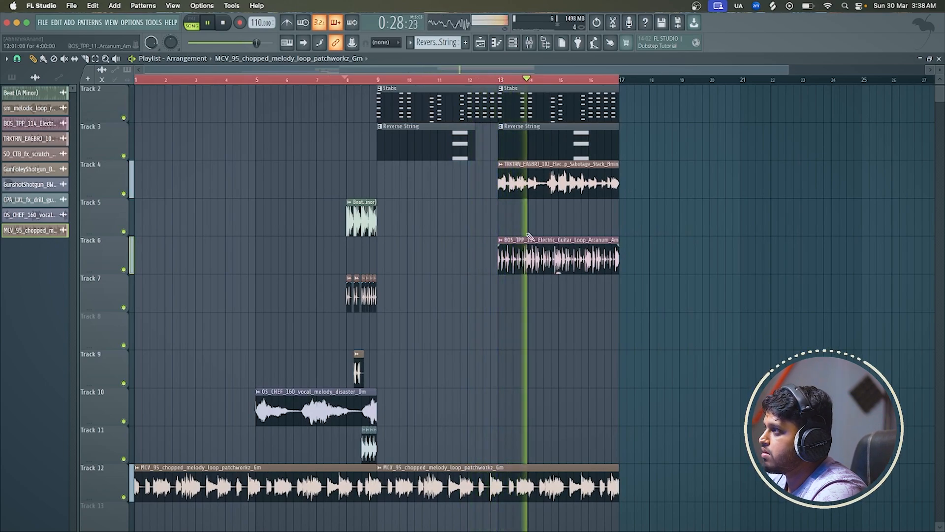
right_click(540, 194)
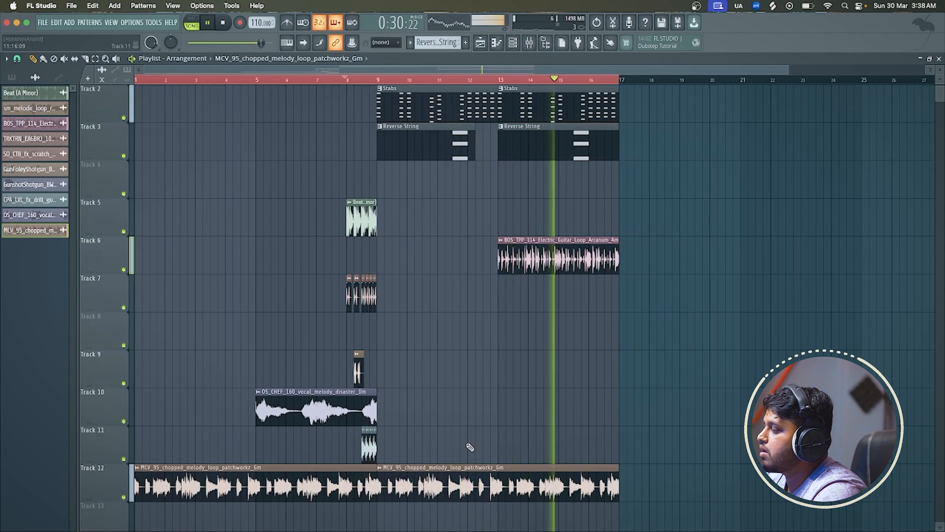
Solo Track 12 in the playlist and play the chopped melody from bar 1
key(space)
right_click(124, 497)
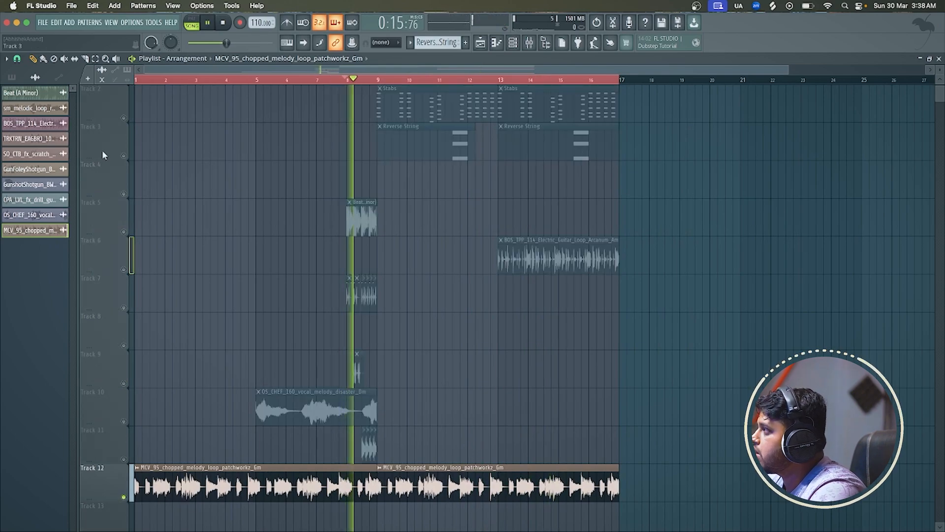
key(space)
click(137, 80)
key(space)
Route the chopped melody's channel to a free mixer track
double_click(215, 479)
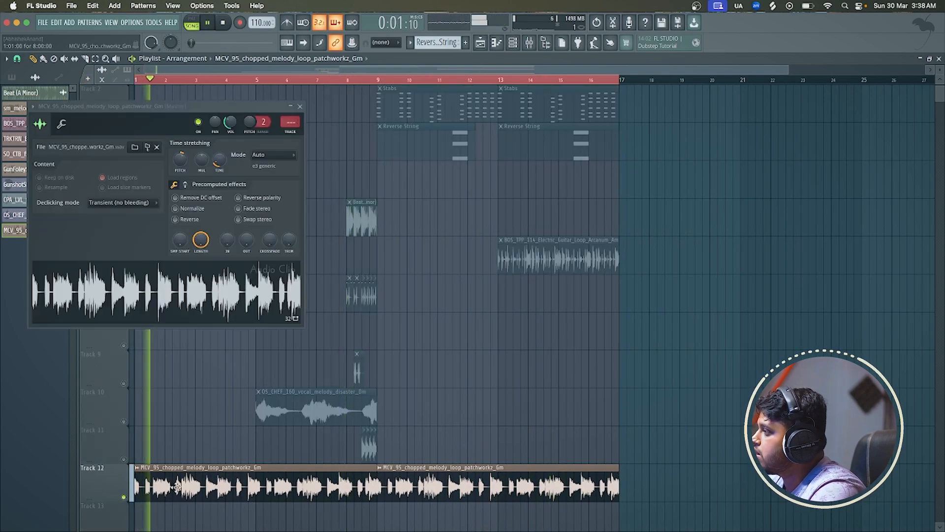
click(33, 106)
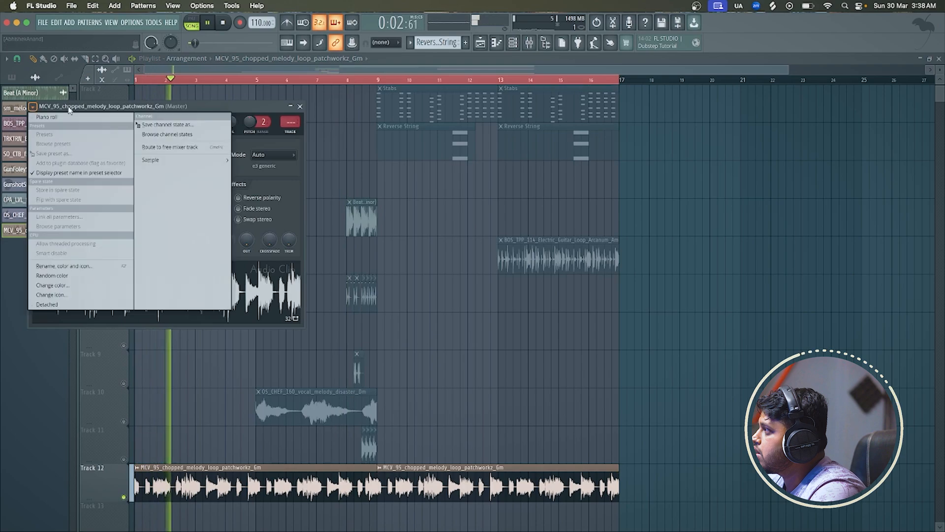
click(177, 147)
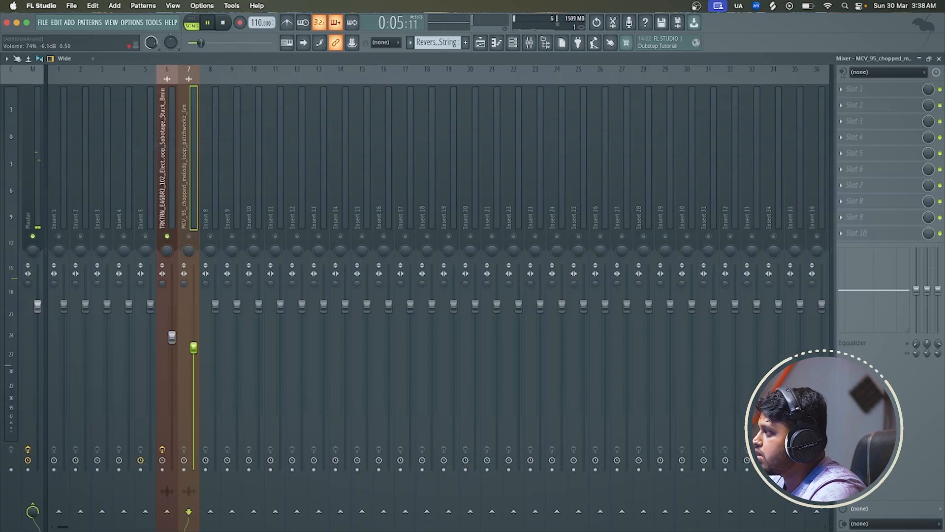
Replay from the start and raise the chopped melody's fader on insert 7 to the same height as insert 6's fader
right_click(189, 236)
right_click(189, 237)
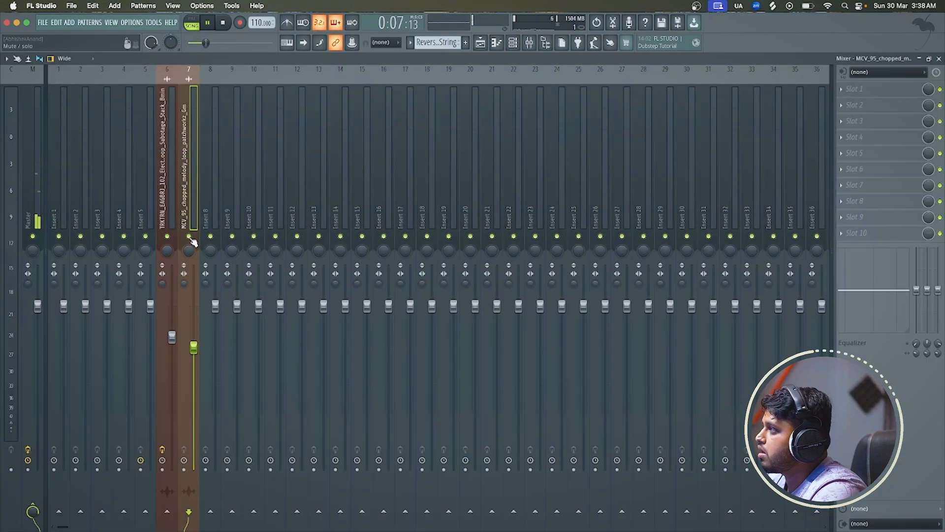
key(space)
key(space)
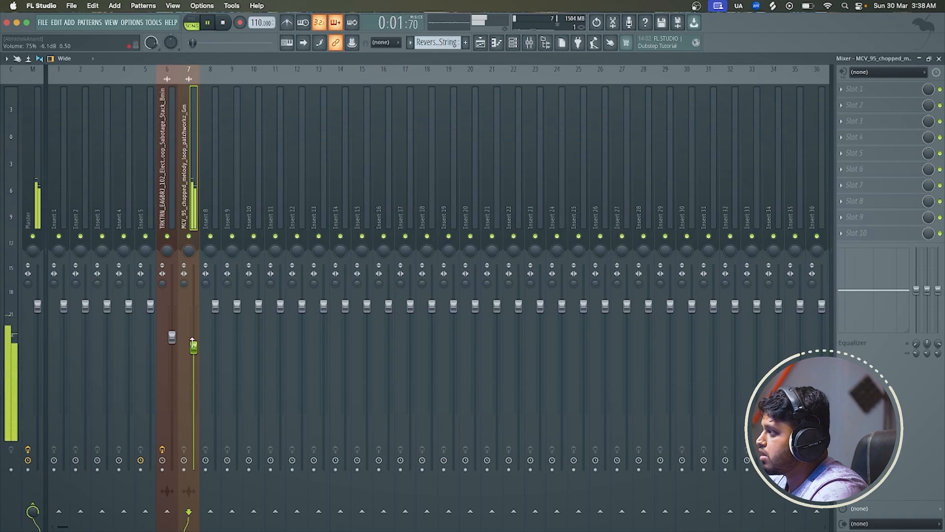
drag(194, 347, 193, 331)
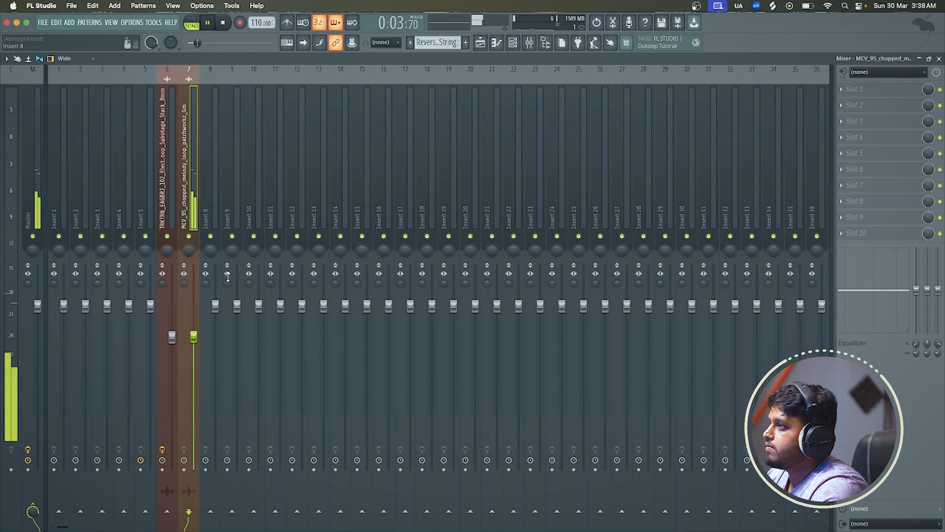
Load Fruity Parametric EQ 2 in the chopped melody's first effect slot and set band 1 to a high pass filter
click(861, 88)
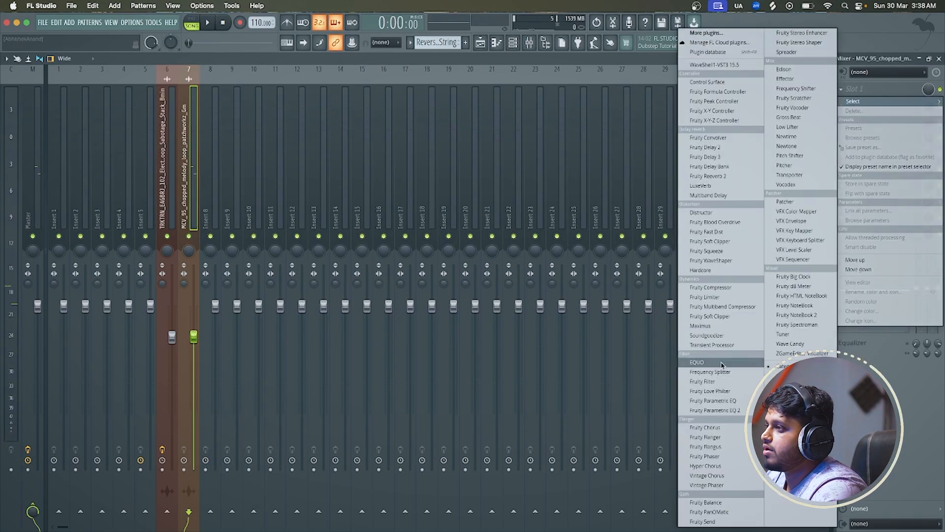
click(715, 410)
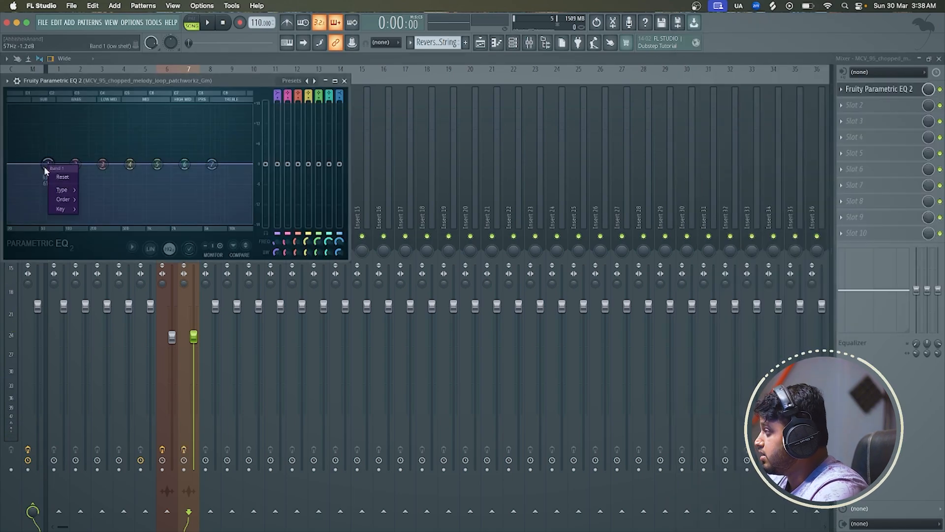
mouse_move(70, 195)
click(112, 219)
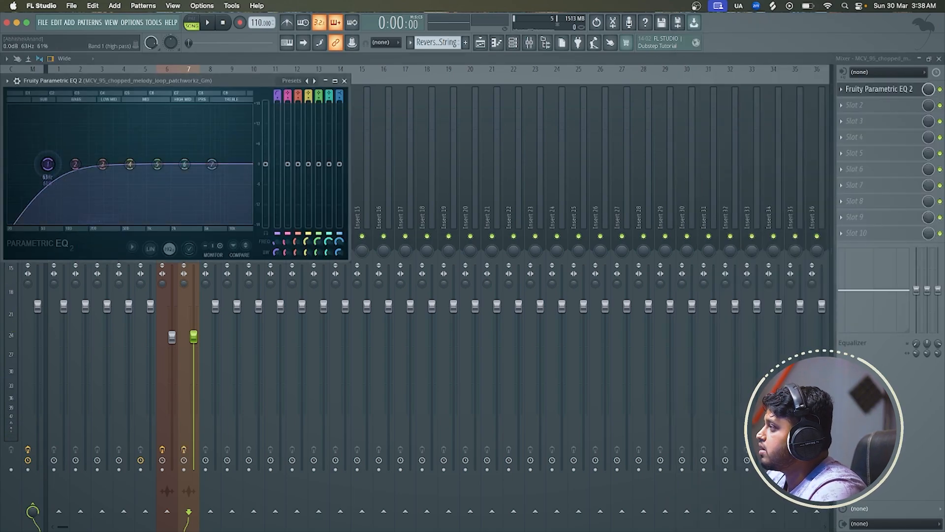
Play the filtered chopped melody from the start, close its EQ window and return to the playlist
key(space)
click(344, 80)
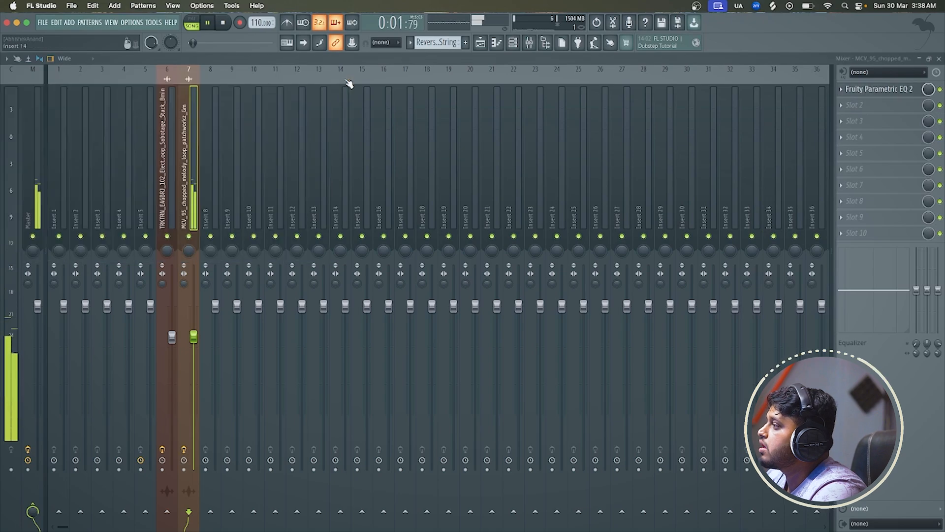
click(485, 46)
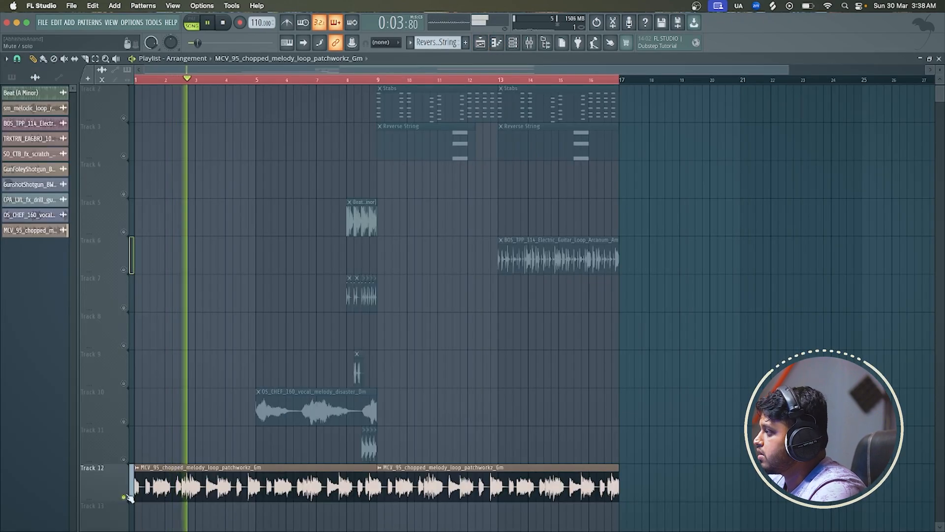
Slice the chopped melody on Track 12 within bar 8, delete alternate slices to leave rhythmic gaps, and play it back
scroll(339, 432, up, 4)
key(space)
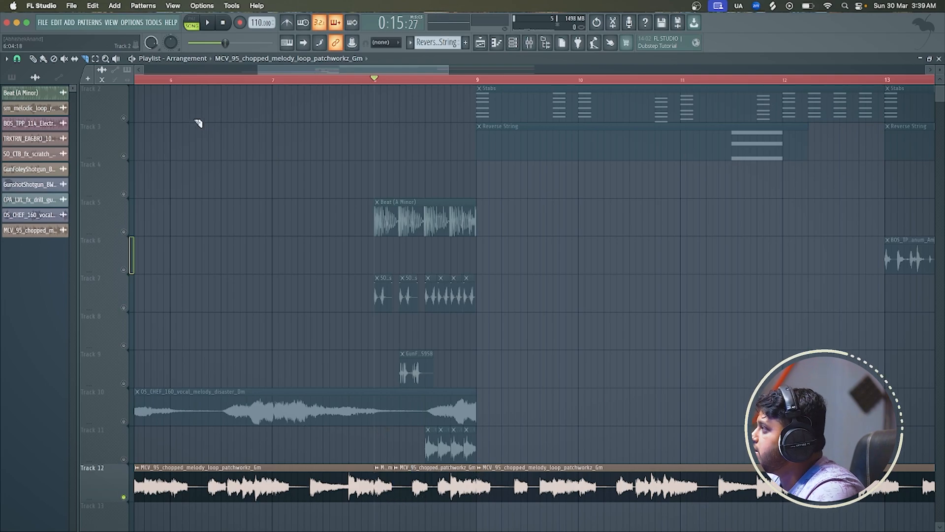
right_click(420, 490)
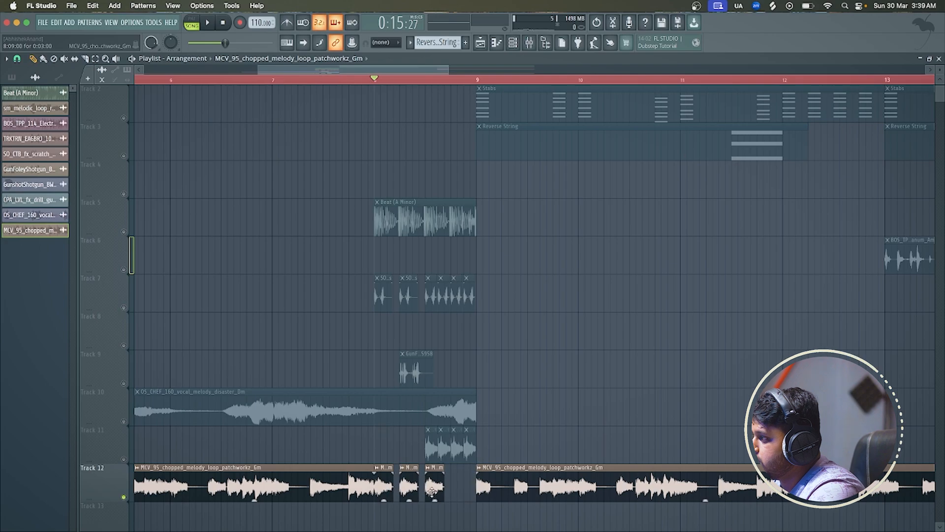
click(458, 487)
key(space)
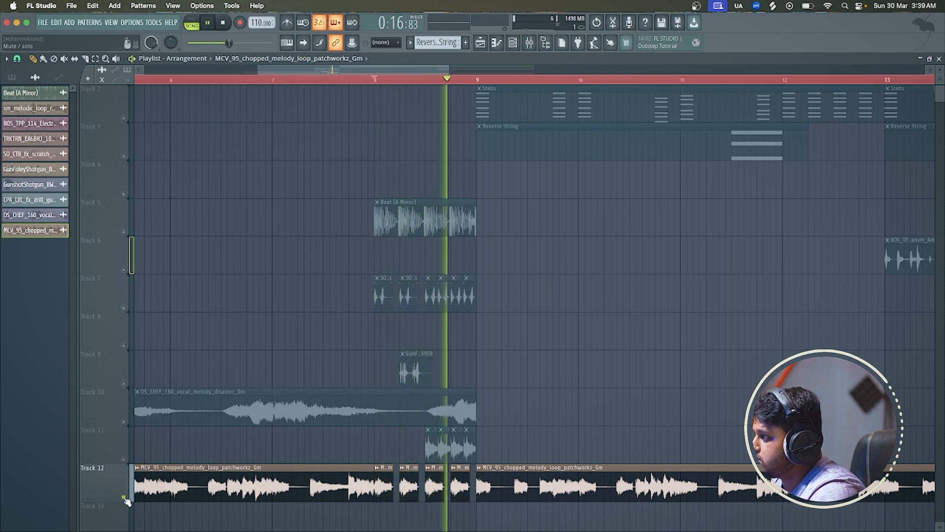
Unmute Track 11 alongside Track 12 and play both together from bar 8
key(space)
click(124, 458)
key(space)
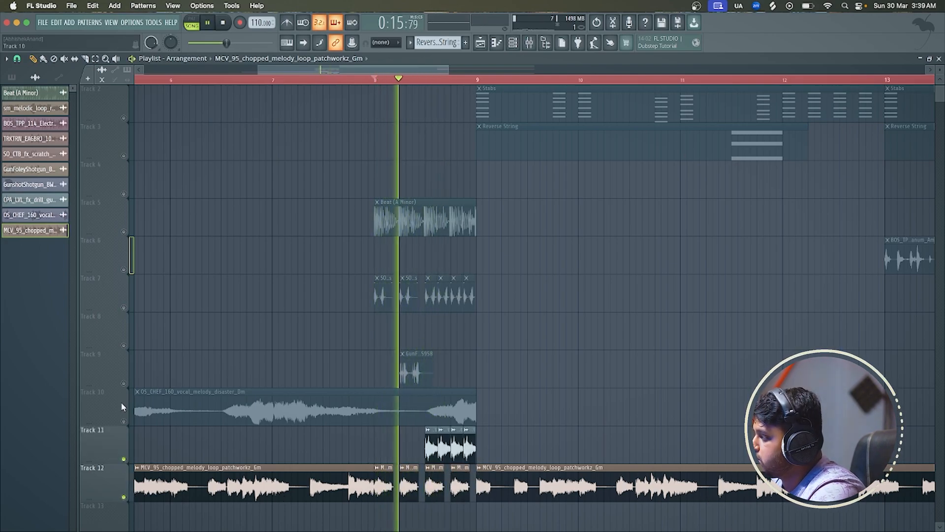
key(space)
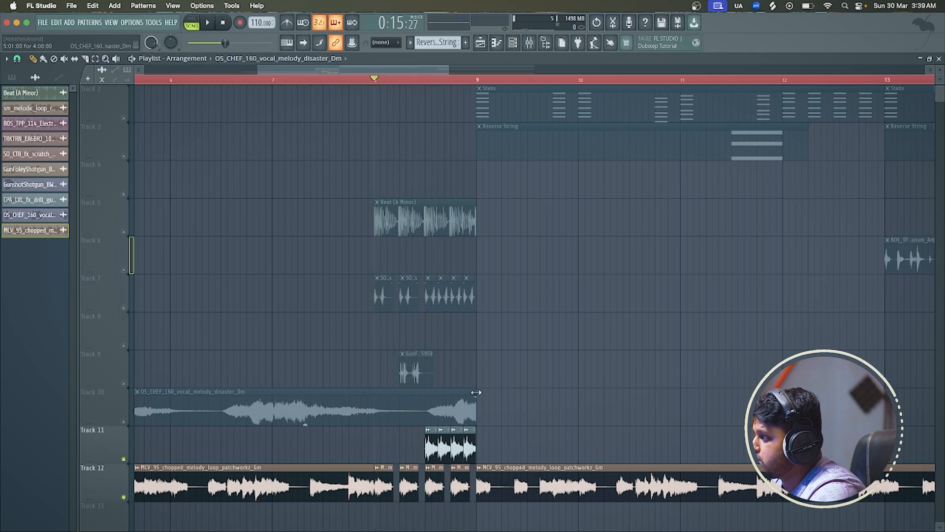
Shorten the Track 10 vocal clip to a length of 3:06:00, turn all tracks back on and play from bar 8
right_click(129, 383)
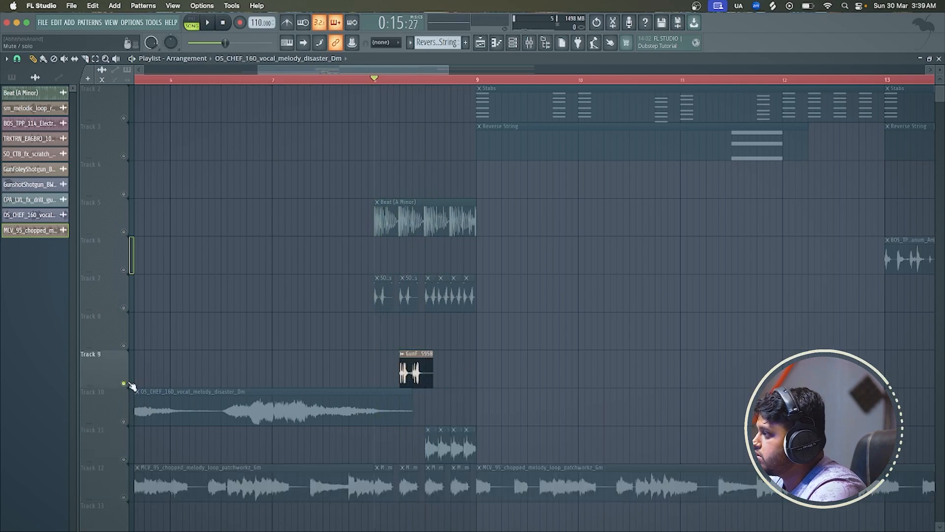
right_click(129, 383)
key(space)
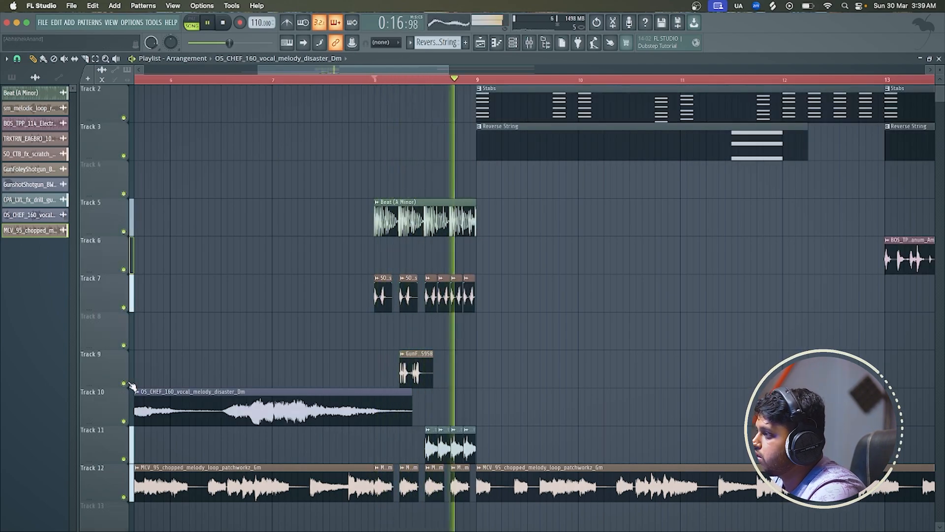
scroll(129, 384, down, 5)
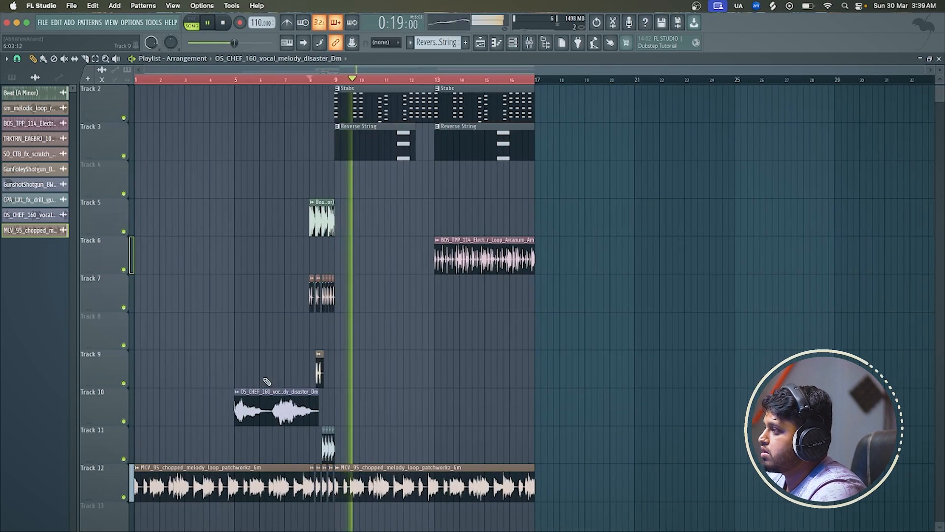
scroll(376, 369, up, 1)
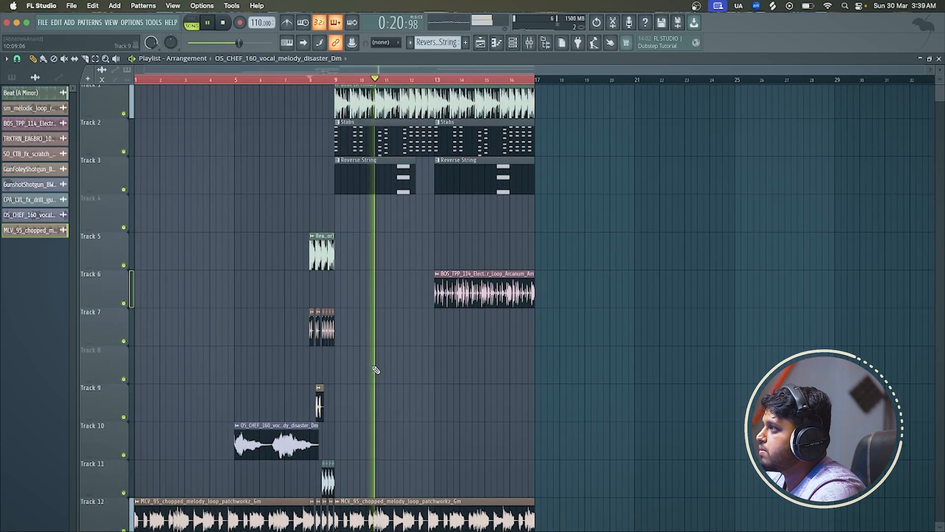
Listen through the full arrangement, checking the master and insert levels in the mixer and the clip layout in the playlist
click(530, 46)
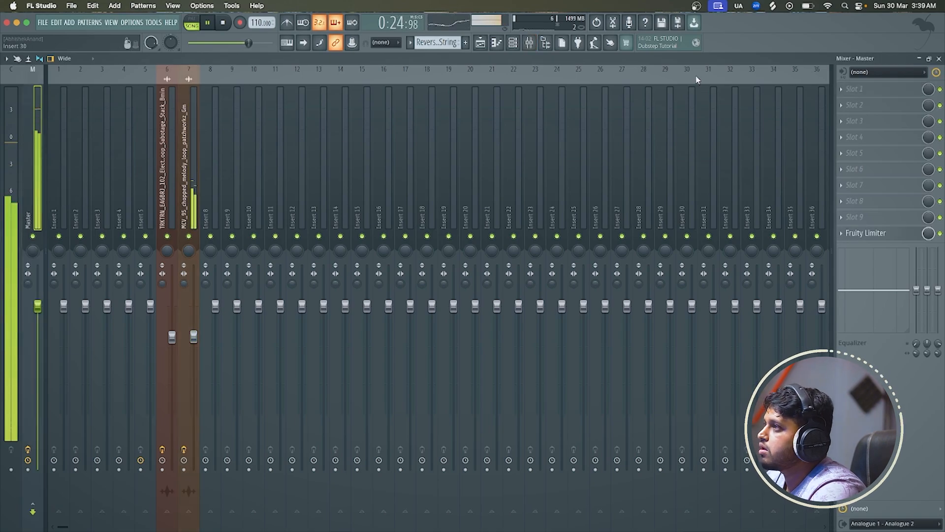
click(939, 58)
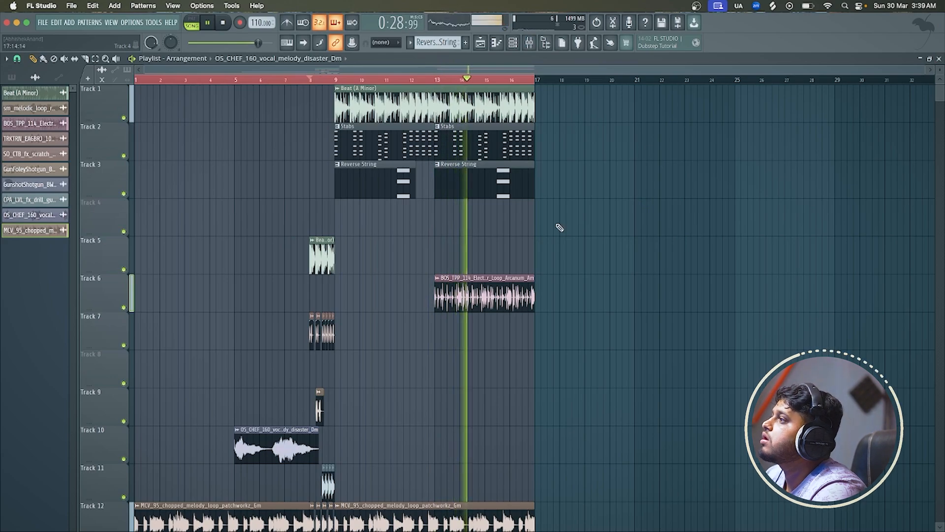
scroll(560, 225, down, 3)
scroll(559, 228, up, 1)
scroll(559, 227, up, 2)
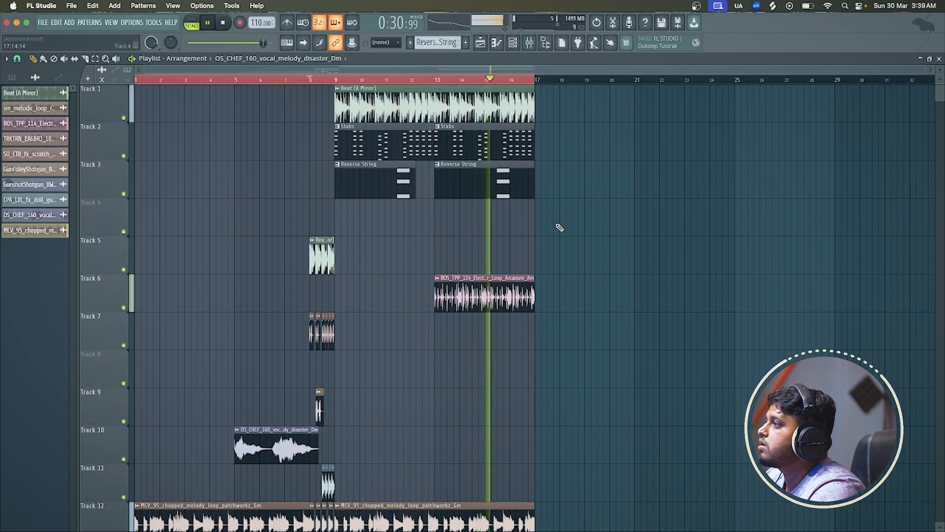
key(space)
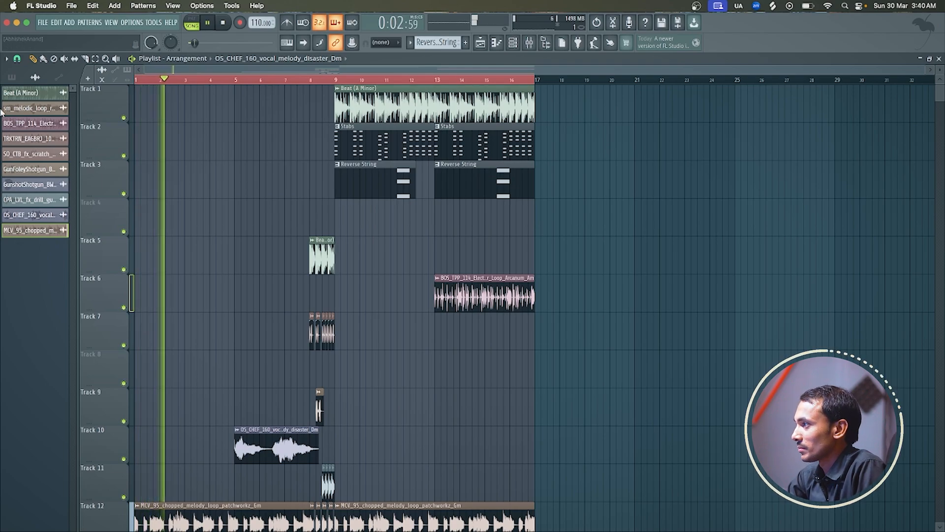
key(space)
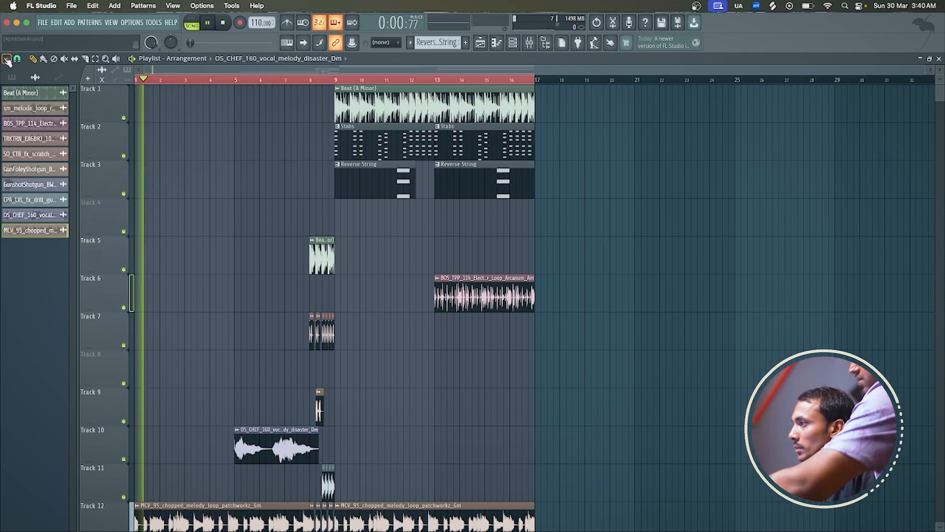
key(space)
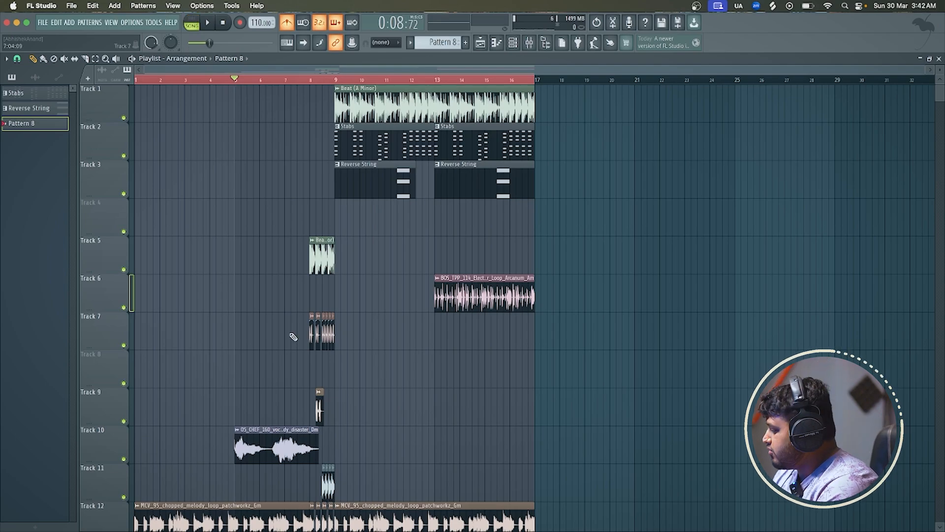
Play from bar 5 and turn off the metronome
key(space)
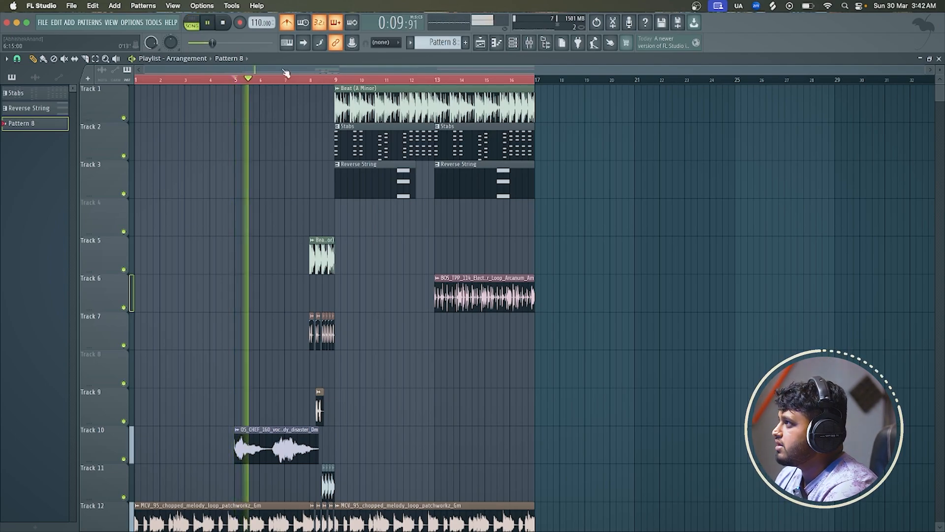
click(291, 25)
scroll(296, 438, down, 1)
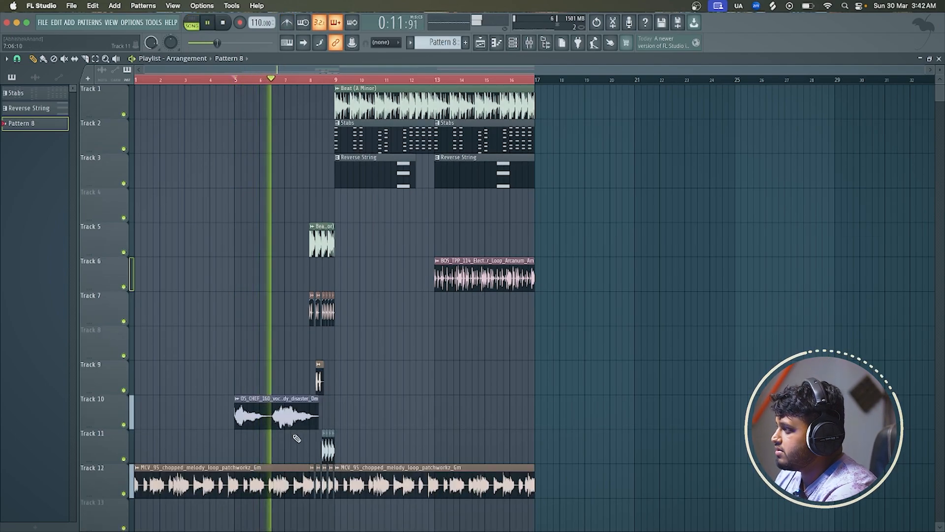
Place a copy of the Track 10 vocal clip at bar 9 on Track 13
click(276, 416)
scroll(337, 417, up, 3)
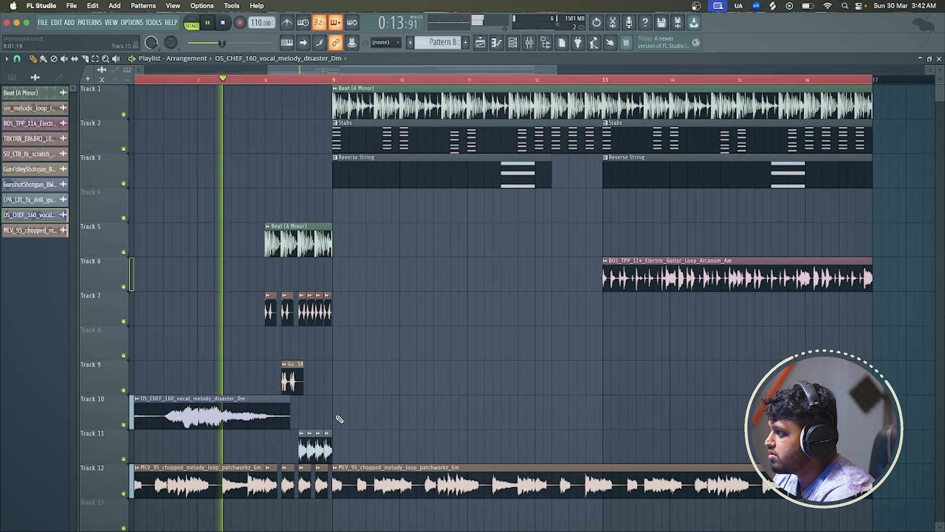
key(space)
click(334, 415)
scroll(357, 407, down, 2)
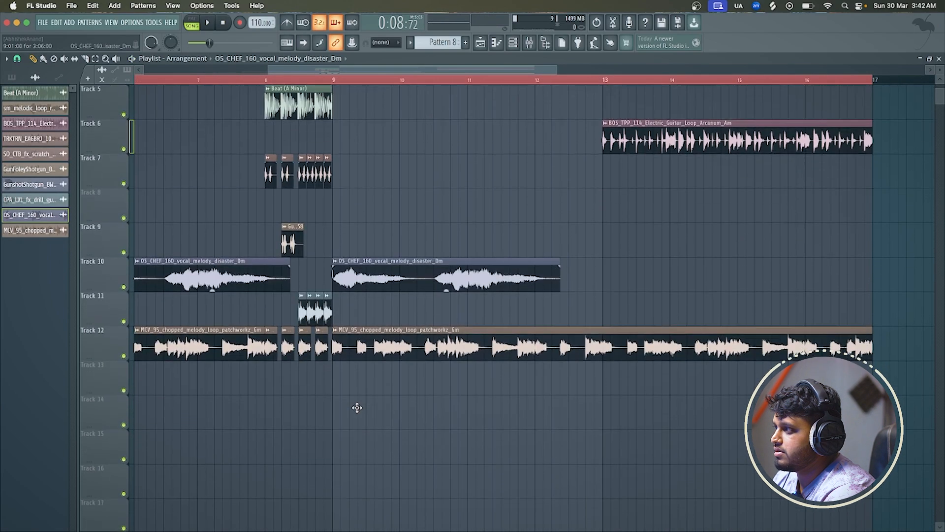
drag(356, 407, 372, 392)
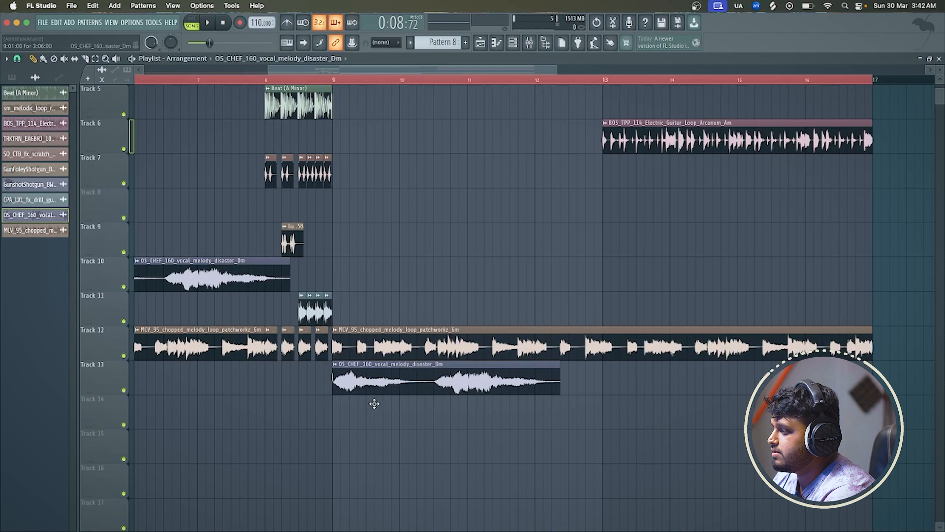
Consolidate Track 13 into an audio clip, slice it at bars 9 and 13, and delete the pieces outside that range
right_click(101, 382)
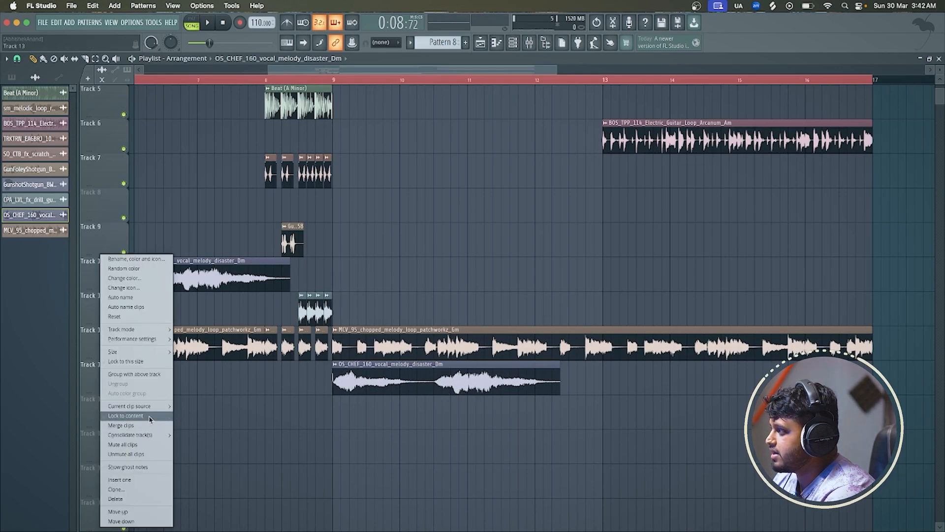
click(198, 446)
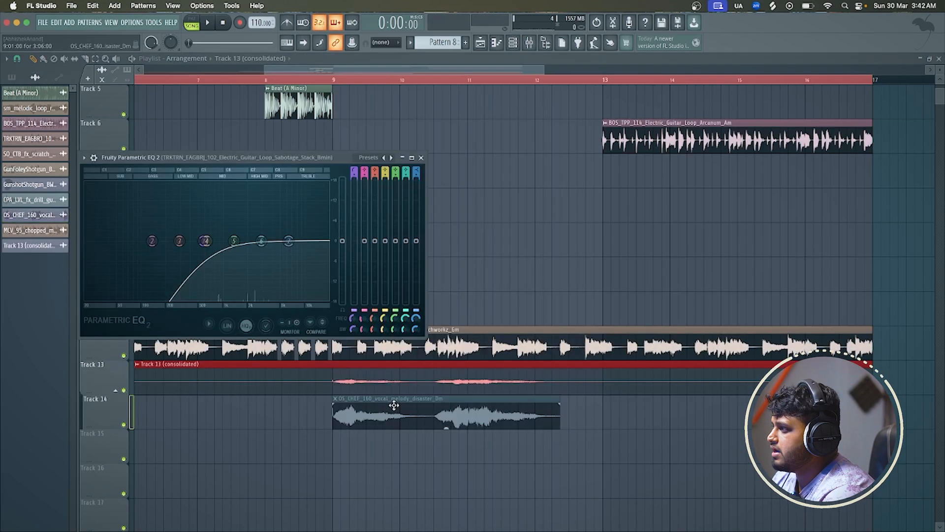
scroll(382, 382, down, 5)
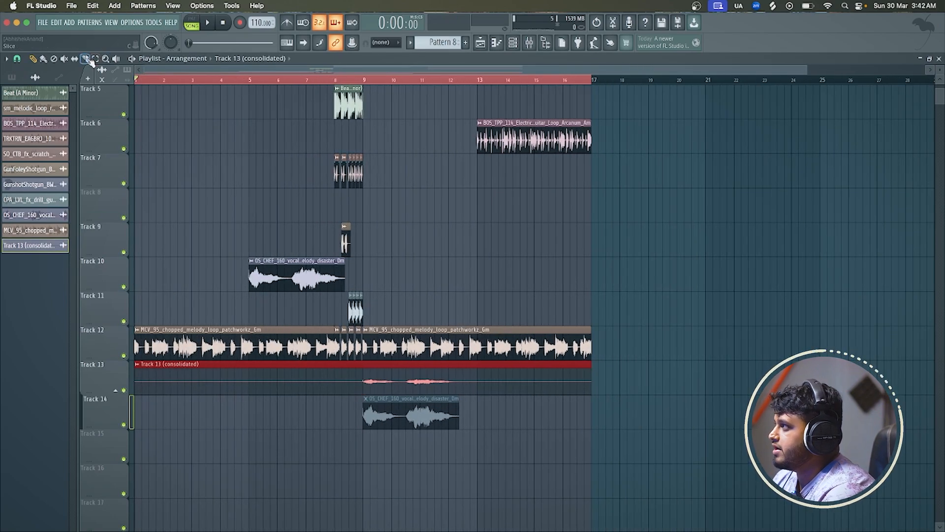
click(363, 380)
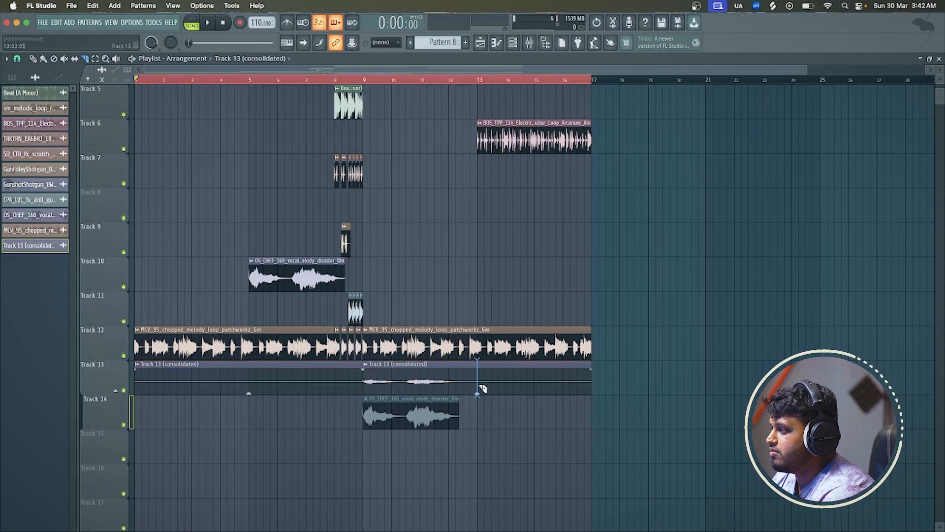
right_click(278, 378)
right_click(510, 368)
Check the consolidated clip's channel settings and play from the middle of bar 8, soloing Track 13 for a moment
double_click(427, 365)
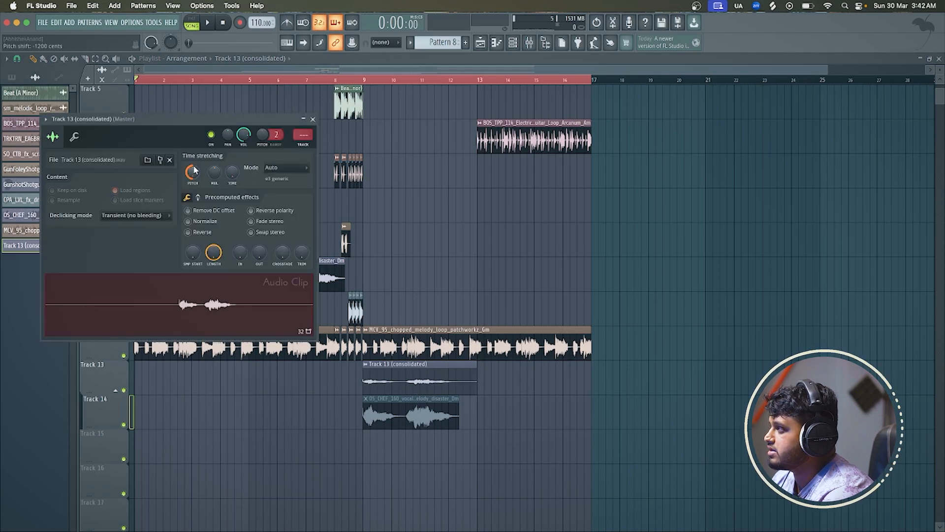
click(314, 119)
click(365, 79)
key(space)
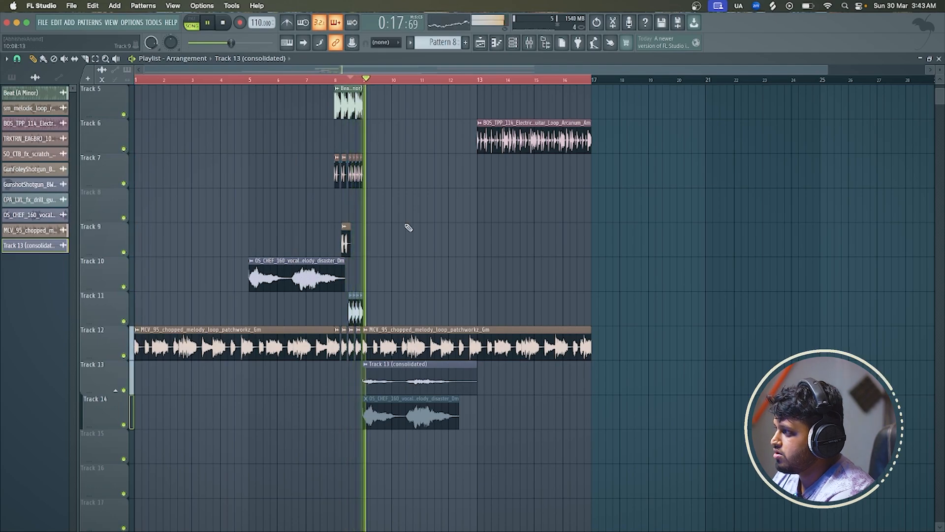
right_click(125, 392)
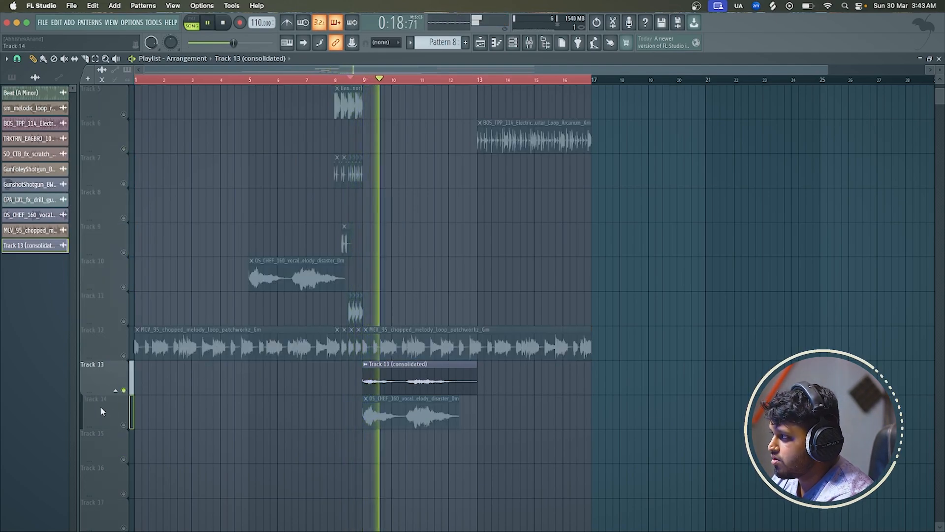
key(space)
right_click(123, 390)
Move the consolidated vocal on Track 13 to bar 5 and the original Track 10 vocal to bar 9, and replay from bar 5
drag(384, 376, 307, 376)
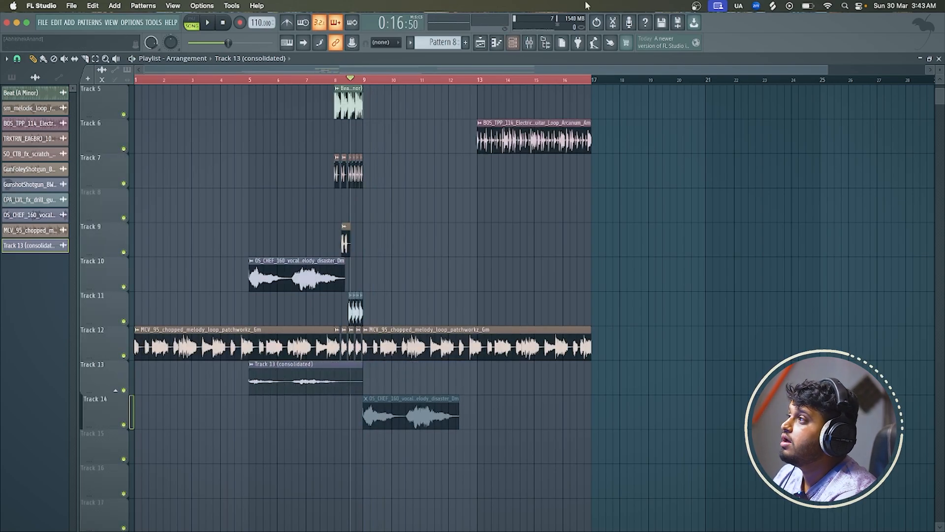
click(529, 43)
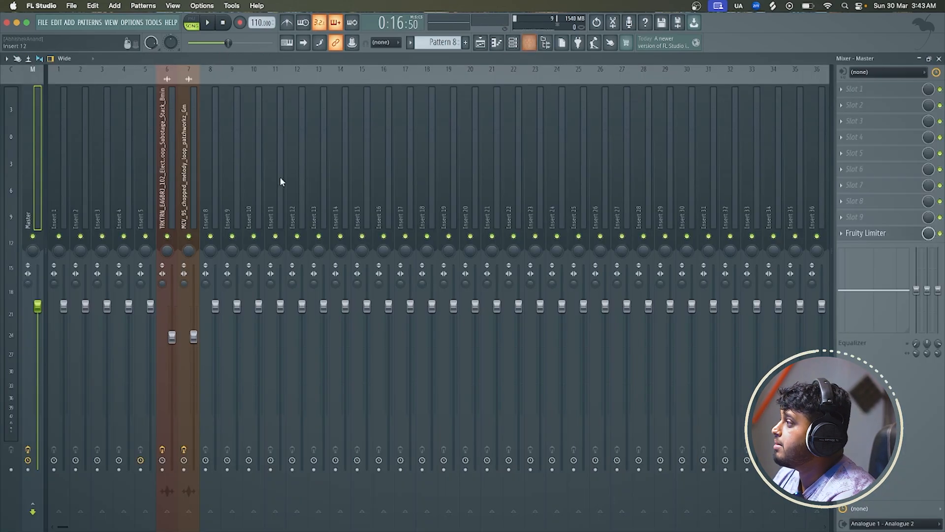
click(481, 44)
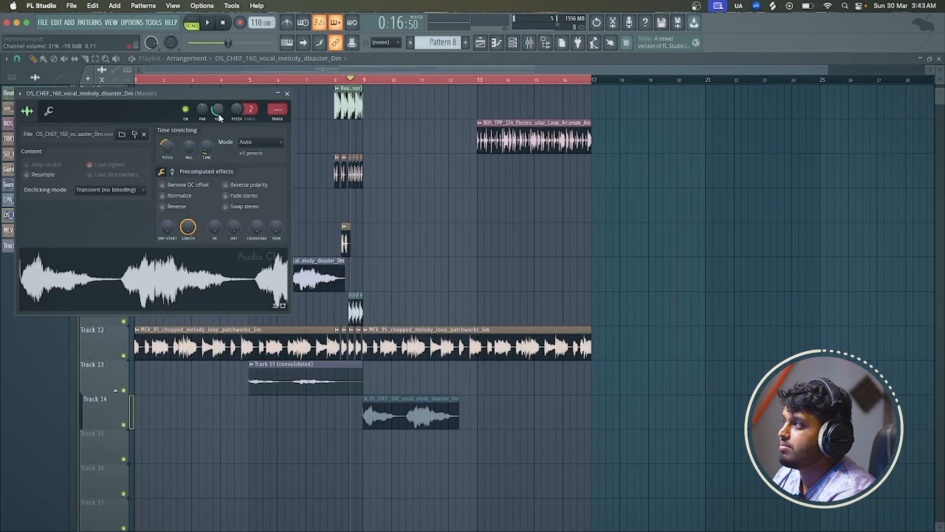
click(287, 94)
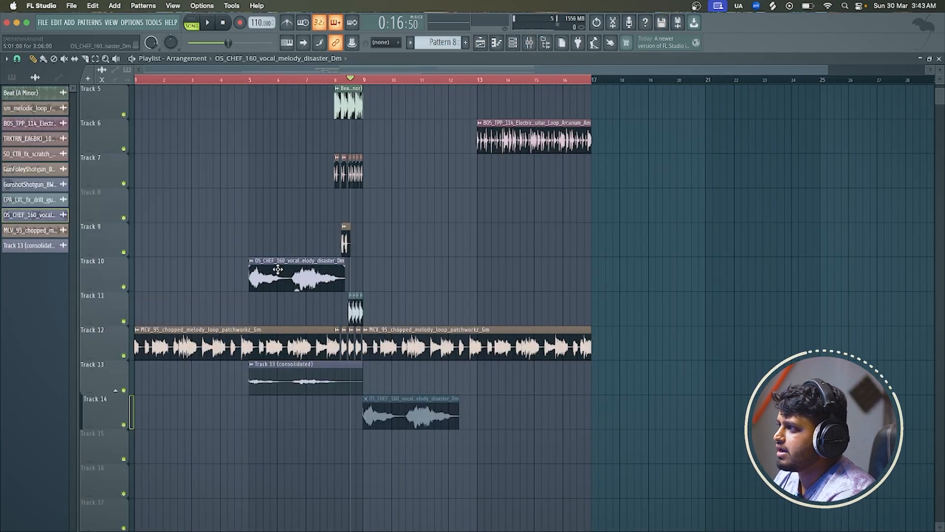
drag(277, 269, 372, 269)
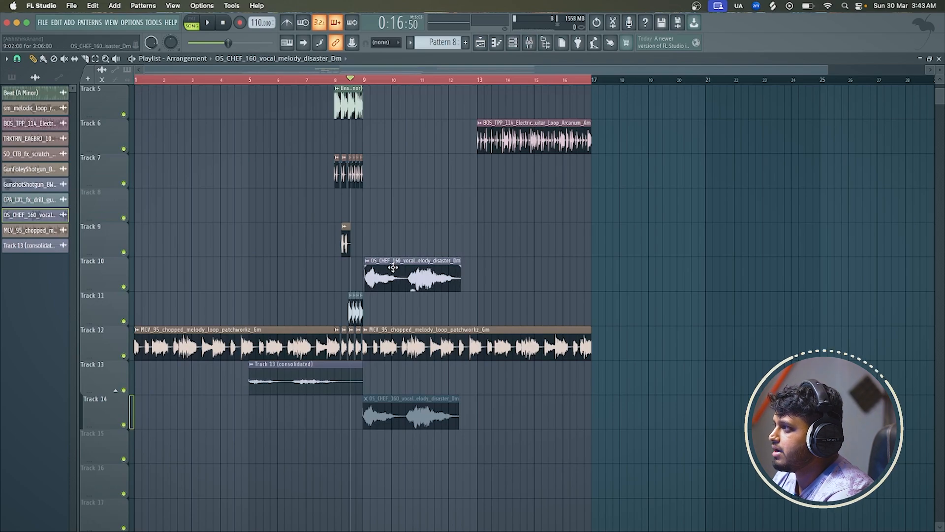
key(space)
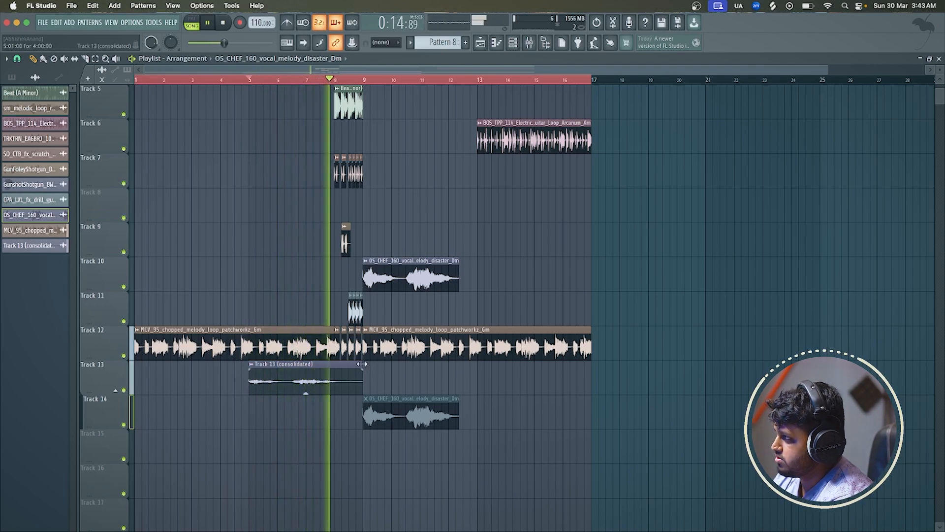
Listen to the transition into bar 9, and replay it from the start of bar 8
scroll(330, 293, up, 3)
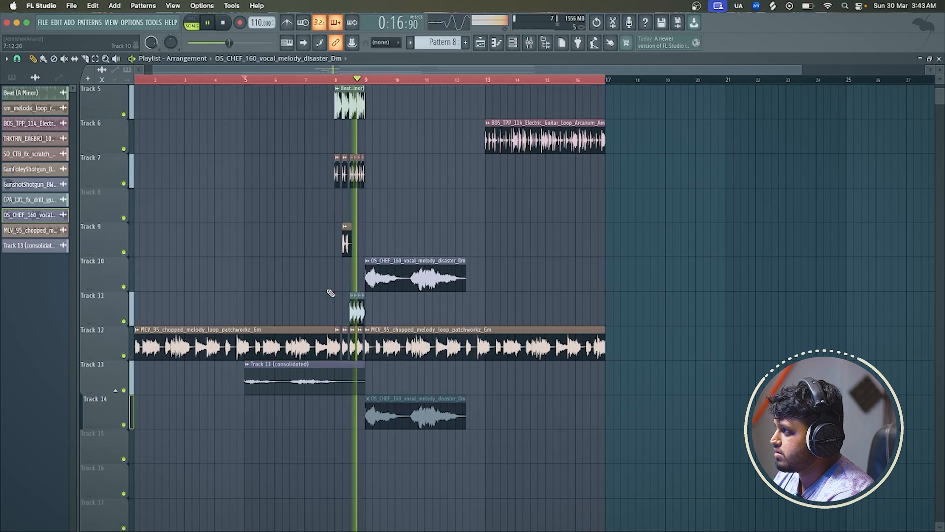
scroll(330, 293, up, 2)
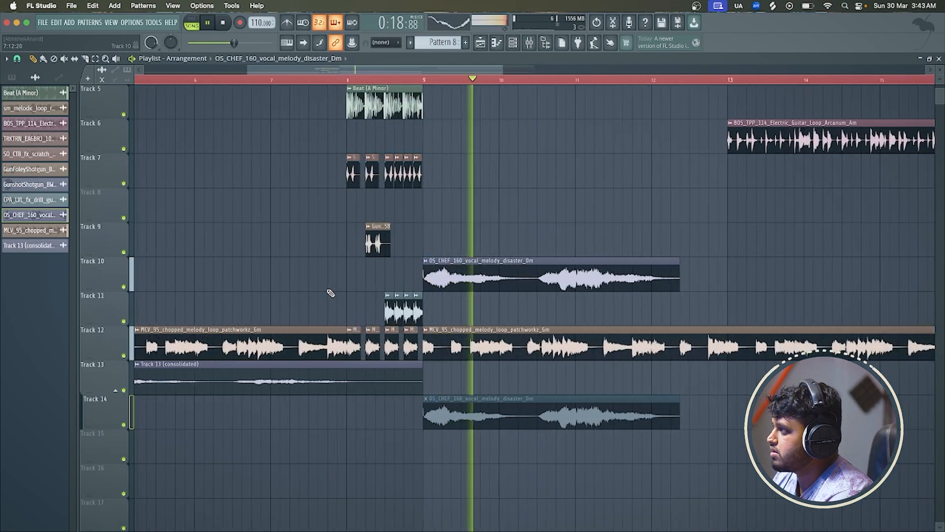
key(space)
scroll(355, 268, up, 4)
scroll(355, 268, up, 2)
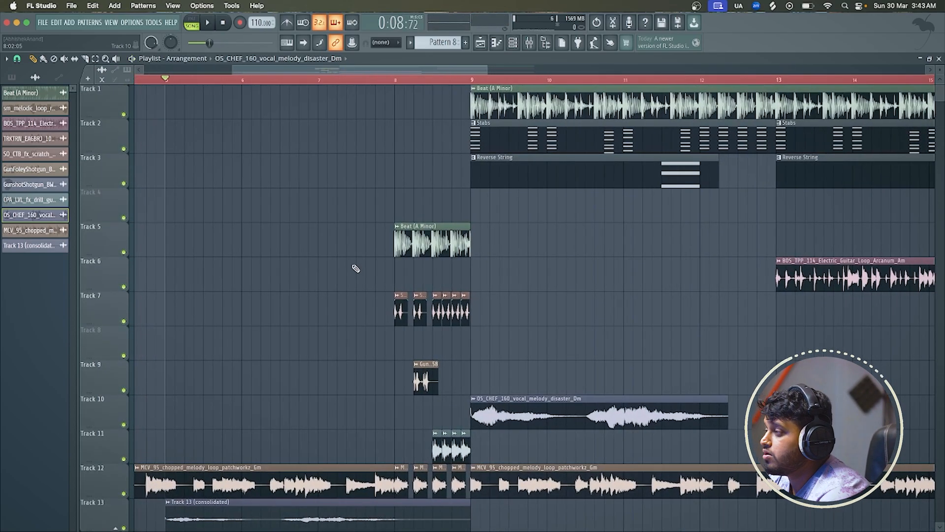
scroll(356, 268, down, 2)
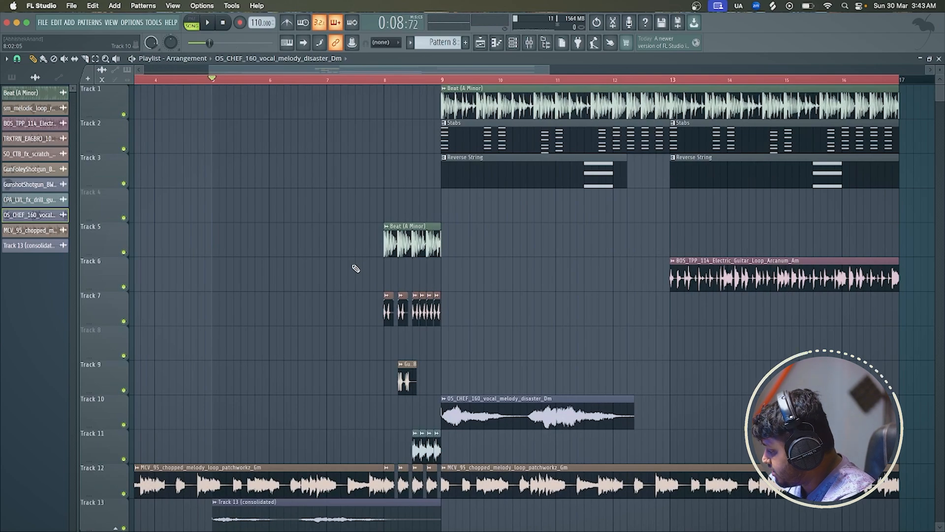
click(387, 82)
key(space)
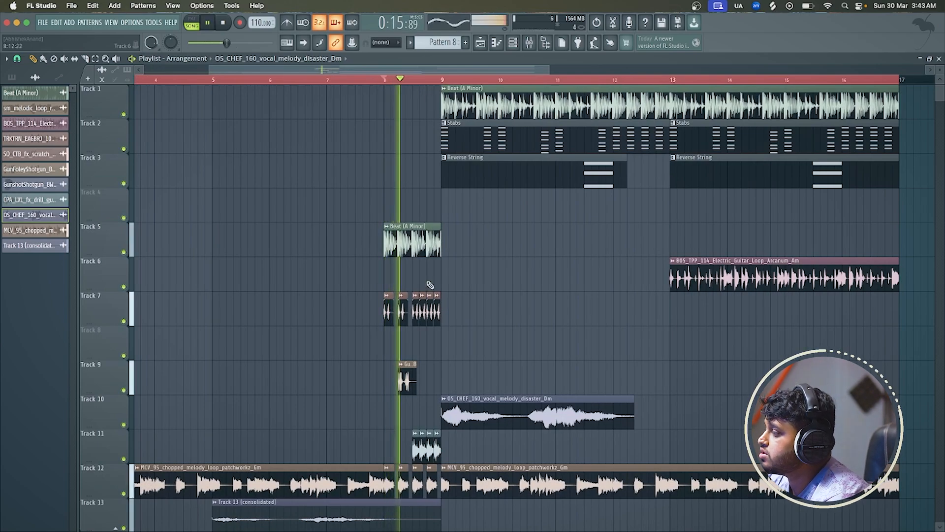
key(space)
Check the channel settings of the Beat (A Minor) clip on Track 1
scroll(430, 284, up, 3)
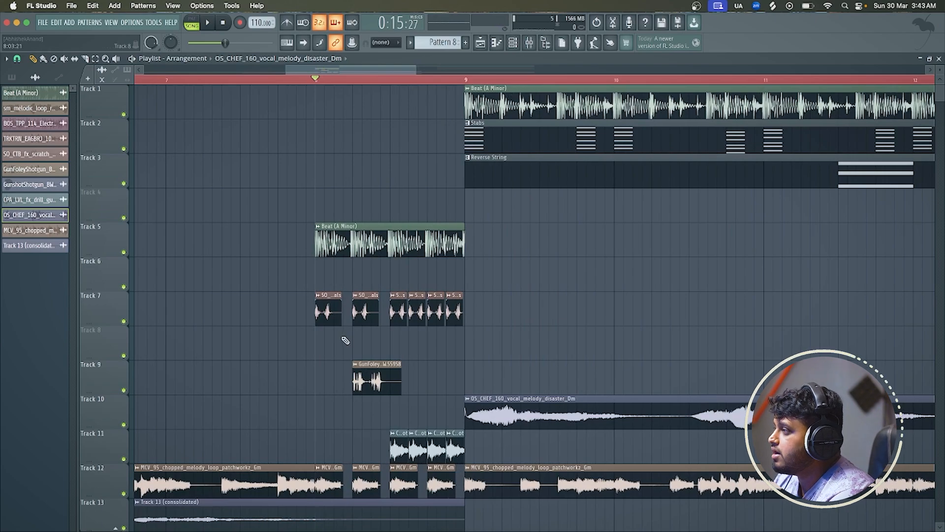
scroll(346, 340, left, 1)
double_click(621, 97)
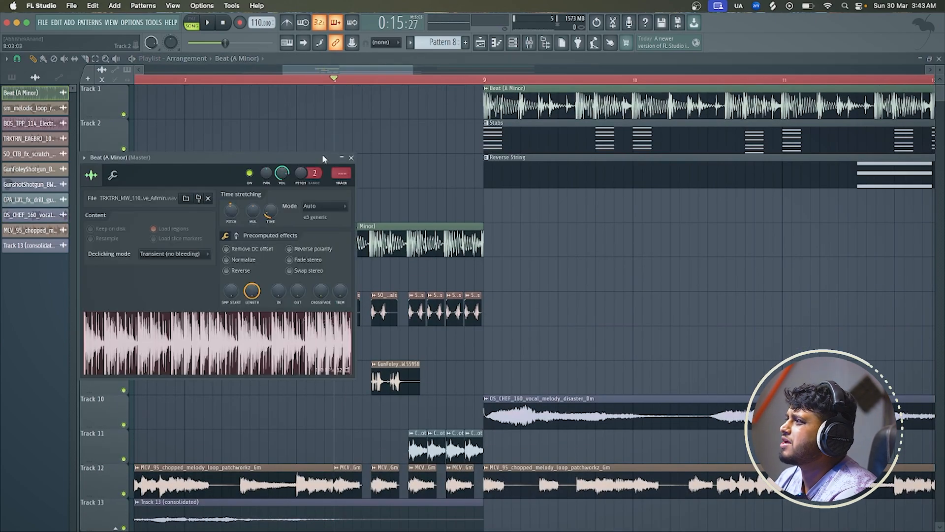
click(350, 158)
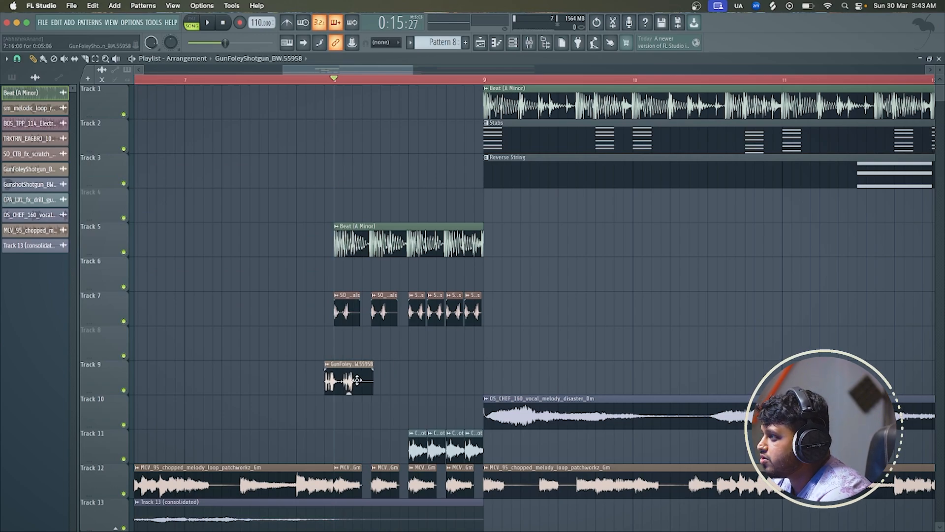
Move Track 9's shotgun clip to bar 7's last beat and place one-beat gun shots on bar 8's first two beats of Track 11
click(257, 78)
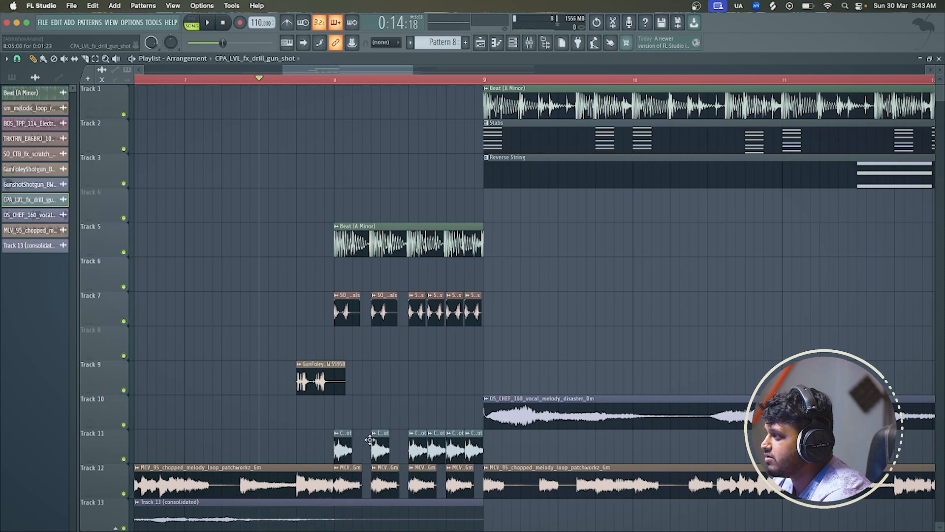
key(space)
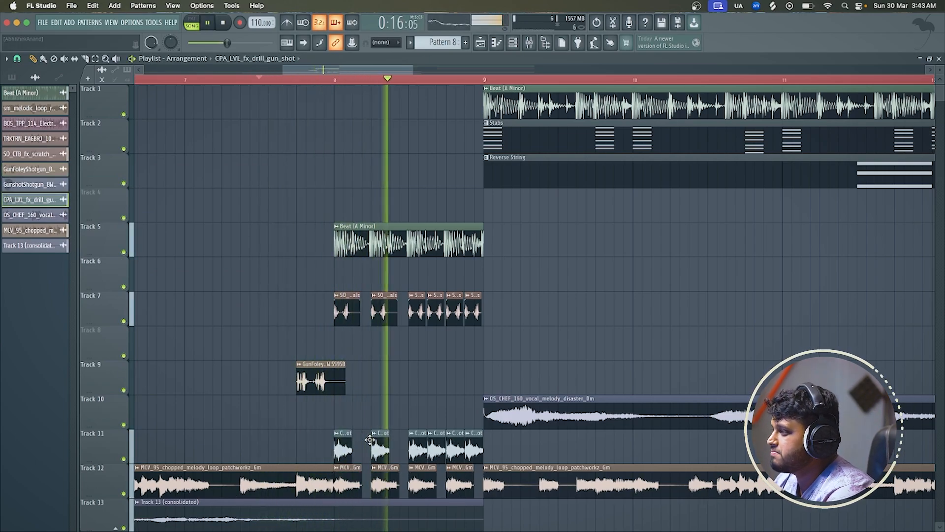
drag(352, 433, 407, 430)
key(space)
key(space)
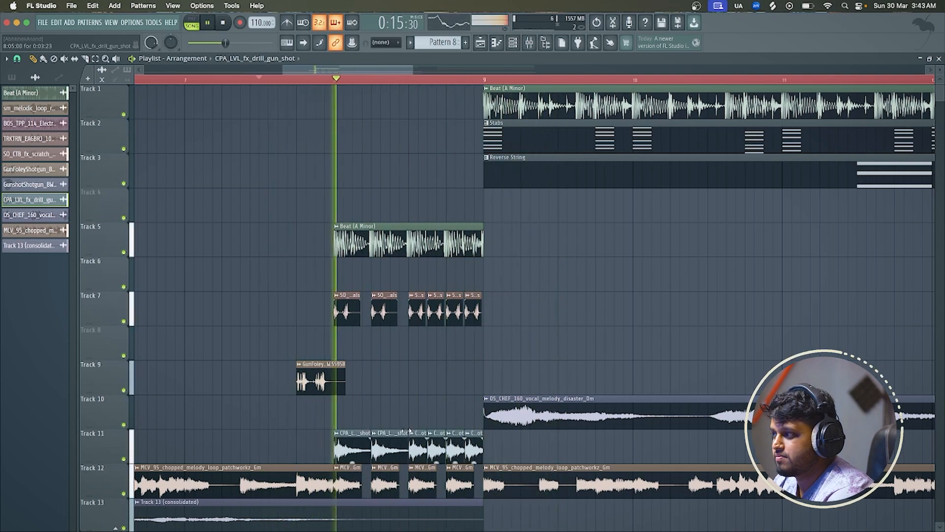
Set the CPA_LVL_fx_drill_gun_shot channel volume to 37% and listen on past bar 13
double_click(378, 453)
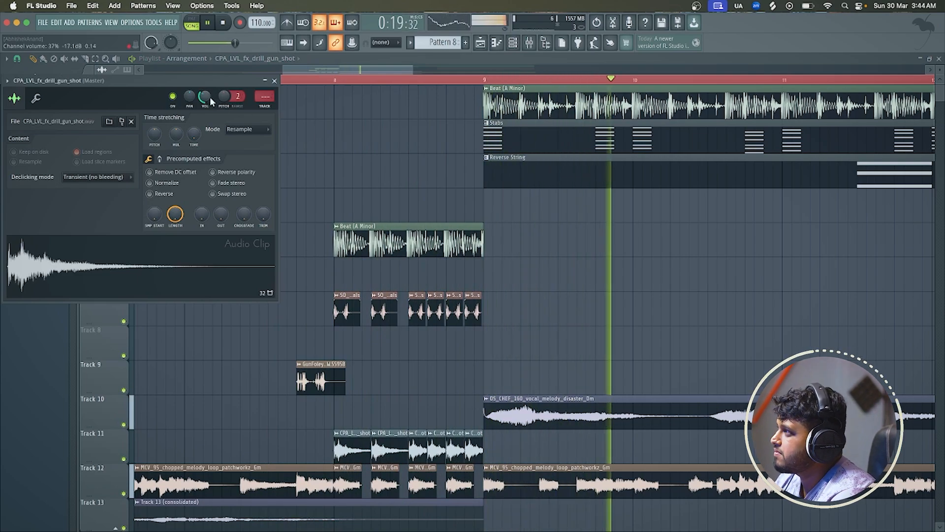
click(274, 80)
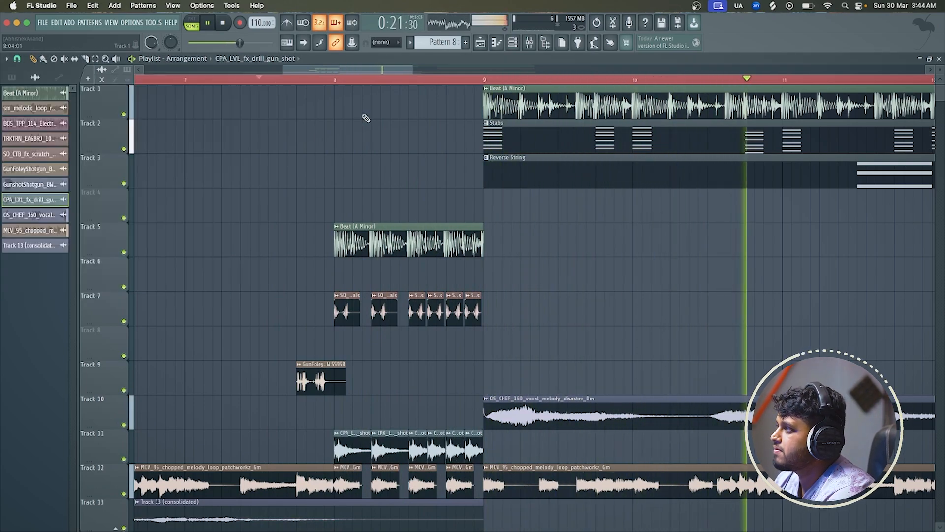
scroll(366, 141, down, 5)
scroll(623, 375, up, 5)
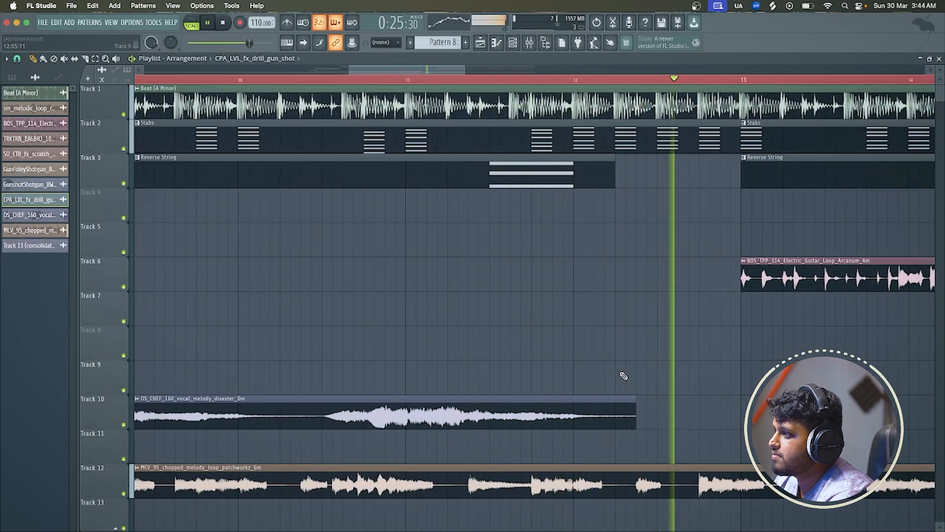
scroll(597, 224, down, 5)
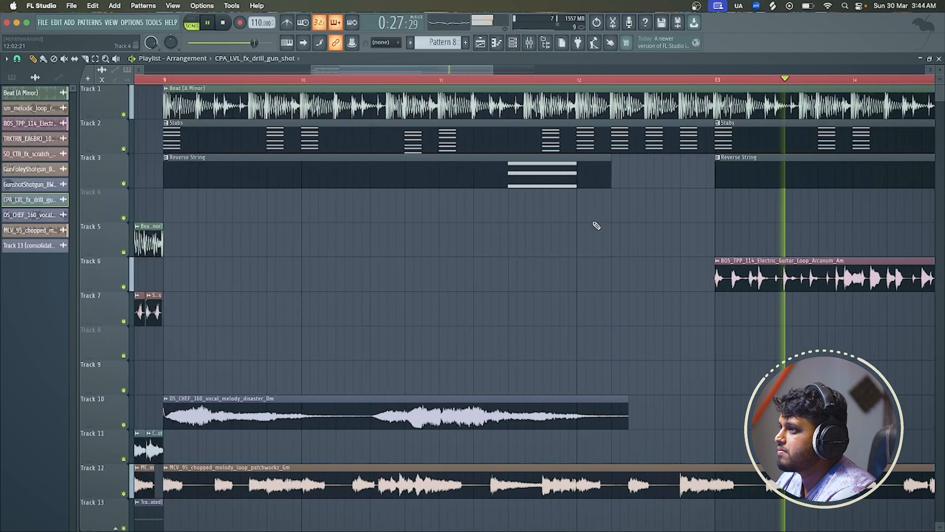
key(space)
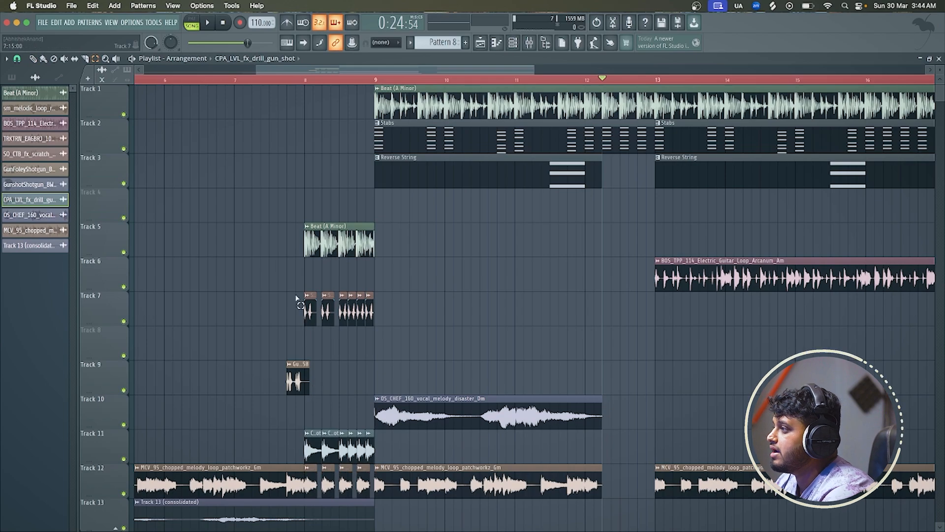
Copy the bar 8 fill clips on Tracks 7, 9 and 11 to bar 12, and play from the middle of bar 11
drag(295, 298, 393, 375)
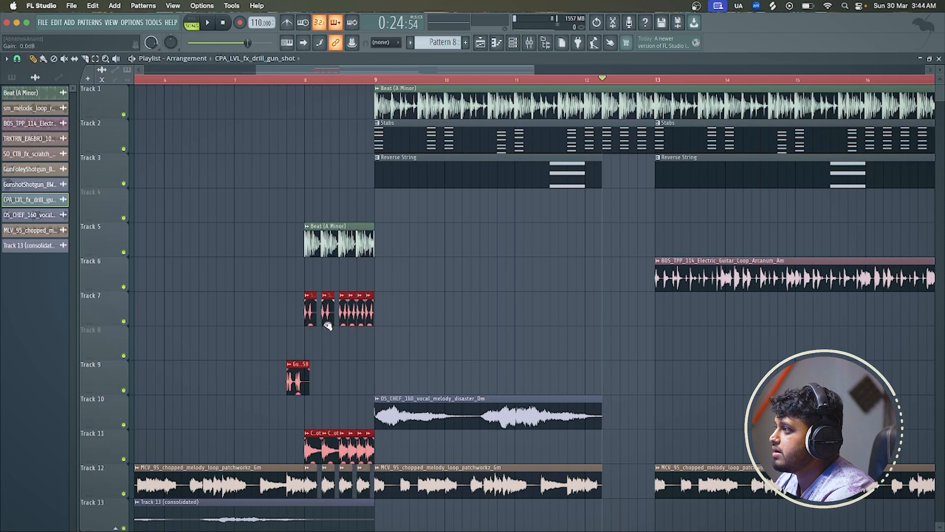
drag(310, 313, 591, 312)
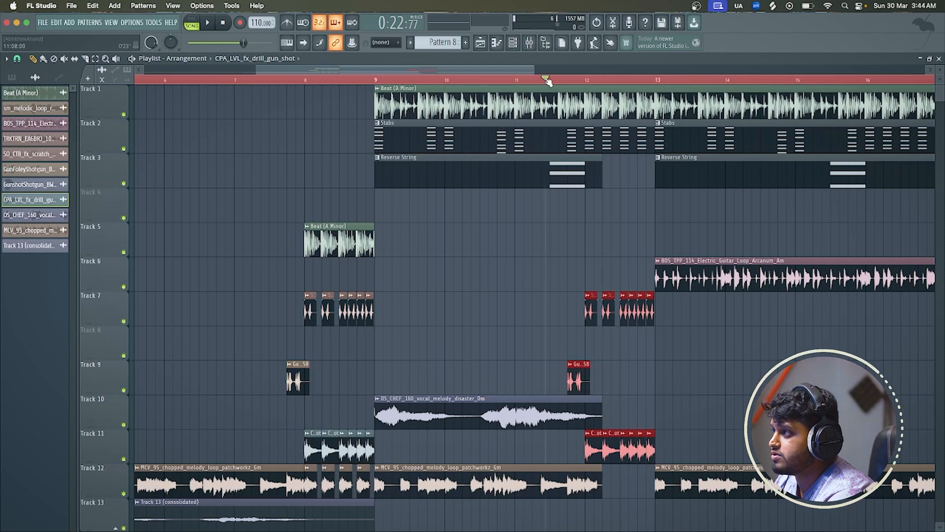
key(space)
click(752, 381)
right_click(757, 384)
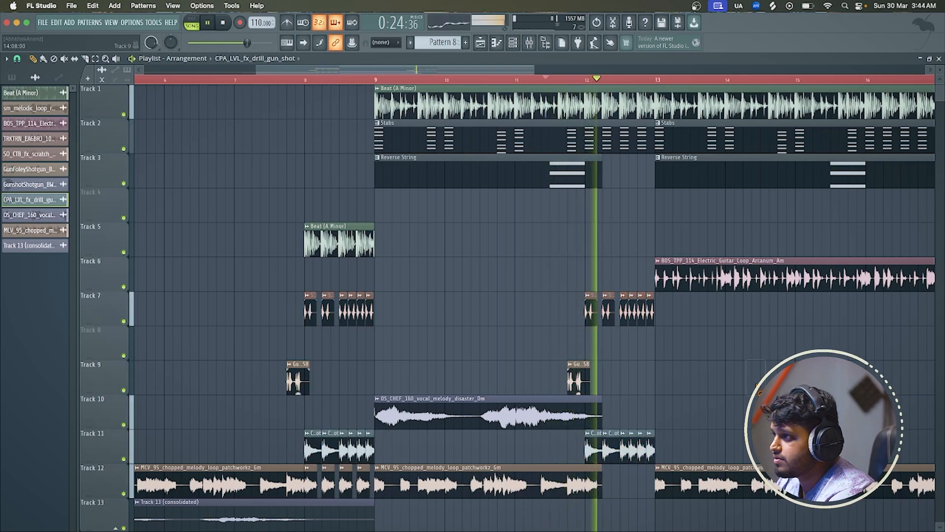
scroll(757, 385, down, 4)
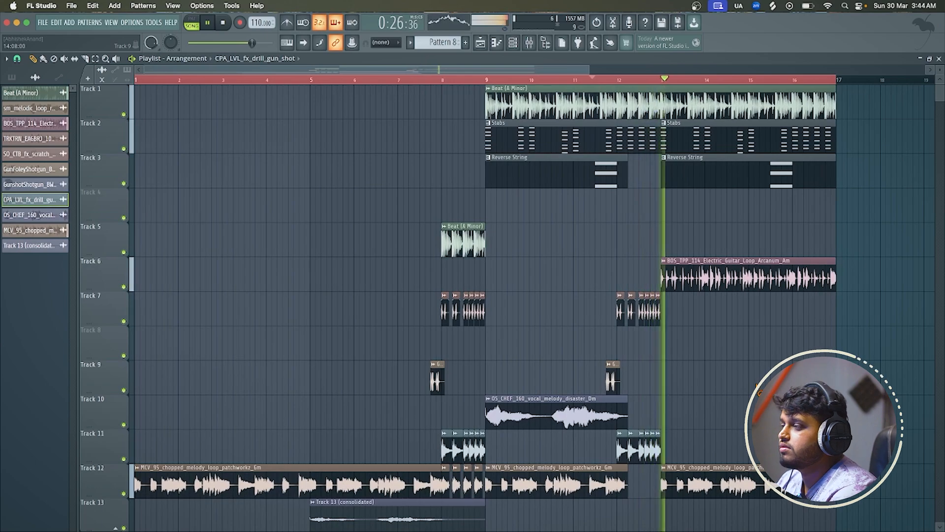
scroll(758, 389, down, 1)
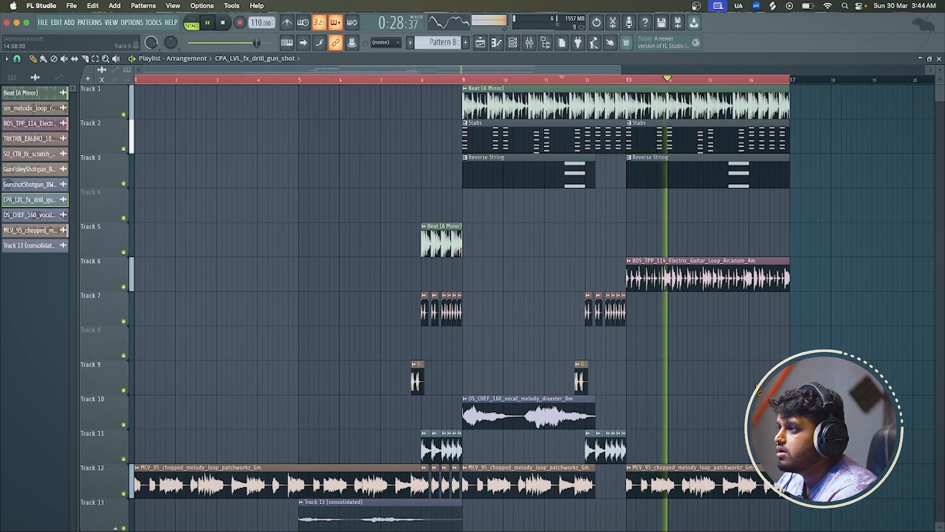
key(space)
Try the section without the electric guitar loop on Track 6, and undo its deletion
right_click(739, 276)
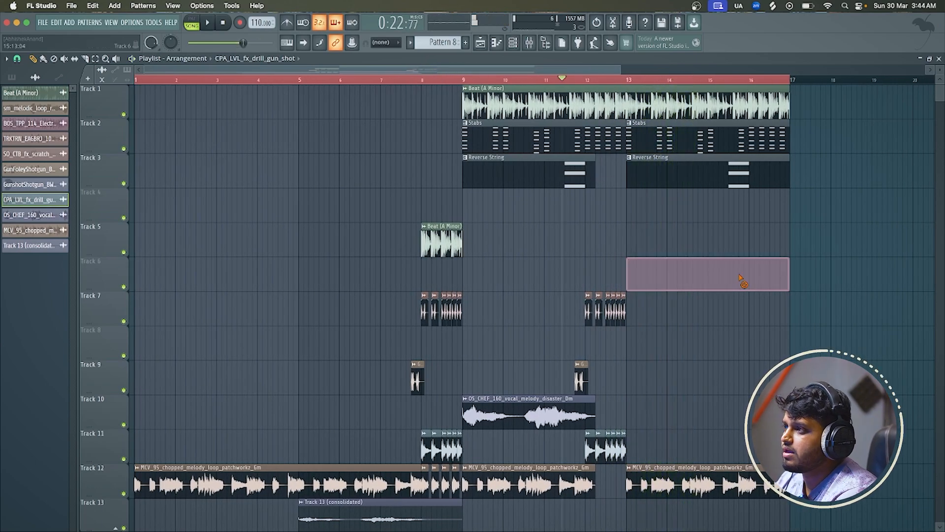
key(space)
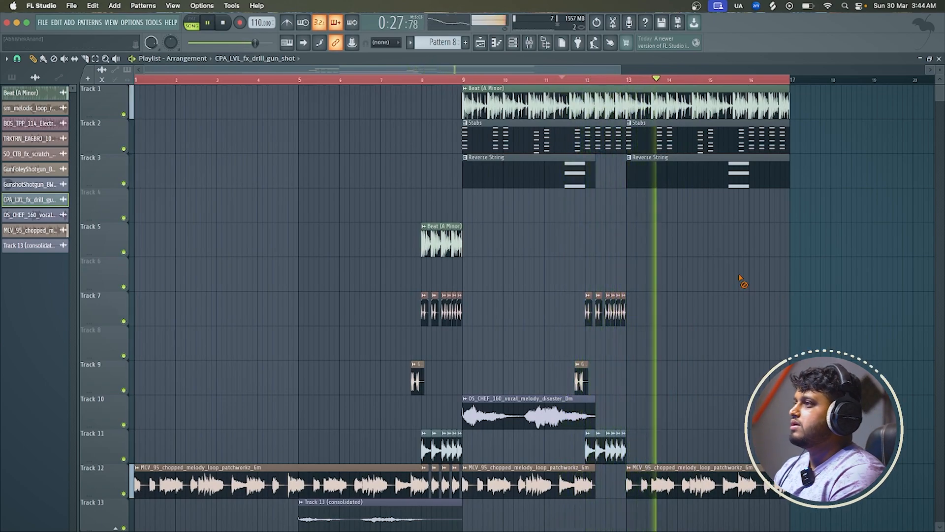
key(space)
key(ctrl+z)
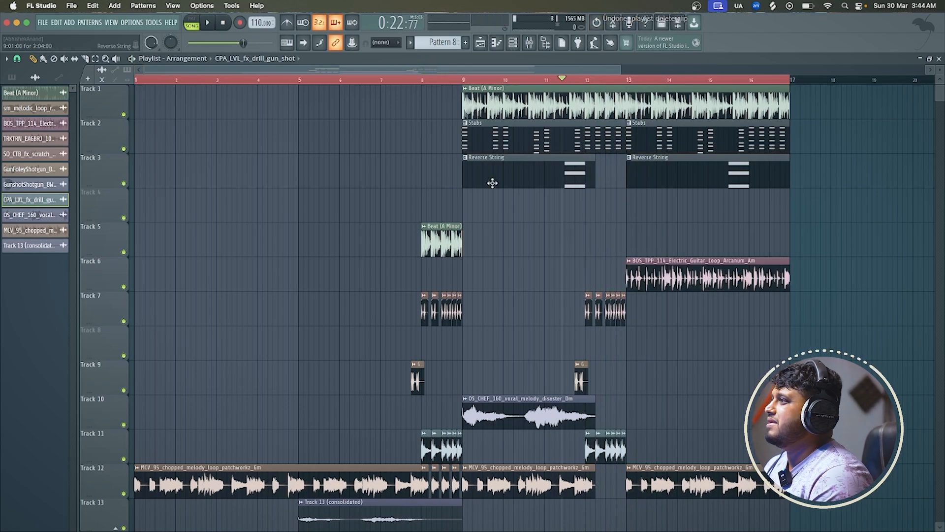